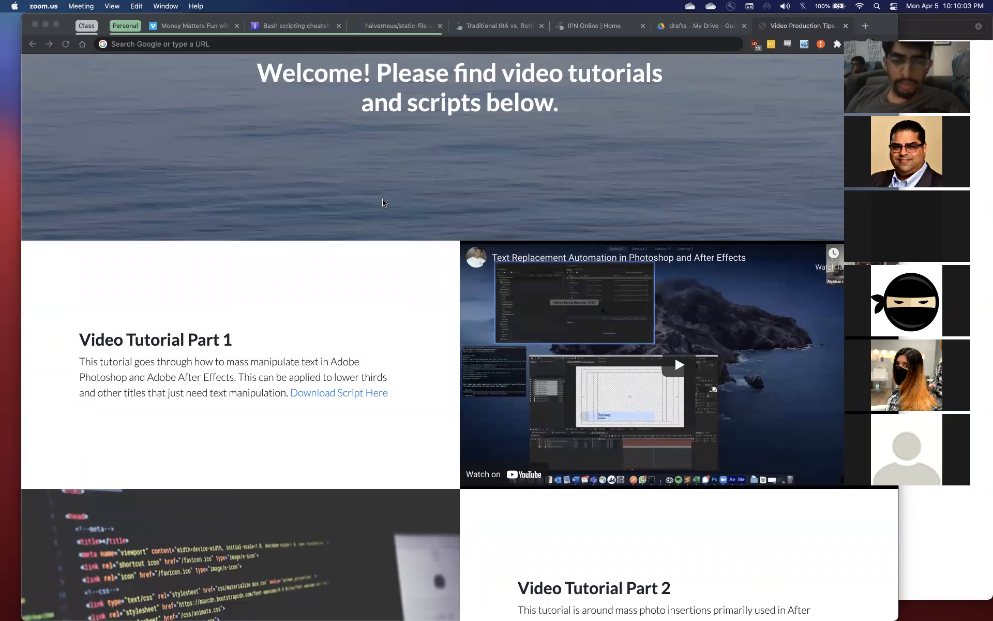
Look through the video tutorials page and open the AE script linked under Video Tutorial Part 2
scroll(382, 203, down, 3)
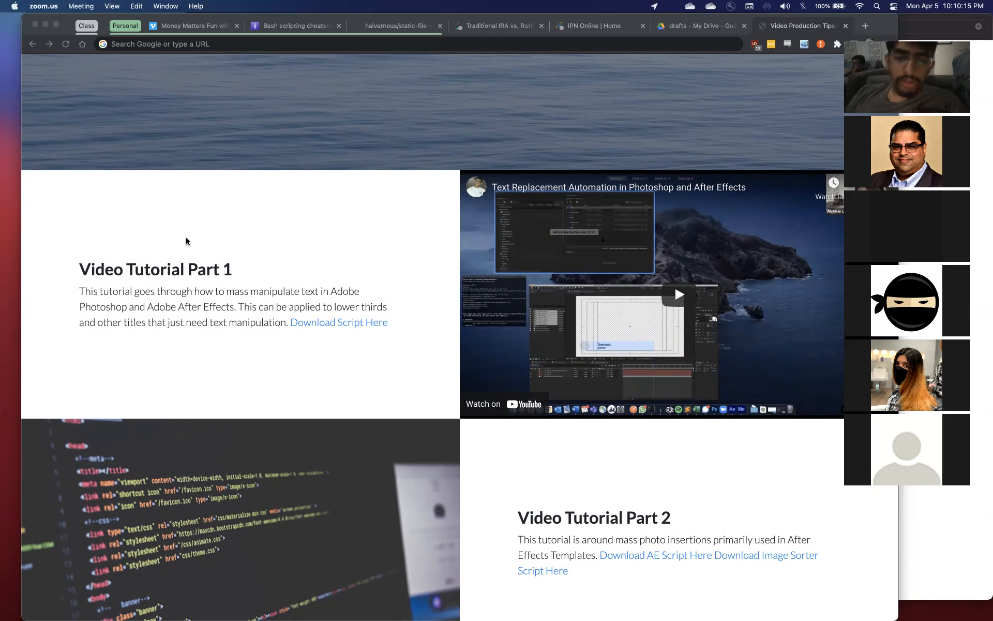
scroll(186, 241, down, 5)
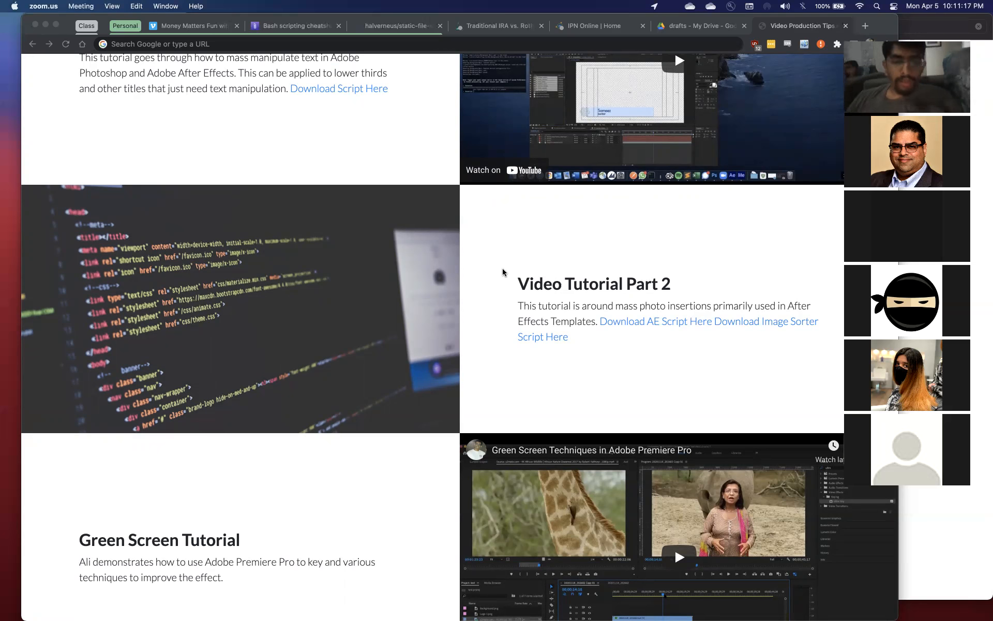
scroll(502, 272, down, 2)
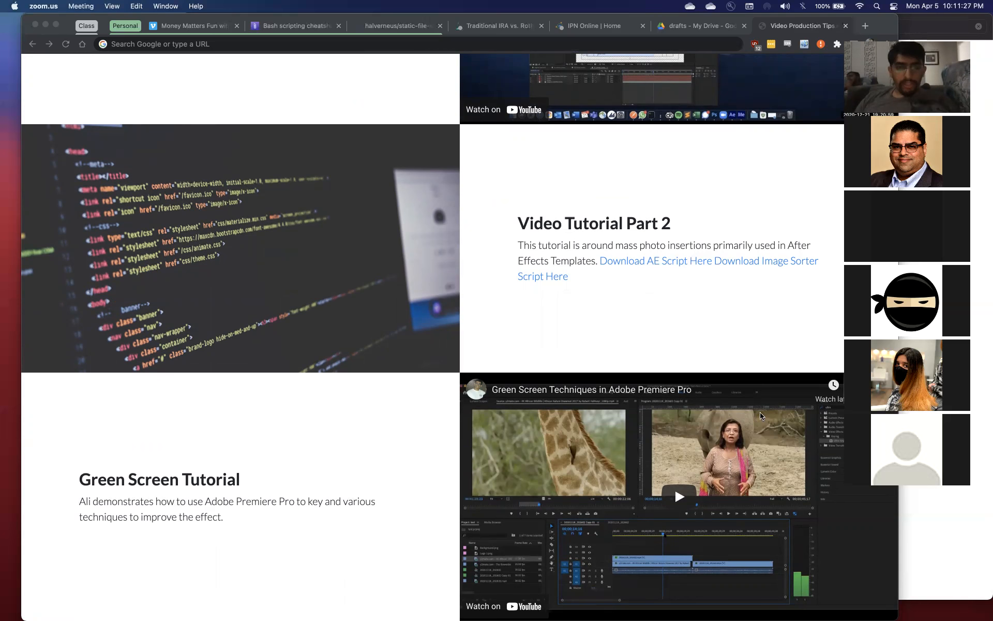
click(563, 180)
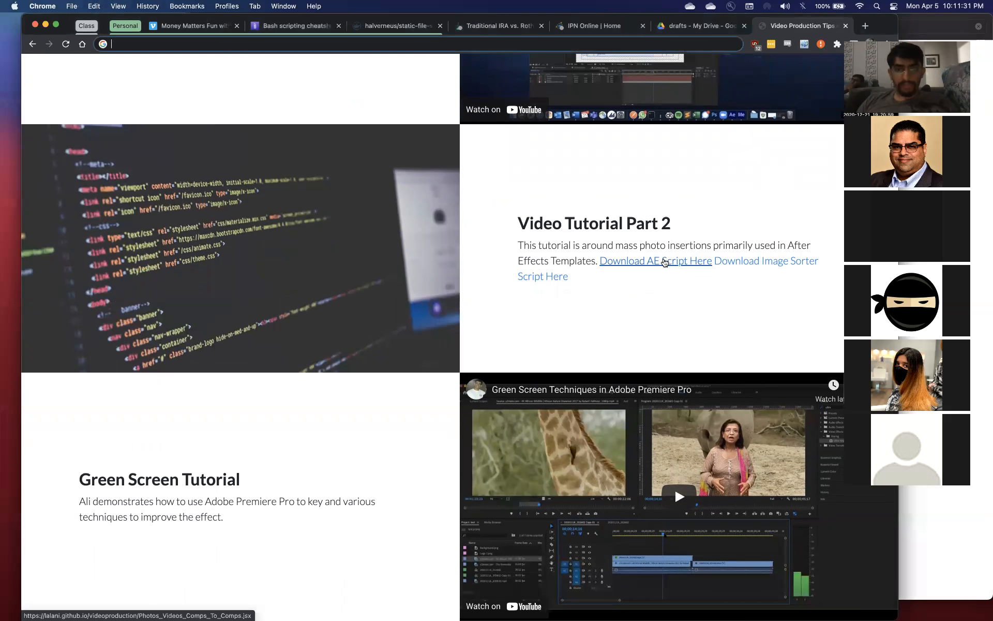
click(664, 262)
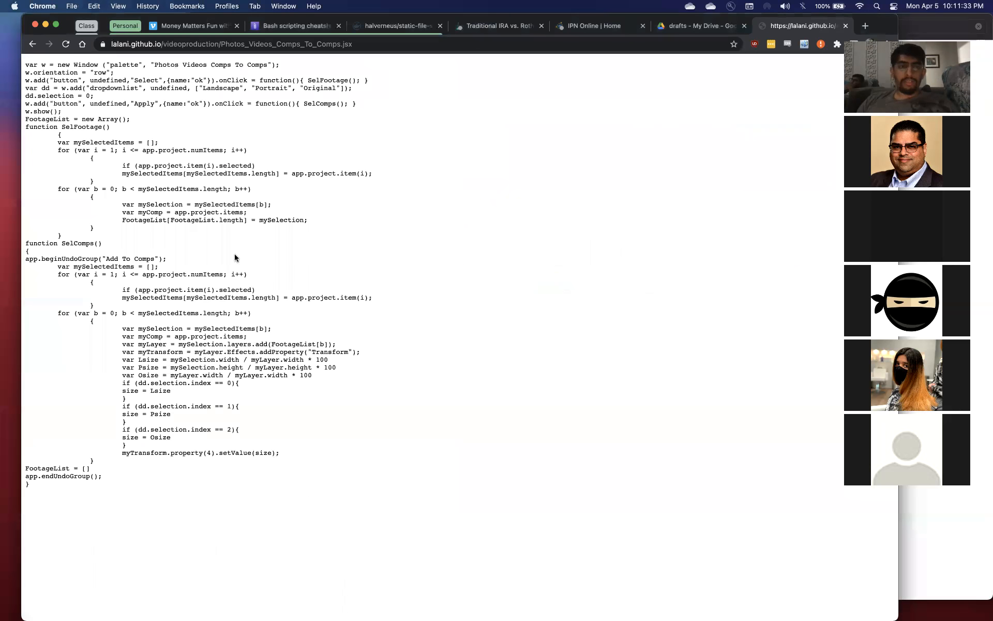
Copy the entire code of Photos_Videos_Comps_To_Comps.jsx and paste it into a new Sublime Text file
right_click(162, 371)
click(421, 282)
drag(52, 491, 18, 65)
key(super+c)
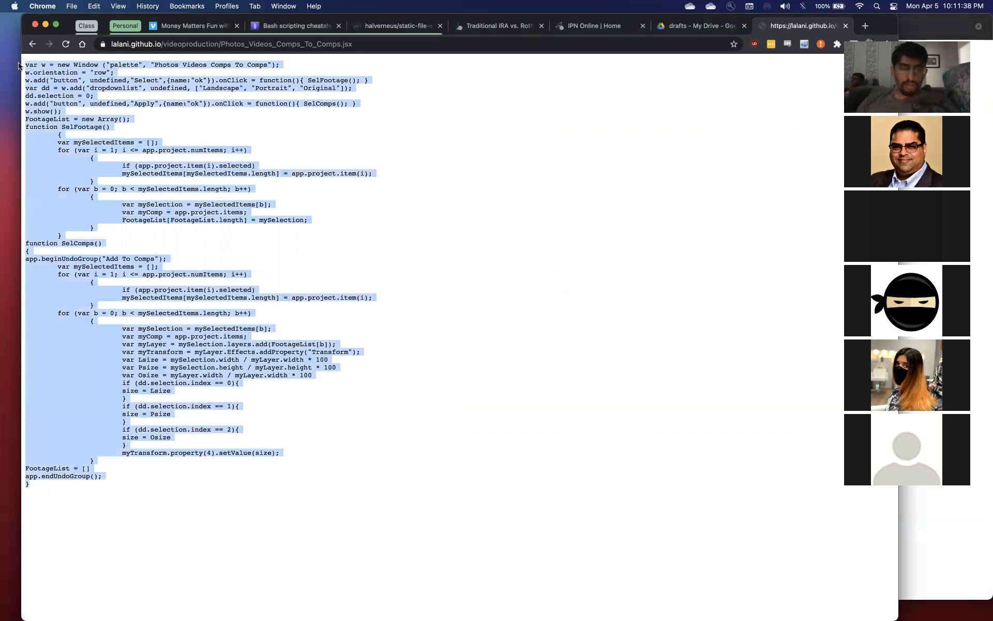
mouse_move(444, 612)
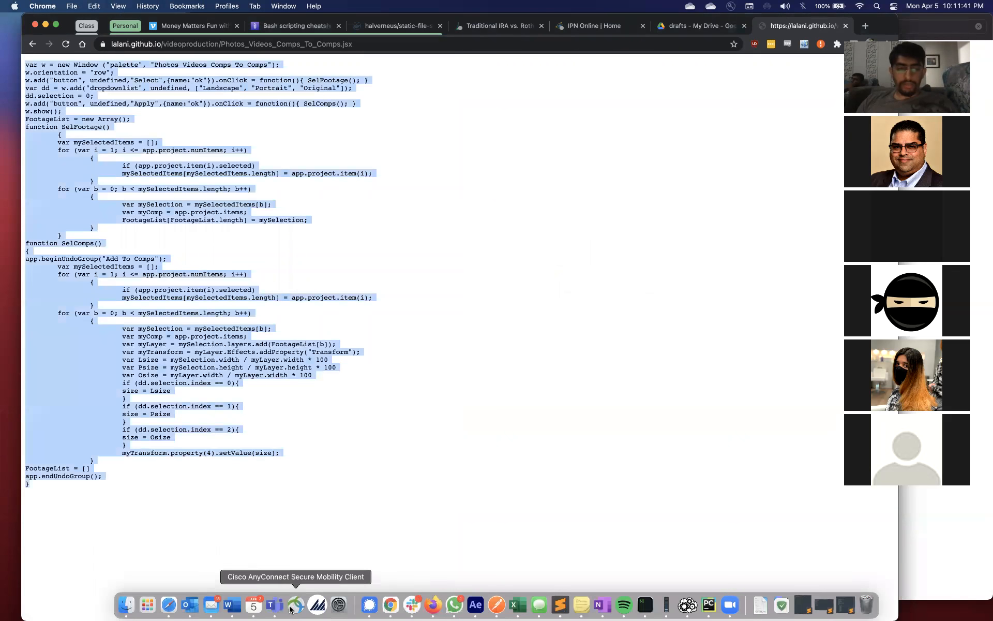
click(560, 605)
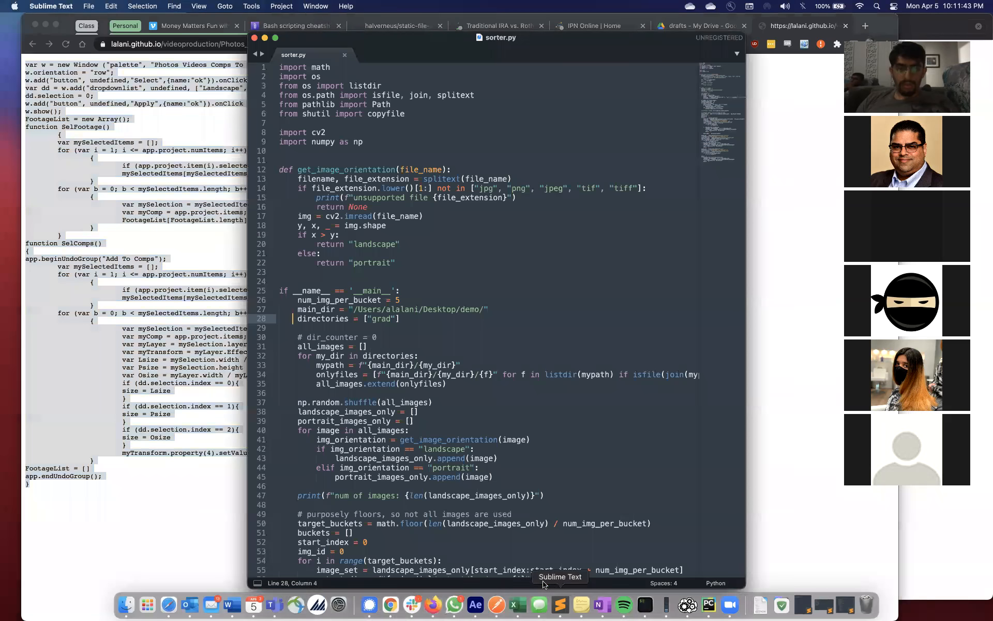
key(super+n)
key(super+v)
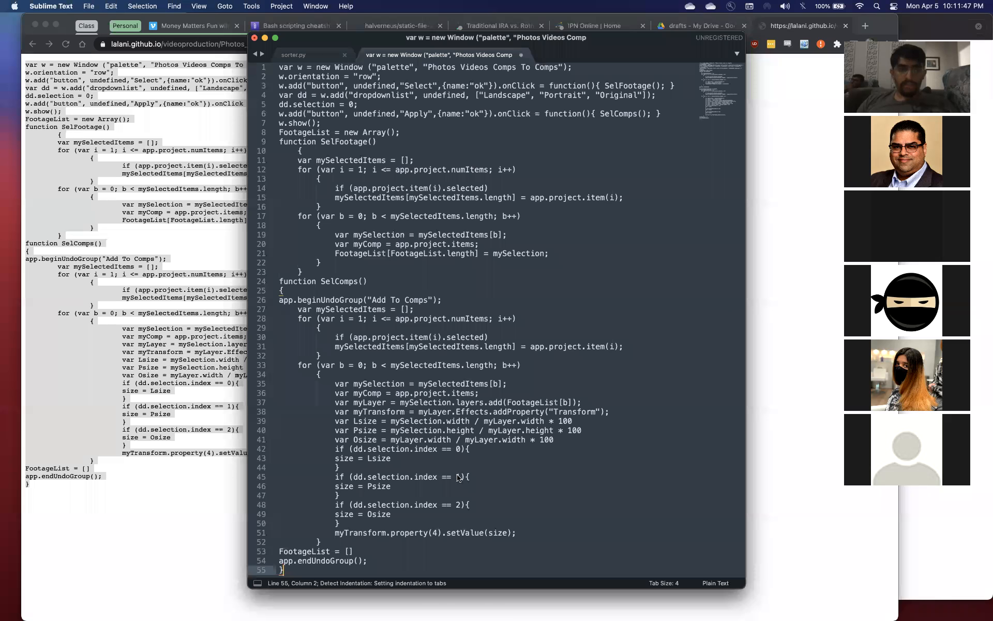
Save the pasted script as massphoto.jsx in the demo folder on the Desktop
key(super+s)
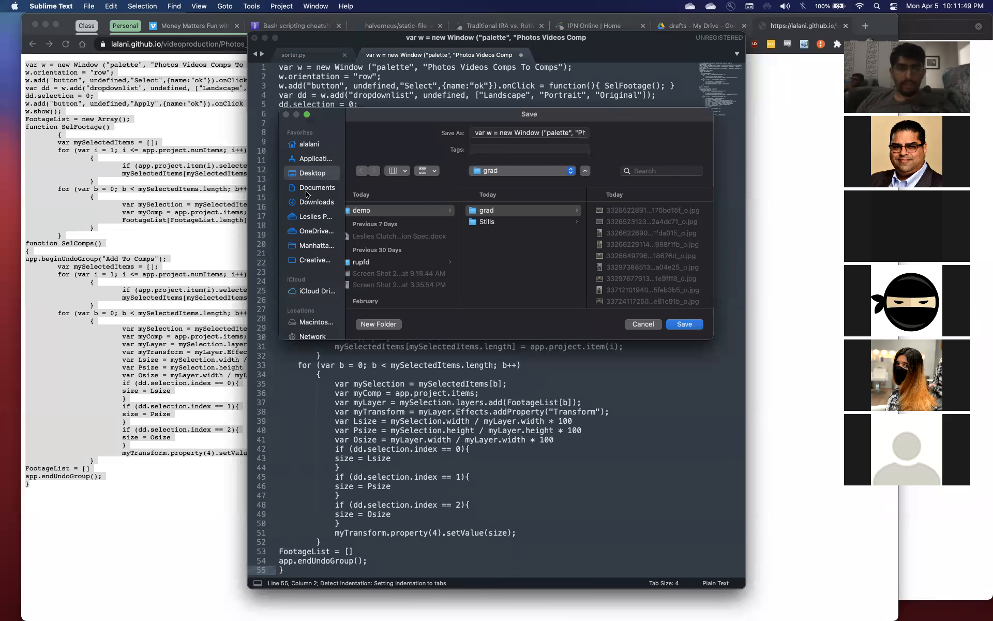
click(311, 174)
click(373, 210)
click(511, 132)
key(super+a)
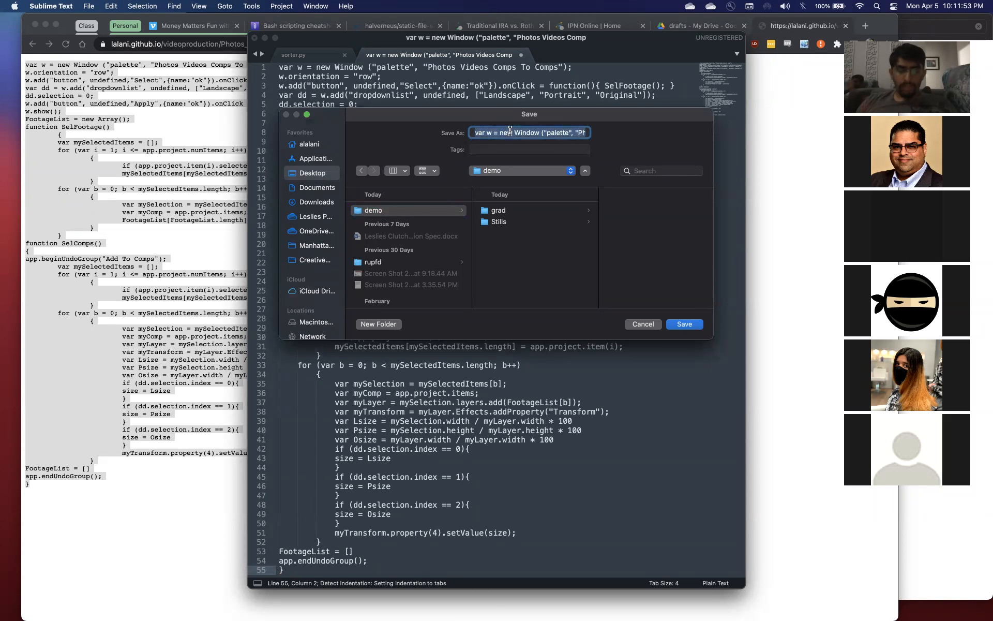
text(massph)
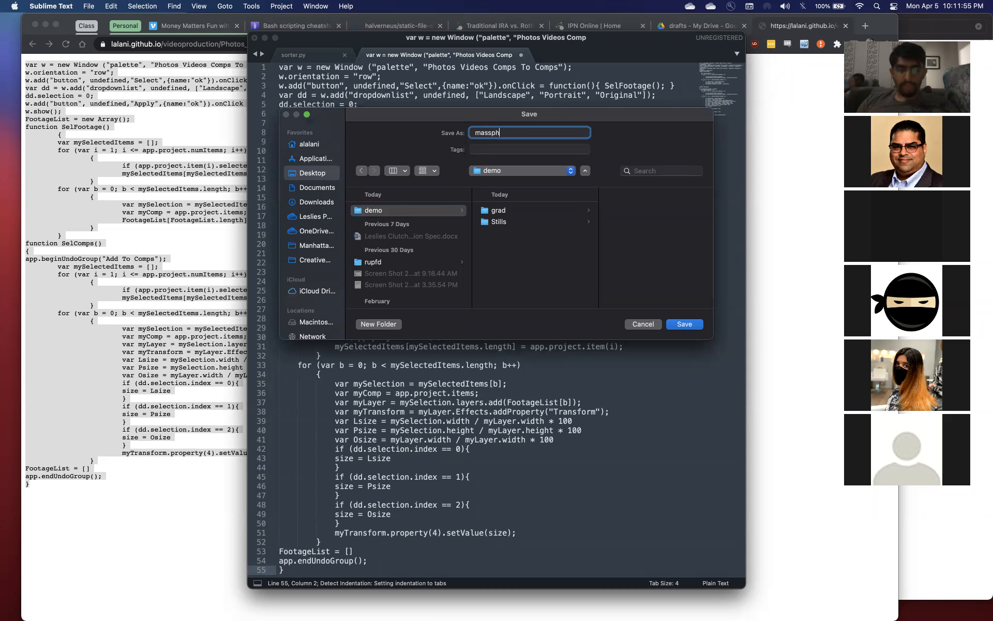
text(oto.jsx)
key(Return)
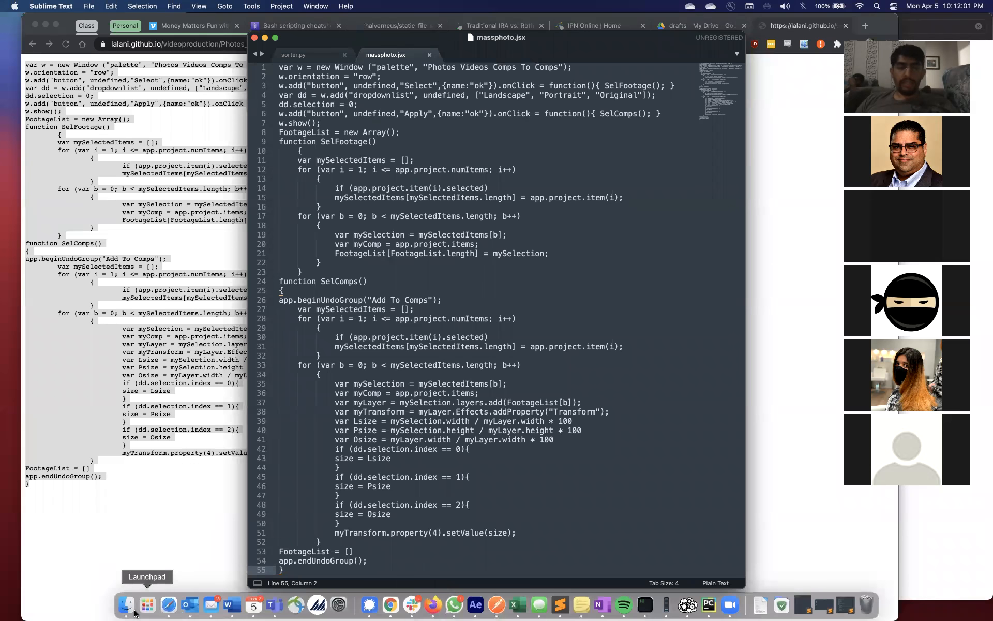
Switch to Chrome and return from the script's code to the video tutorials page
click(70, 337)
scroll(250, 310, left, 5)
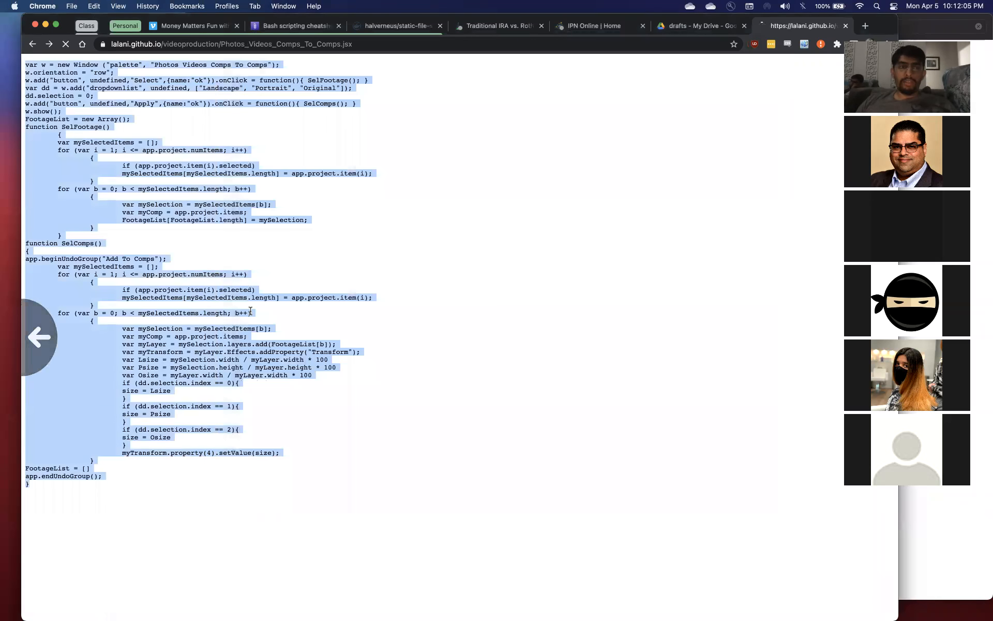
scroll(516, 335, up, 7)
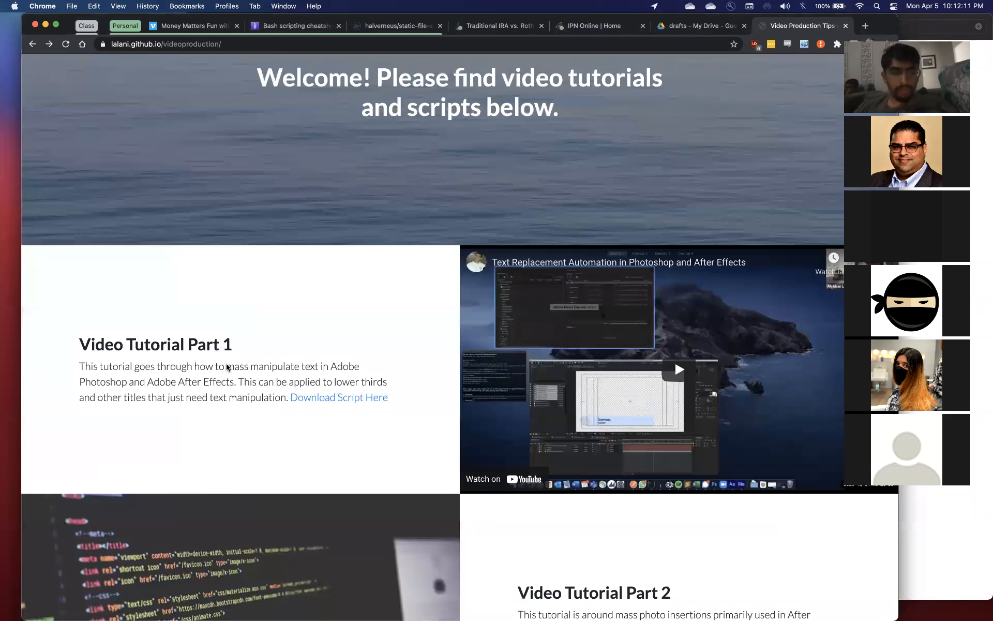
Switch to After Effects and scrub the Final composition to 0;00;13;22 to preview the mosaic template
key(super+Tab)
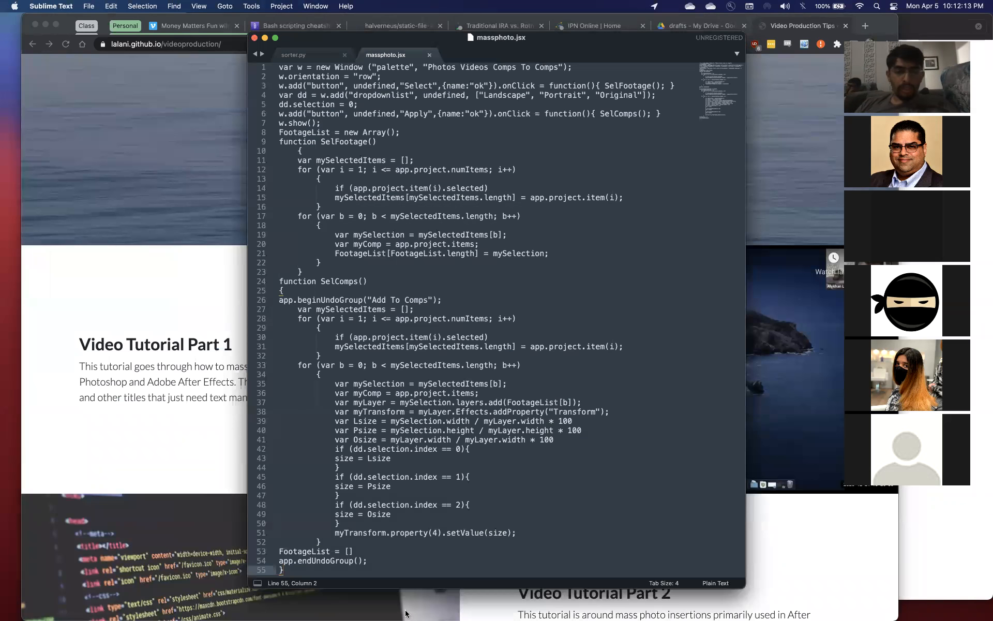
mouse_move(407, 615)
click(477, 605)
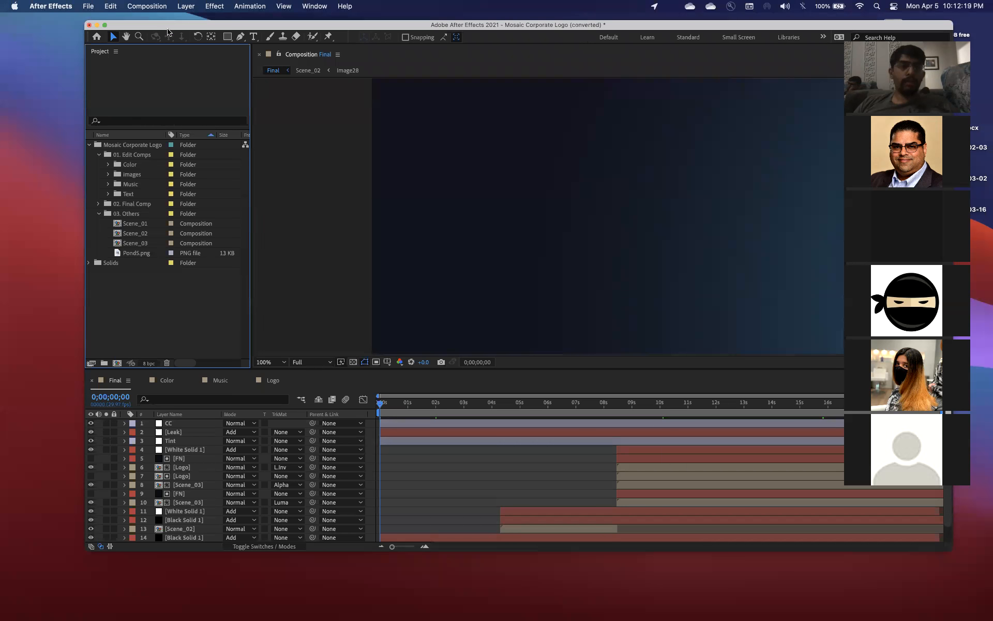
drag(380, 403, 764, 413)
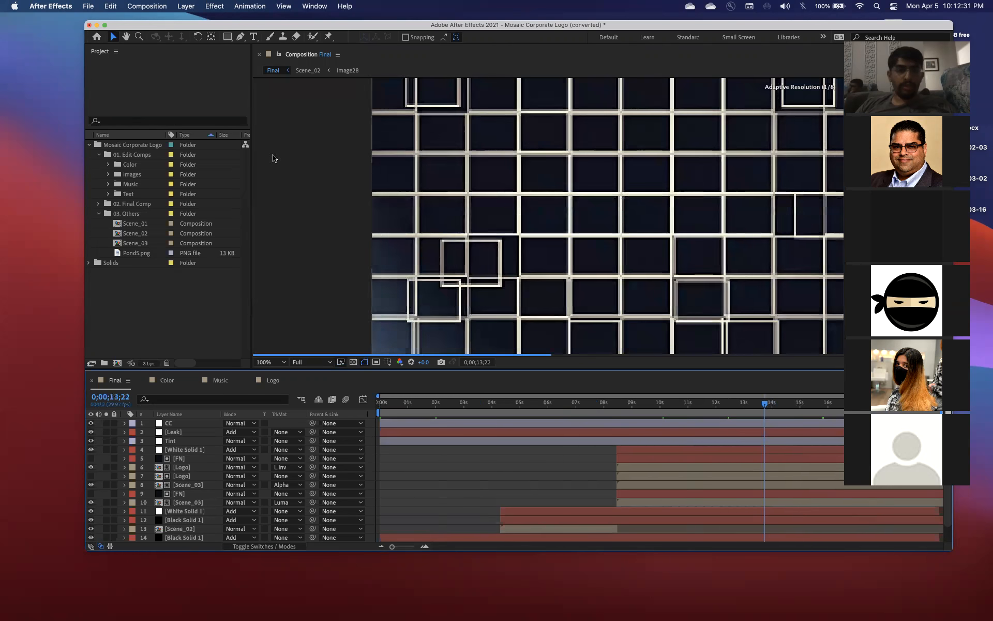
Open the Image01 composition from the Images folder for inspection, and collapse the folder again
click(108, 174)
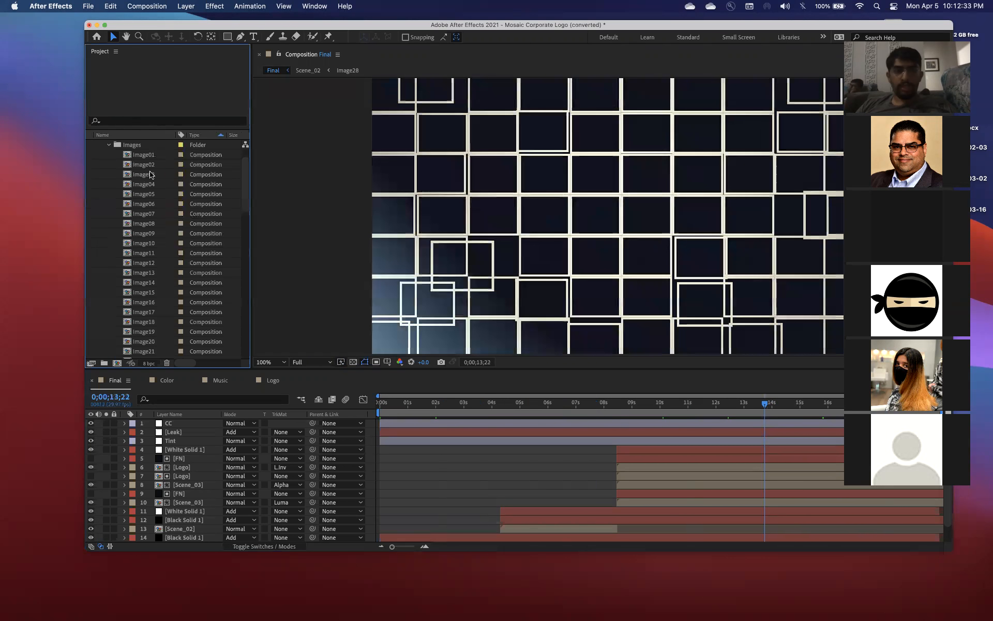
double_click(145, 155)
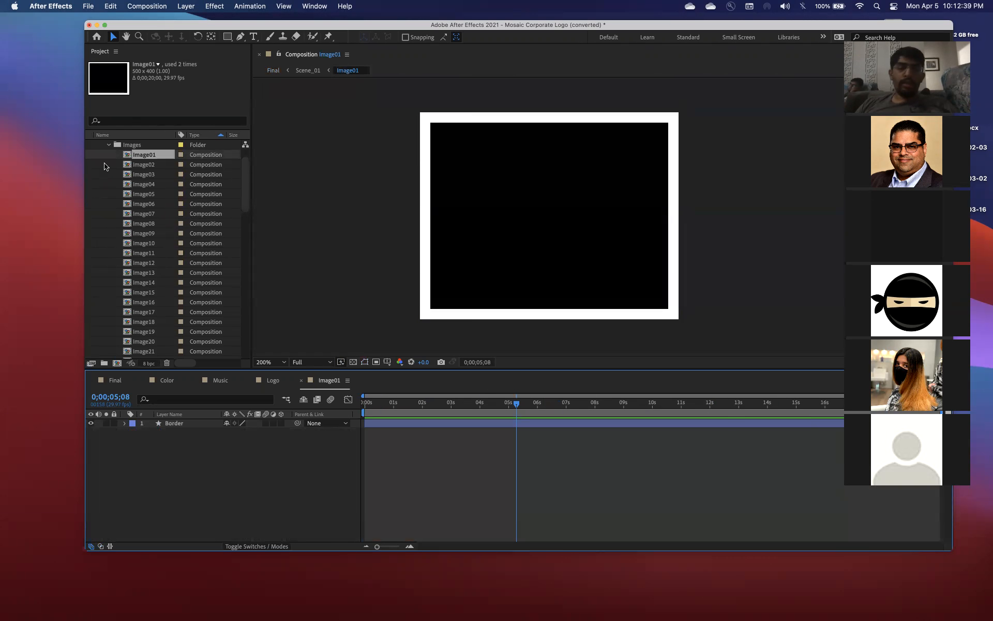
click(109, 146)
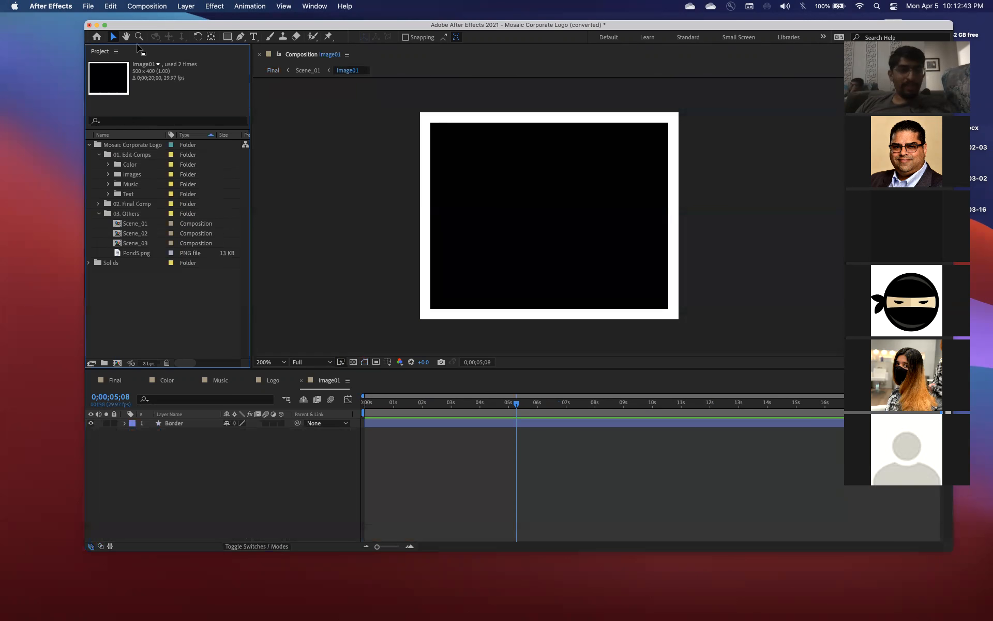
click(176, 489)
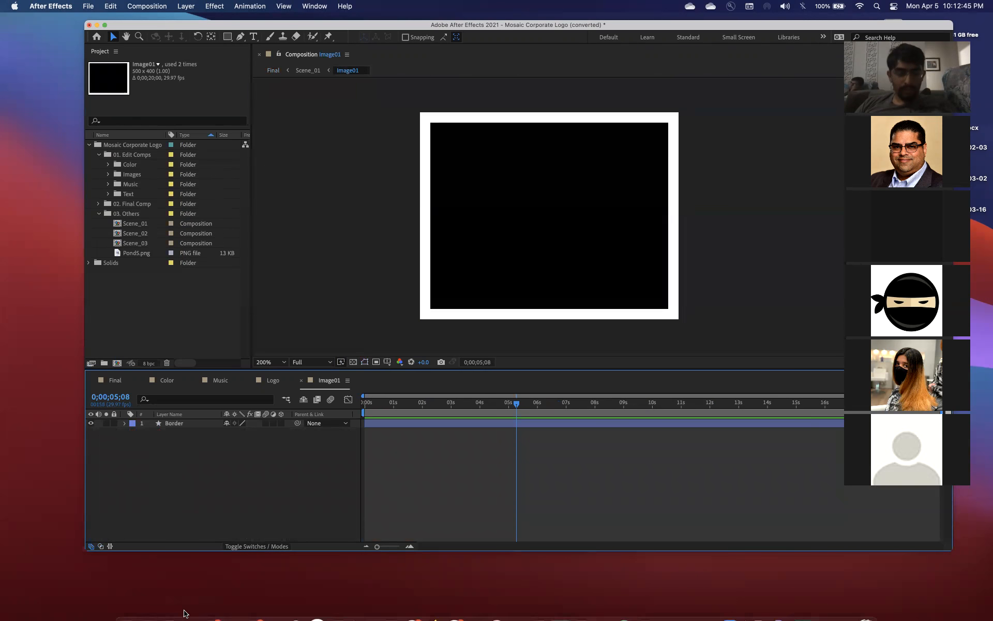
Switch to Finder, open the grad folder inside demo on the Desktop, and select all its JPG images
click(126, 604)
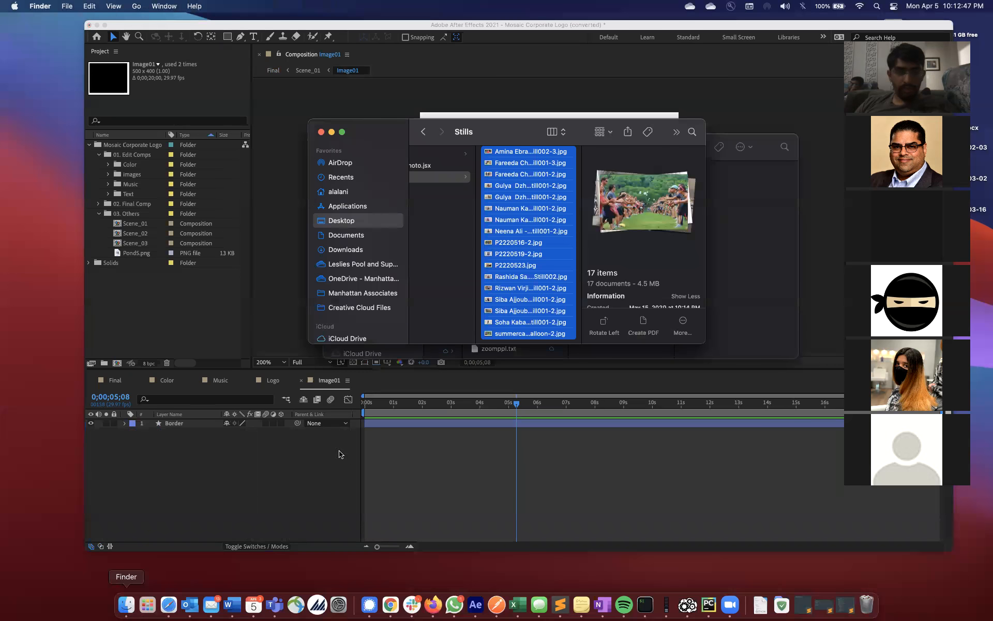
click(445, 202)
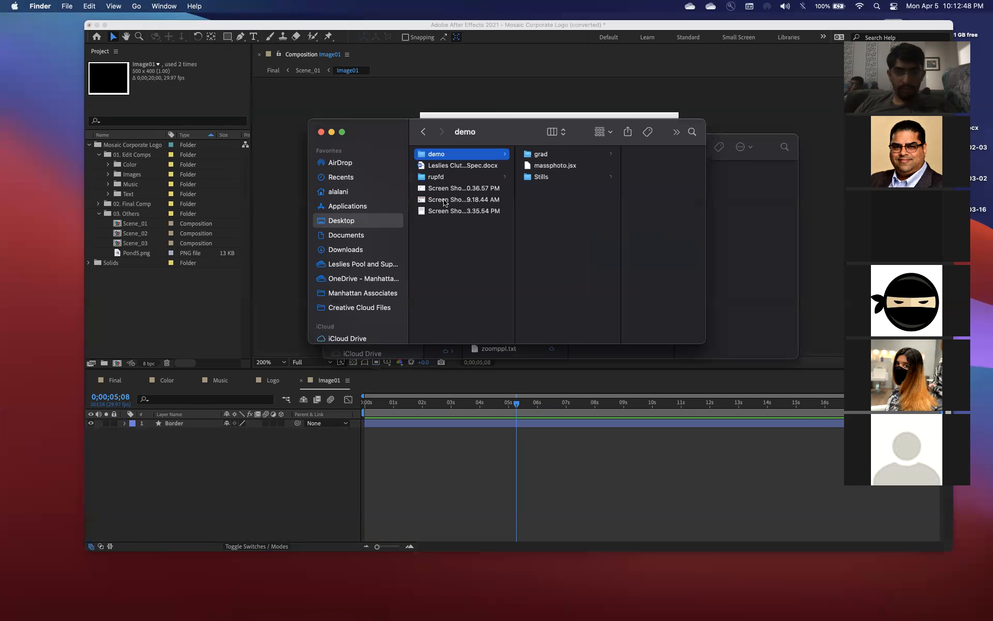
click(564, 155)
click(644, 154)
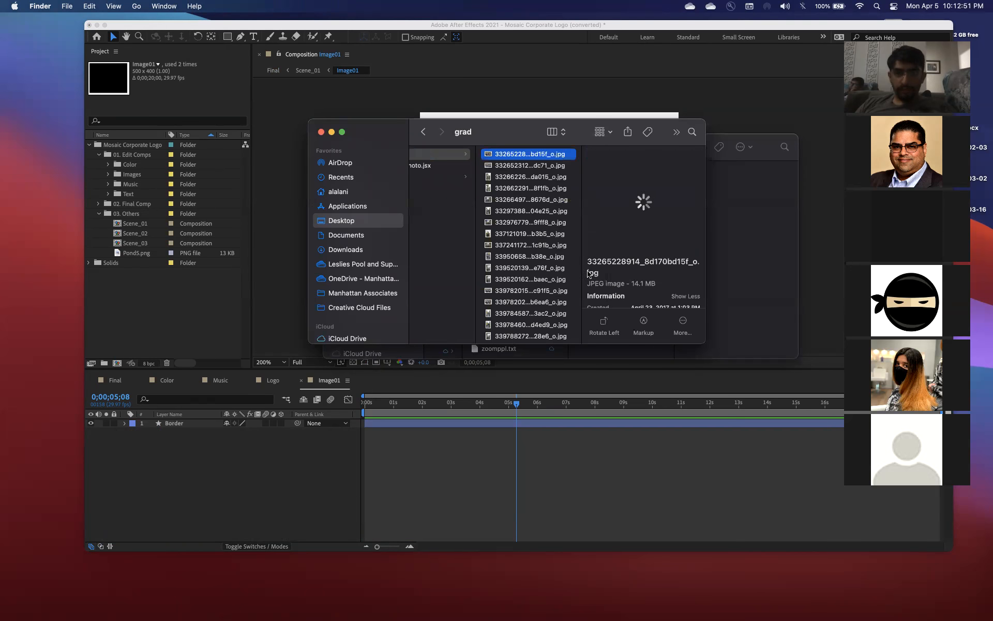
scroll(541, 310, down, 10)
shift+click(538, 311)
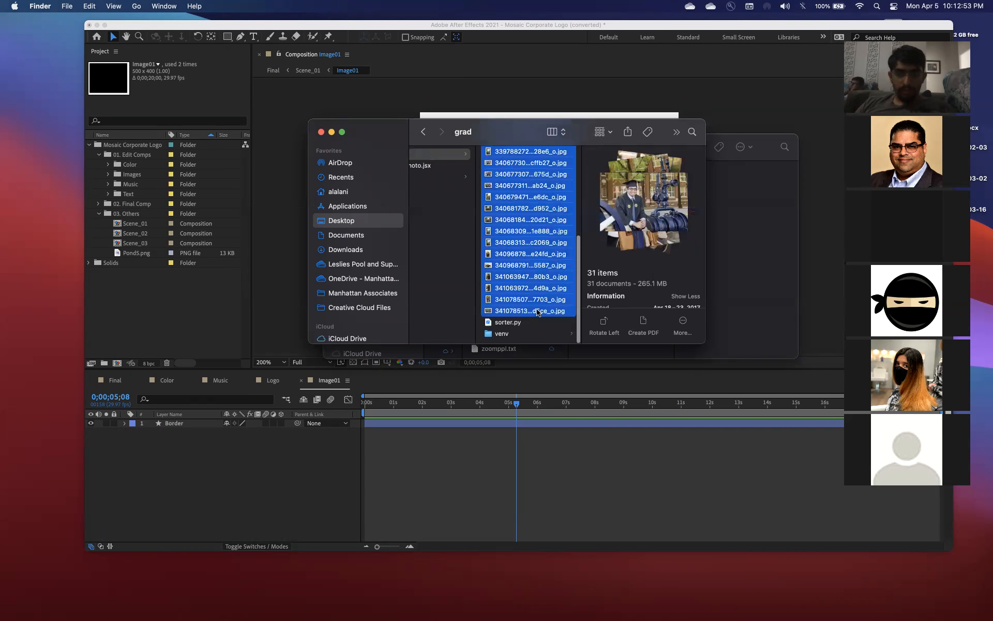
Preview individual graduation photos, and reselect all JPG images in the grad folder without sorter.py and venv
click(526, 258)
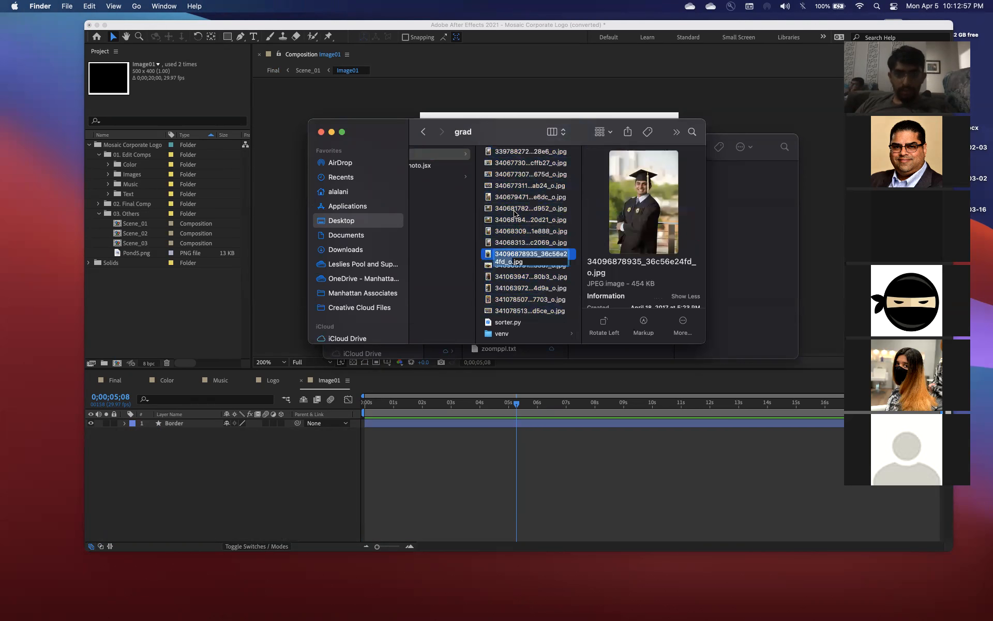
click(520, 230)
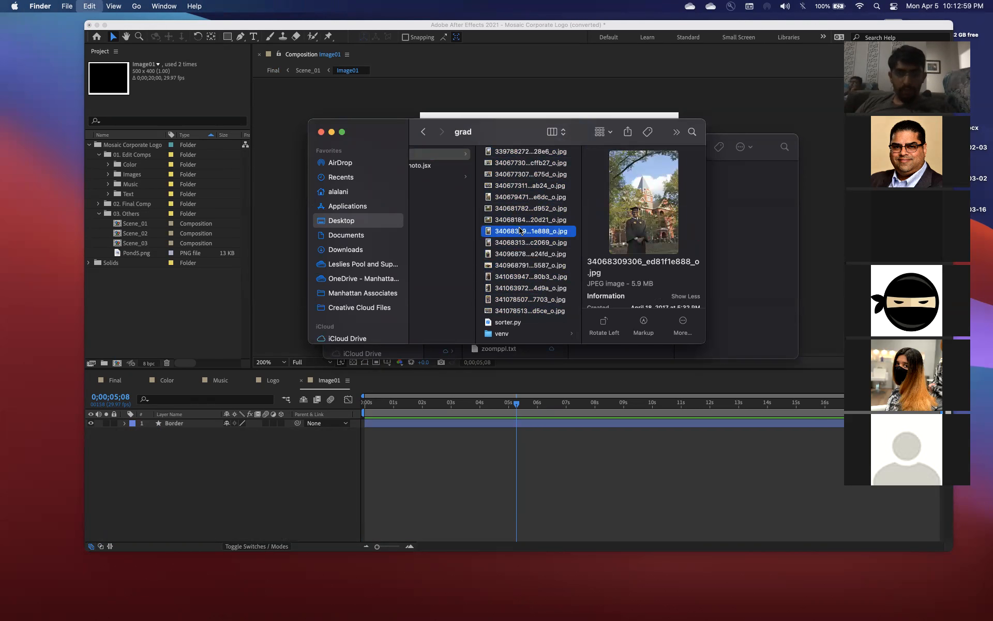
key(super+a)
drag(521, 204, 521, 213)
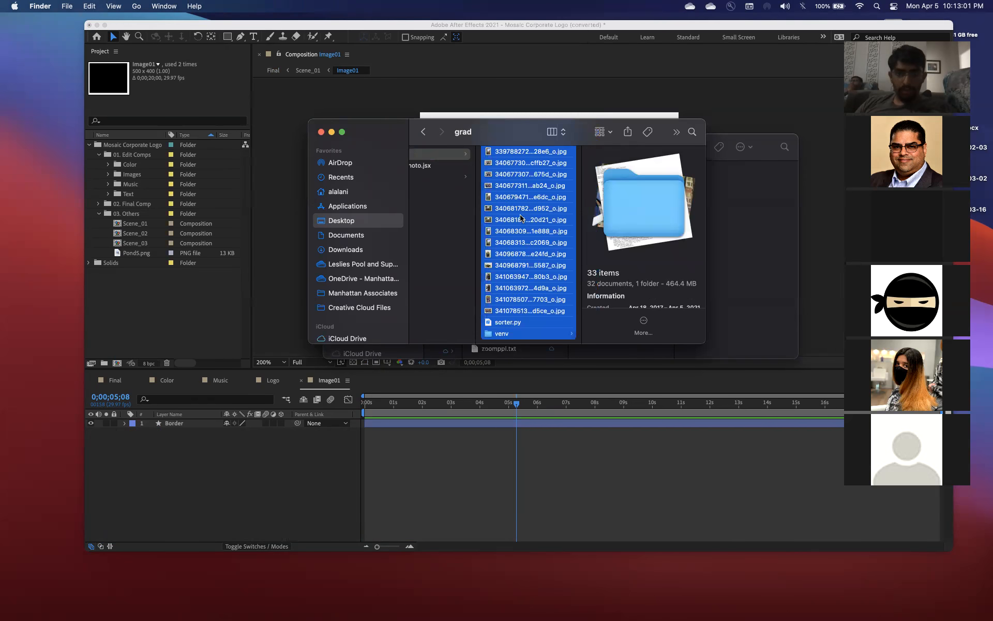
click(516, 310)
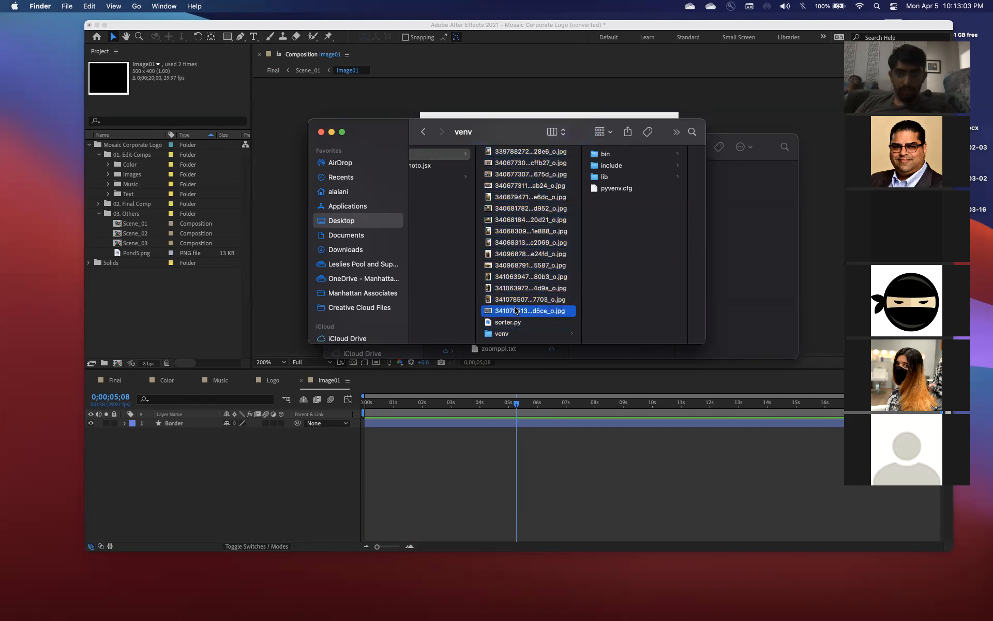
scroll(516, 309, up, 2)
scroll(516, 309, up, 5)
shift+click(530, 153)
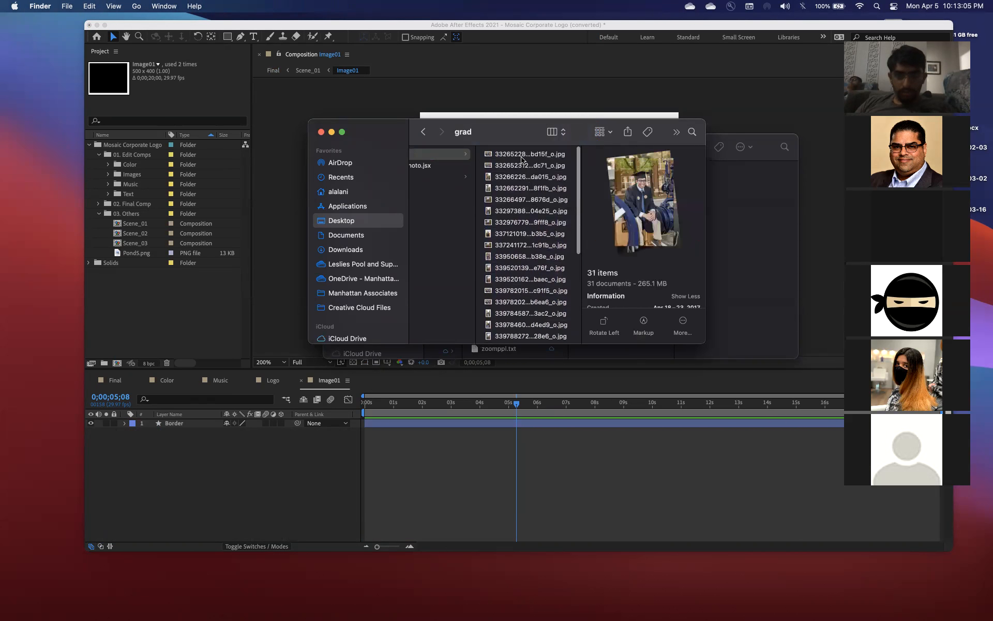
mouse_move(532, 246)
mouse_down()
mouse_move(525, 269)
mouse_move(523, 259)
mouse_move(551, 246)
mouse_up()
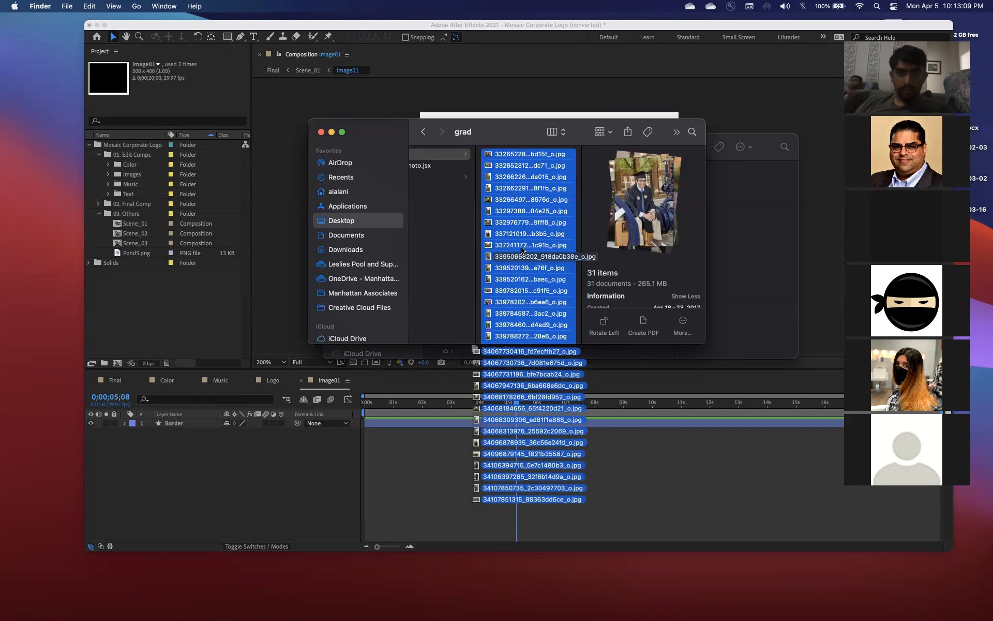
Open the Stills folder inside demo and select all of its images
click(443, 178)
key(Right)
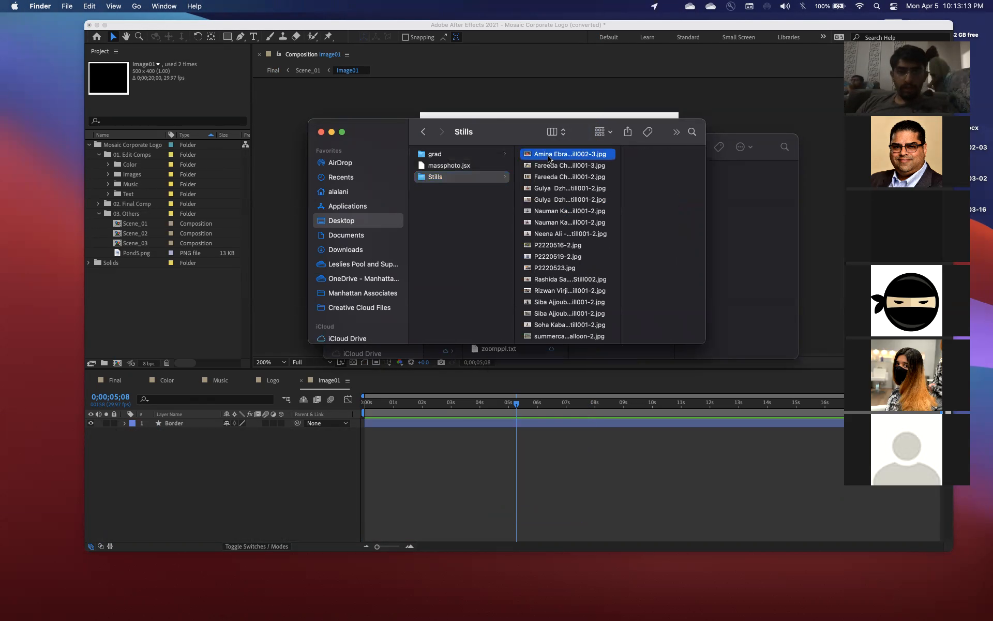
key(super+a)
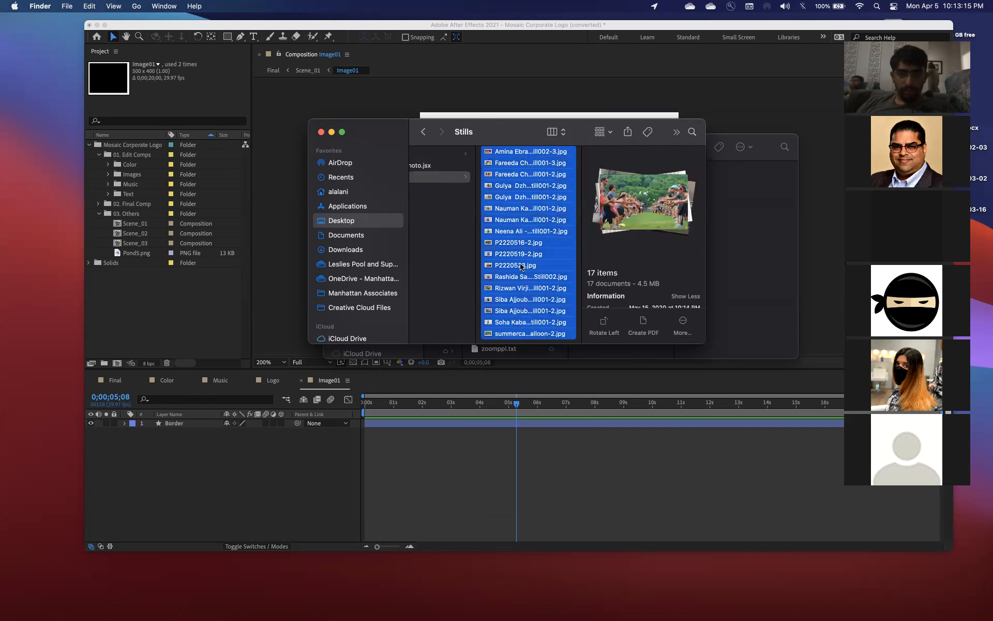
drag(514, 253, 512, 263)
Switch to After Effects and select the compositions Image01 through Image70 in the Images folder
click(107, 189)
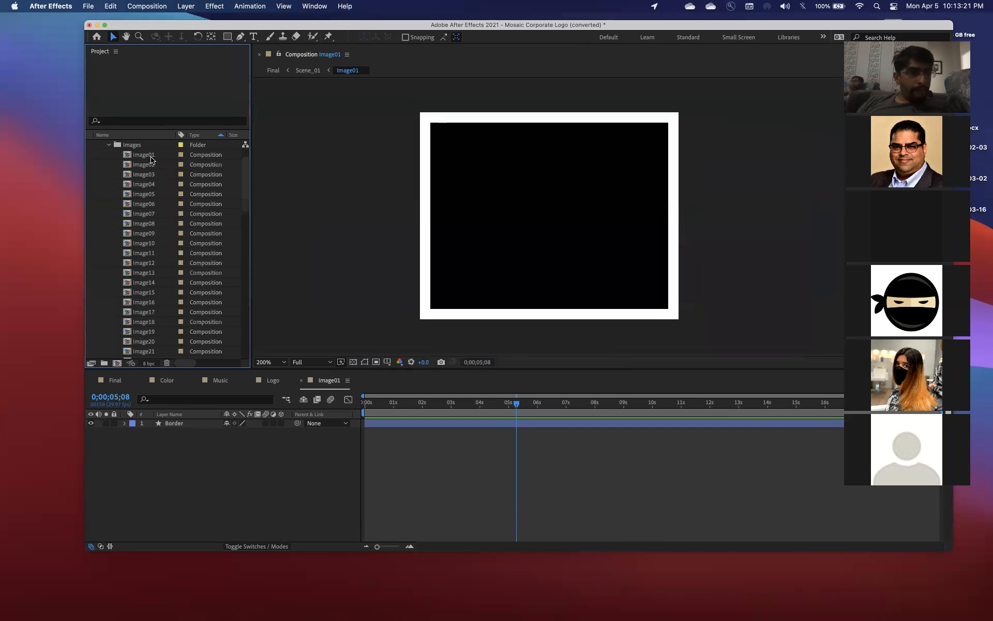
click(151, 156)
scroll(163, 313, down, 20)
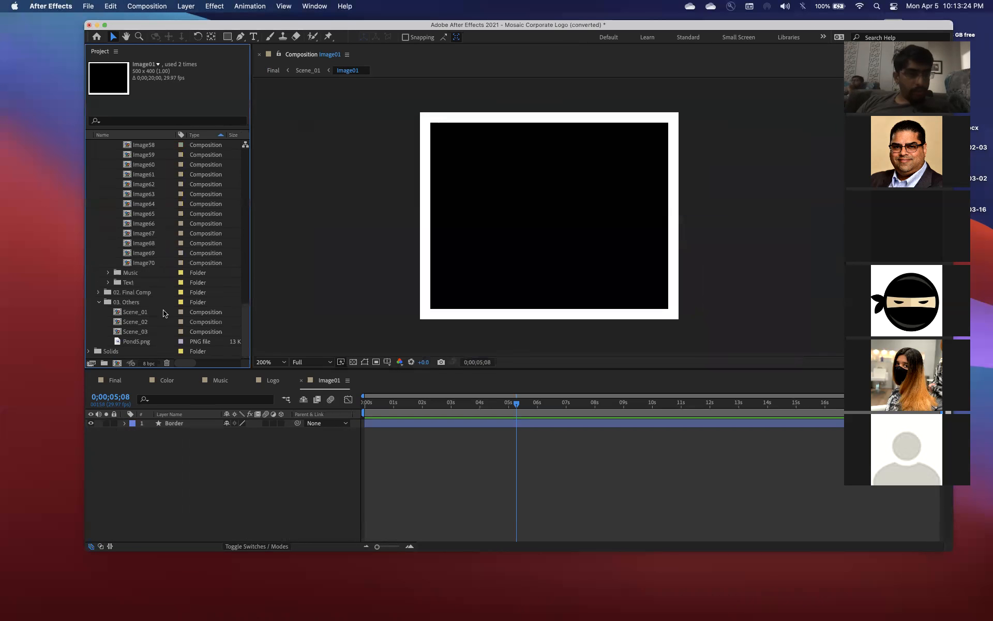
shift+click(160, 263)
scroll(174, 189, up, 15)
Calculate 33+17 in Spotlight, and return to the After Effects project
click(192, 473)
key(super+space)
text(33)
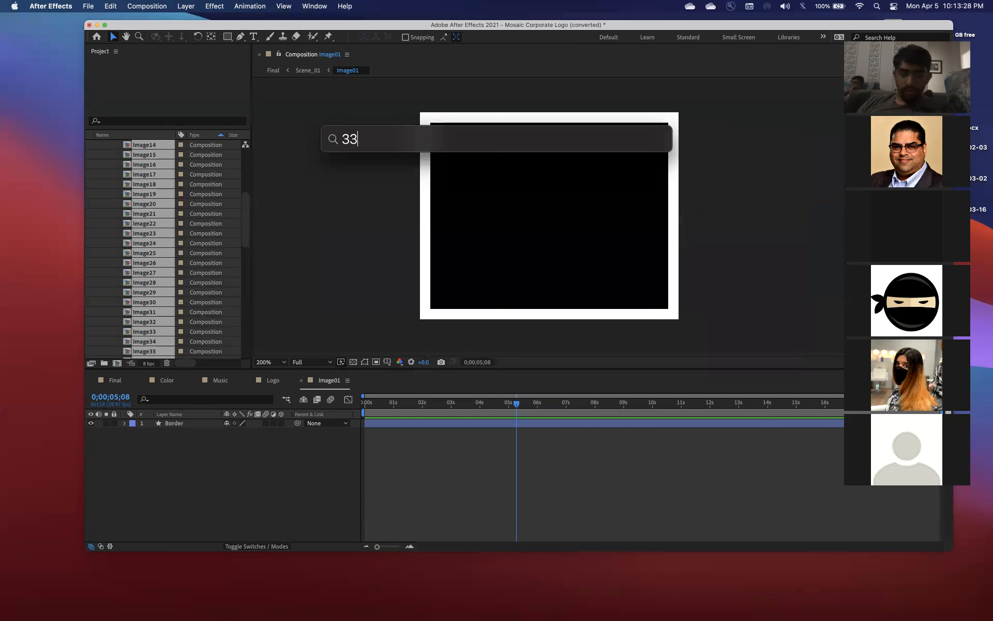
text(+17)
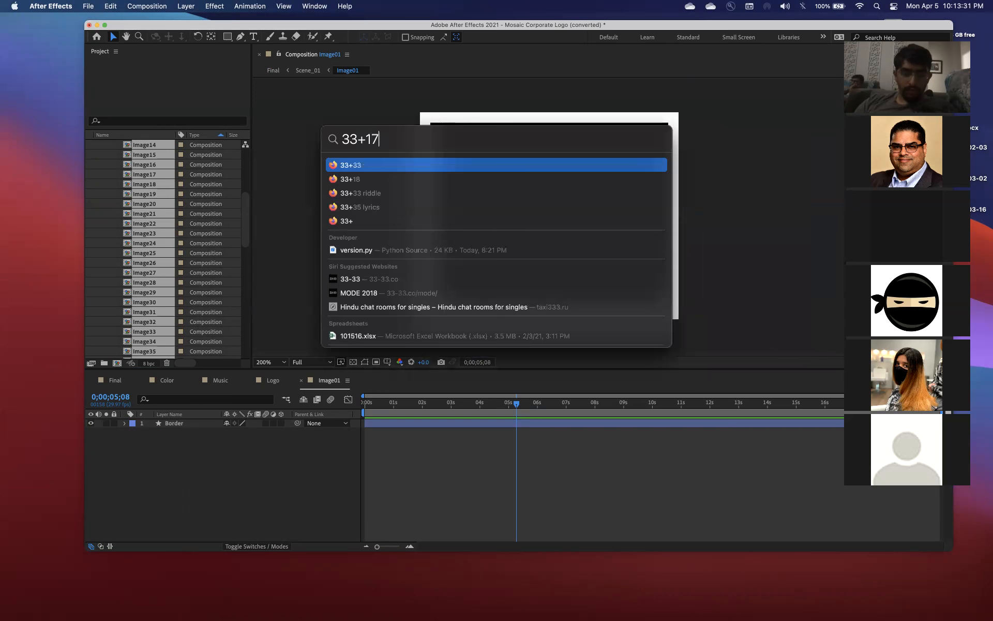
click(146, 493)
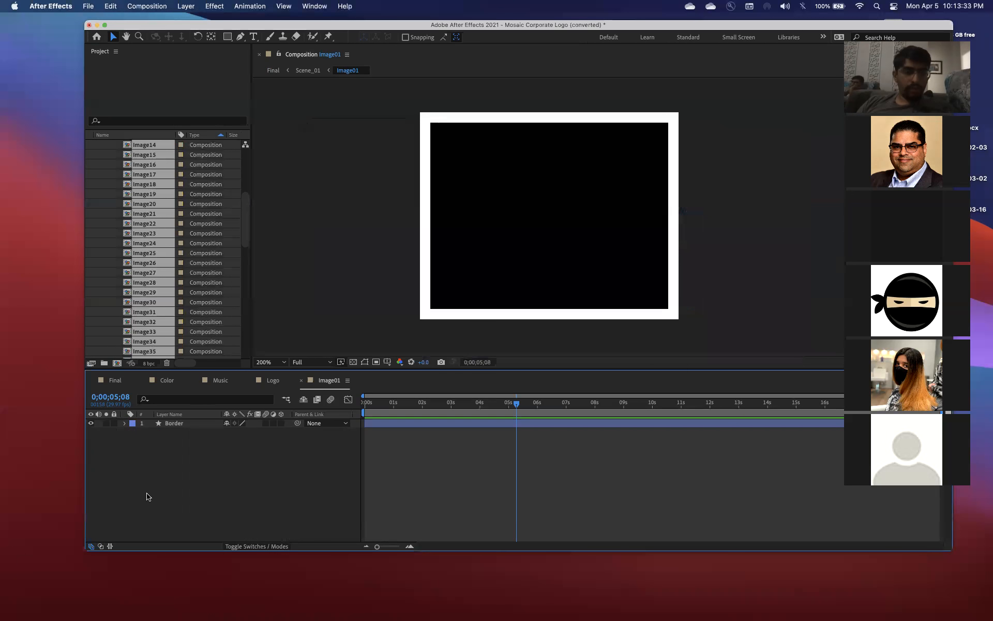
drag(160, 306, 166, 309)
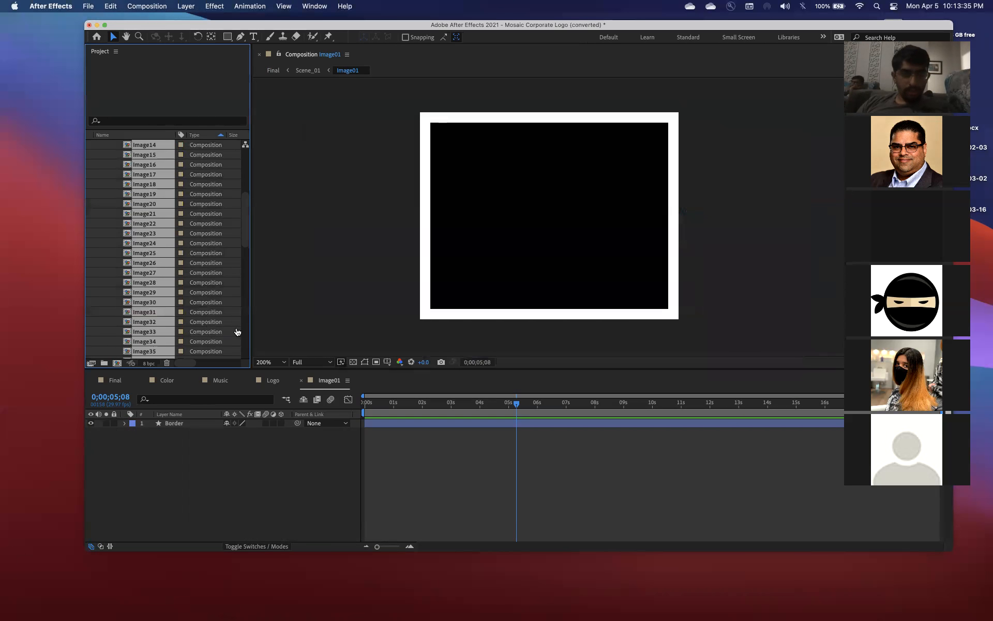
key(super+Tab)
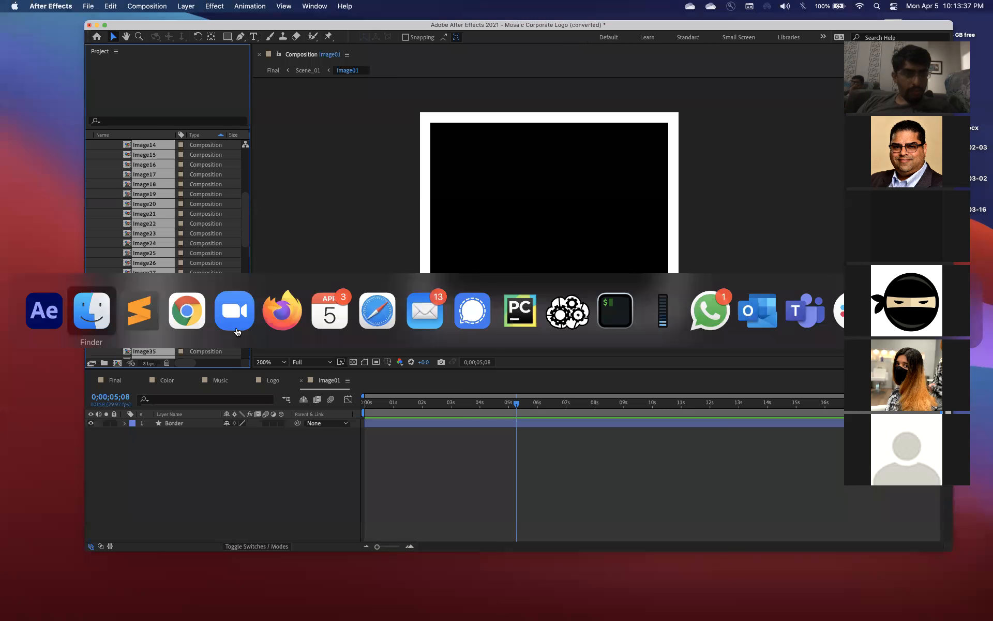
key(super+Tab)
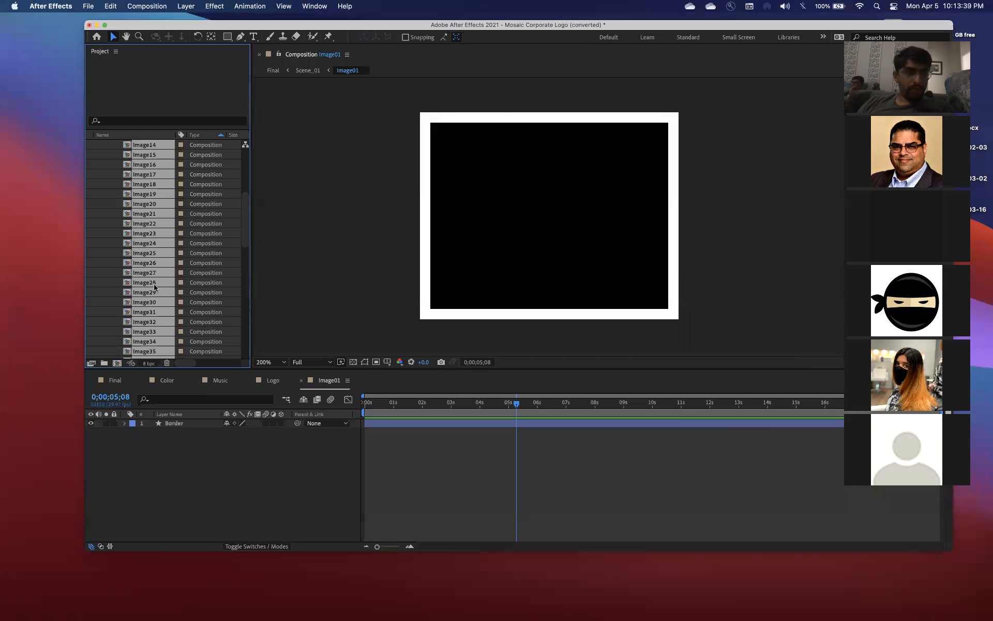
Collapse the Images folder and create a new top-level project folder named imagestouse
scroll(153, 284, up, 5)
click(108, 174)
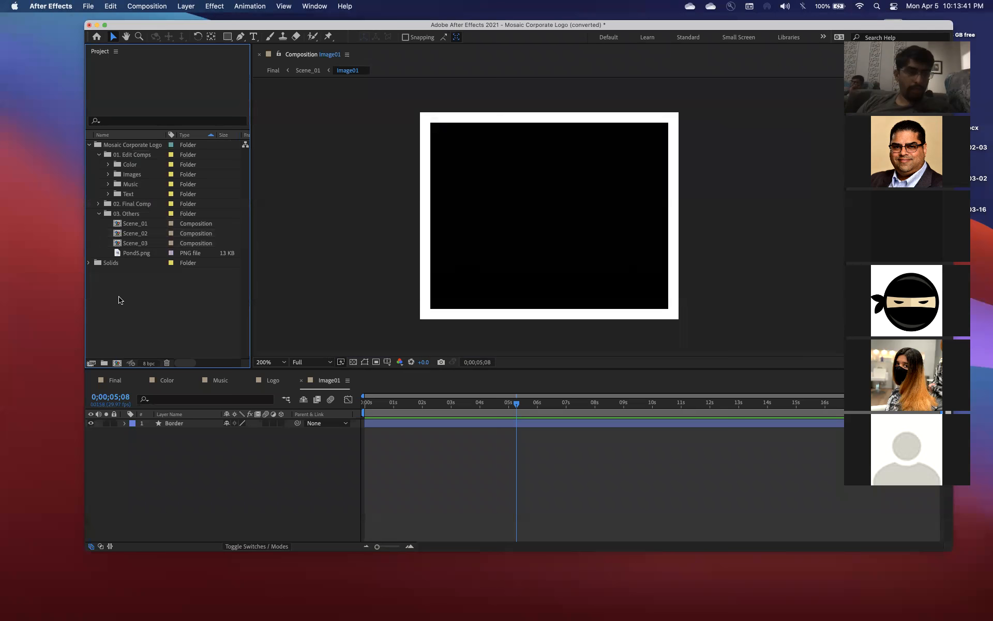
click(105, 363)
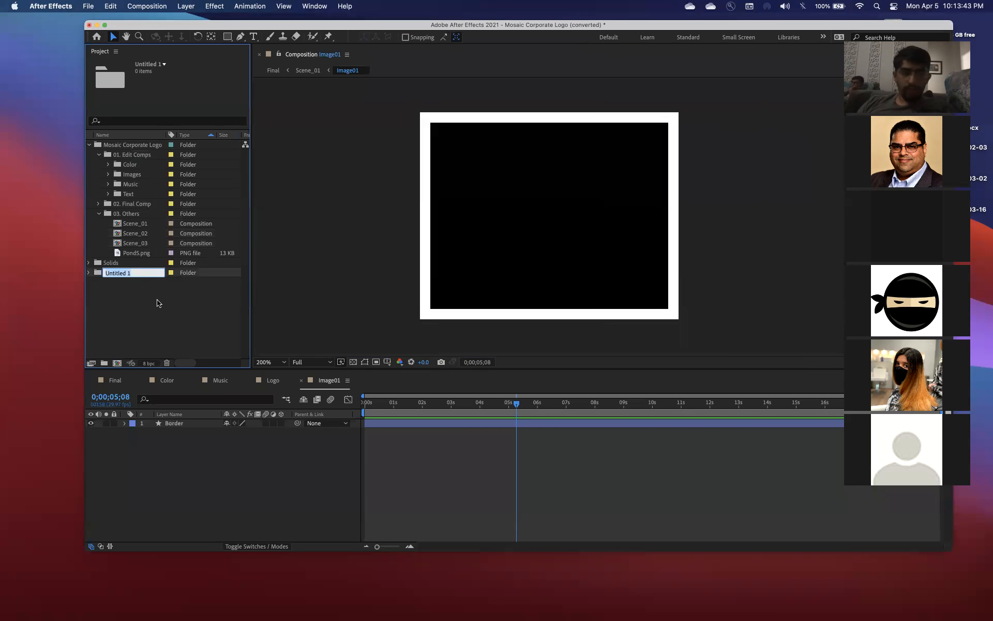
text(images)
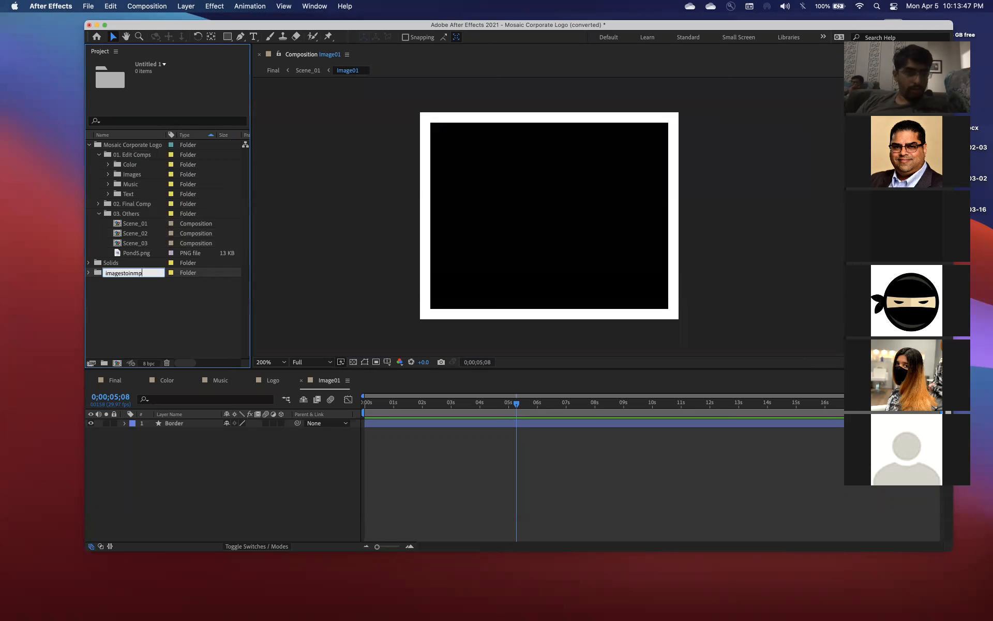
text(toi)
key(BackSpace)
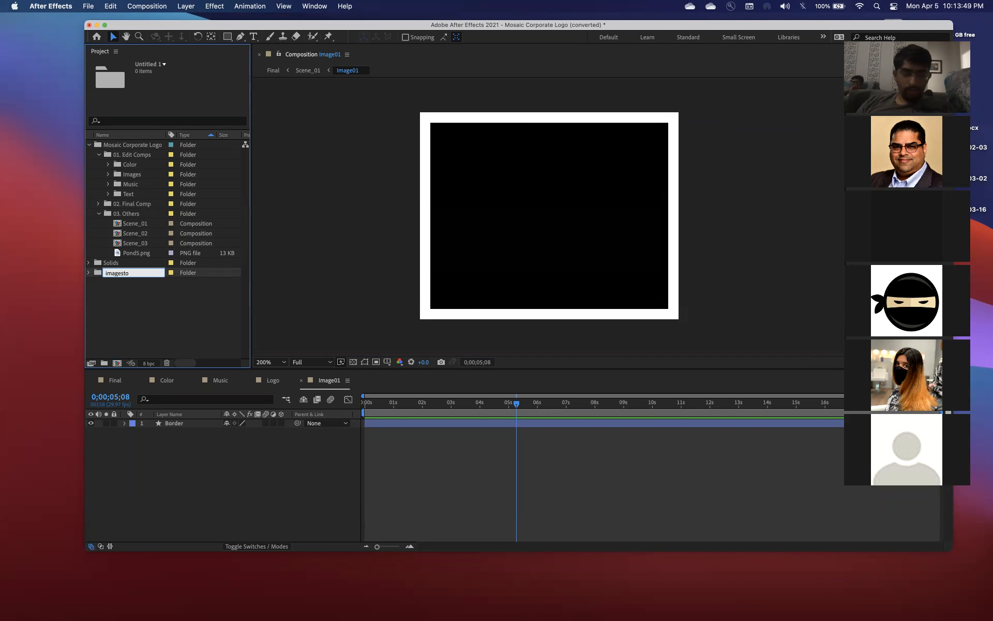
text(use)
key(Return)
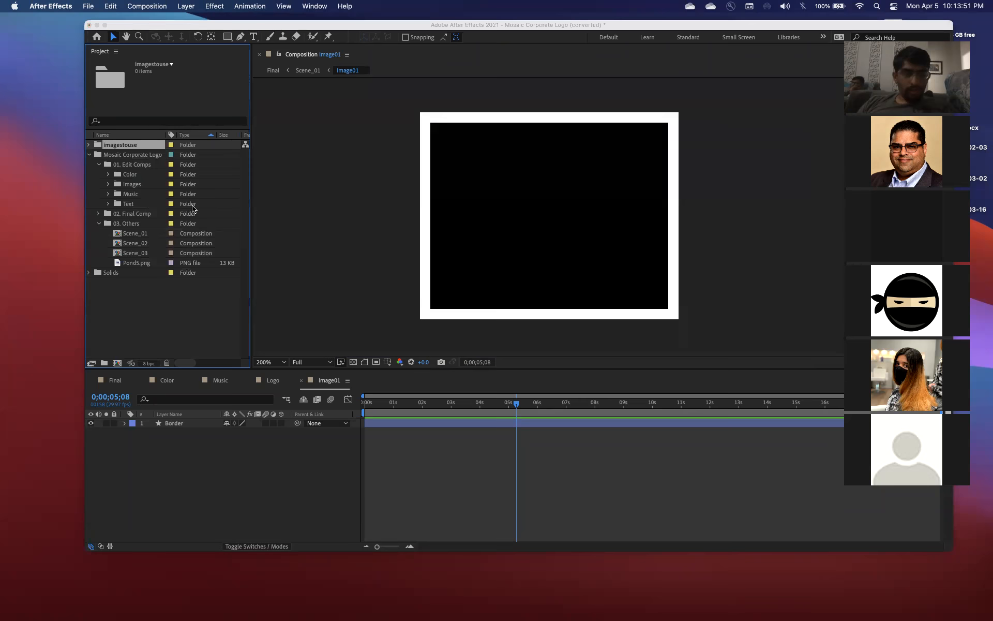
Import all images from the Stills folder in Finder into the imagestouse project folder, and expand that folder
key(super+Tab)
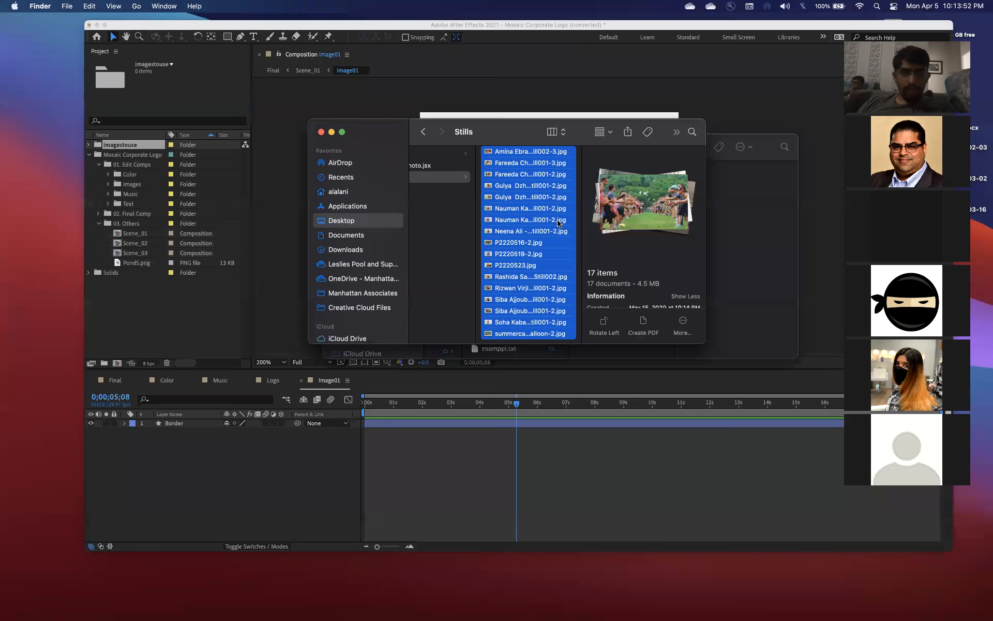
click(491, 164)
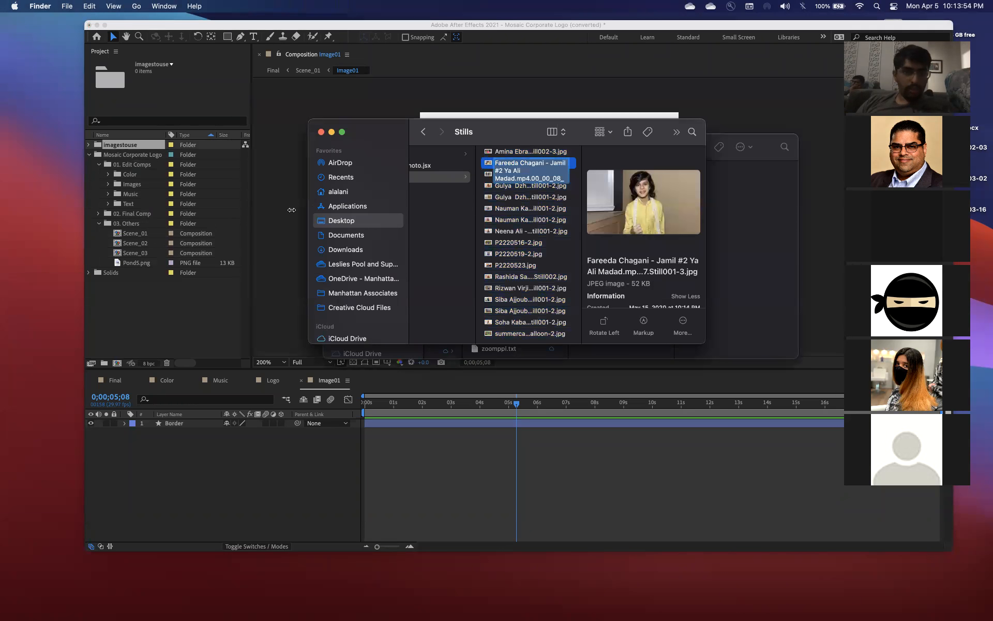
click(521, 202)
key(super+a)
drag(517, 199, 126, 148)
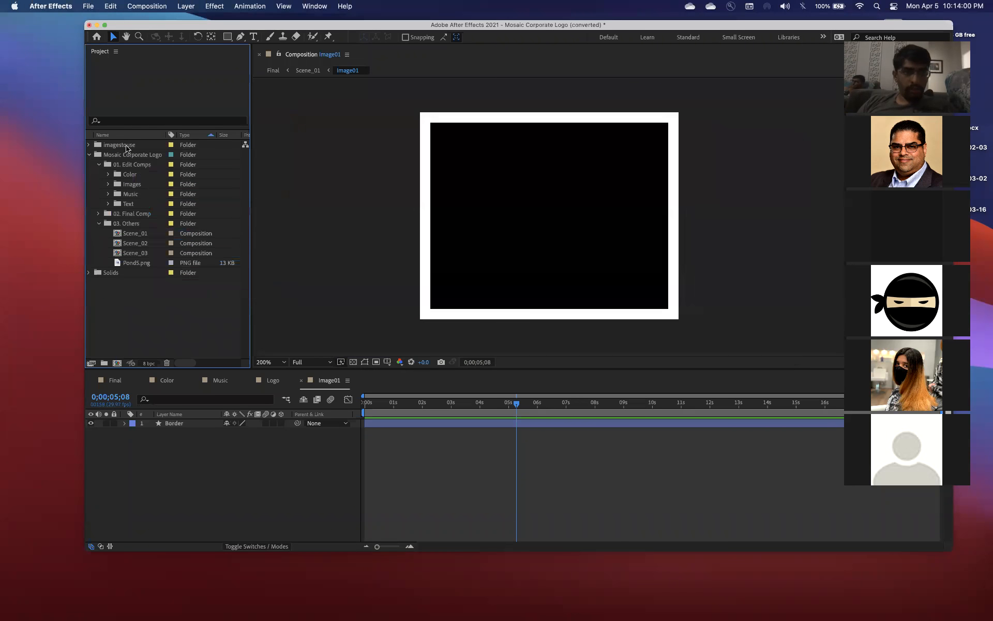
click(89, 145)
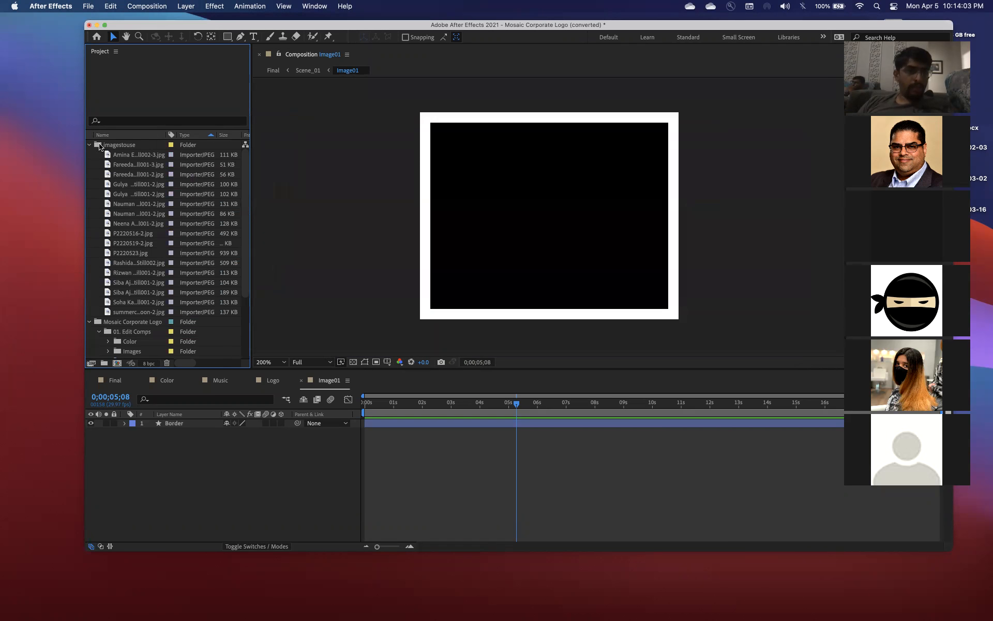
Select all JPG images in Finder's grad folder, excluding sorter.py and venv, and import them into the imagestouse project folder
key(super+Tab)
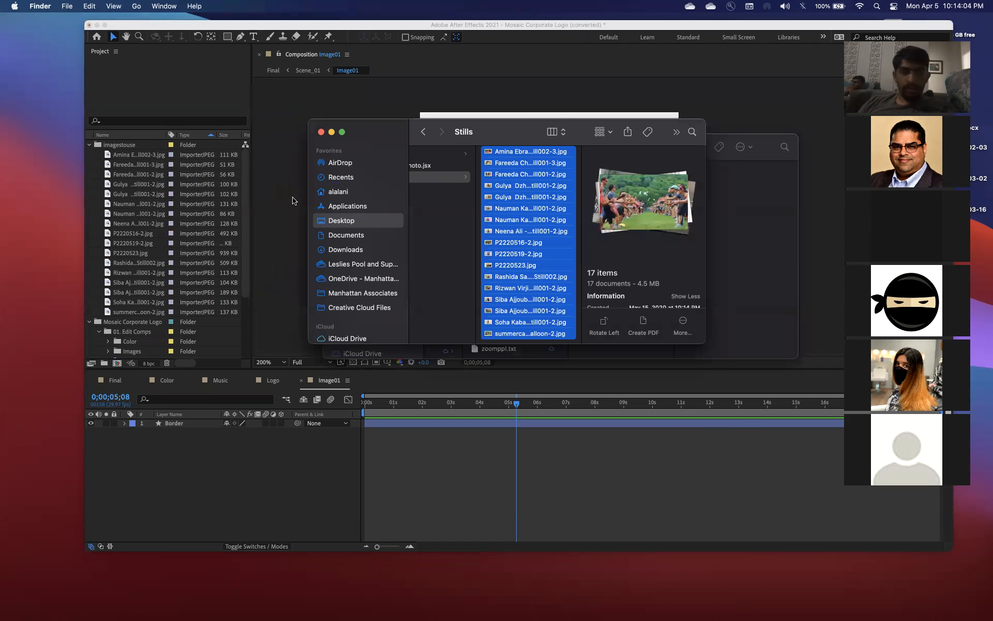
click(442, 166)
click(453, 154)
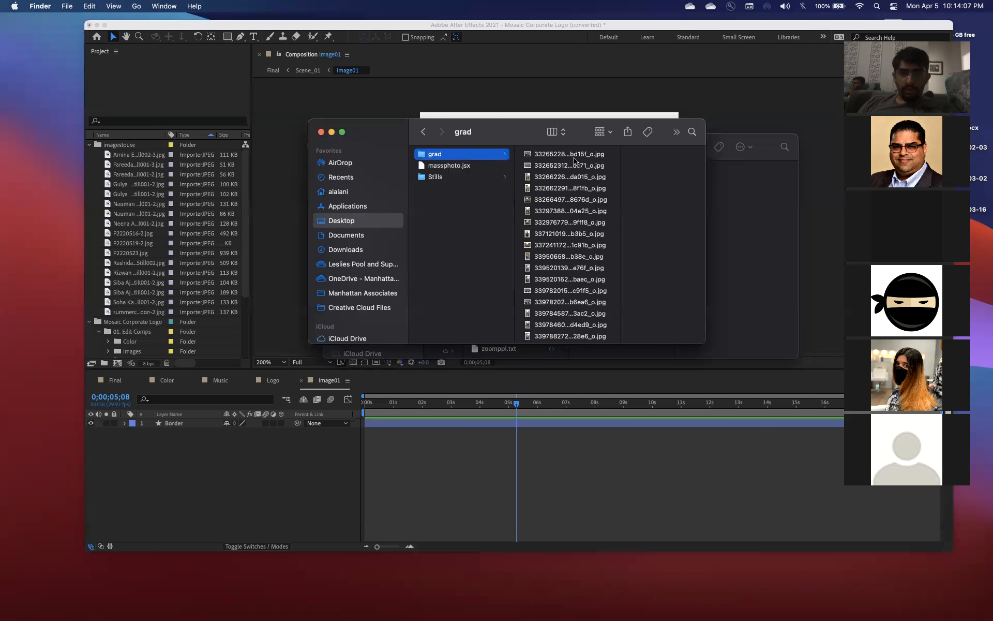
click(574, 155)
scroll(538, 289, down, 10)
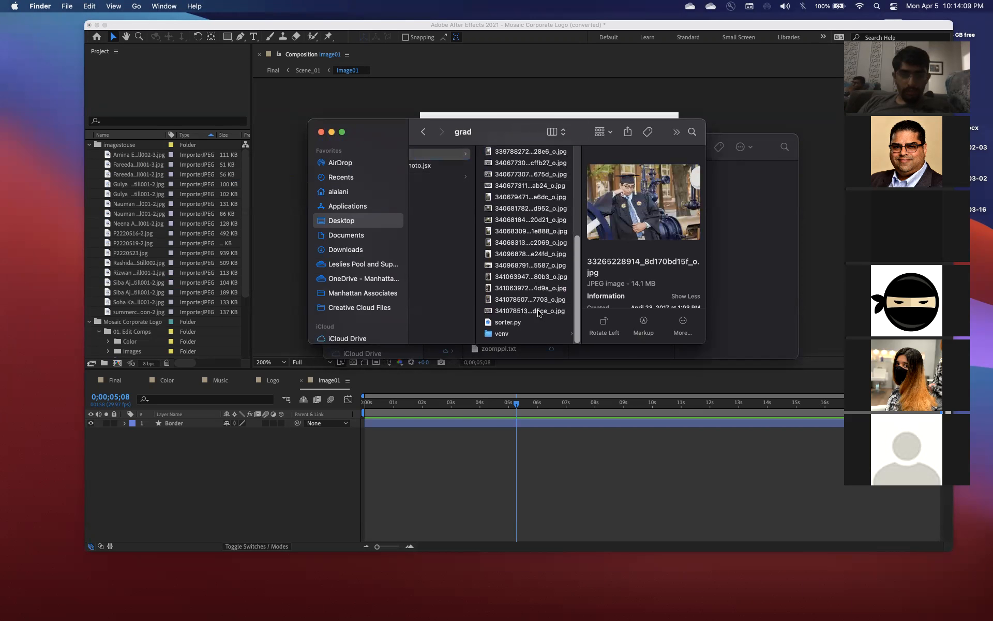
shift+click(538, 310)
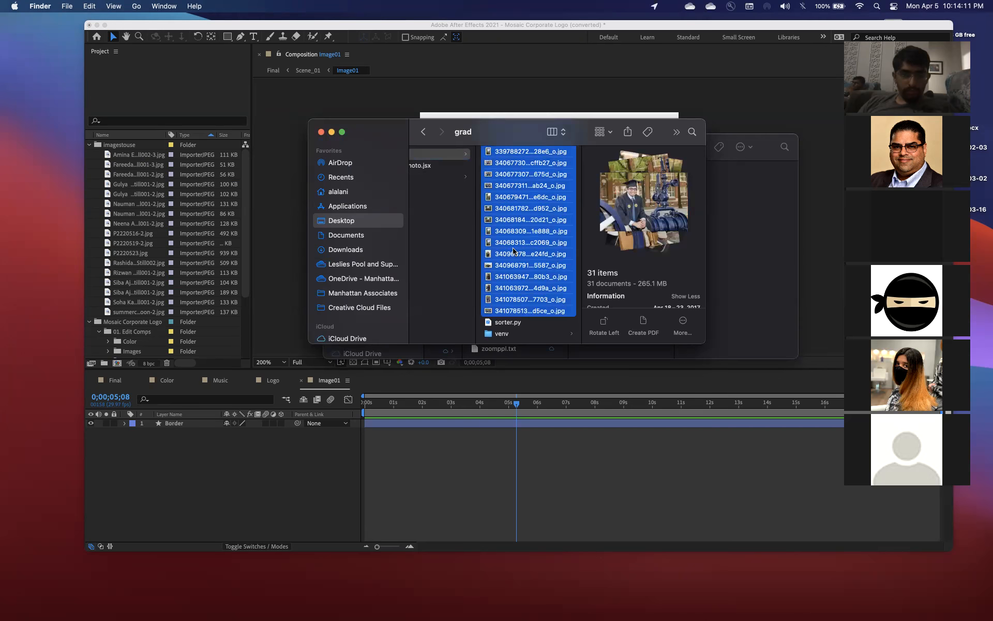
scroll(513, 252, up, 10)
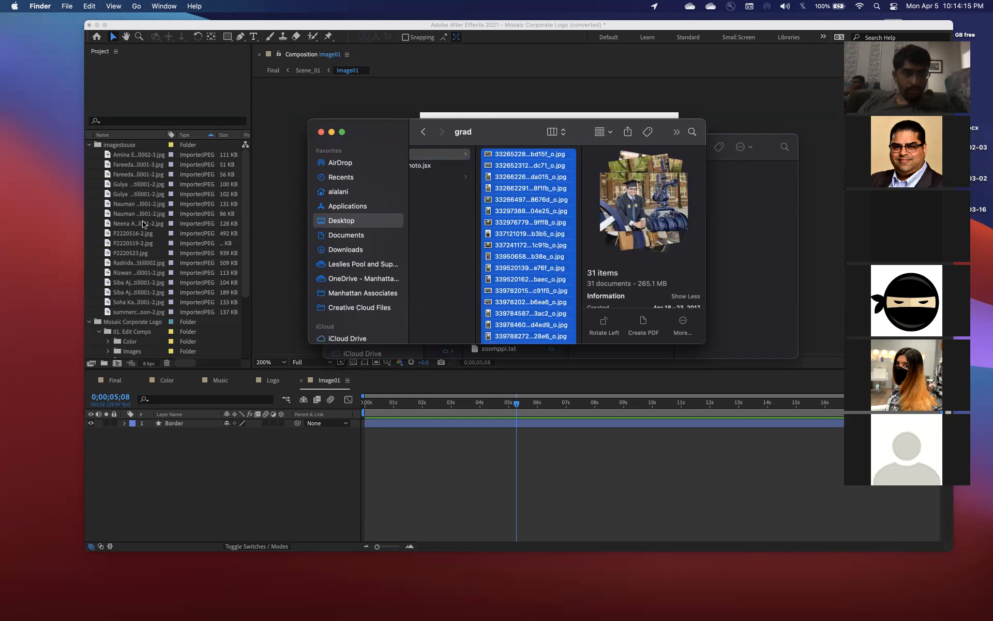
drag(500, 211, 154, 203)
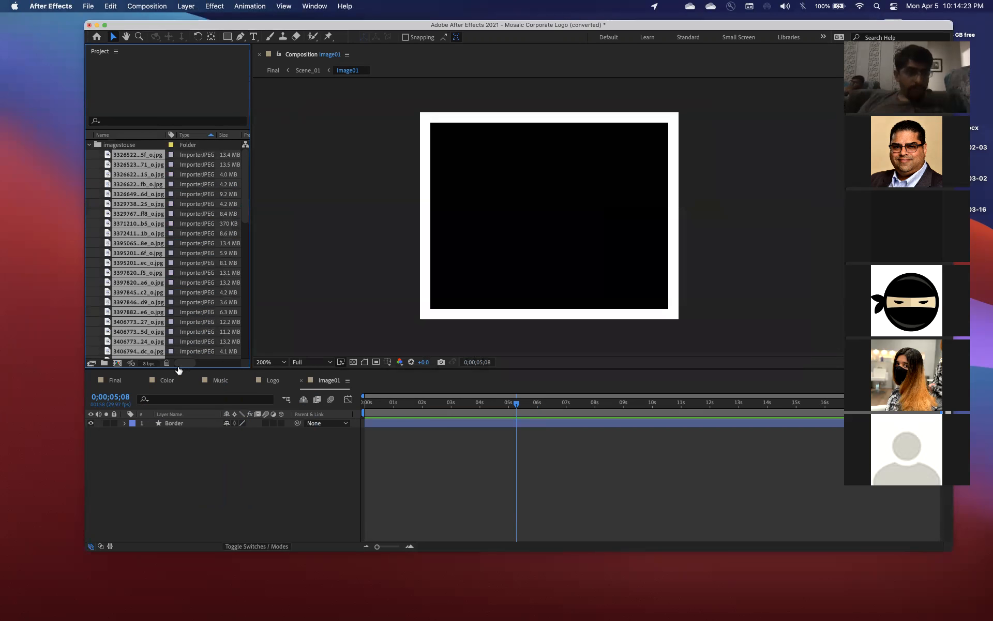
Select the imagestouse folder to check its item count, and close the Image01 composition's timeline
click(187, 463)
click(143, 169)
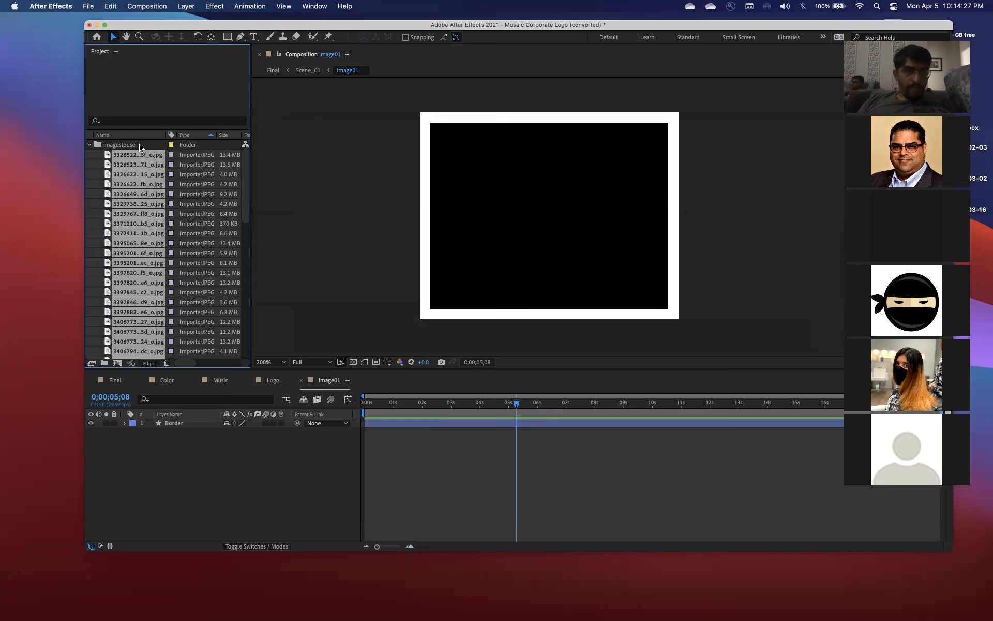
click(139, 147)
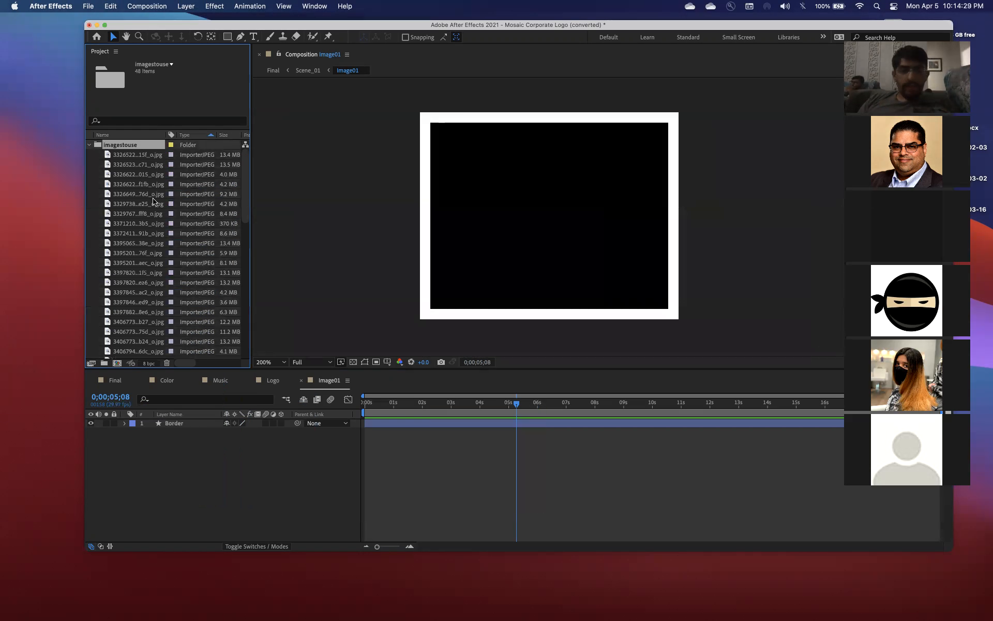
click(301, 381)
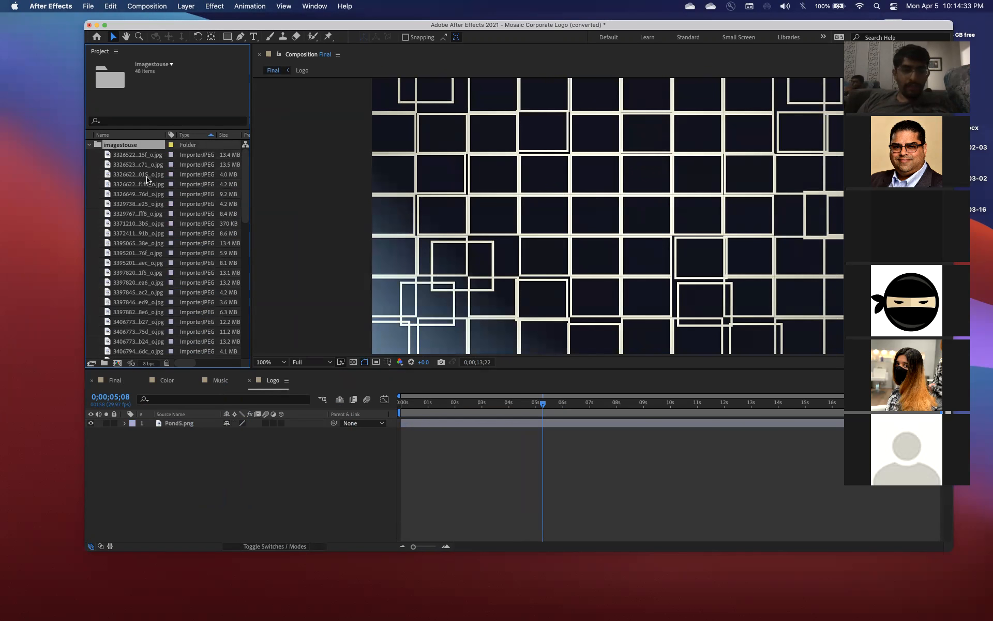
Run the massphoto.jsx script and place its Photos Videos Comps To Comps window beside the project's file list
click(124, 155)
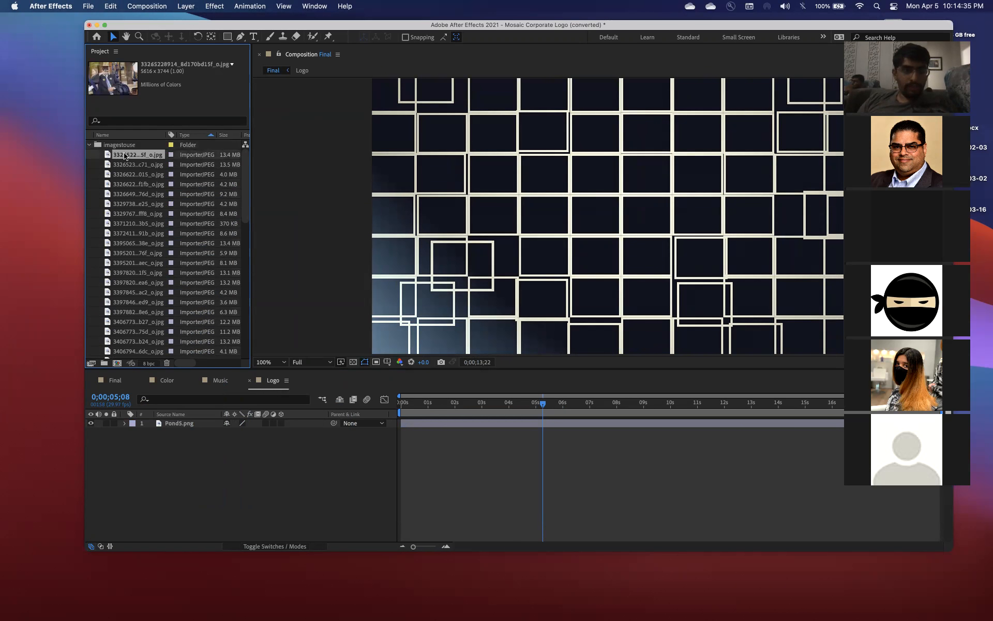
click(88, 6)
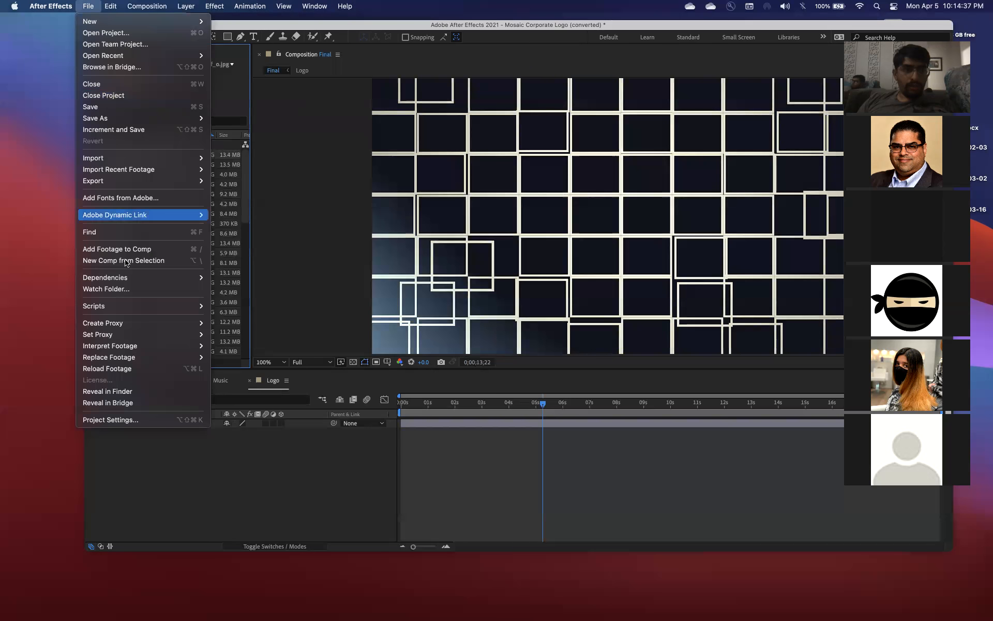
mouse_move(129, 309)
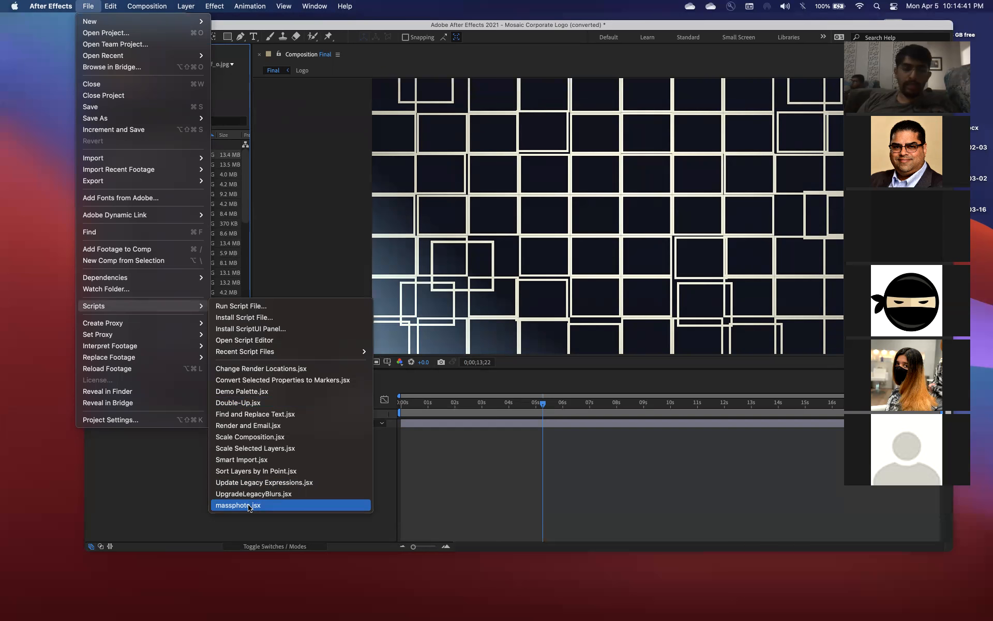
click(271, 506)
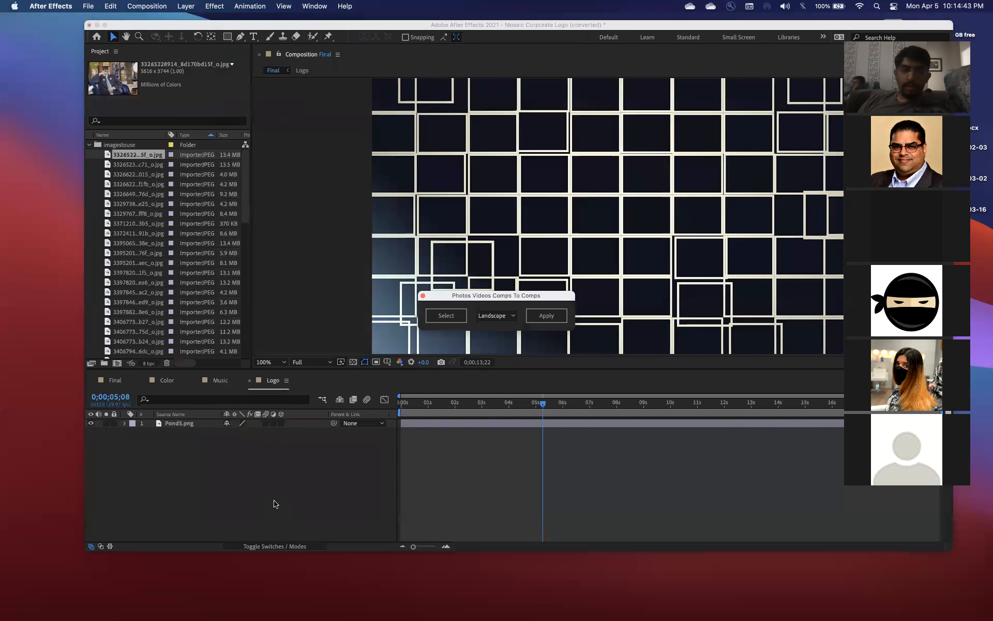
drag(486, 298, 309, 206)
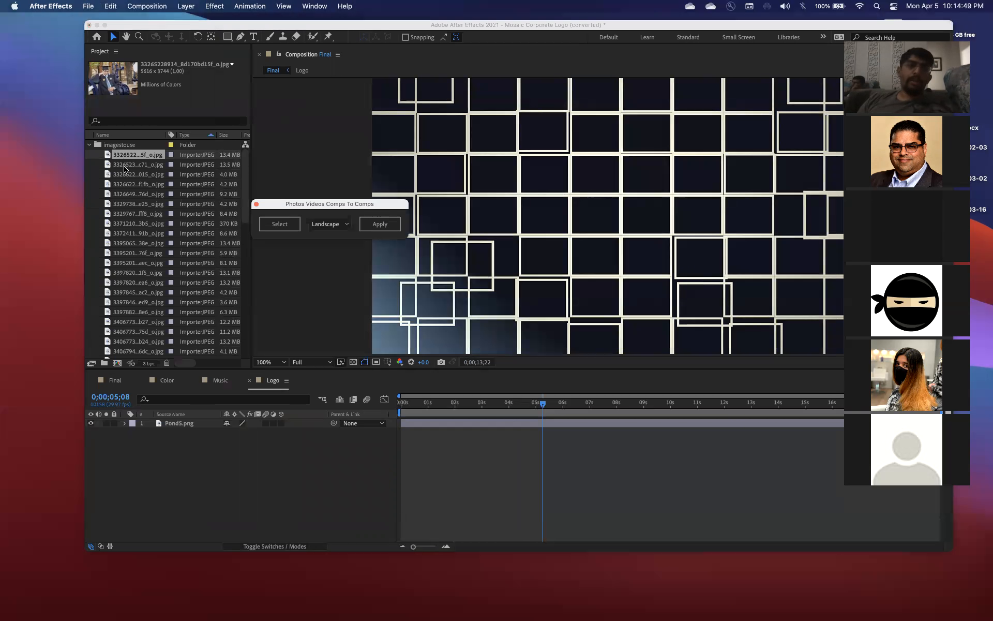
Select every image in the imagestouse folder, from the first graduation photo to the last still
click(144, 155)
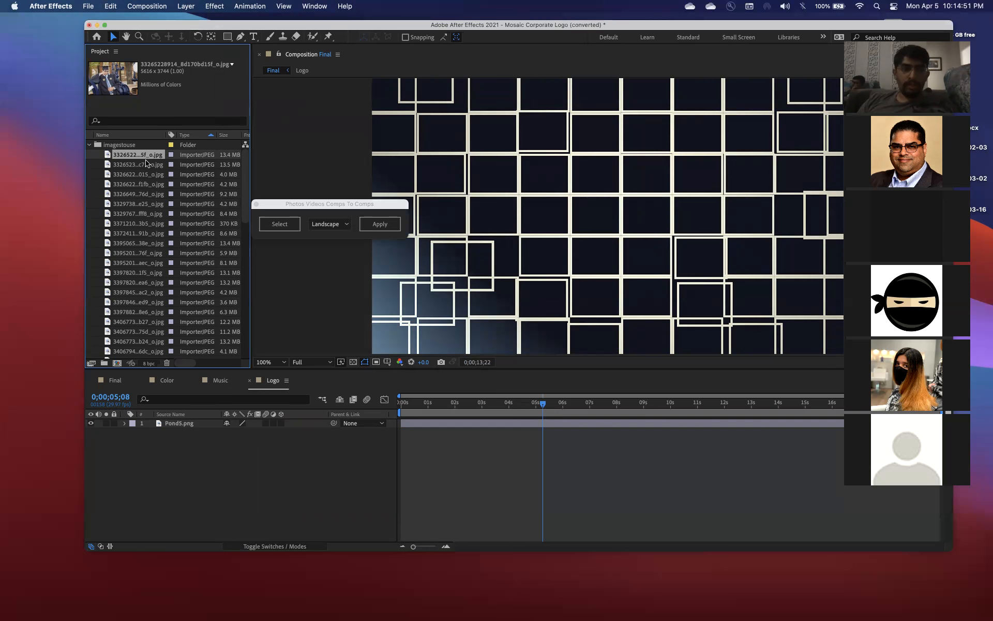
click(147, 165)
click(147, 156)
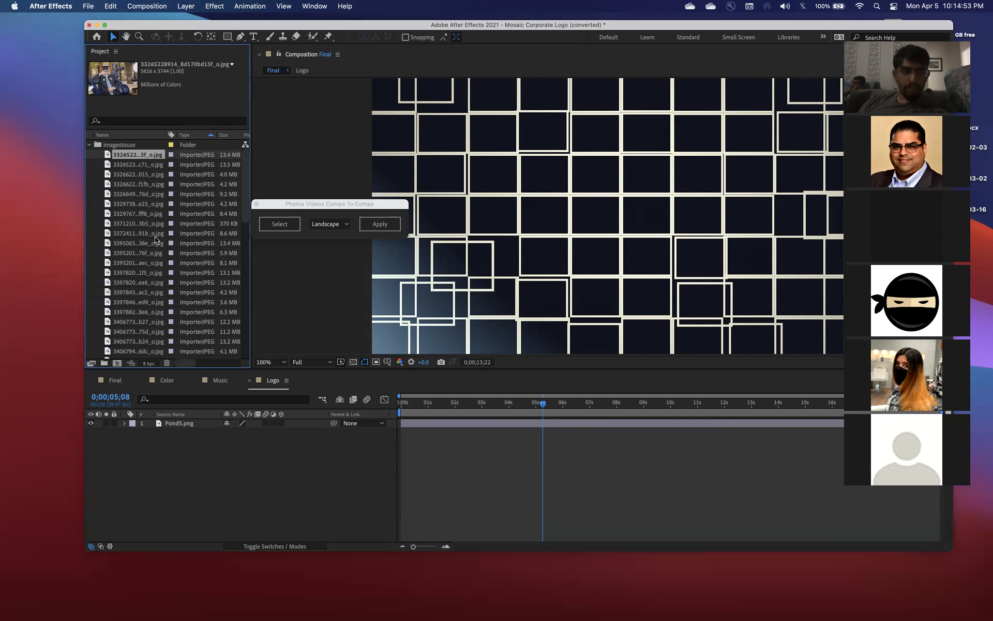
scroll(154, 239, down, 10)
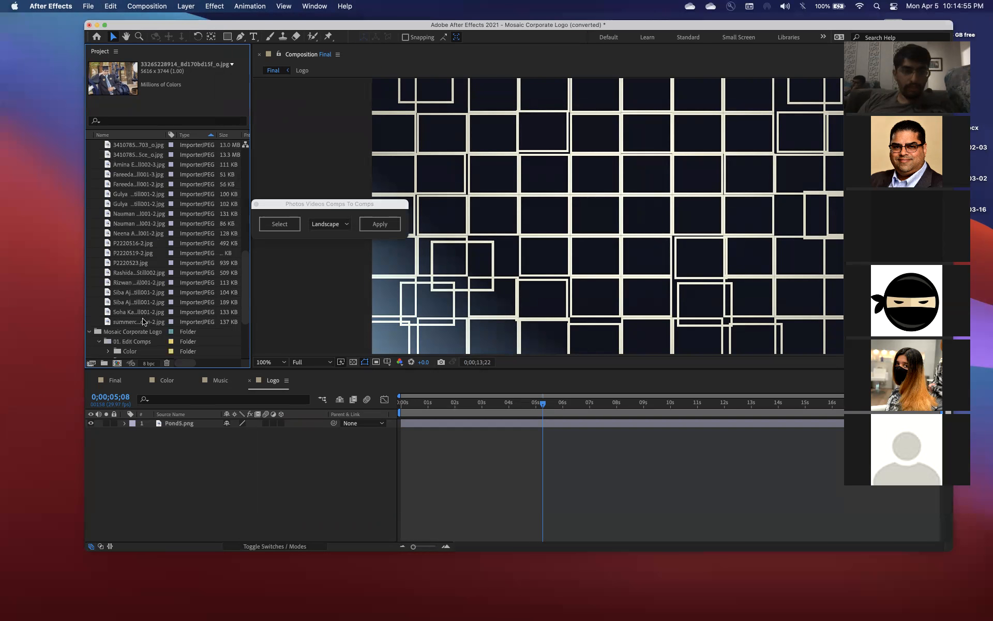
shift+click(144, 321)
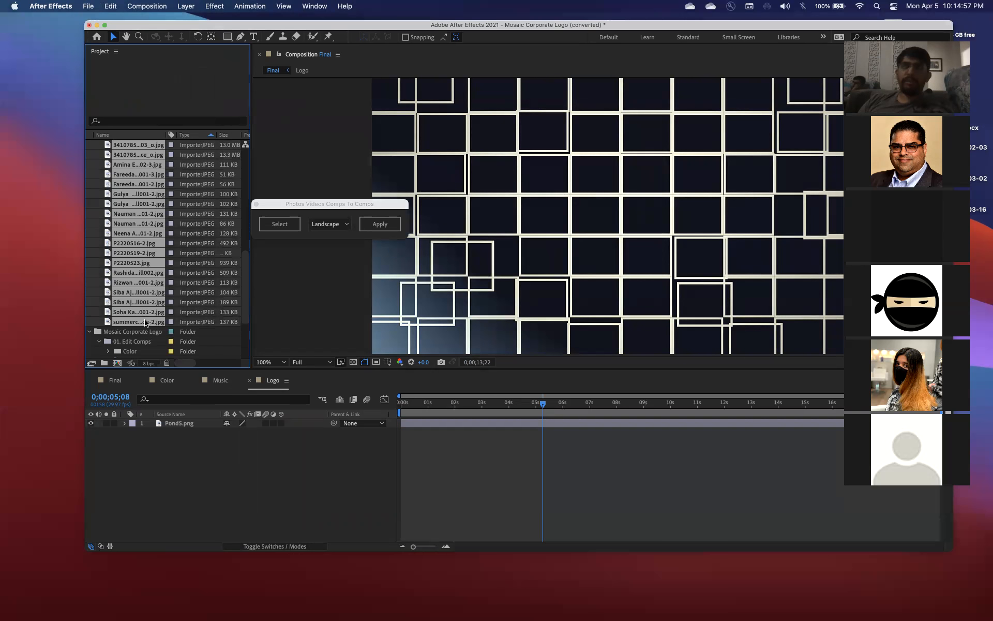
Load the selected images into the script and select compositions Image01 through Image50 in the template's Images folder
click(282, 228)
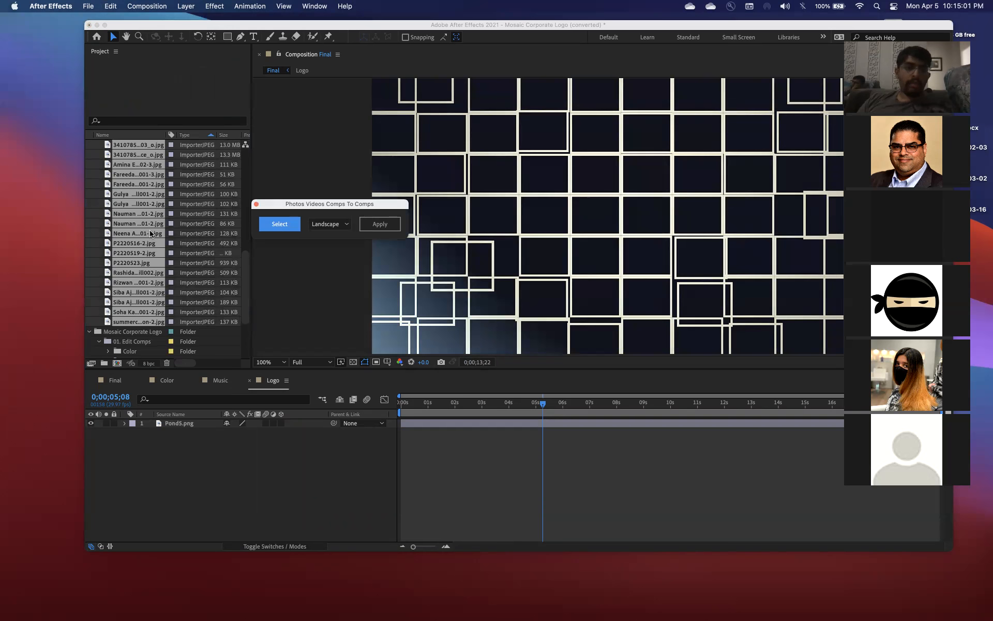
scroll(150, 233, down, 5)
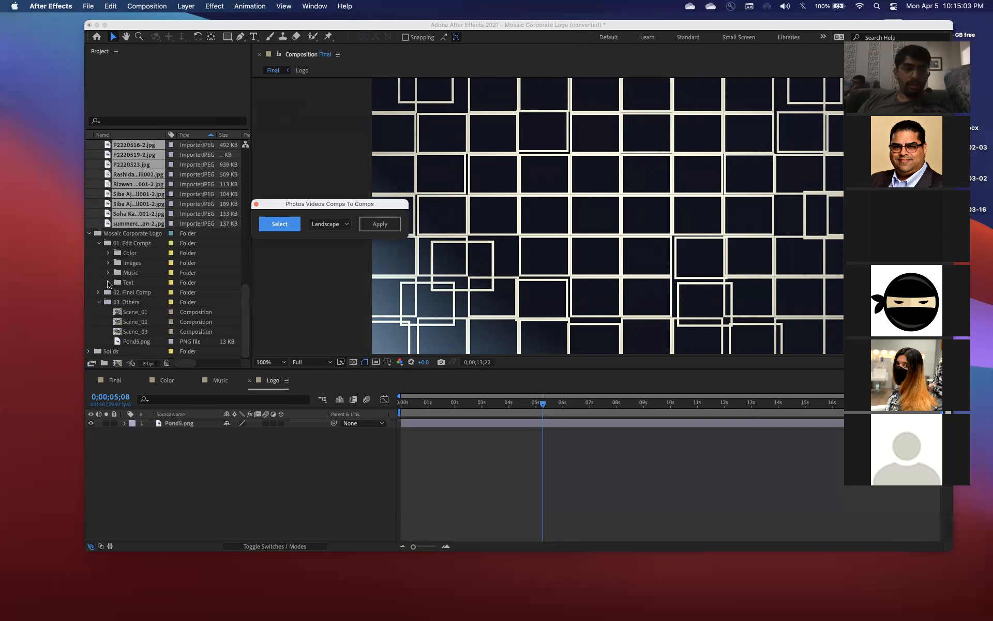
click(108, 263)
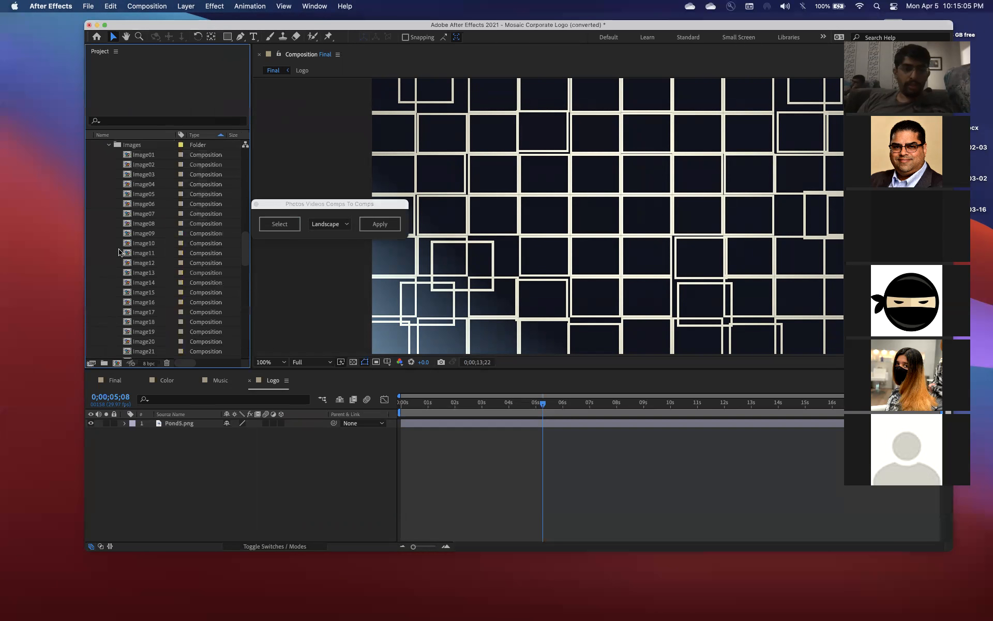
click(152, 158)
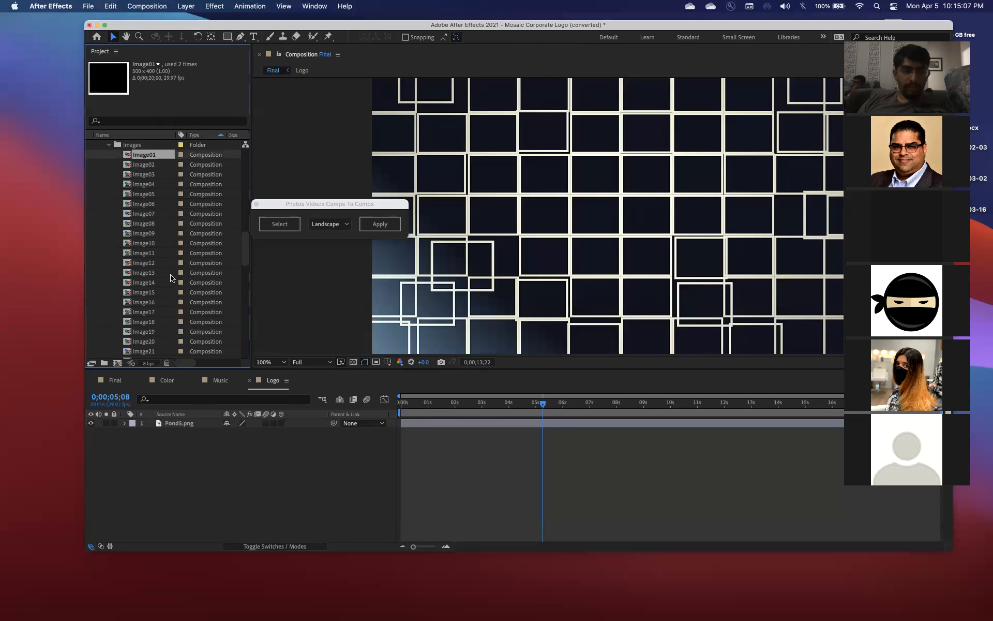
scroll(172, 278, down, 8)
scroll(172, 278, down, 7)
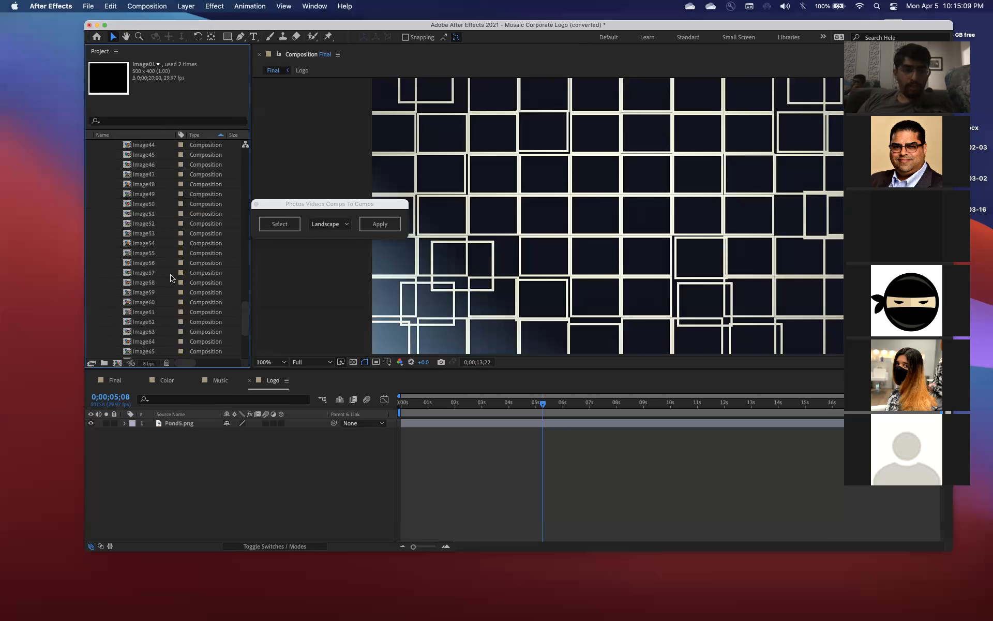
shift+click(158, 176)
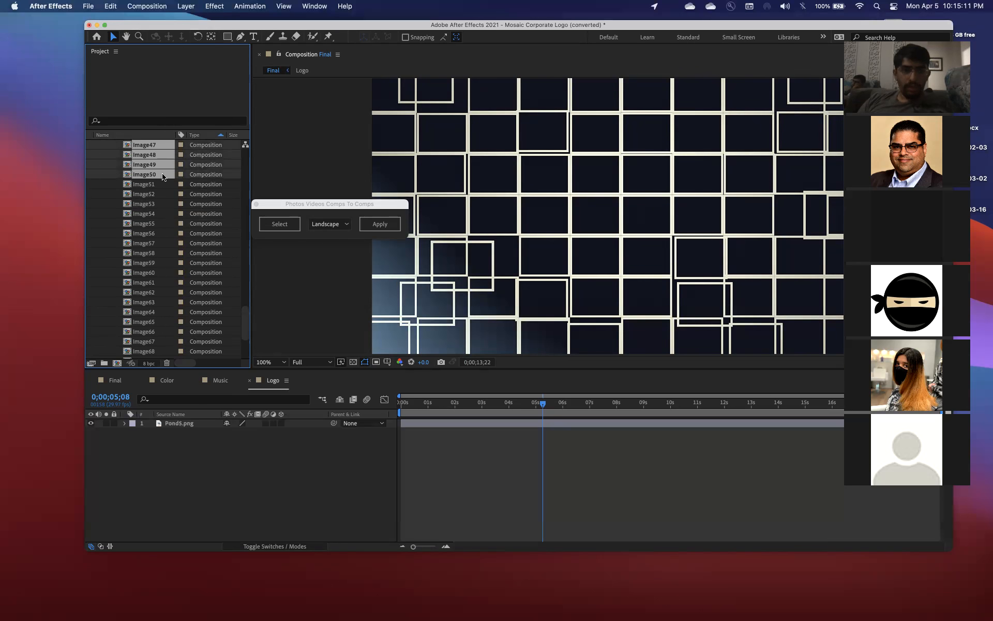
Set the script's fitting option to Original and apply the loaded images to the selected compositions
click(341, 228)
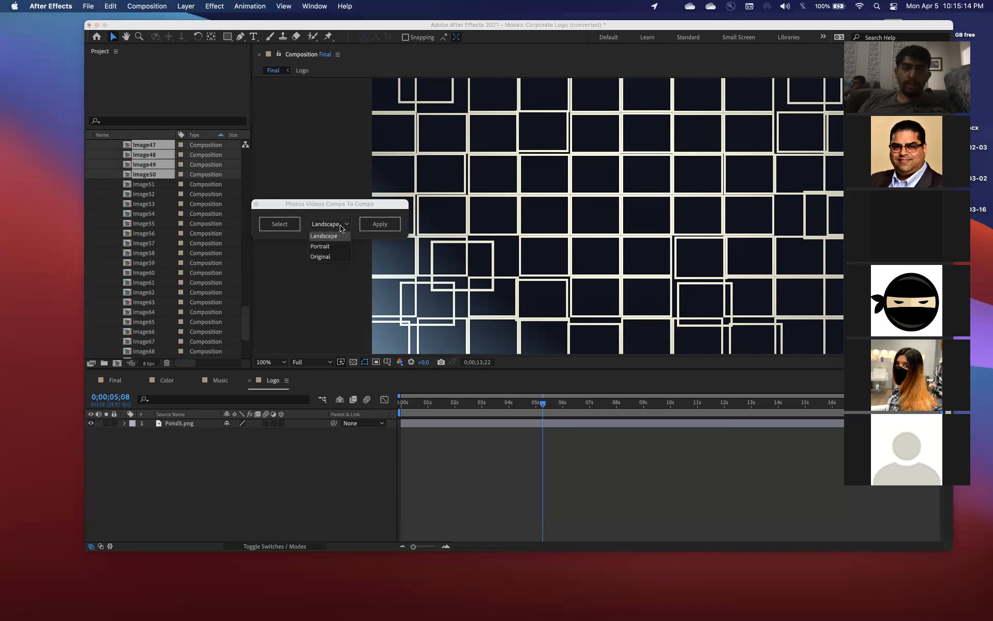
click(332, 257)
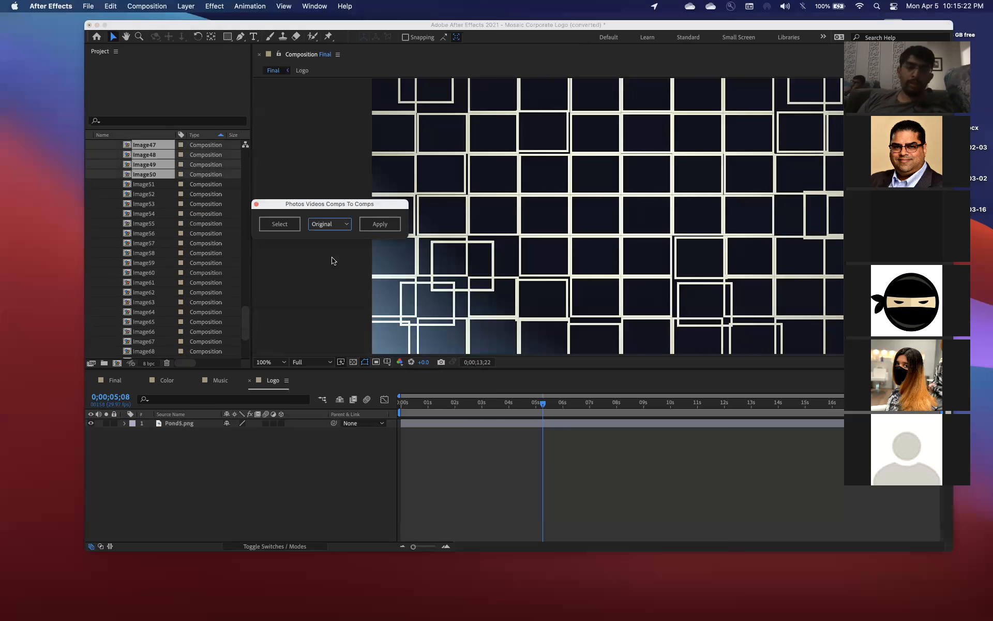
click(327, 228)
click(327, 228)
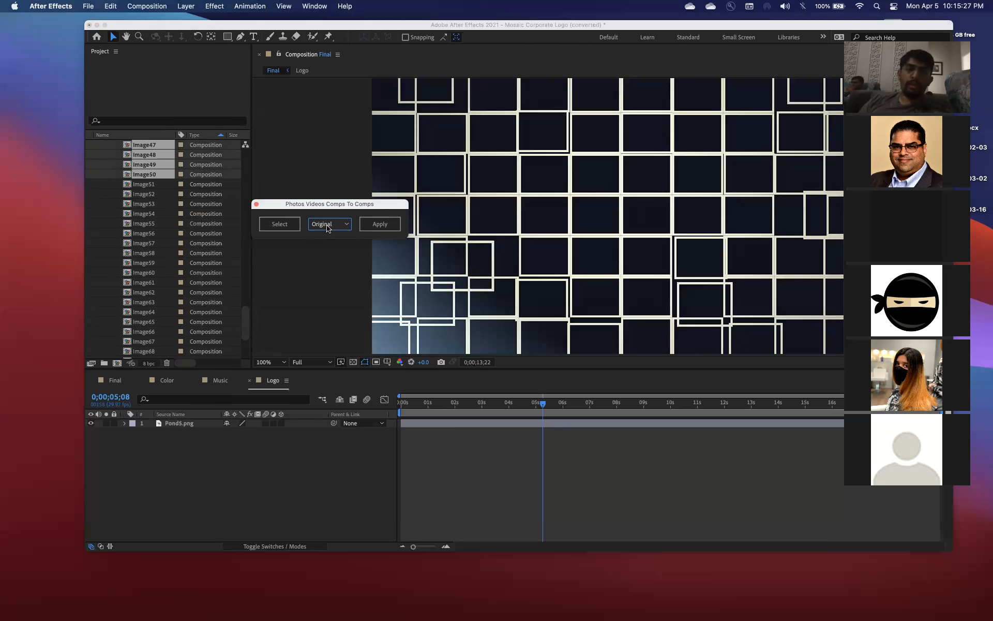
click(327, 228)
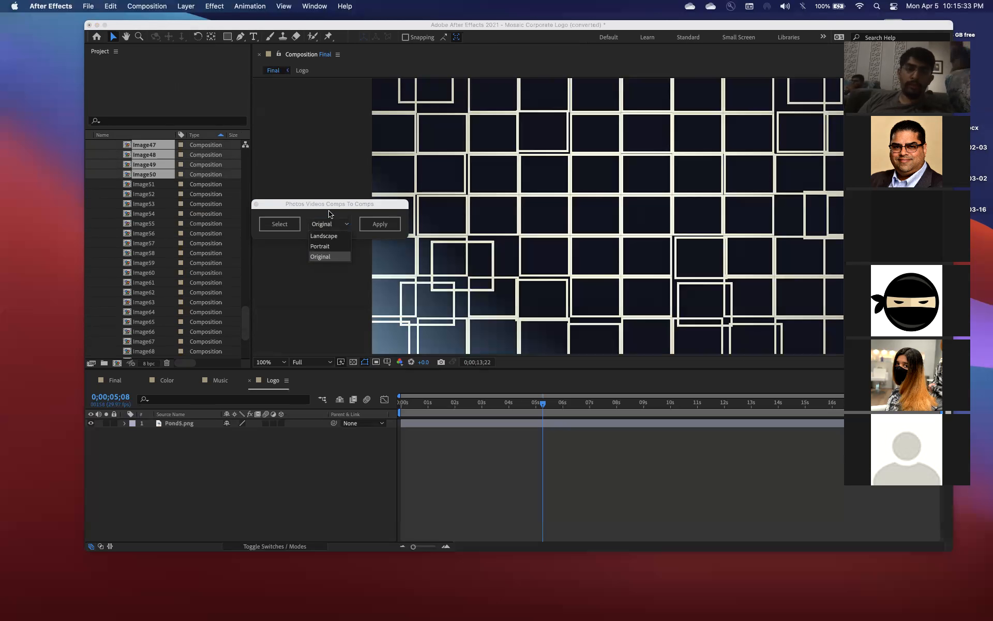
click(331, 221)
click(383, 226)
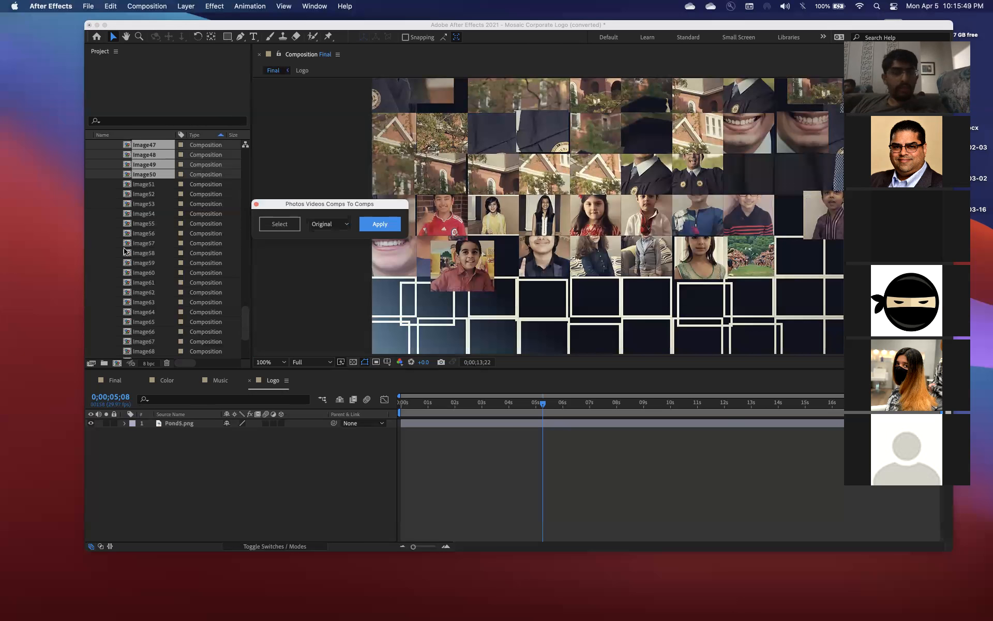
Open the Image01 composition and move its playhead to 0;00;06;15 to examine the inserted photo
scroll(161, 148, up, 20)
scroll(161, 148, down, 12)
click(138, 174)
scroll(145, 217, up, 4)
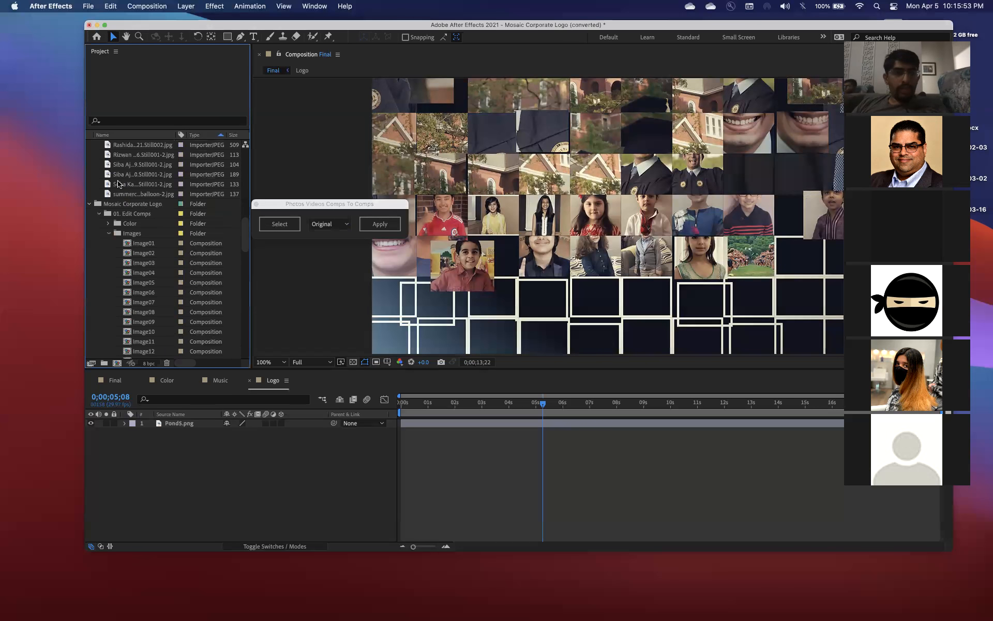
double_click(143, 255)
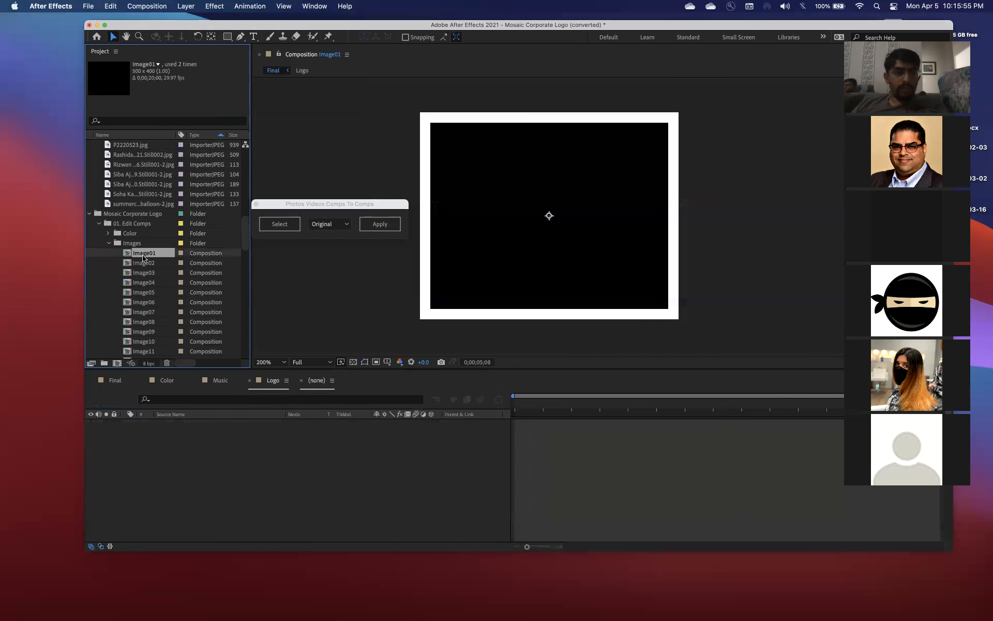
drag(419, 408, 551, 410)
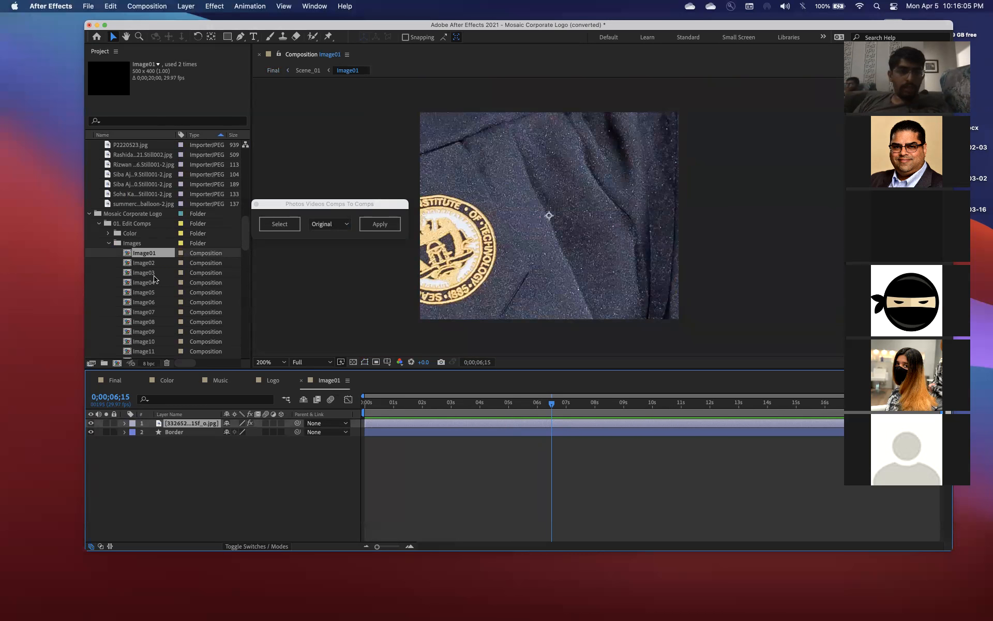
scroll(154, 279, down, 10)
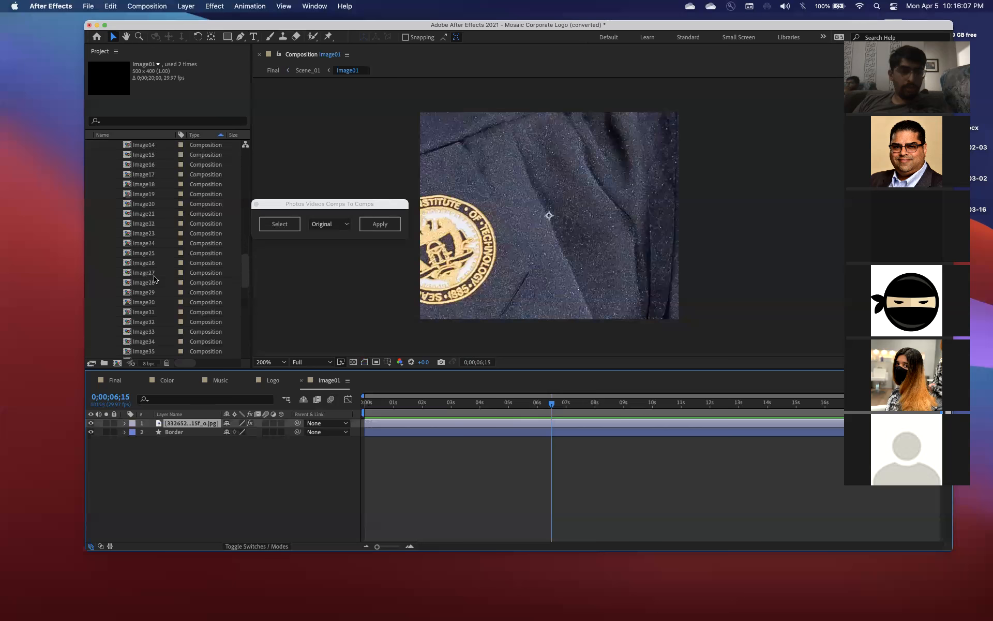
scroll(148, 207, up, 10)
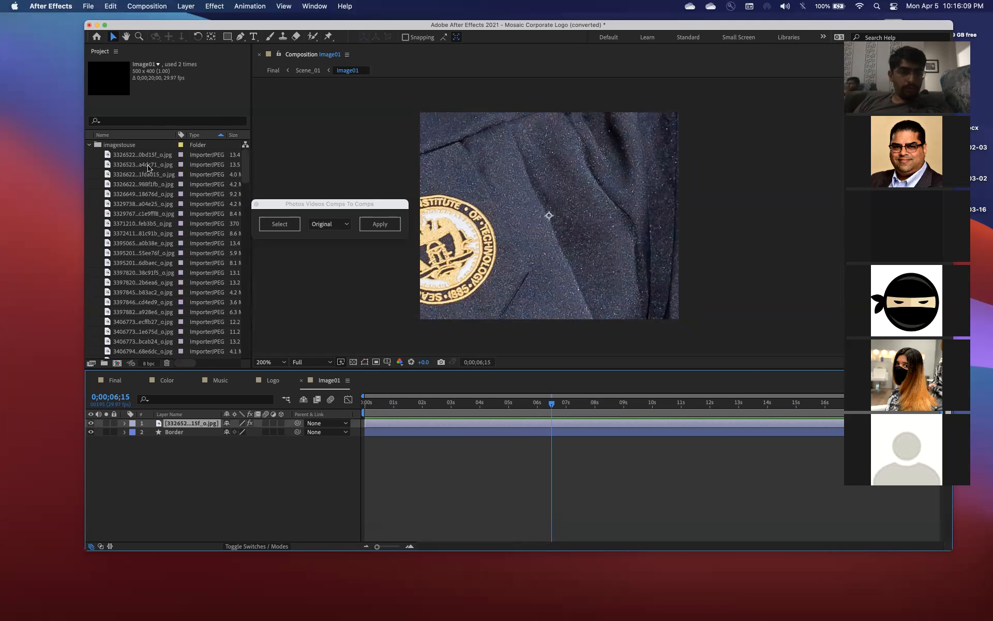
click(146, 157)
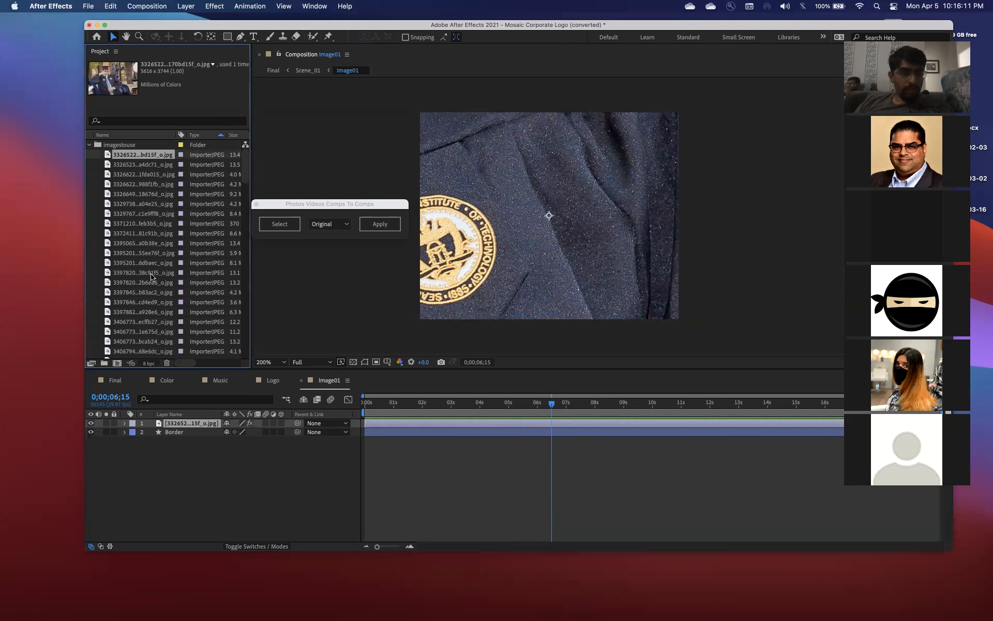
scroll(151, 319, down, 1)
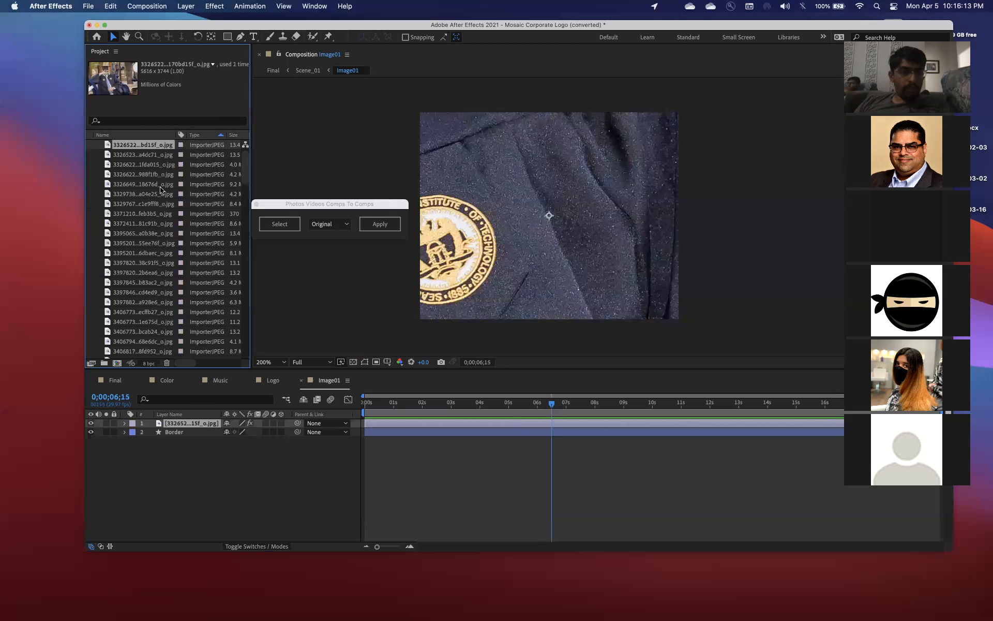
scroll(150, 282, down, 10)
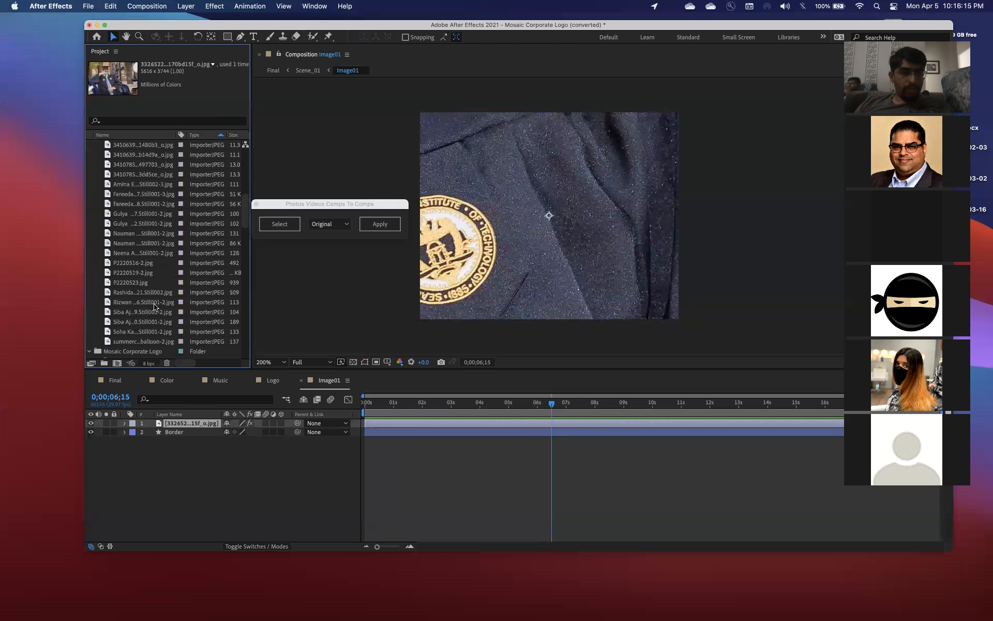
scroll(144, 274, up, 1)
shift+click(144, 293)
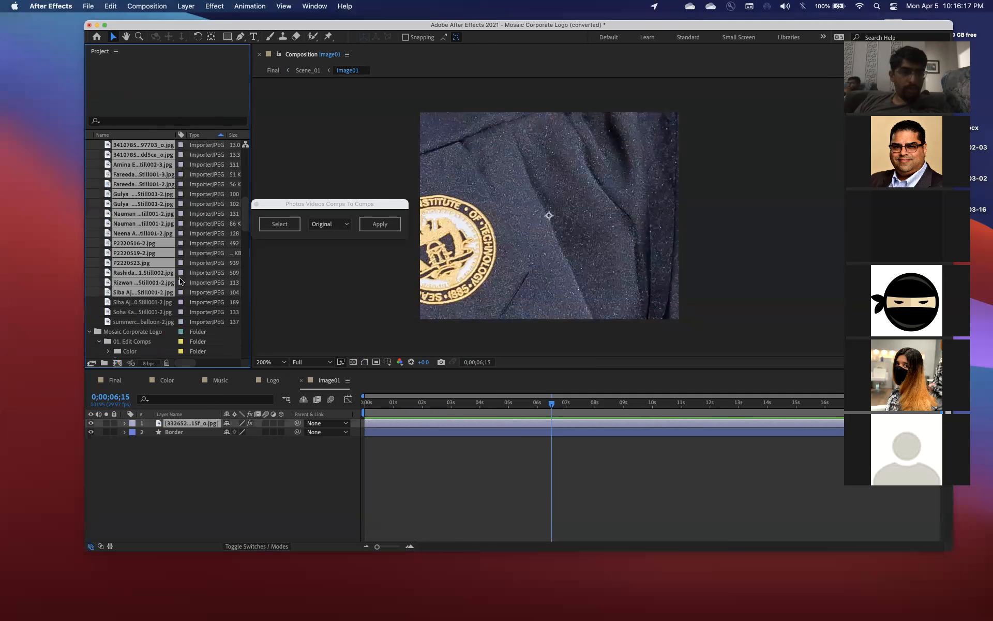
click(270, 225)
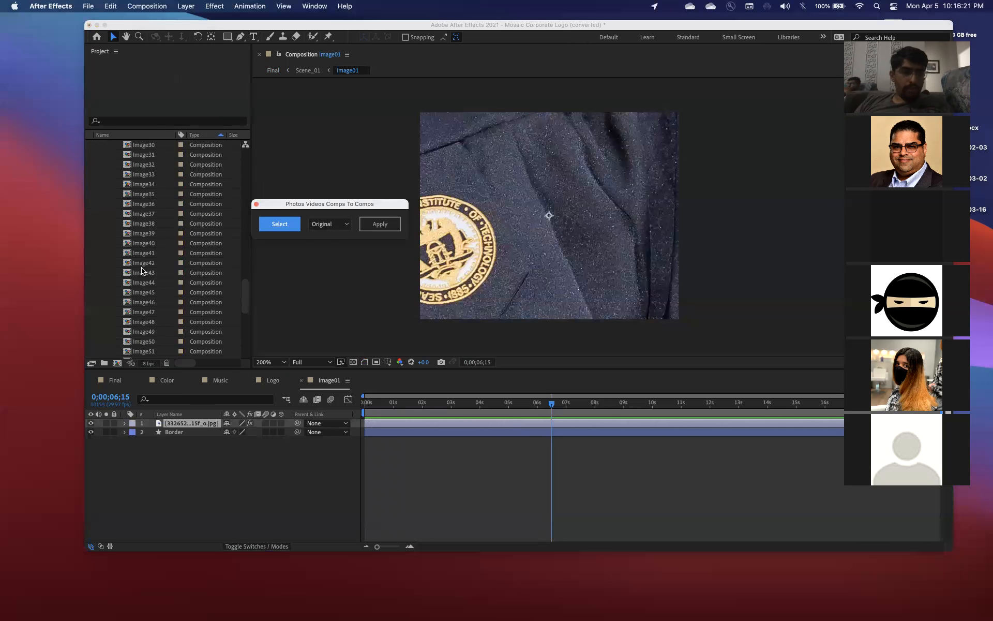
click(149, 253)
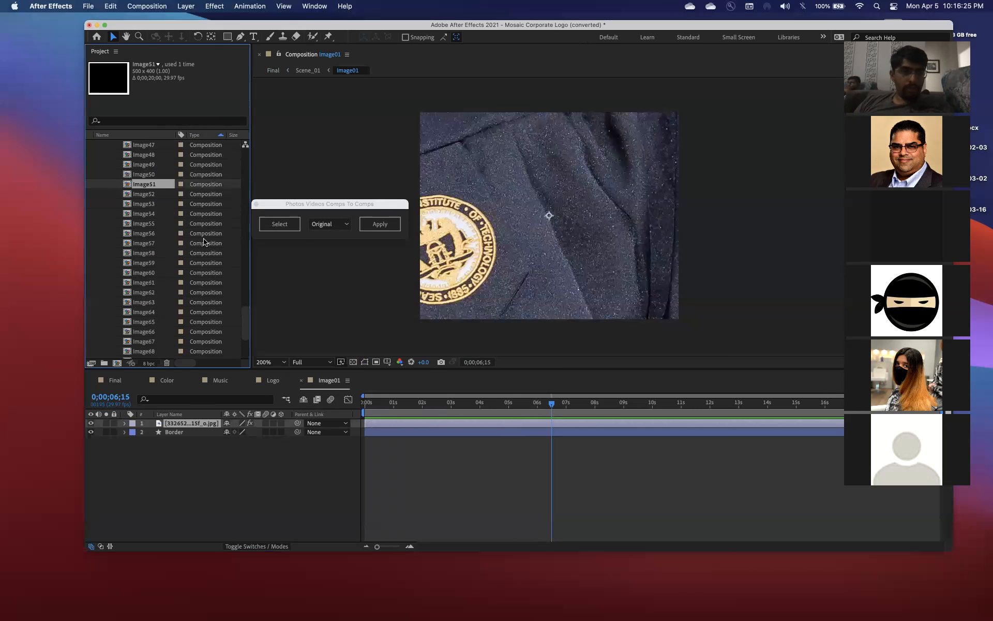
Select every image in the imagestouse folder, from the first photo to the summer balloon picture, and load them into the script
scroll(176, 201, up, 15)
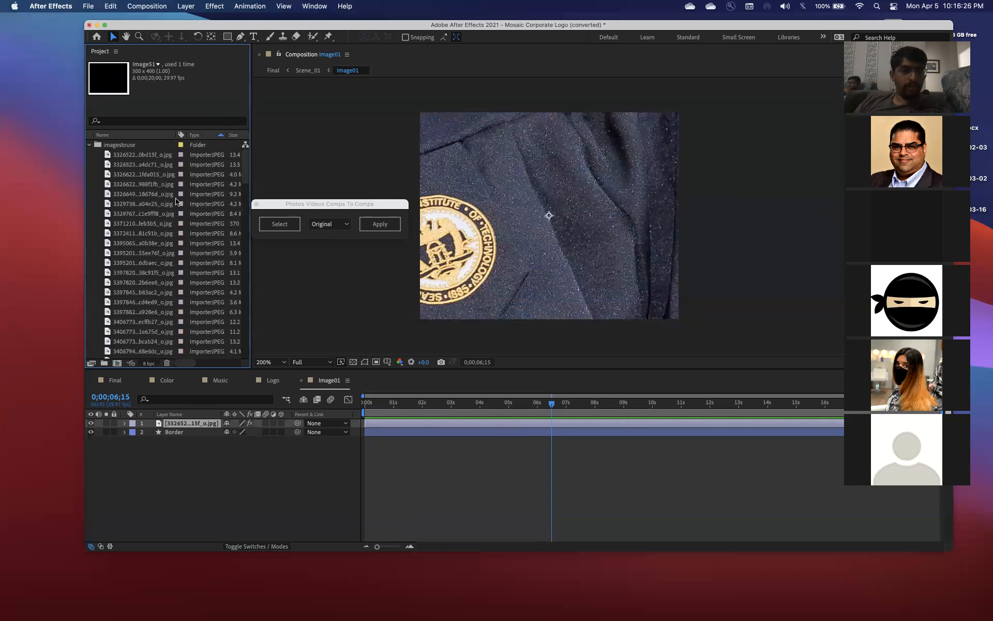
click(148, 156)
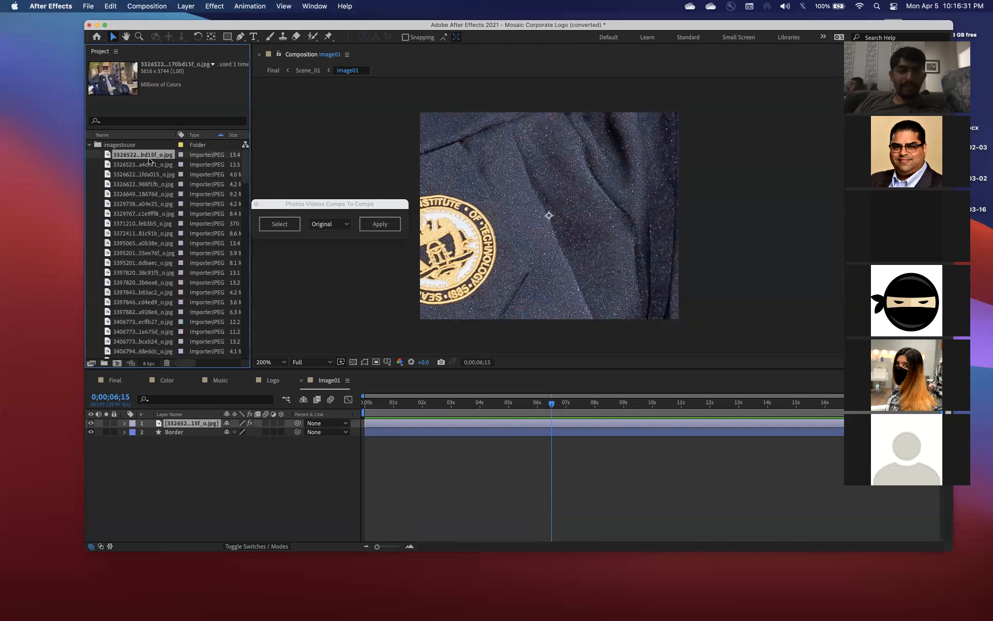
scroll(173, 343, down, 20)
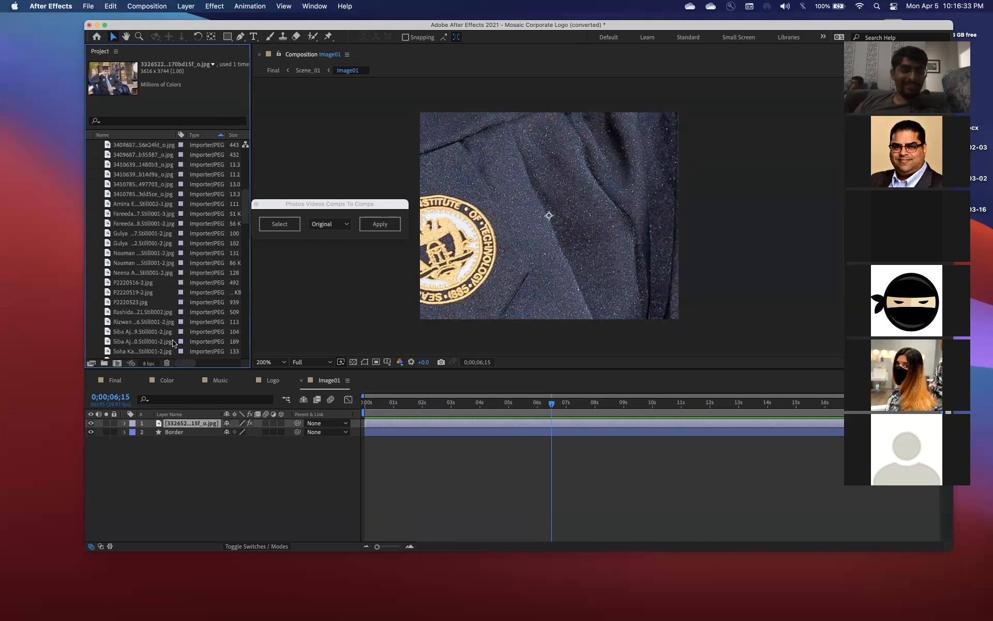
shift+click(145, 283)
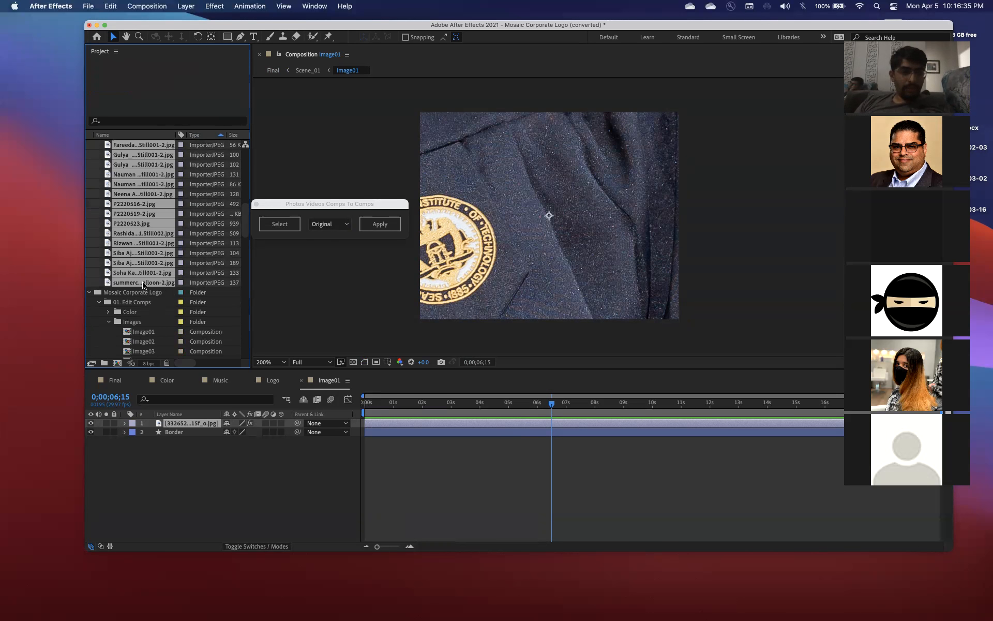
click(268, 224)
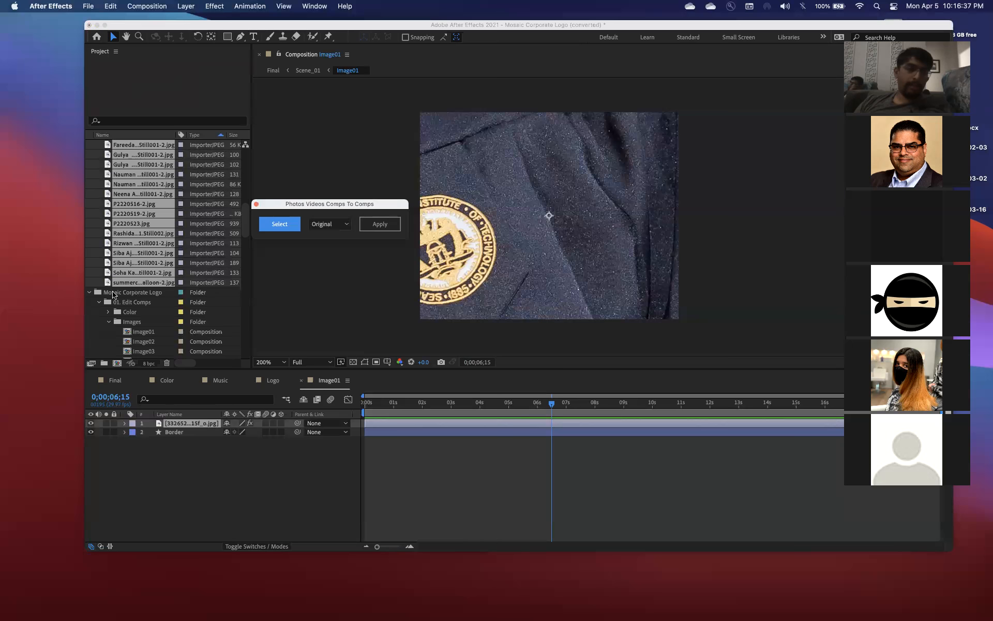
Set the script's fitting option to Landscape and apply the loaded images to compositions Image51 through Image70
scroll(113, 293, down, 6)
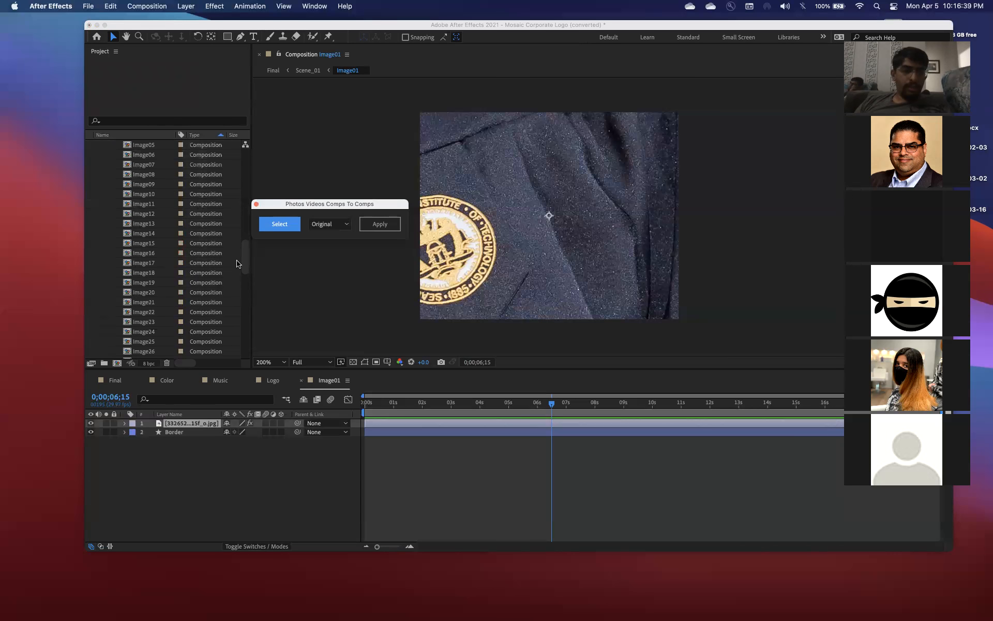
click(324, 224)
click(325, 239)
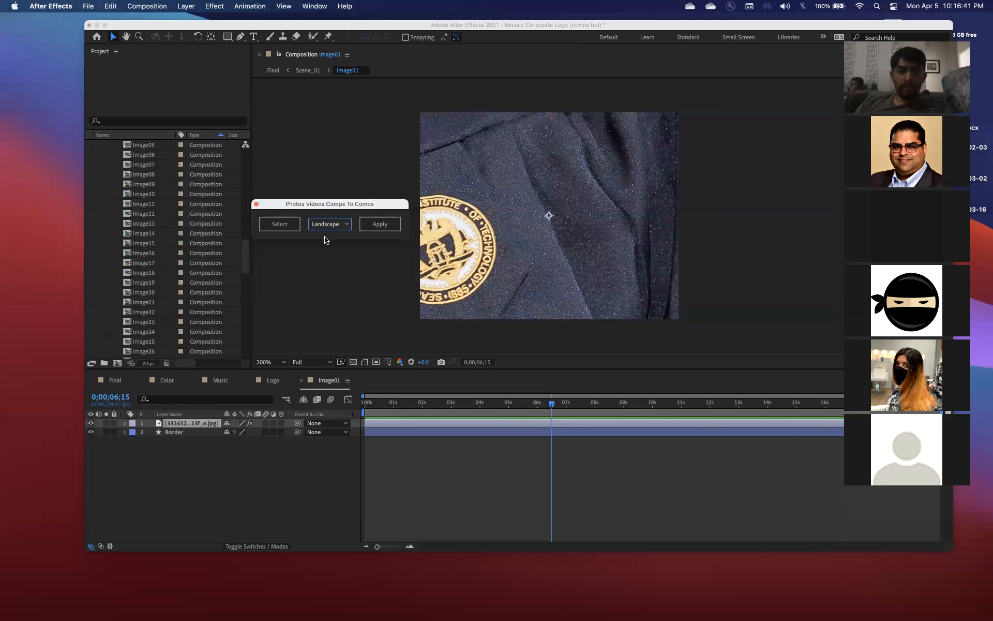
scroll(171, 264, down, 4)
scroll(172, 265, down, 7)
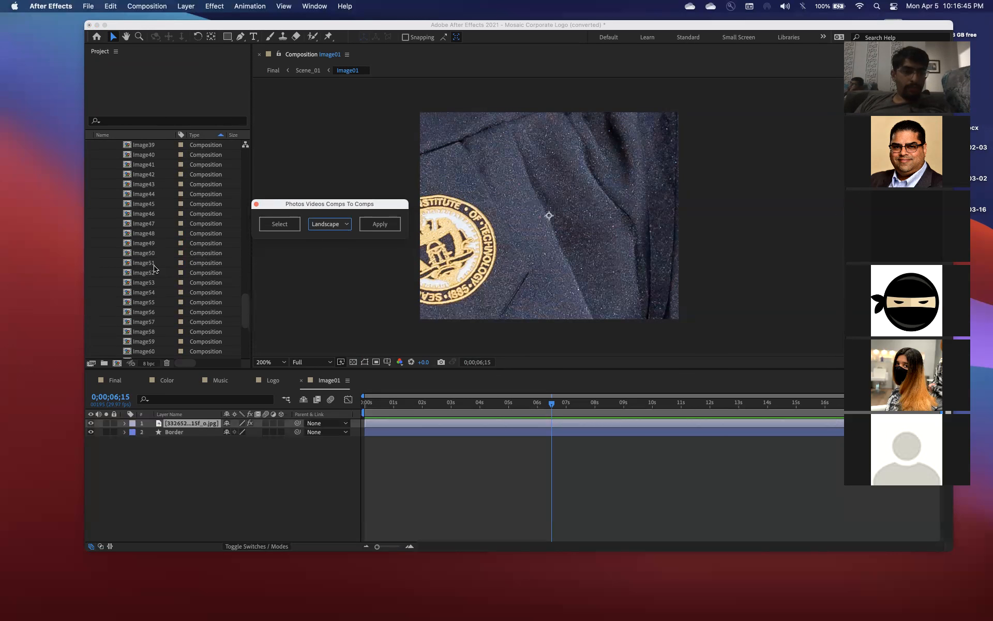
click(155, 264)
scroll(154, 267, down, 3)
scroll(154, 268, down, 1)
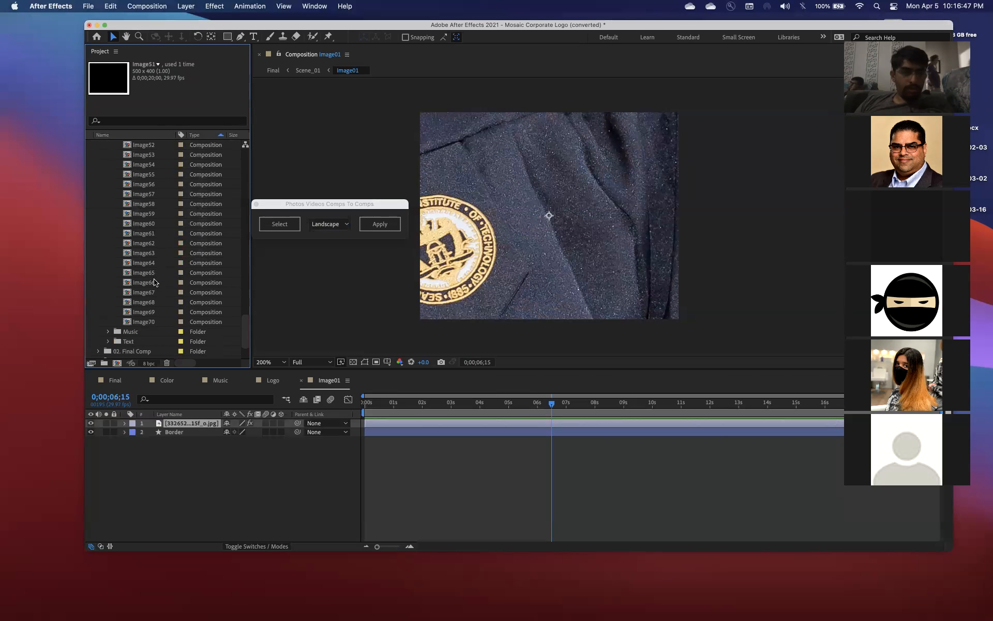
shift+click(159, 322)
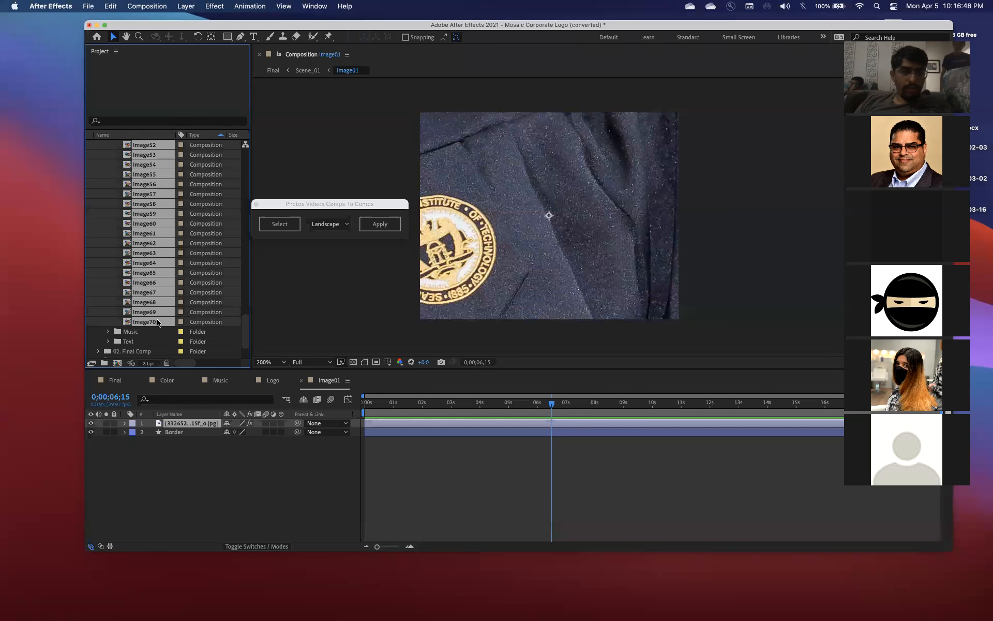
click(385, 226)
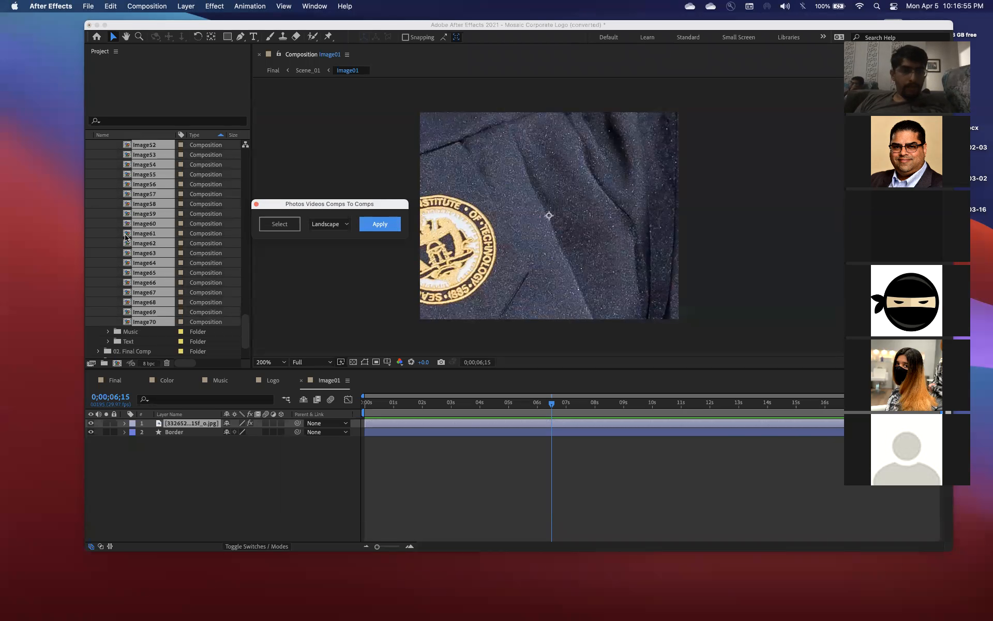
Open the Image51 composition to check how its inserted photo fits the frame
scroll(176, 214, up, 4)
click(155, 214)
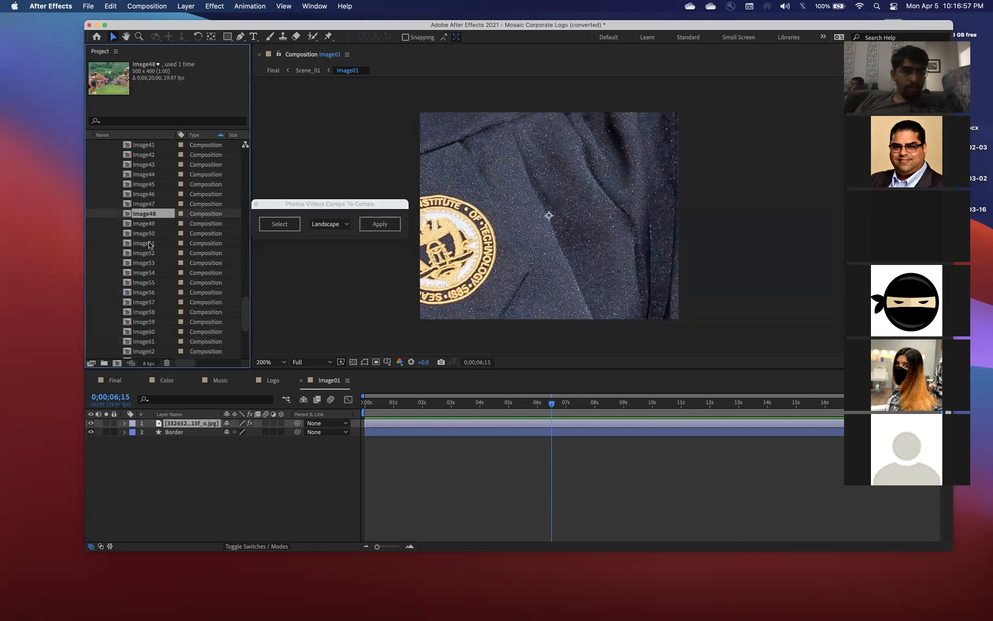
double_click(149, 244)
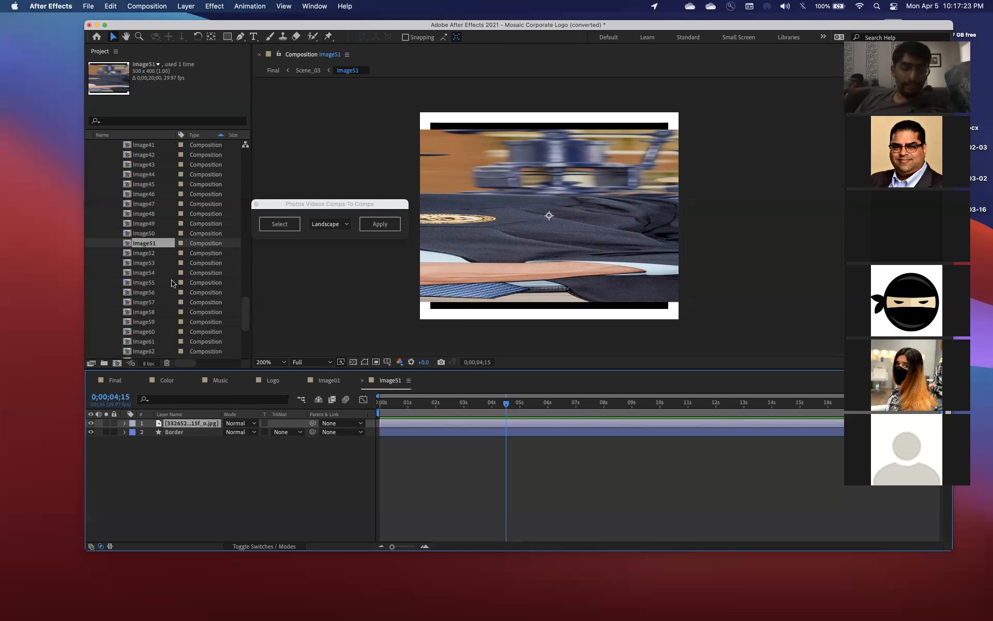
Switch to Chrome and select keymomentswithaudio.mp4 in the Google Drive drafts folder to show its preview
click(188, 310)
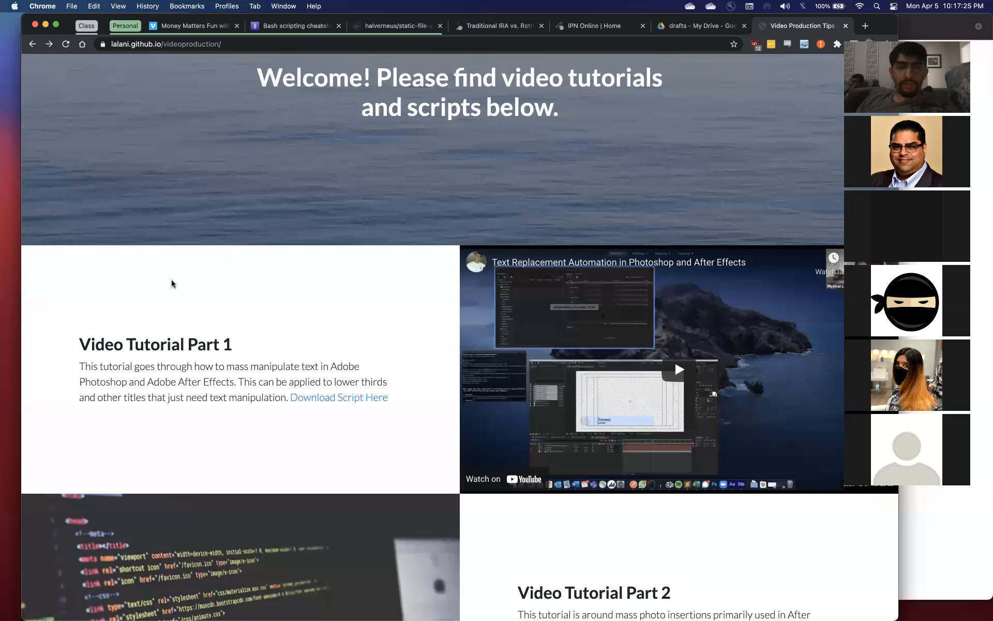
click(688, 26)
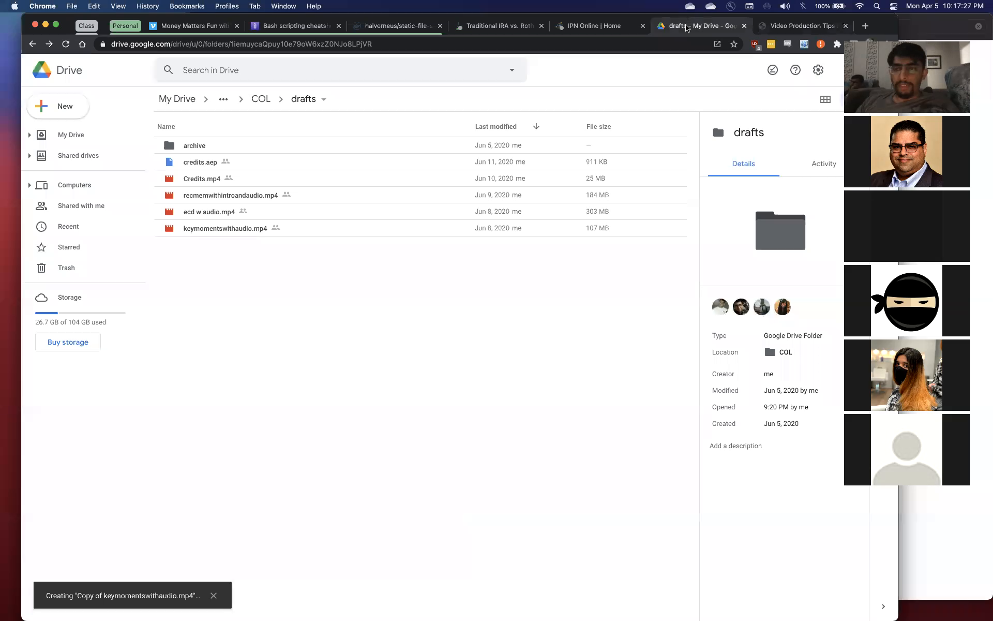
click(233, 228)
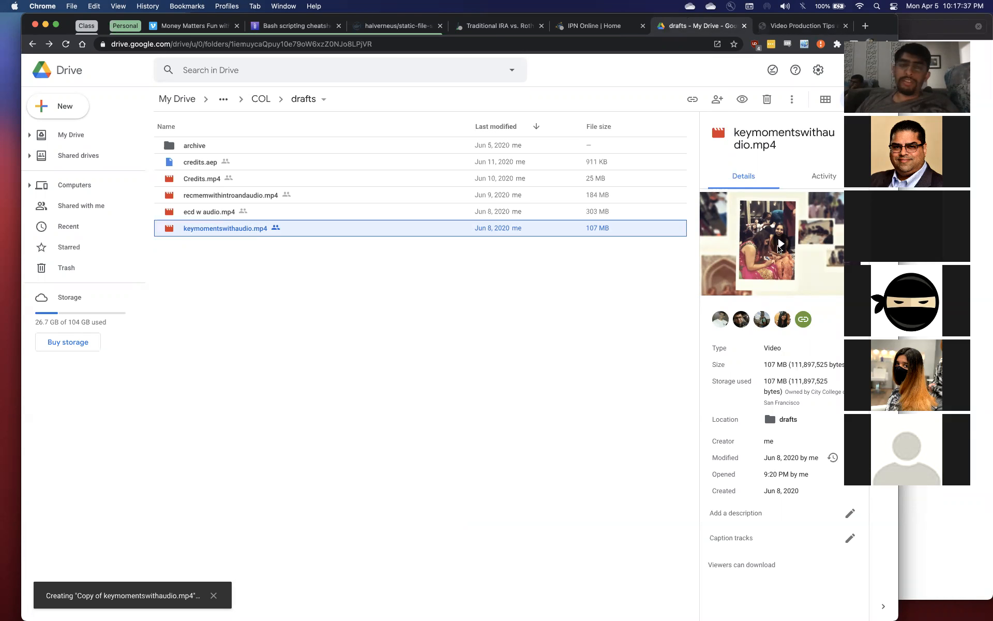
Return to After Effects, play the Final composition from its start, and move the playhead to 0;00;13;27 to examine the filled mosaic
key(super+Tab)
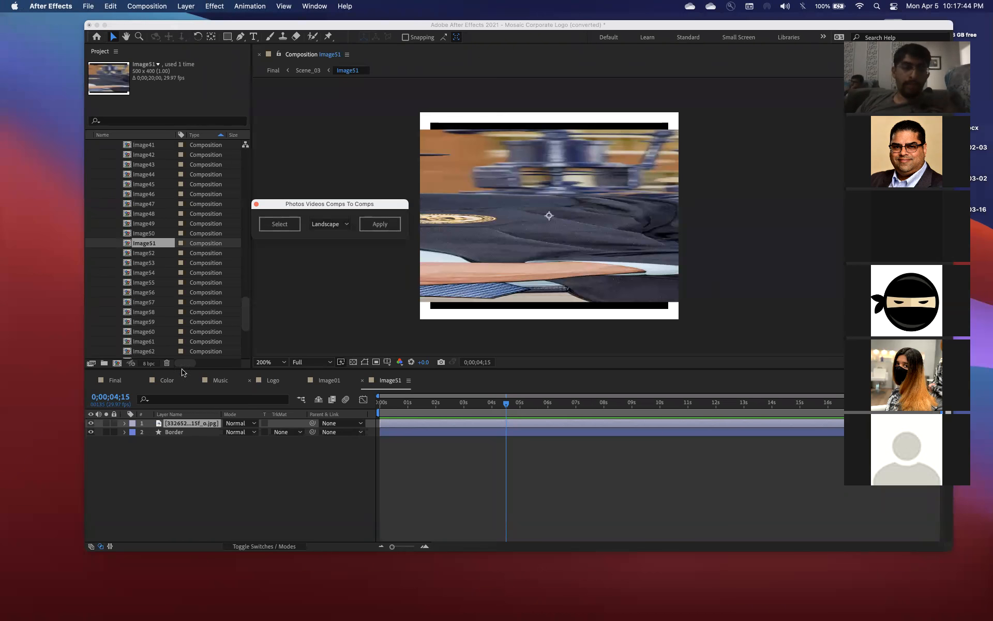
click(121, 379)
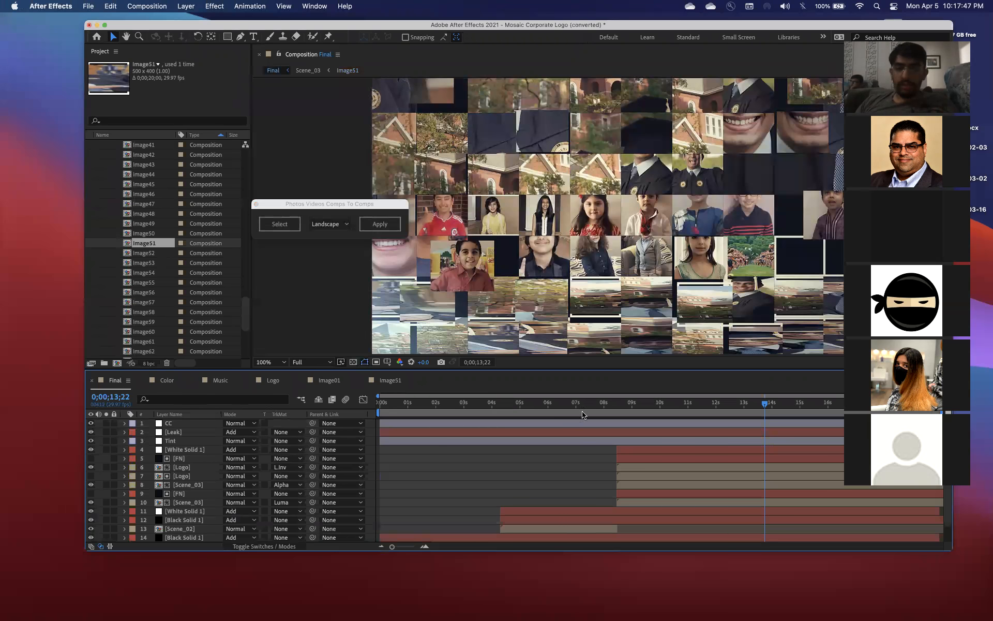
drag(764, 402, 365, 398)
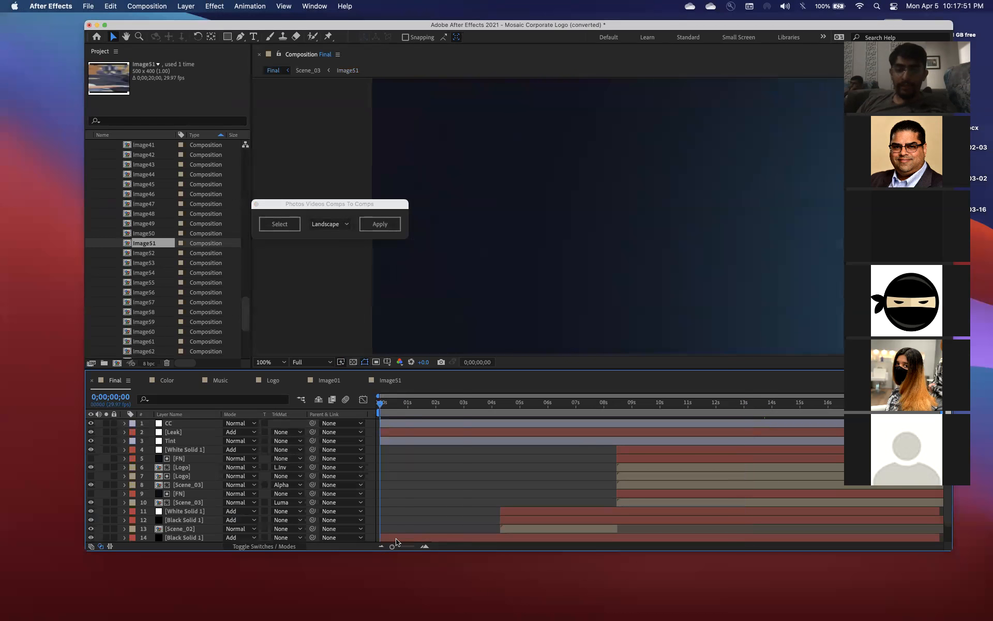
drag(84, 551, 21, 599)
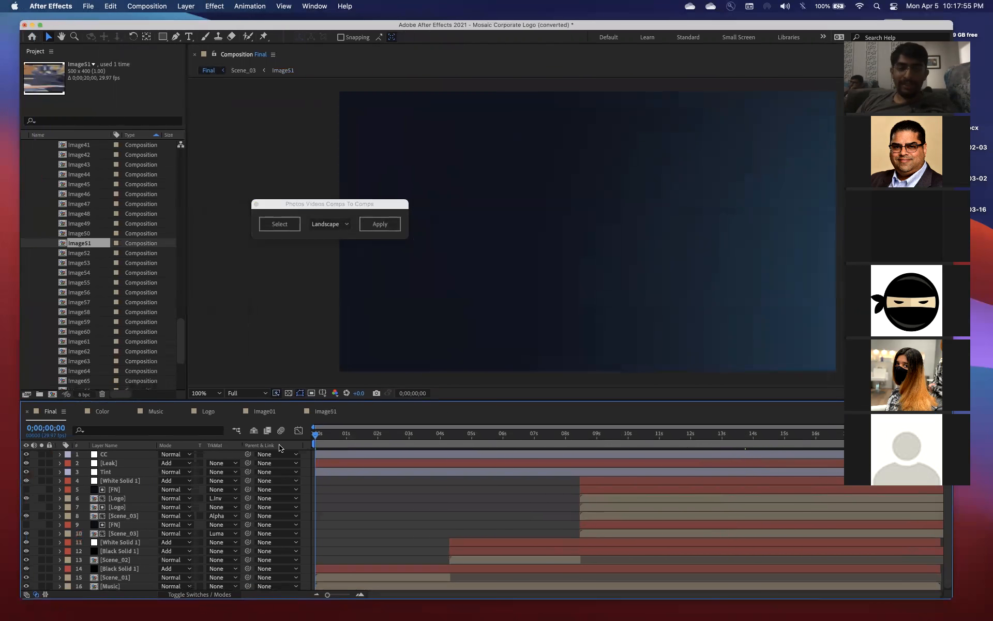
key(space)
drag(429, 442, 787, 420)
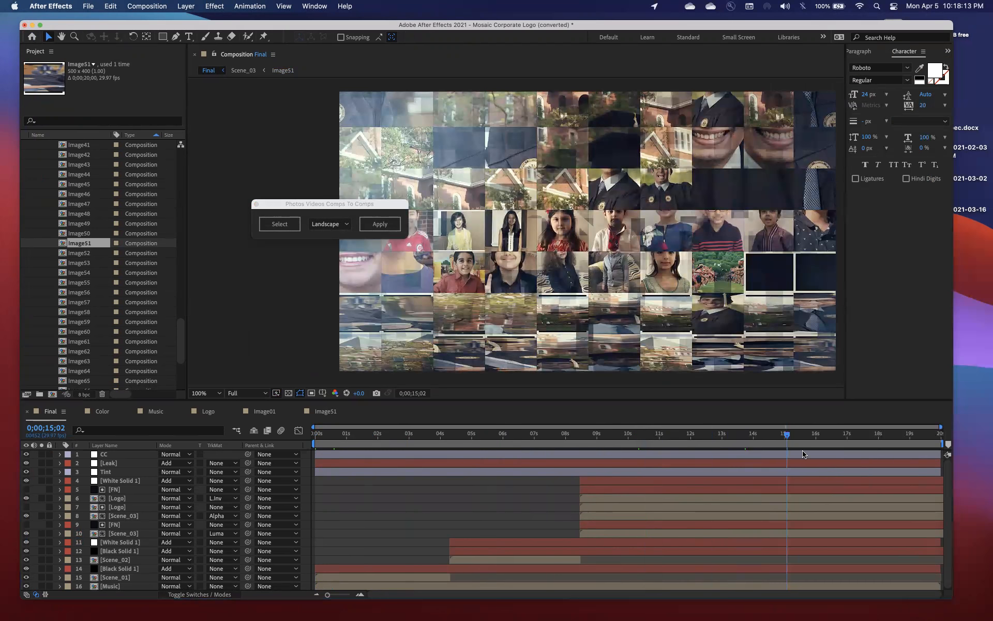
drag(809, 436, 837, 436)
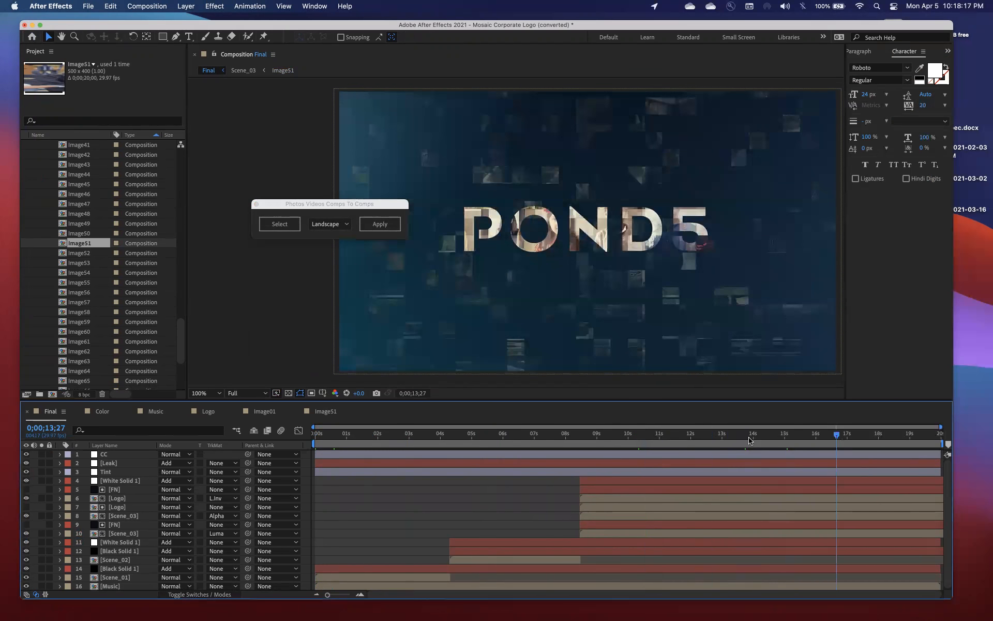
click(749, 437)
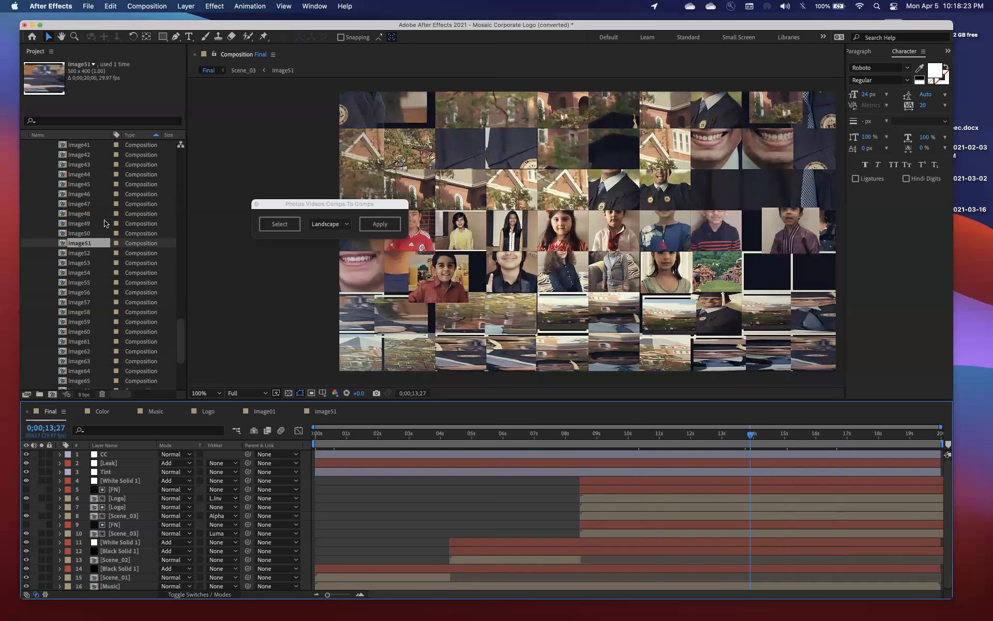
Review the script's fitting options, keeping Landscape, and look through the images of the Stills folder in Finder
click(329, 224)
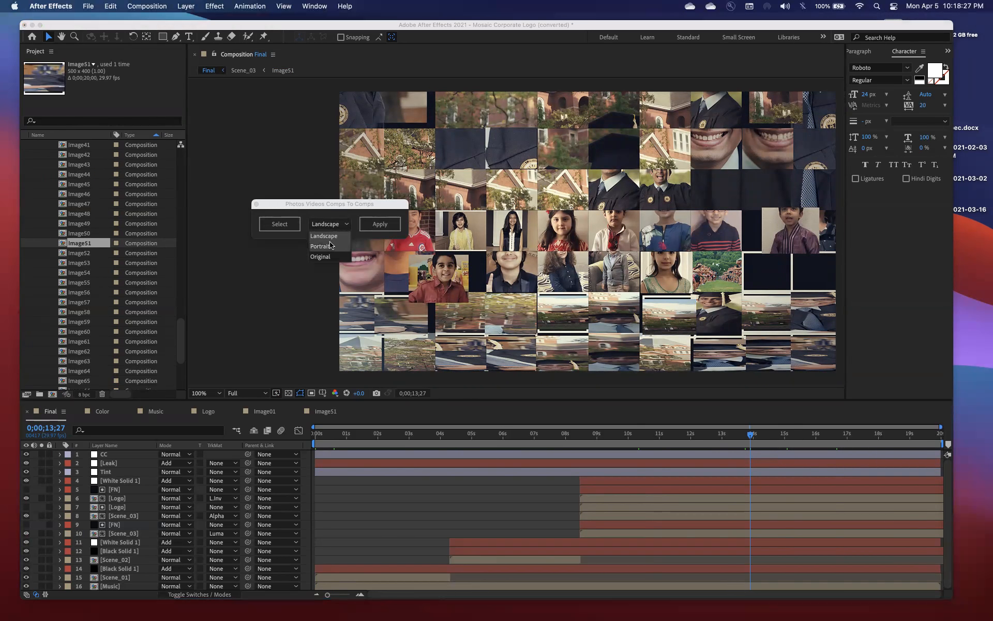
click(329, 233)
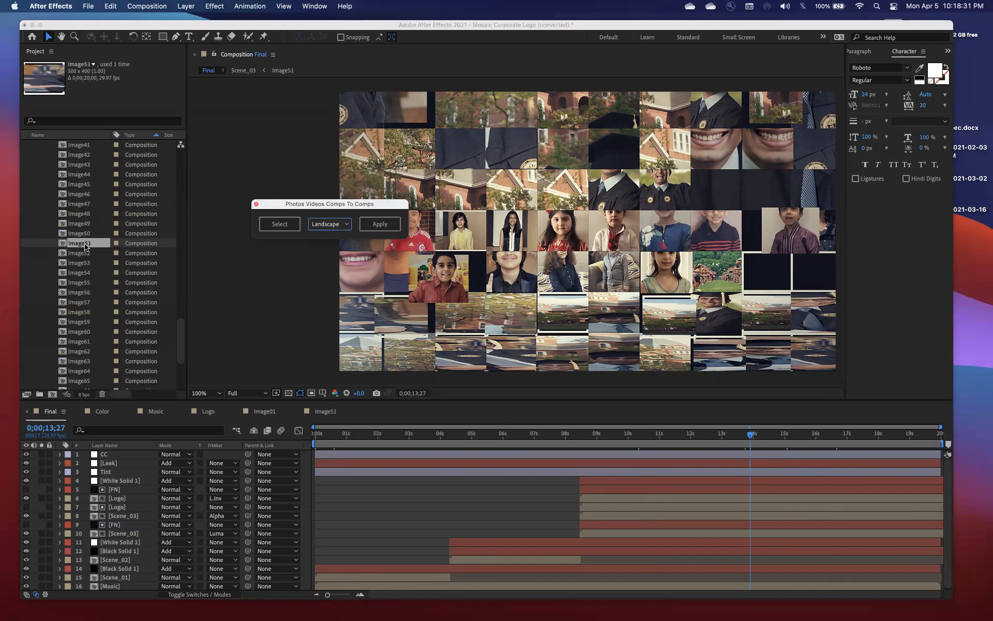
key(super+Tab)
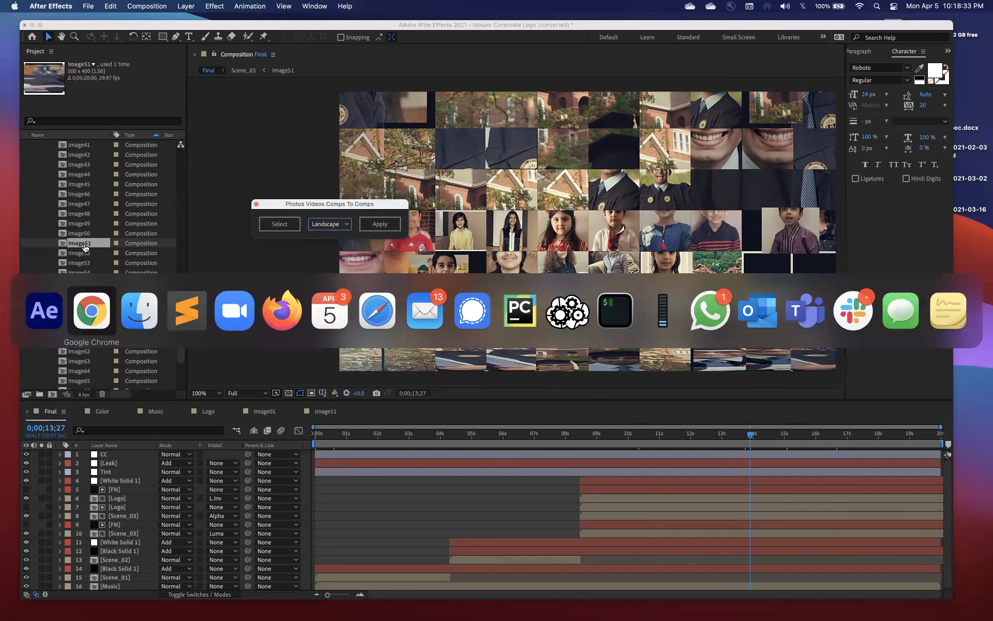
key(super+Tab)
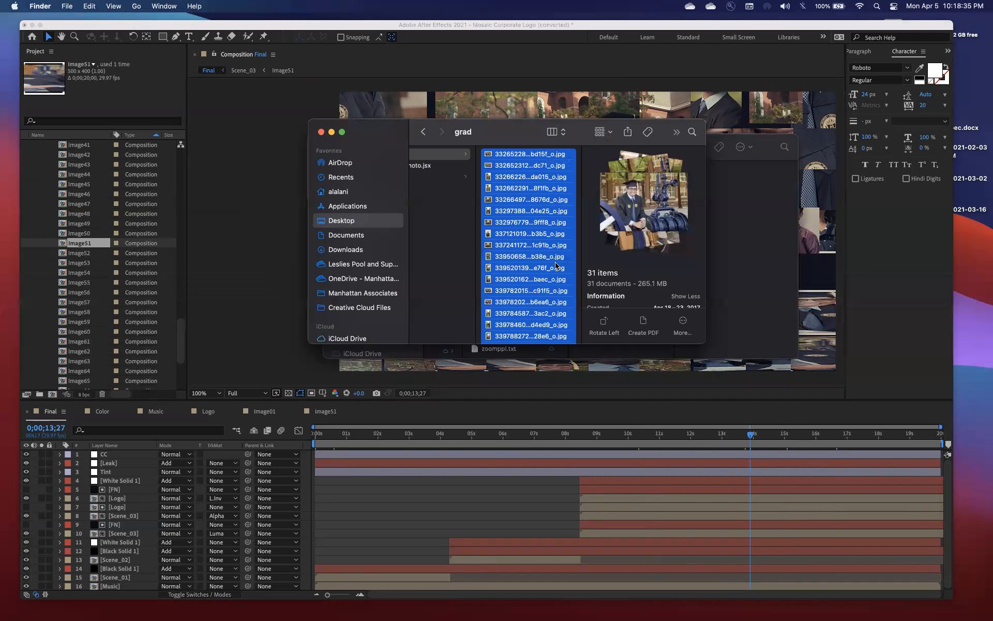
click(434, 168)
click(454, 179)
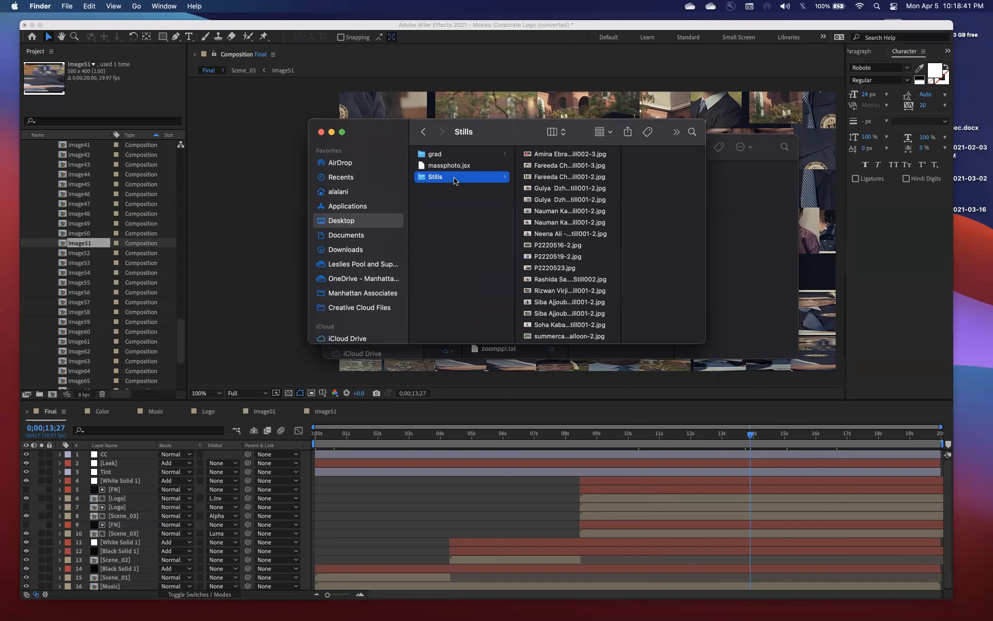
scroll(574, 259, down, 1)
Switch to PyCharm and read through sorter.py, from the get_image_orientation function to the code that copies landscape images into buckets
mouse_move(586, 613)
click(709, 614)
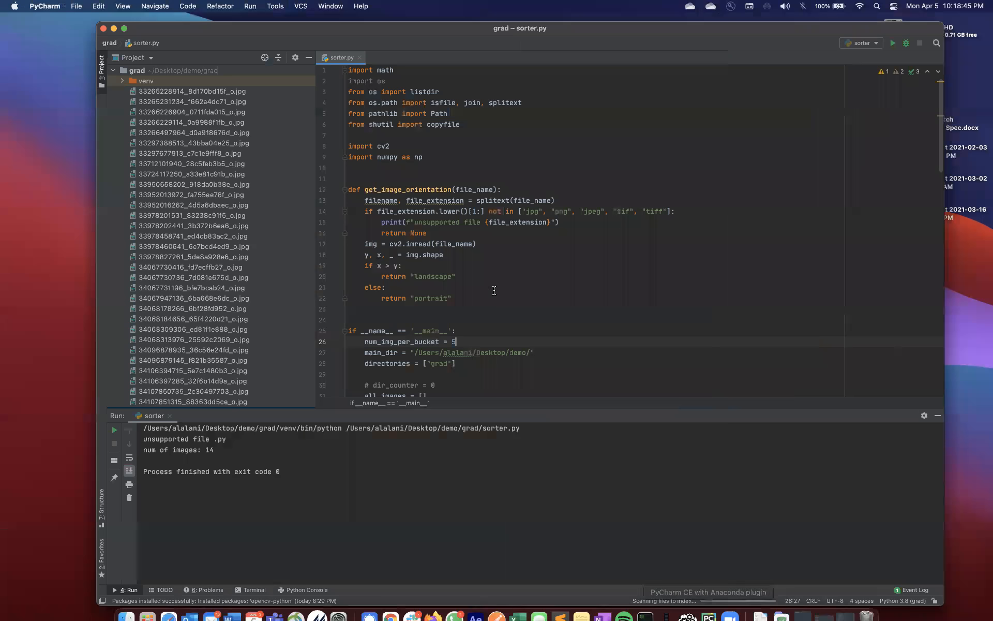
mouse_move(525, 31)
mouse_down()
mouse_move(482, 30)
mouse_move(518, 44)
mouse_up()
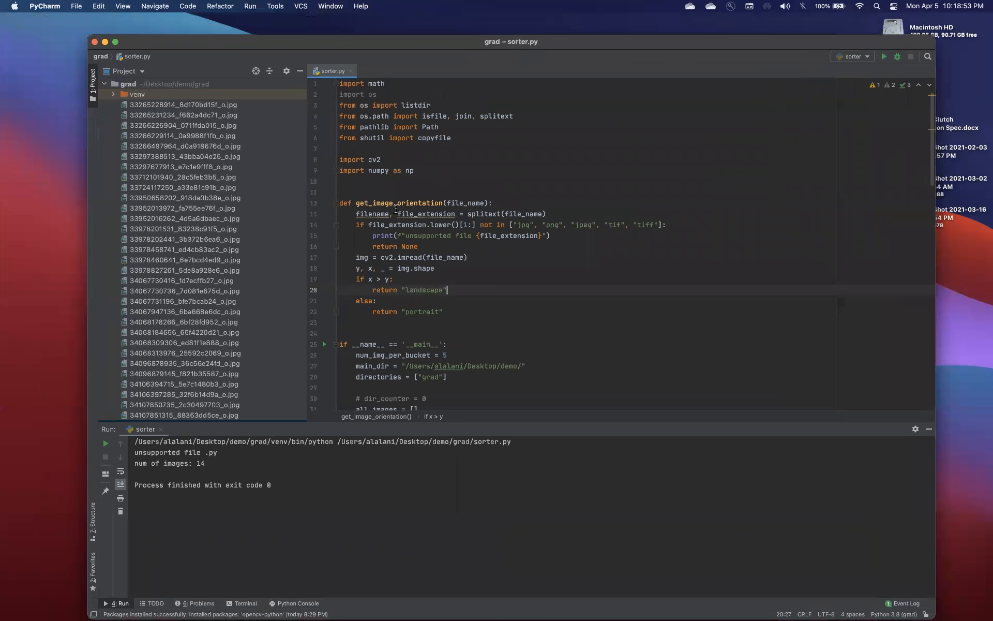
mouse_move(396, 211)
scroll(519, 222, down, 4)
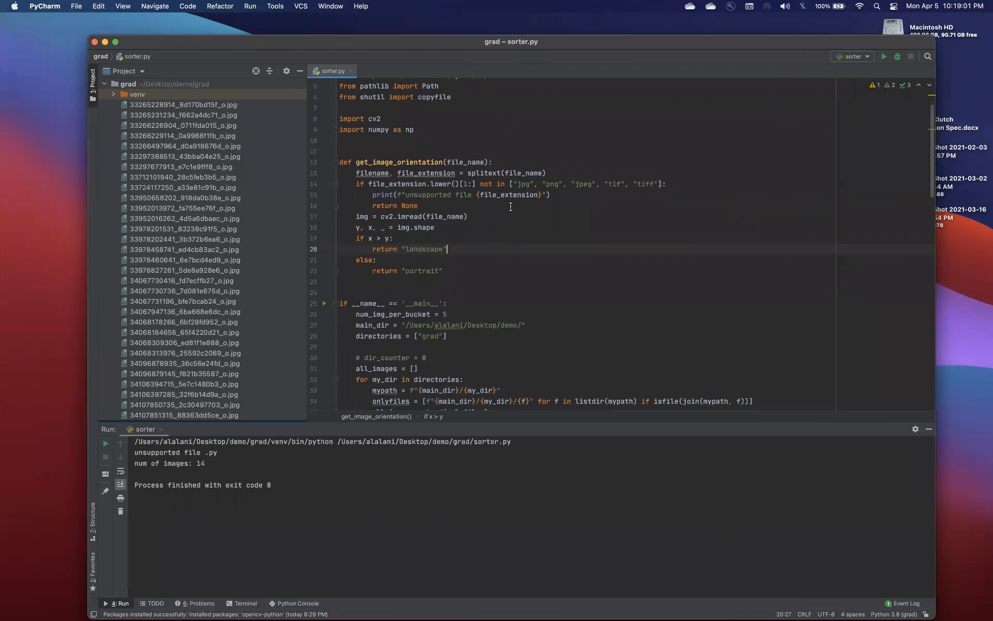
scroll(510, 206, down, 8)
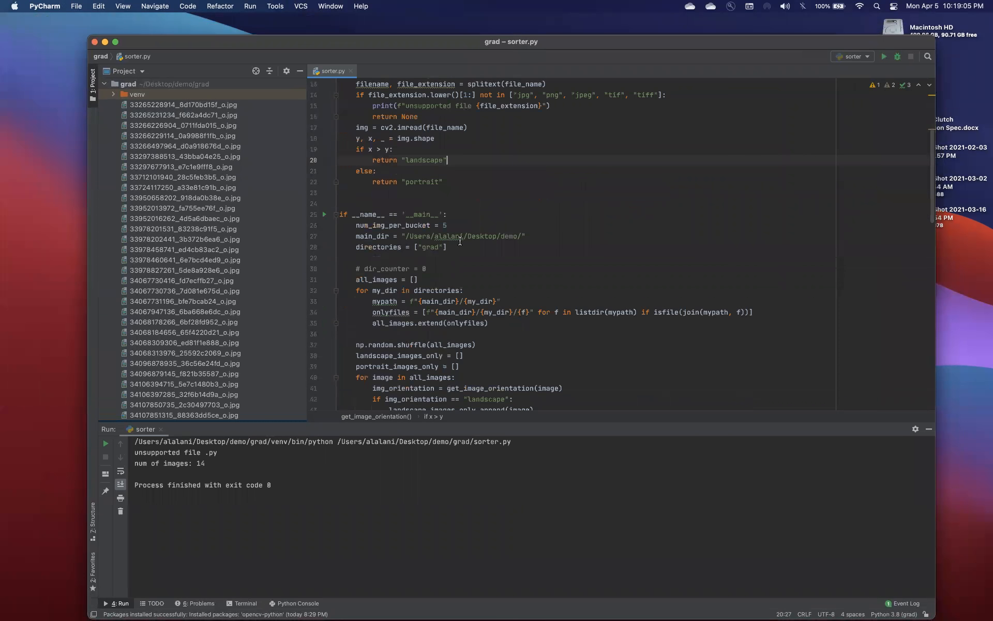
scroll(466, 251, down, 3)
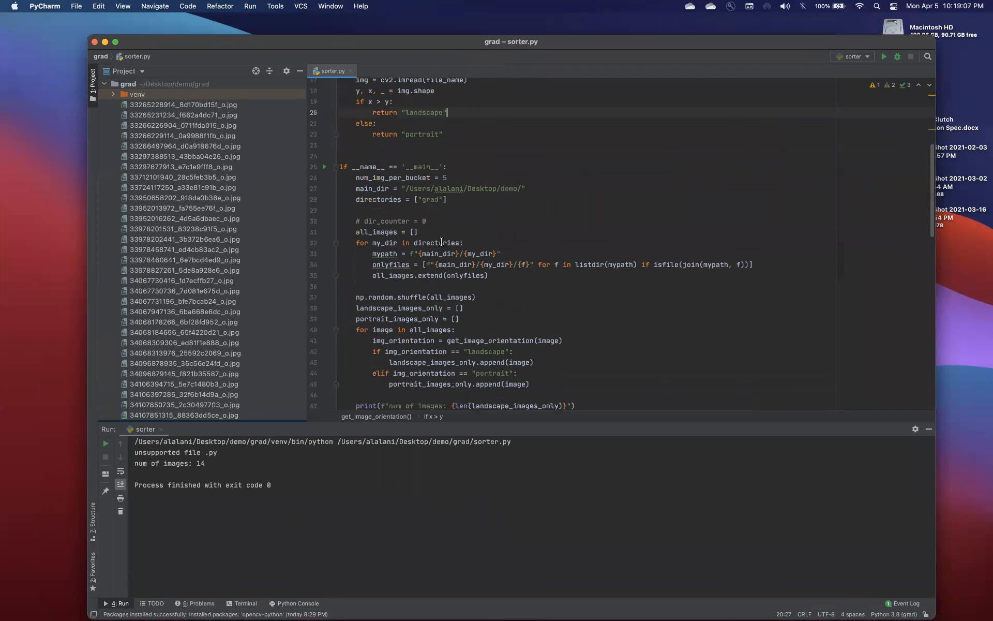
scroll(454, 284, down, 10)
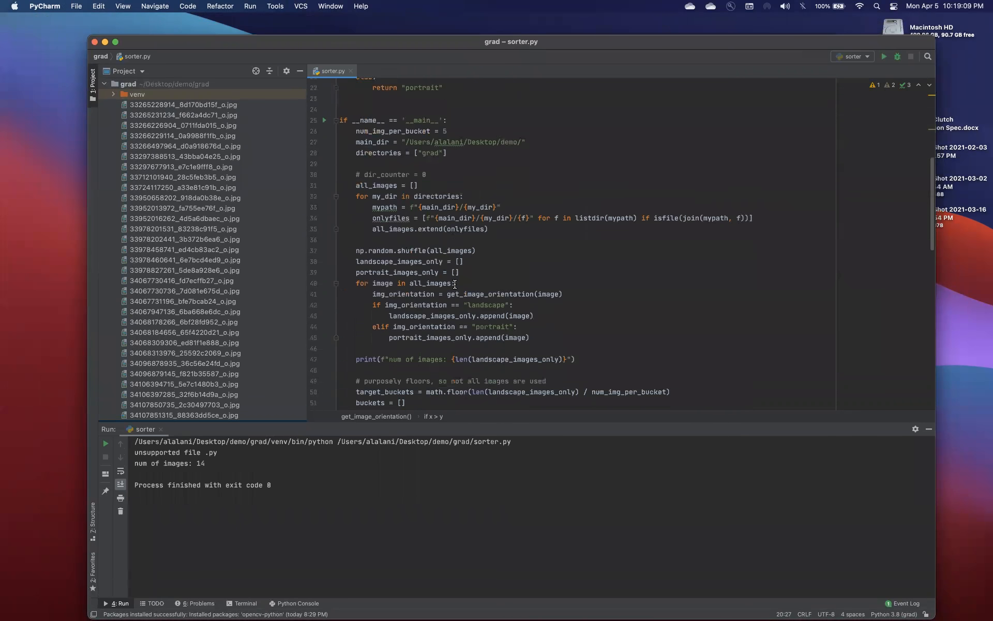
scroll(454, 284, down, 5)
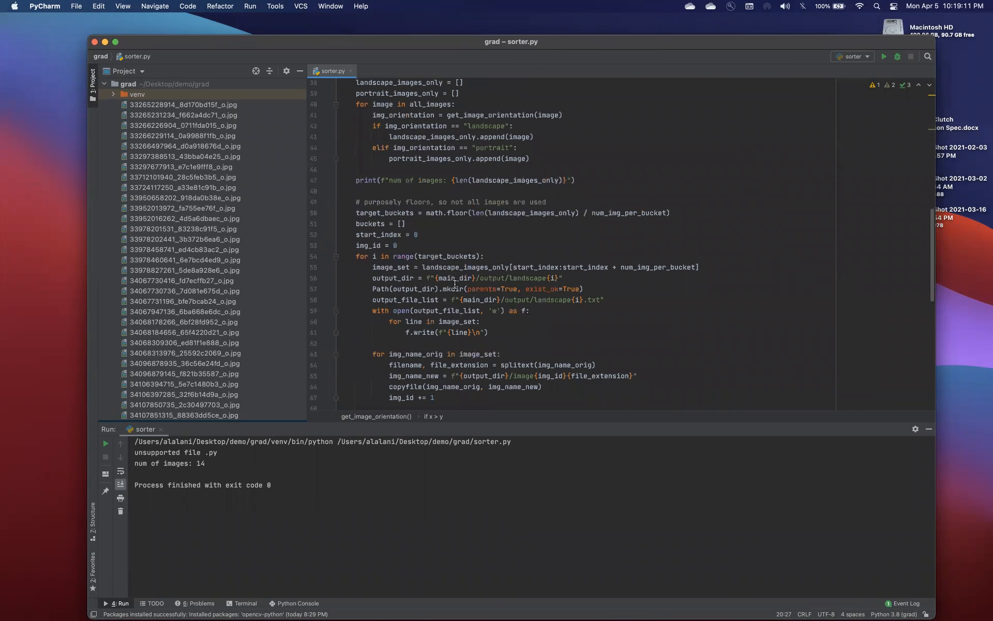
scroll(455, 284, up, 15)
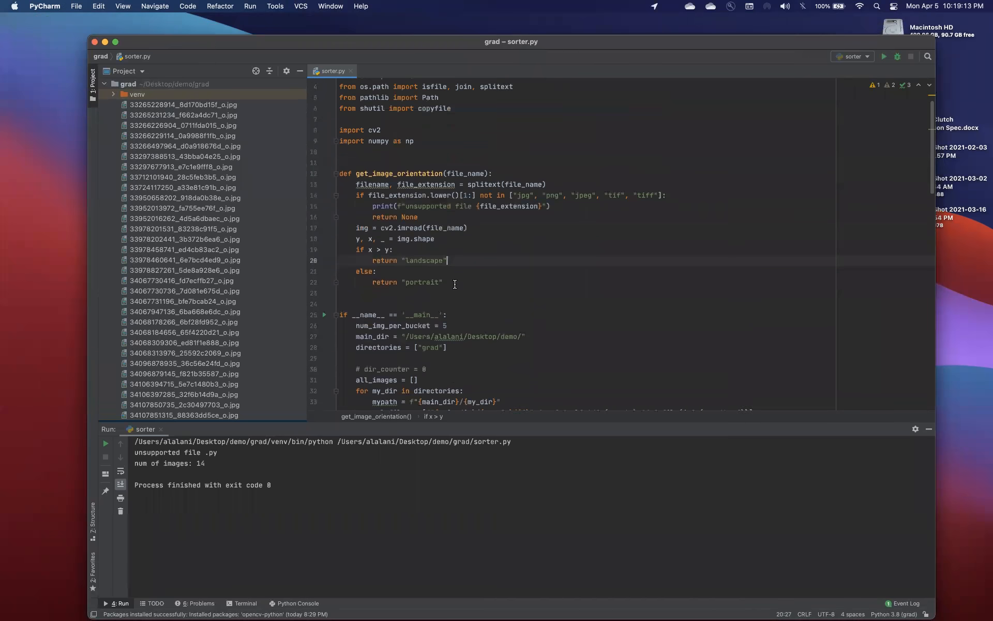
scroll(455, 284, up, 2)
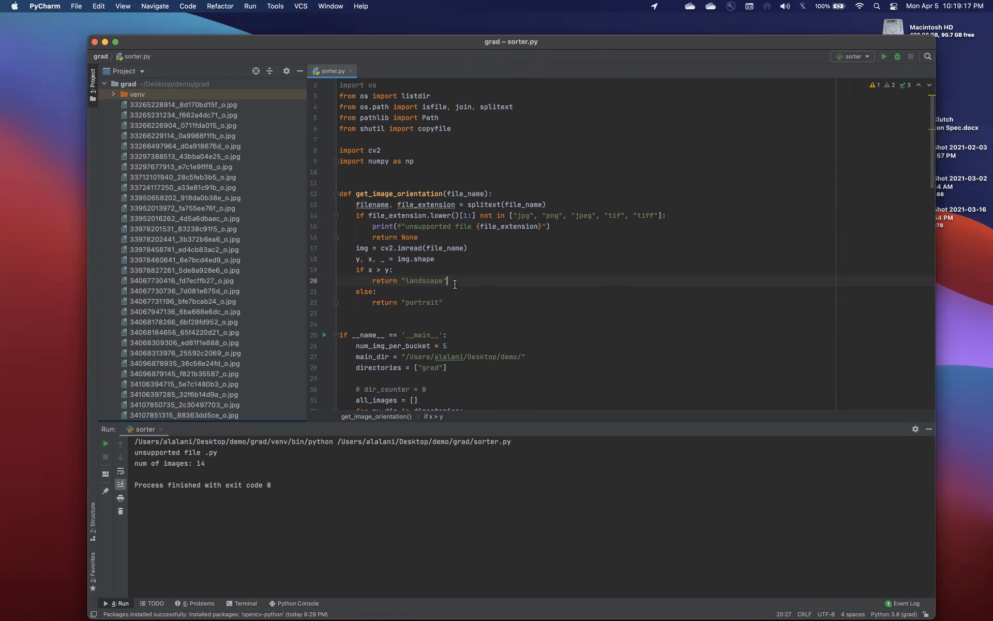
scroll(455, 284, up, 1)
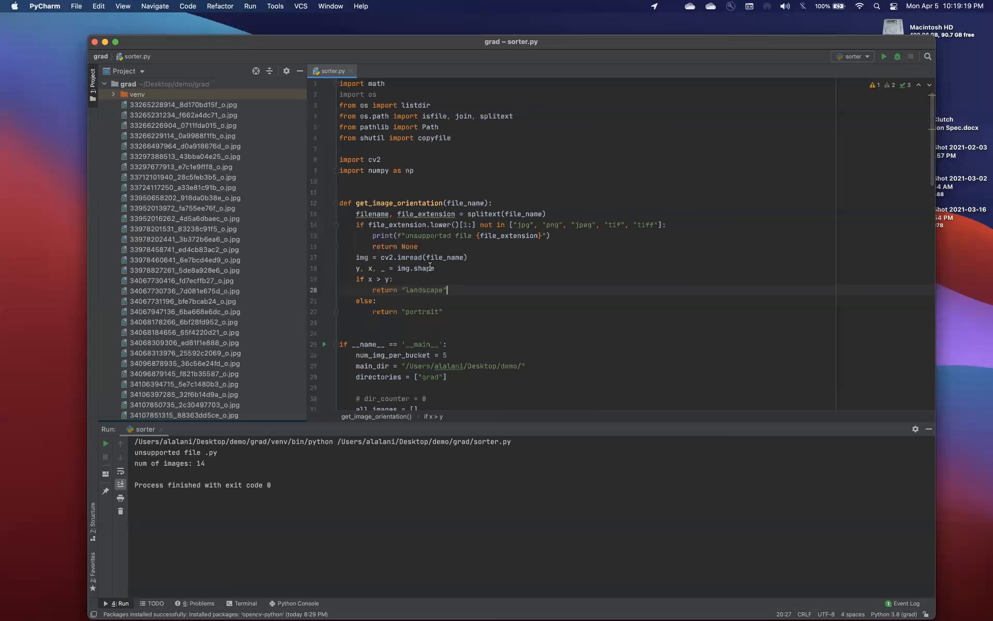
scroll(430, 267, down, 7)
scroll(430, 267, up, 7)
Set num_img_per_bucket to 500 in the main block of sorter.py
click(486, 228)
scroll(487, 230, down, 4)
scroll(488, 230, down, 3)
click(443, 277)
double_click(445, 278)
click(453, 277)
text(00)
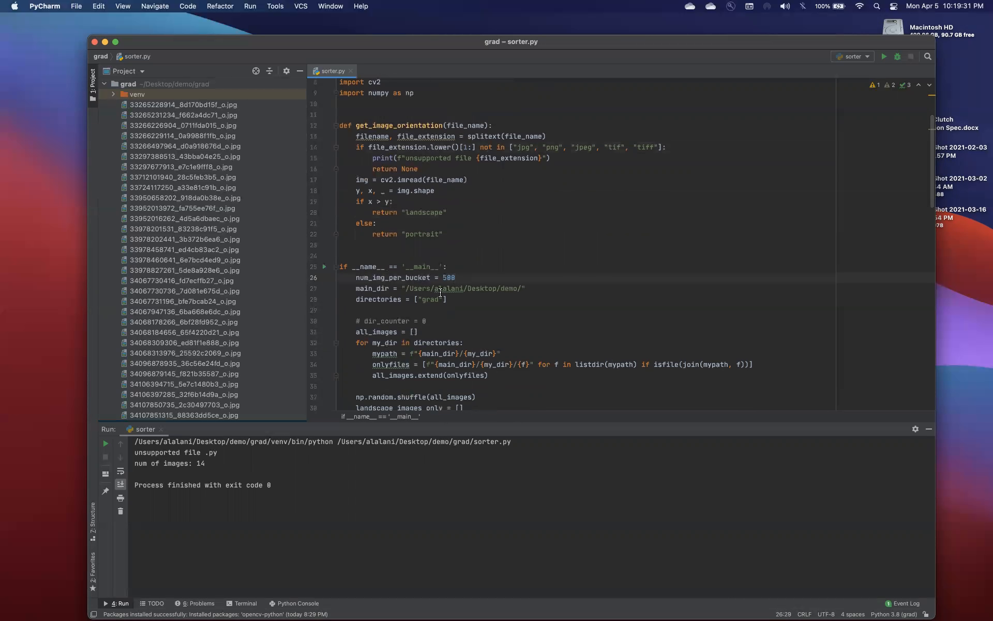
Check the bucket size, main_dir and directories settings in the main block of sorter.py
click(448, 277)
click(501, 289)
click(434, 300)
click(513, 288)
Switch to Finder, replace its front window with a new one, and browse to the images in Desktop/demo/grad
click(126, 604)
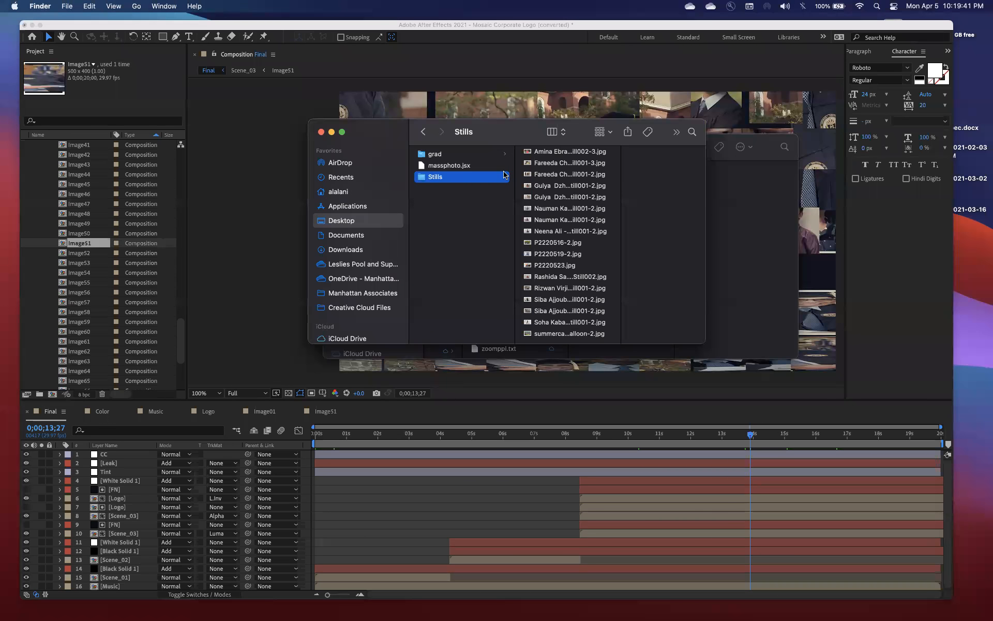
key(super+w)
key(super+n)
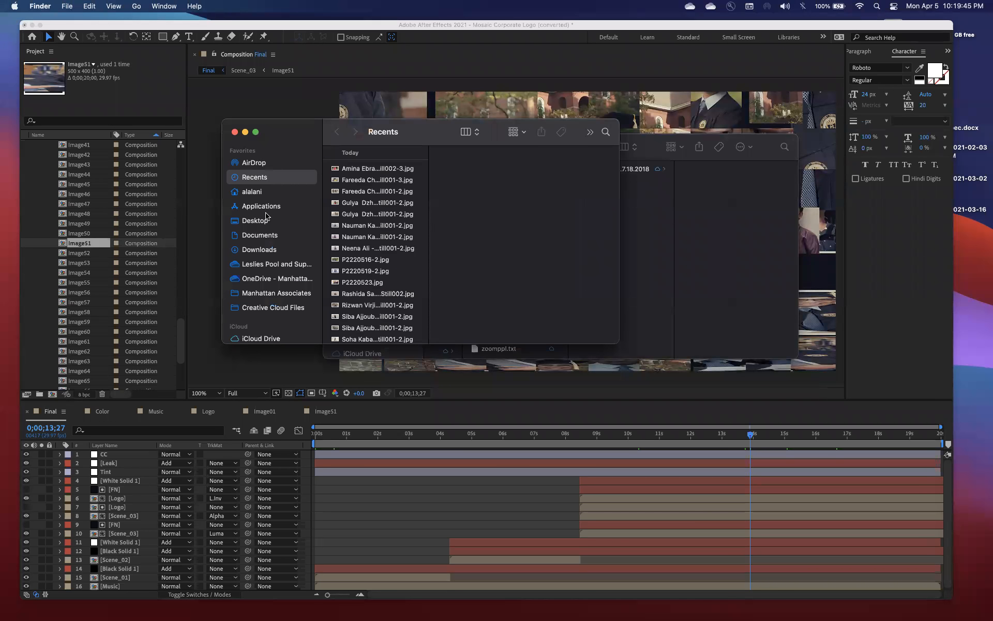
click(259, 221)
click(350, 154)
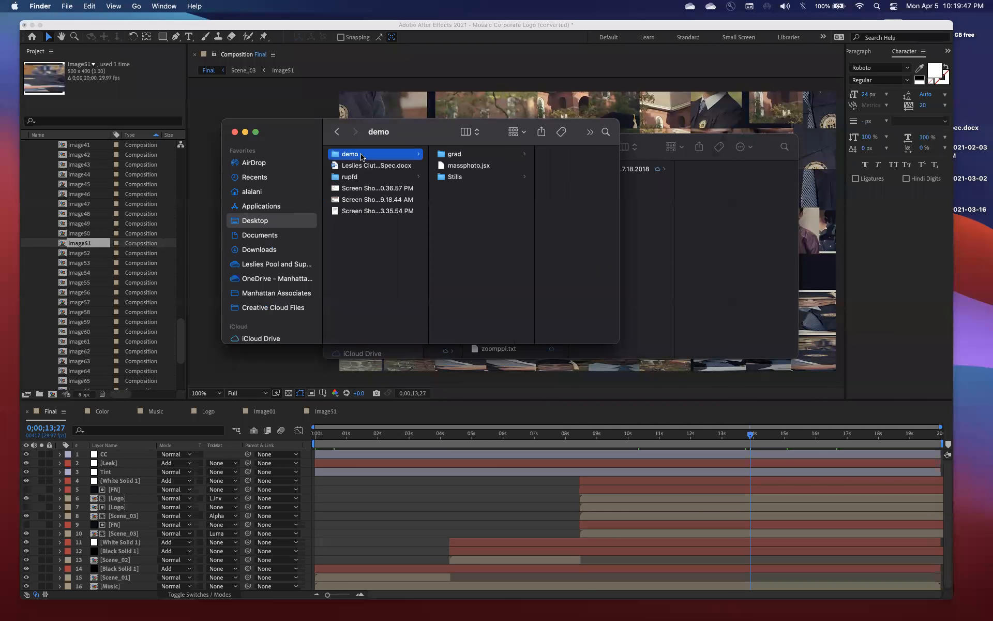
click(464, 156)
click(546, 178)
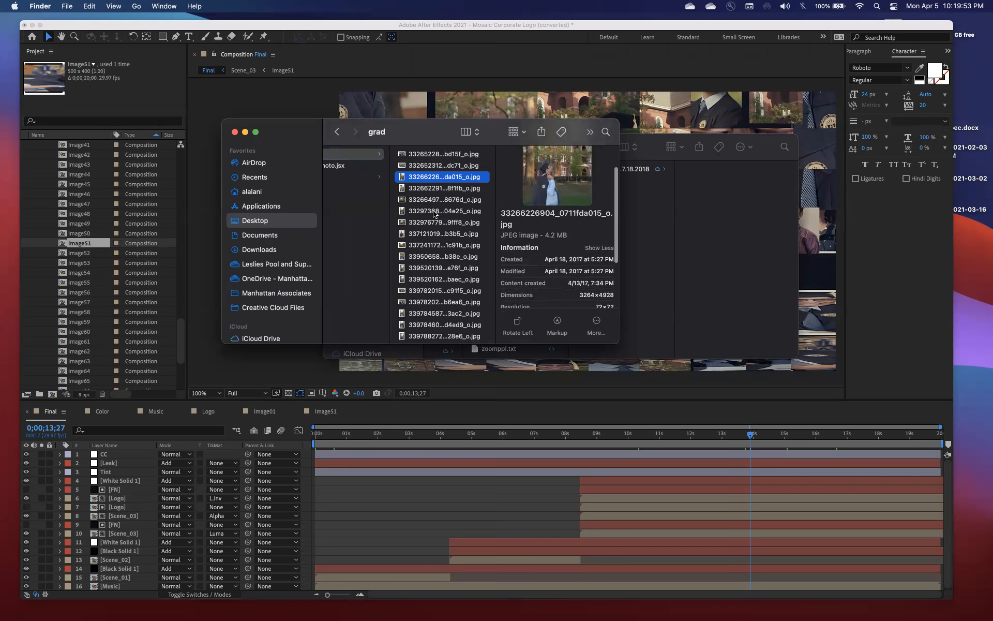
scroll(358, 213, left, 5)
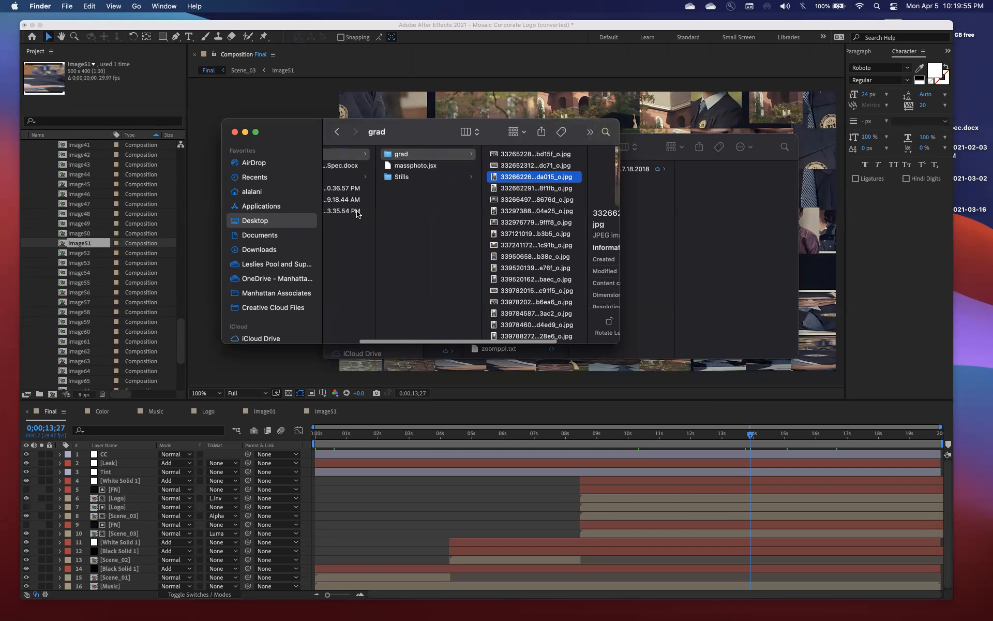
Search for the terminal application, switch to iTerm2, and open a new terminal window
key(super+space)
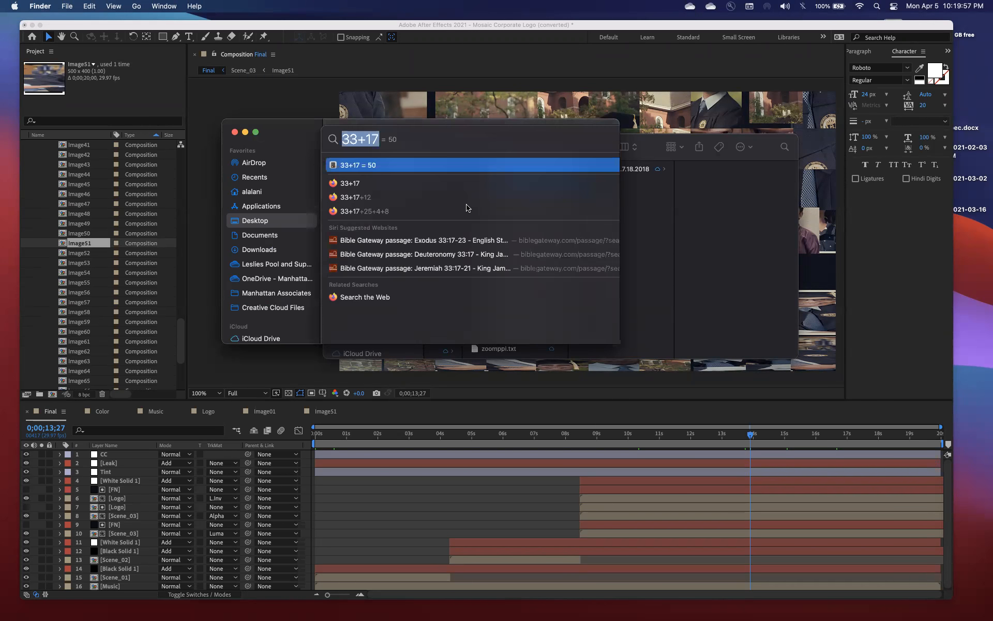
key(Escape)
key(super+space)
text(termin)
key(BackSpace)
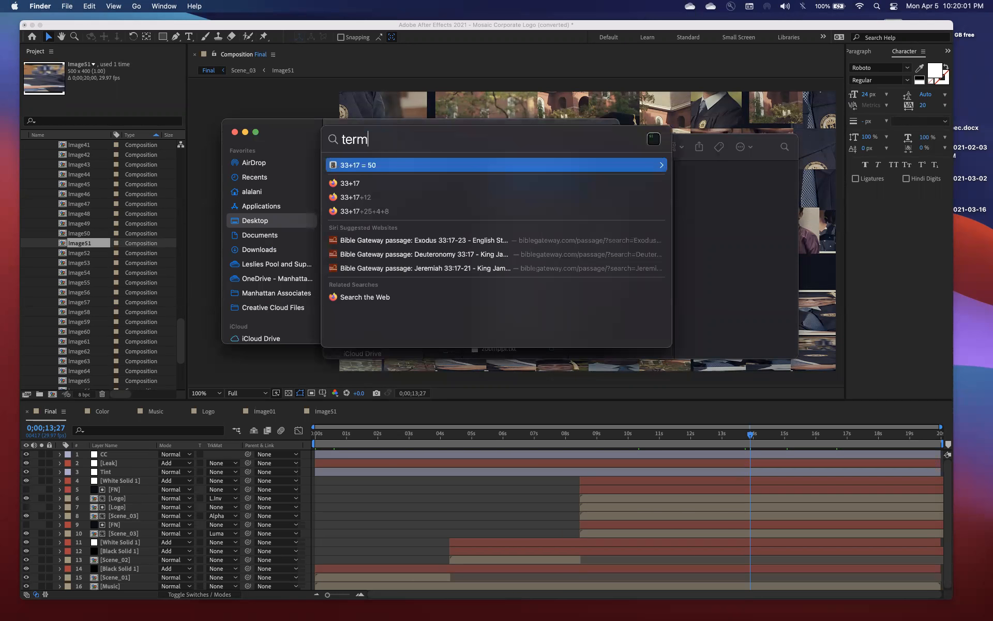
key(Return)
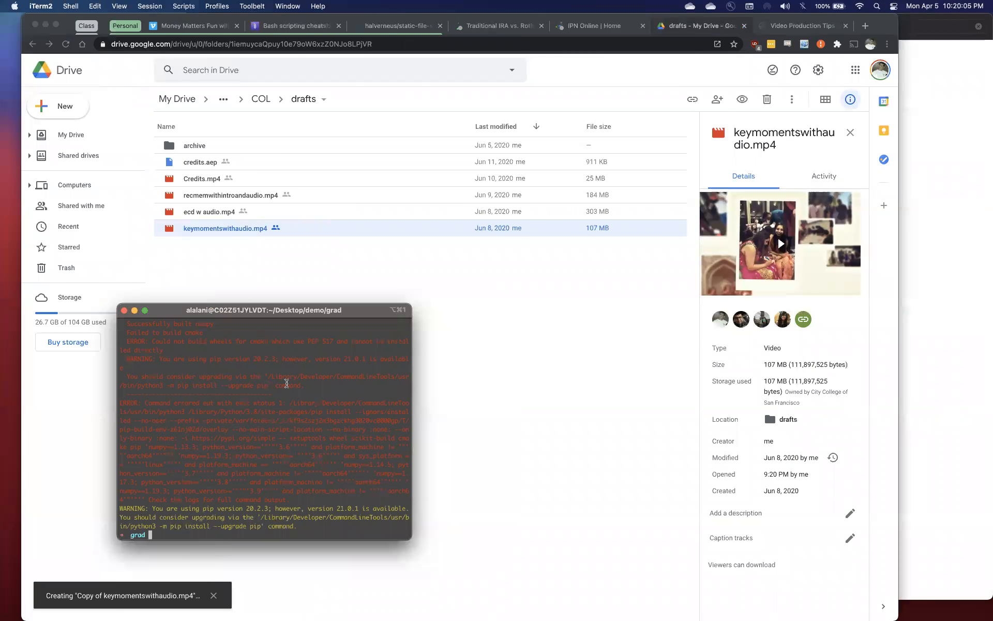
key(super+n)
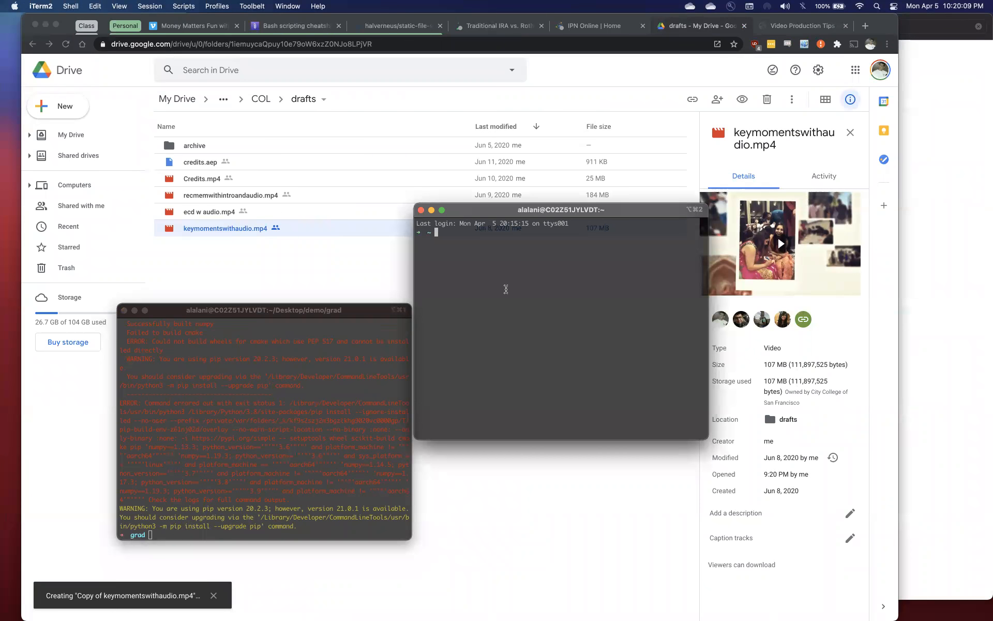
Print the terminal's working directory and list the contents of the home folder
text(pwd)
key(Return)
text(ls)
key(Return)
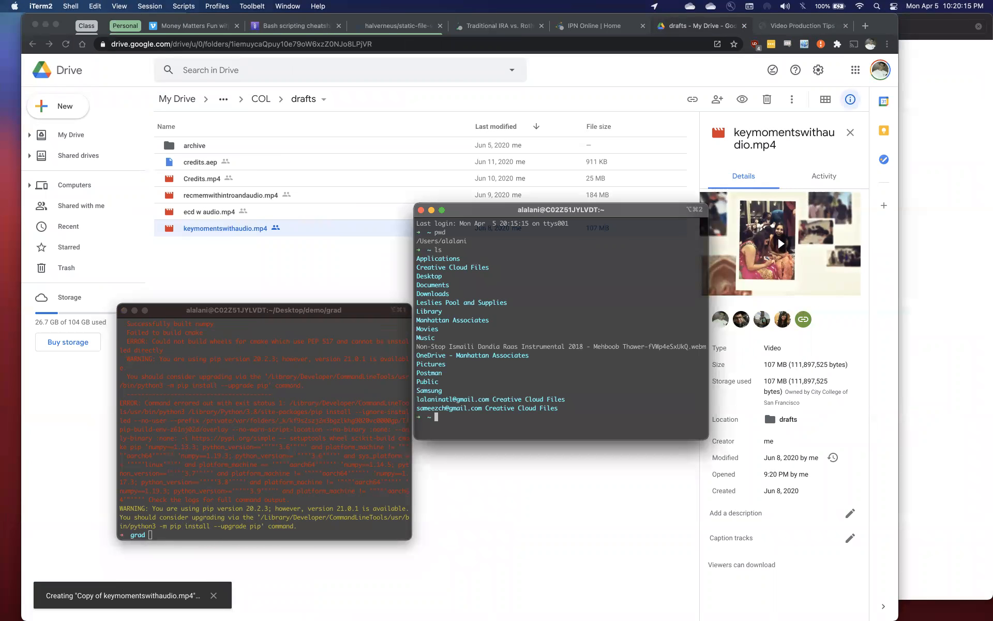
Change the terminal's working directory to Desktop/demo/grad
text(cd Desk)
key(Tab)
text(demo/grad/)
key(Return)
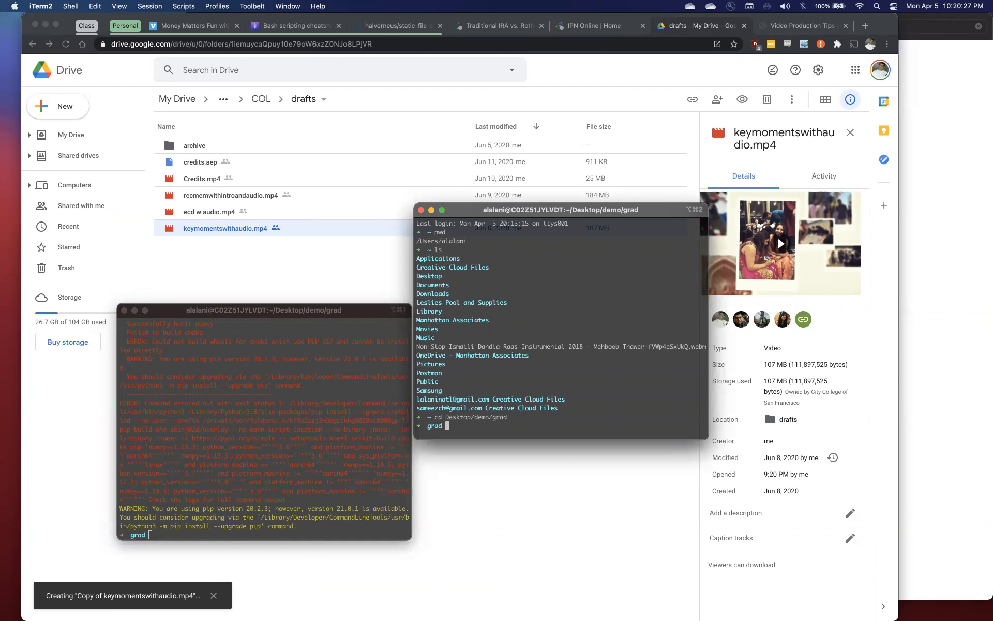
List the files in the grad folder, print its full path, and highlight the printed path
text(ls)
key(Return)
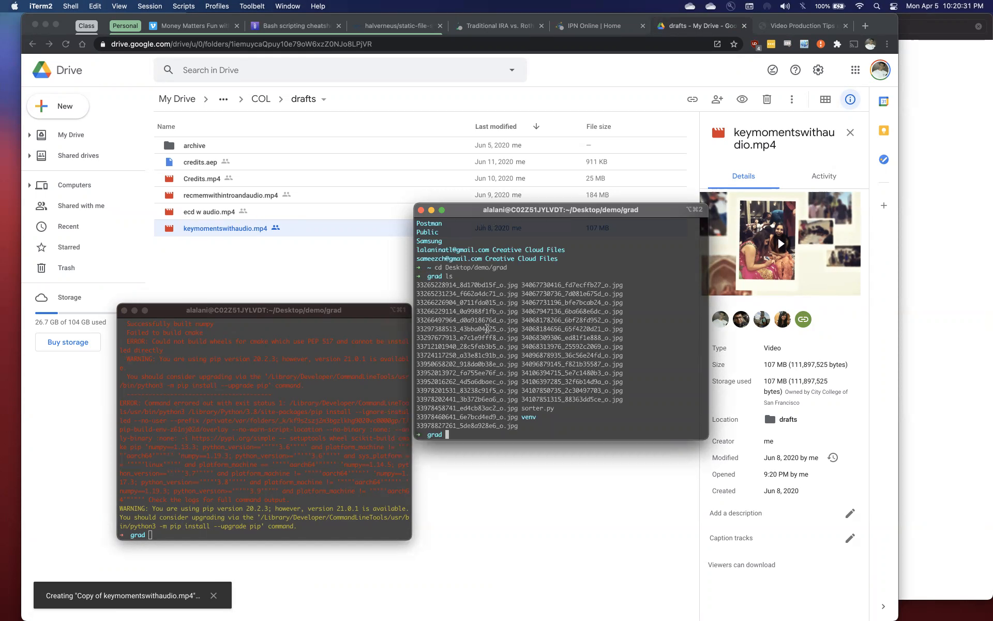
text(pwd)
key(Return)
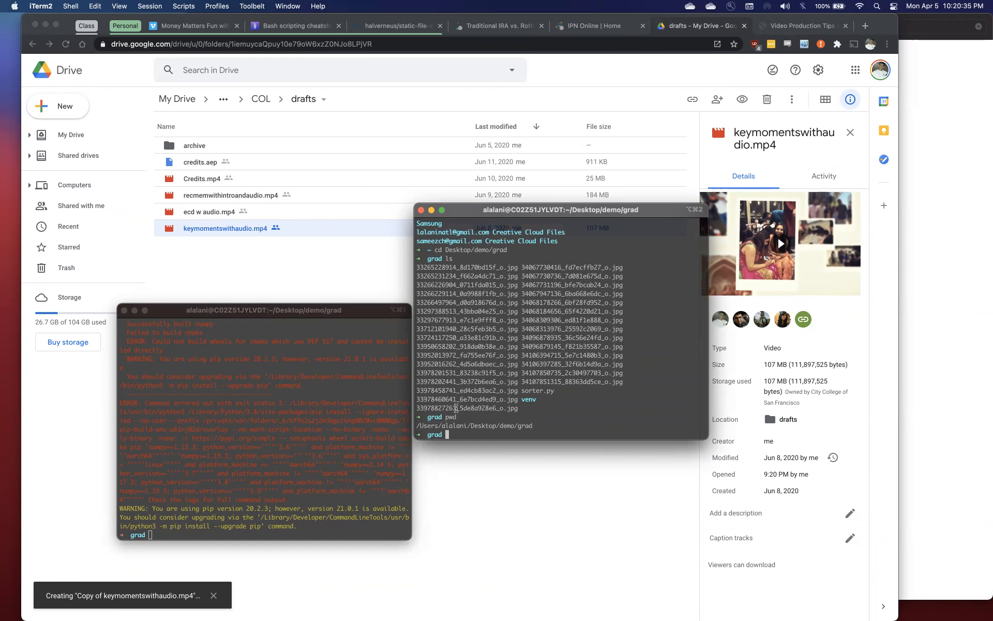
drag(536, 425, 418, 426)
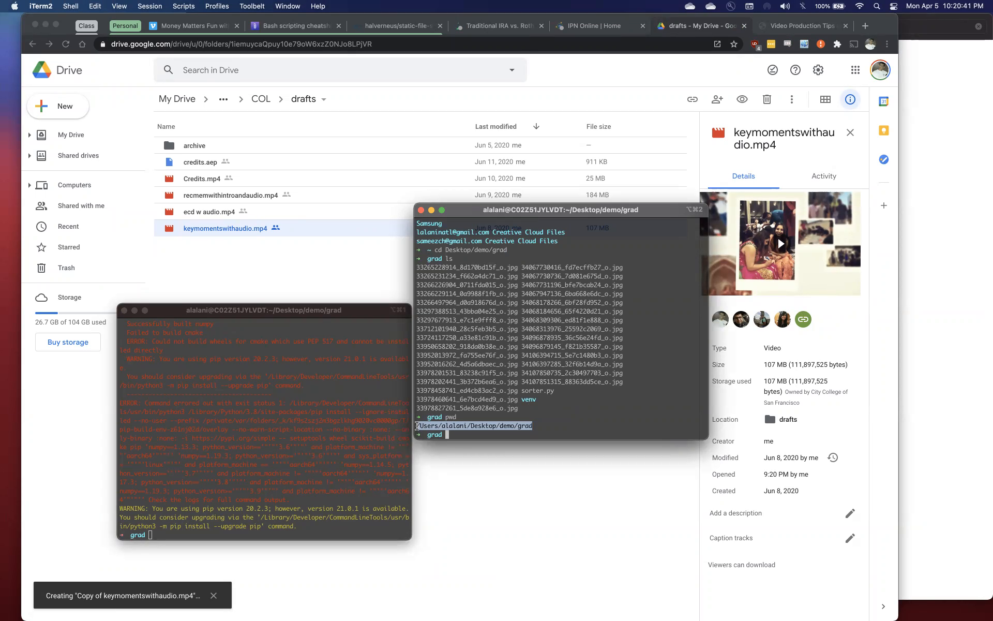
Switch to PyCharm and examine the main_dir path in the main block of sorter.py
key(super+Tab)
key(super+Tab)
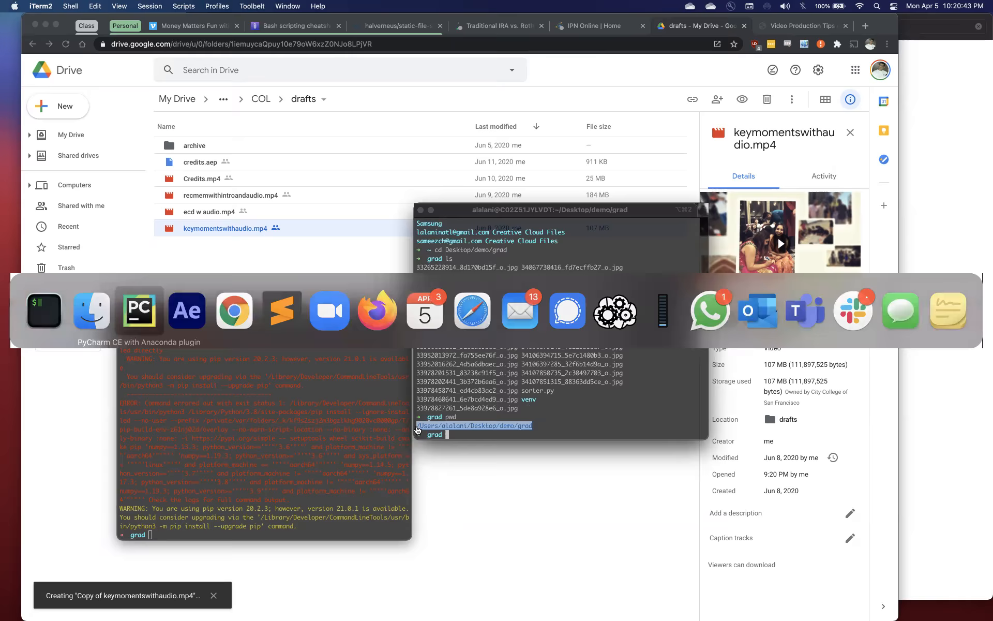
drag(375, 289, 389, 289)
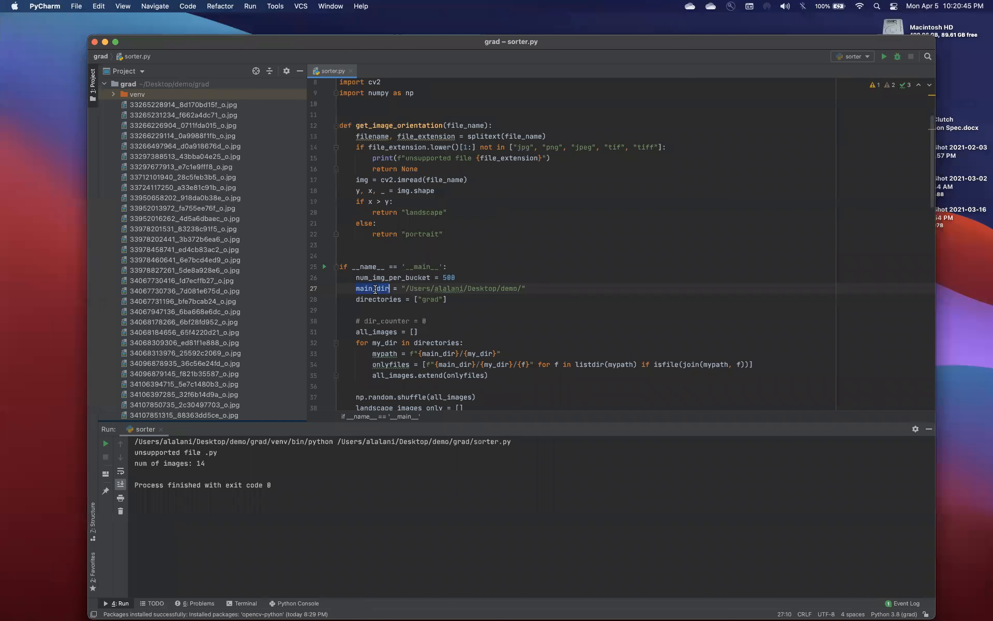
click(404, 288)
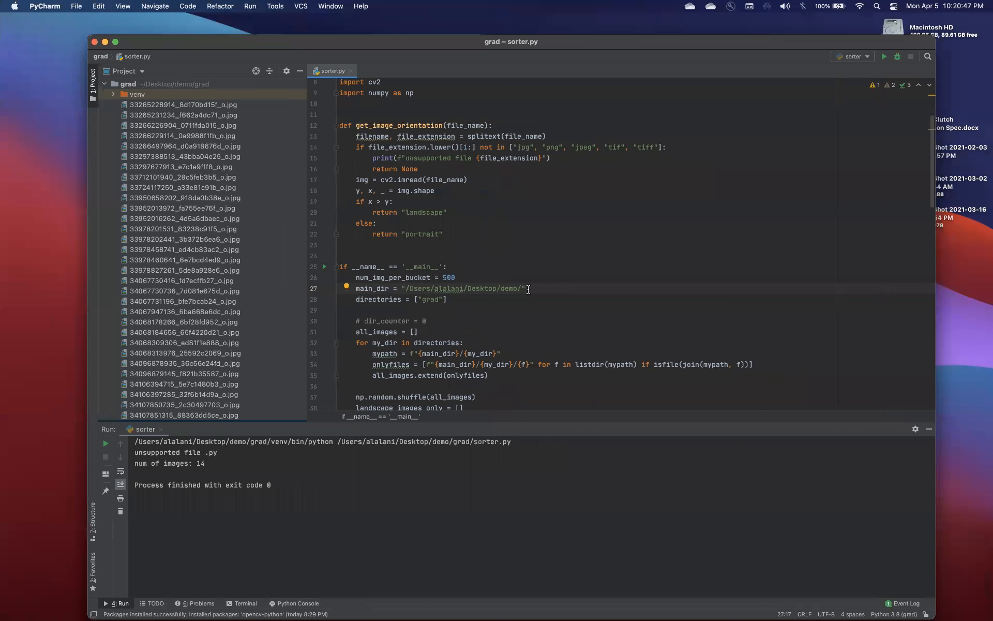
drag(521, 290, 405, 288)
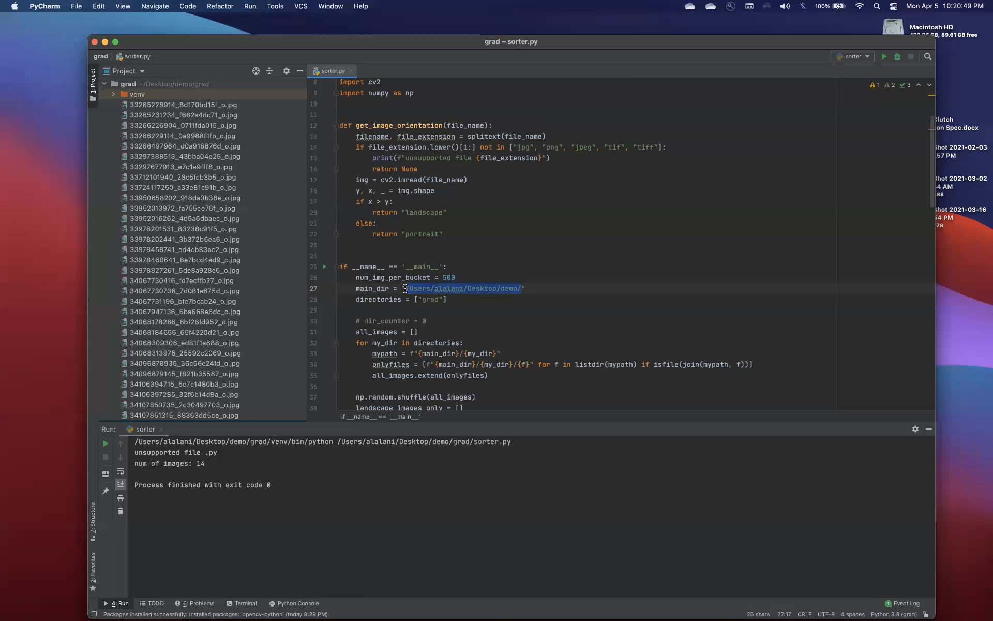
Try adding grad at the end and C:/ at the start of the main_dir path, and remove both additions
key(Right)
text(grad)
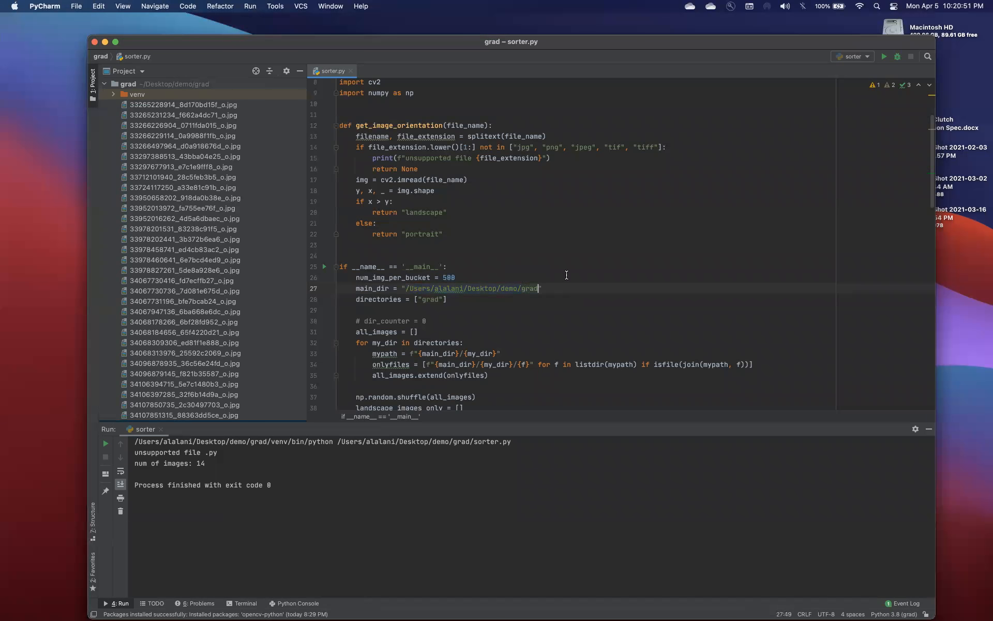
click(406, 287)
text(C:/)
key(BackSpace)
key(BackSpace)
key(BackSpace)
key(alt+Right)
key(alt+Right)
key(alt+Right)
key(alt+Right)
key(alt+Right)
key(alt+Right)
key(alt+Right)
key(alt+Right)
key(alt+Right)
key(shift+alt+Right)
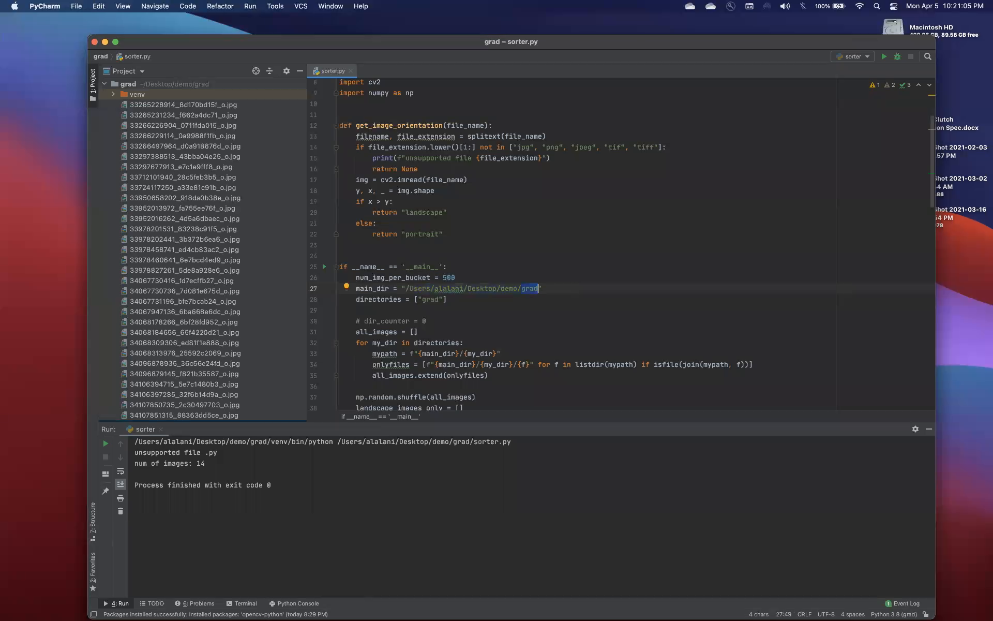
key(BackSpace)
Check the directories and main_dir entries in sorter.py, and look through the images of the Stills folder in Finder
click(376, 299)
double_click(434, 298)
click(517, 289)
key(super+Tab)
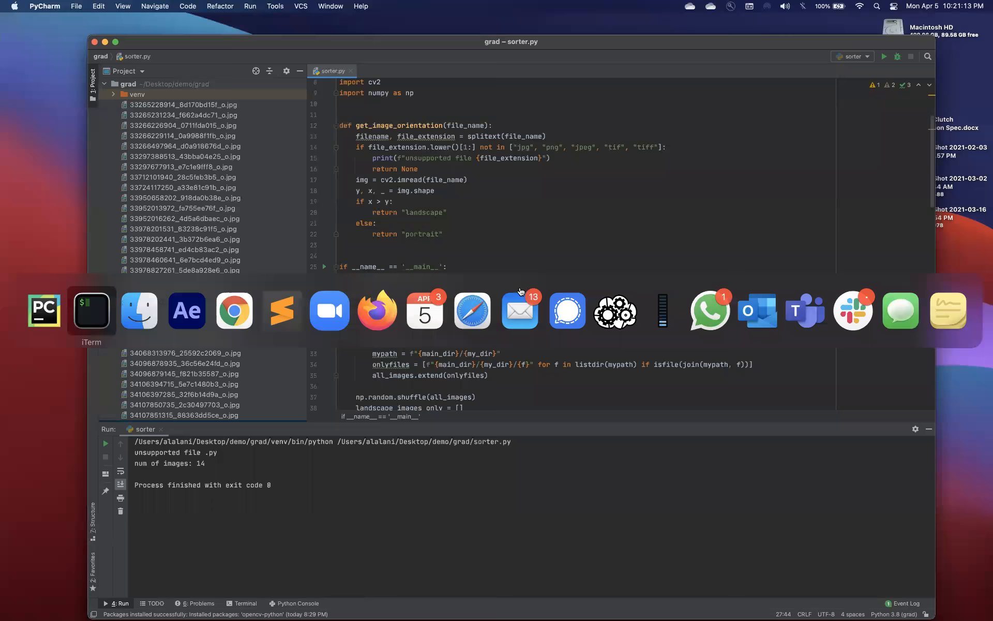
key(super+Tab)
click(411, 179)
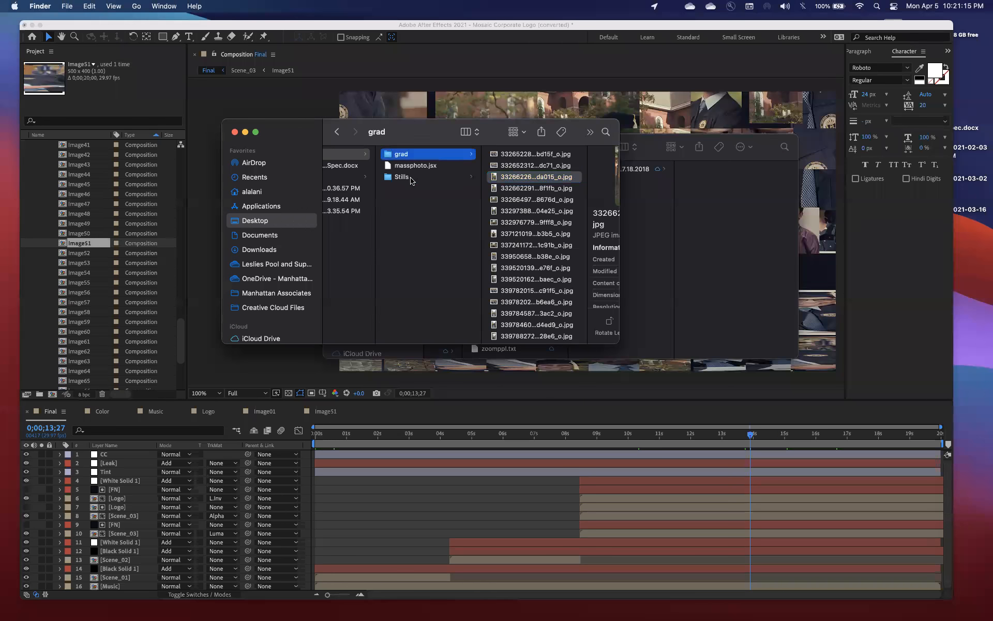
scroll(508, 243, down, 1)
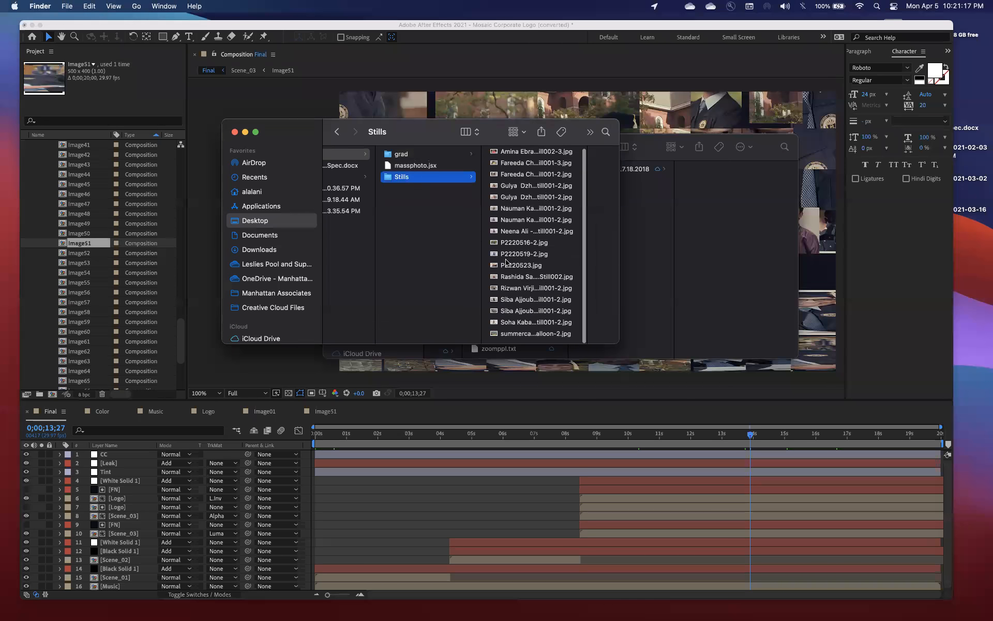
Switch back to PyCharm and add "Stills" after "grad" in the directories list of sorter.py
key(super+Tab)
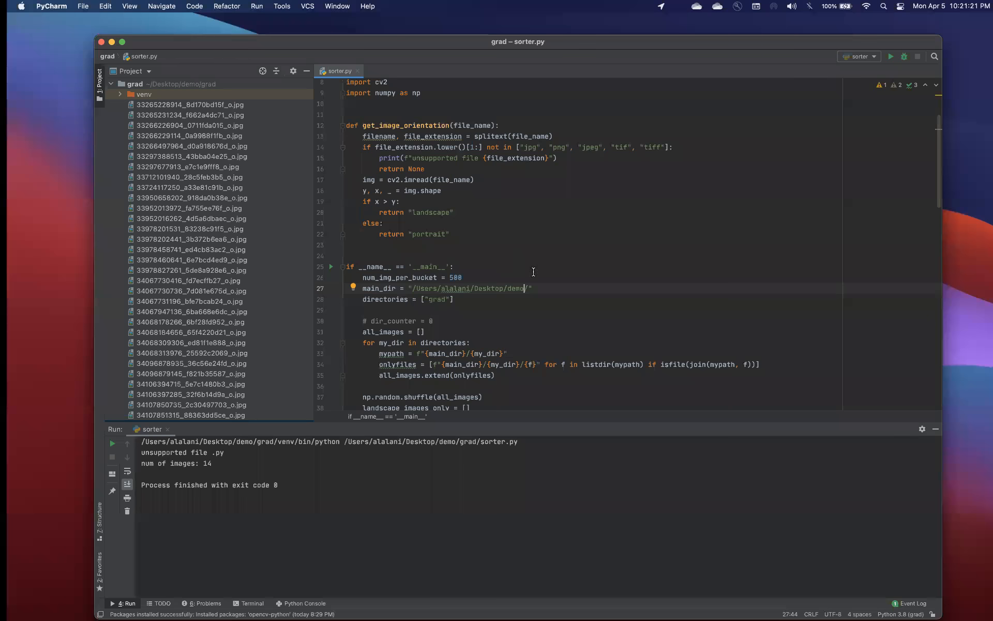
text(,"Stills)
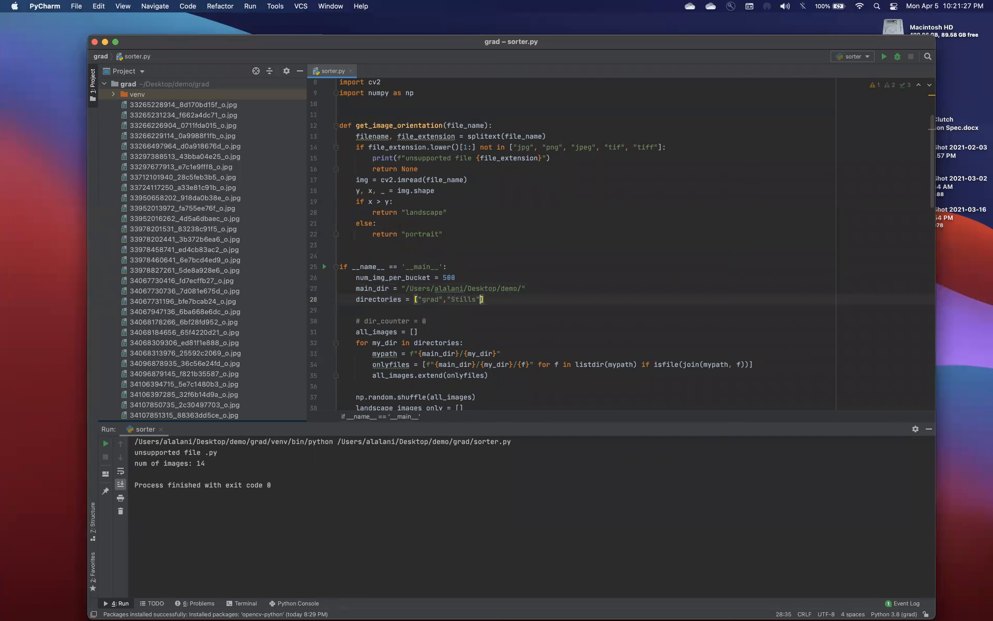
key(ctrl+Left)
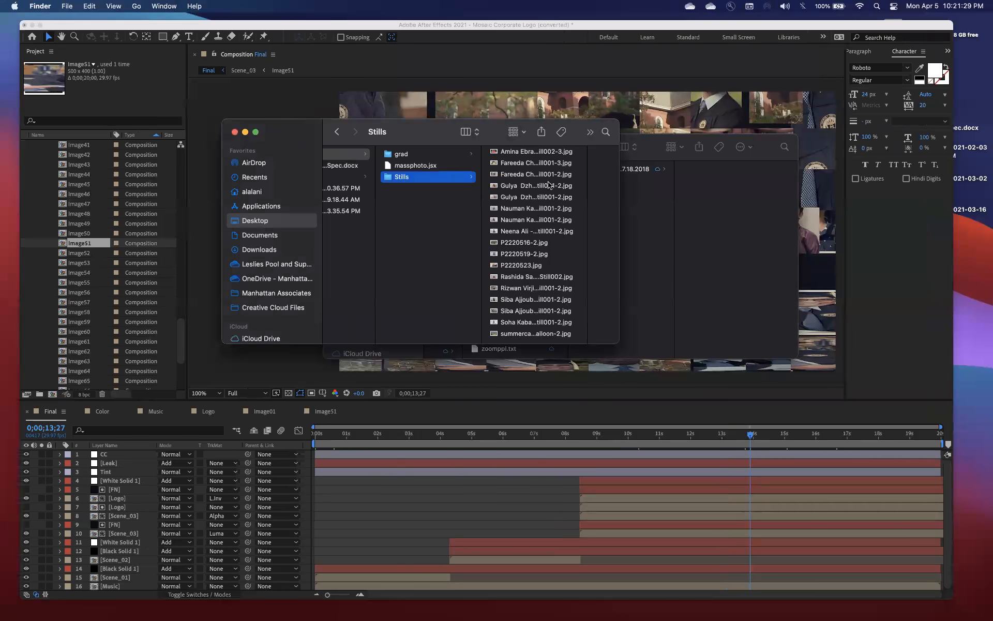
key(ctrl+Right)
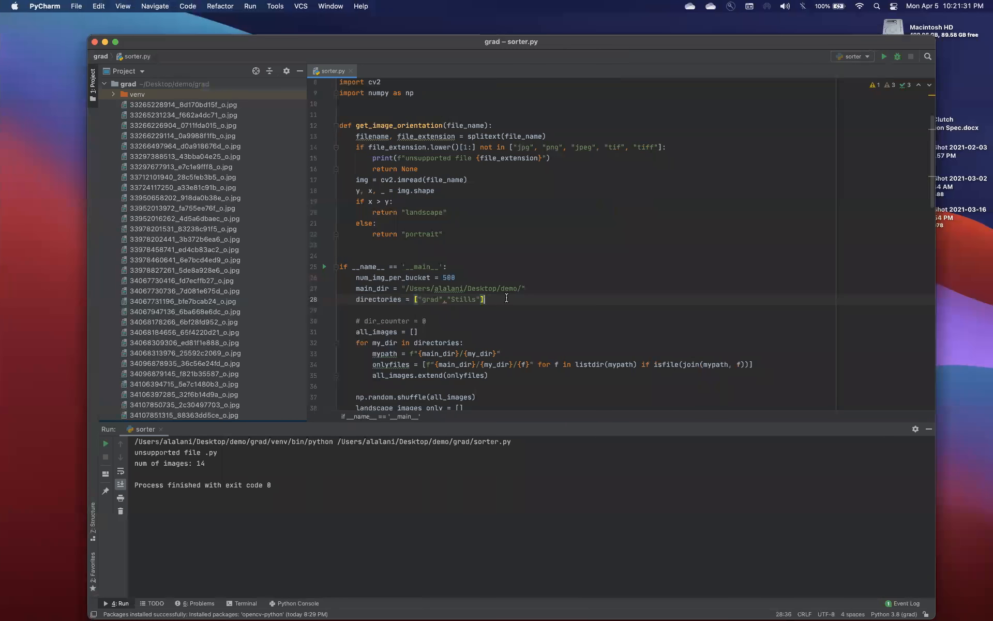
click(561, 286)
scroll(561, 286, up, 2)
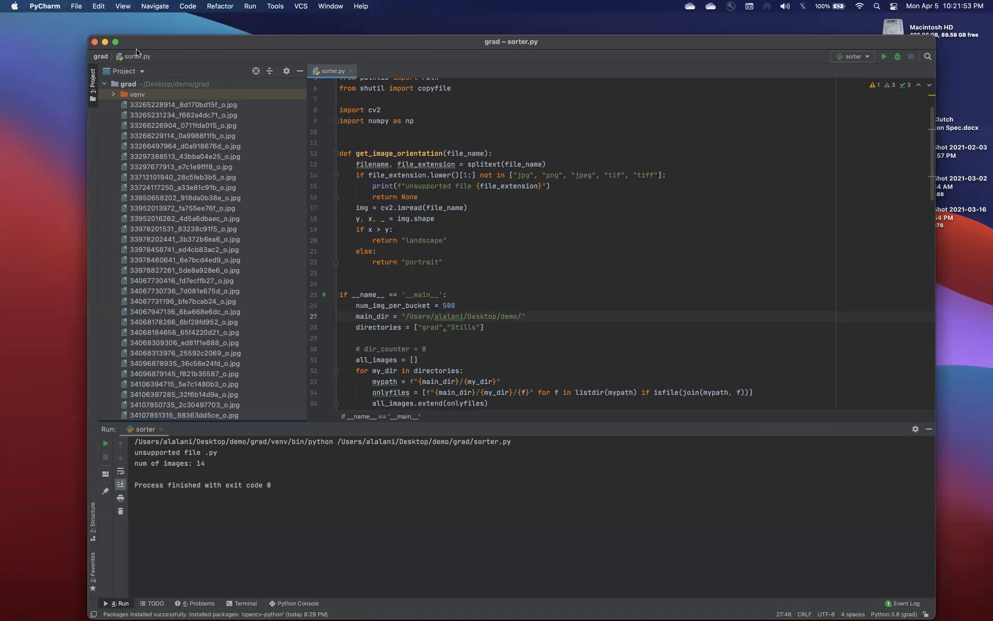
Switch to Sublime Text, leave only sorter.py open, and widen and reposition its window
drag(137, 42, 134, 28)
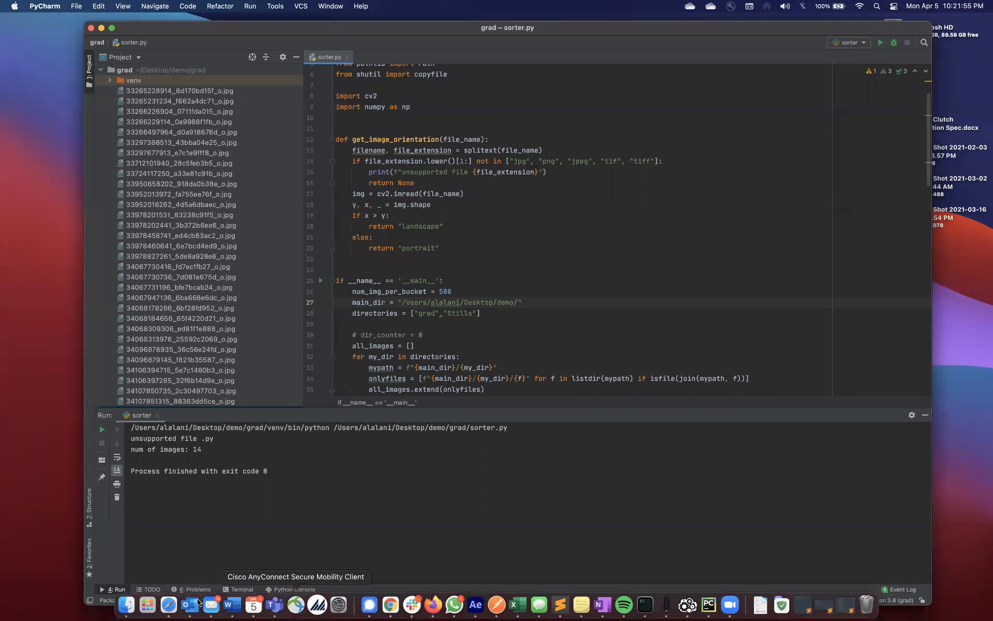
click(560, 605)
click(418, 320)
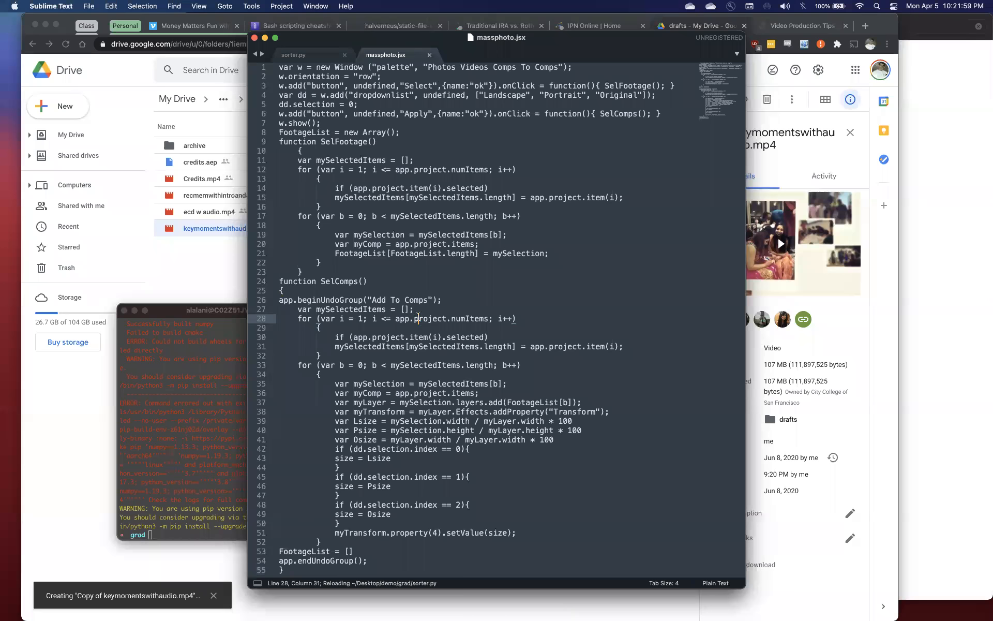
key(super+alt+Left)
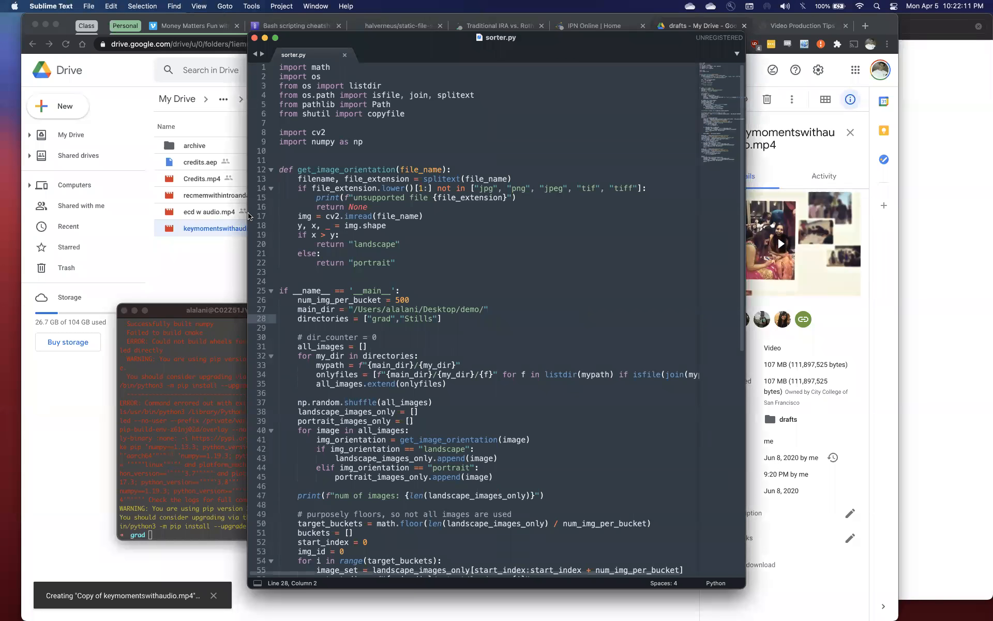
drag(248, 216, 154, 216)
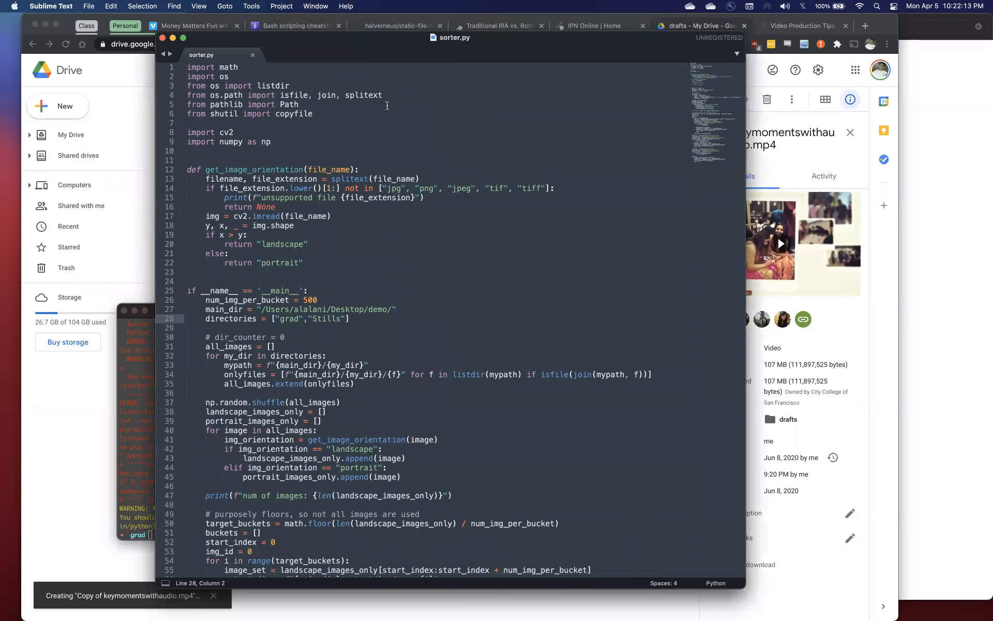
drag(414, 46, 544, 82)
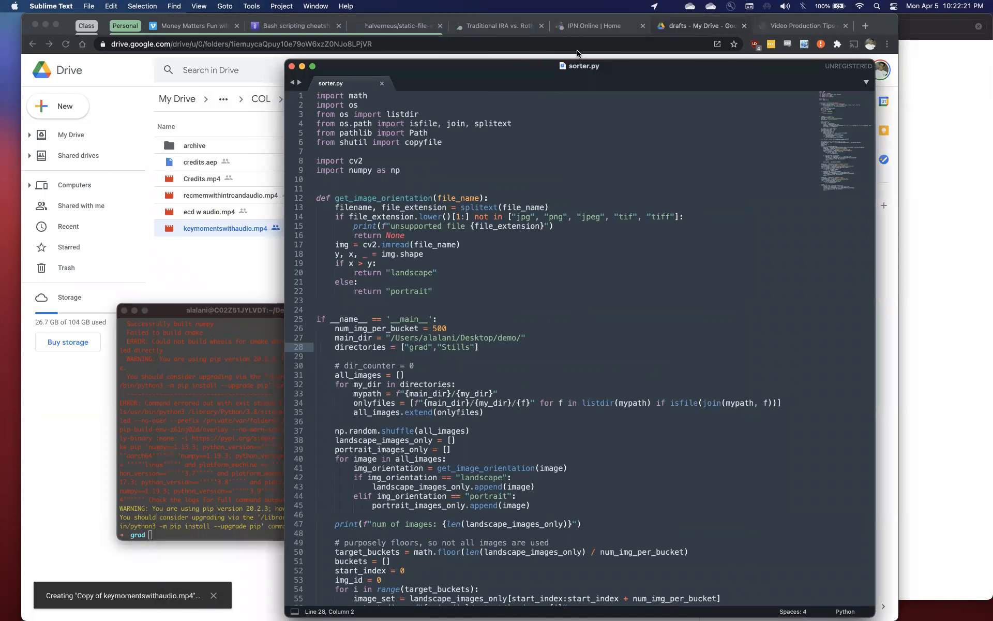
drag(668, 72, 605, 57)
Examine the cv2 and numpy import lines near the start of sorter.py
click(392, 266)
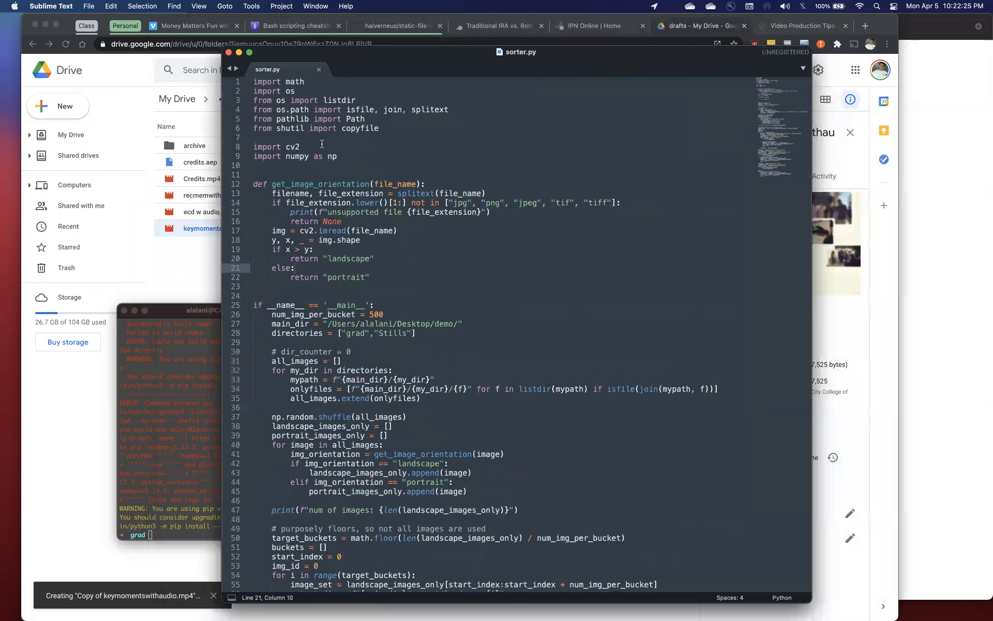
click(278, 154)
click(302, 147)
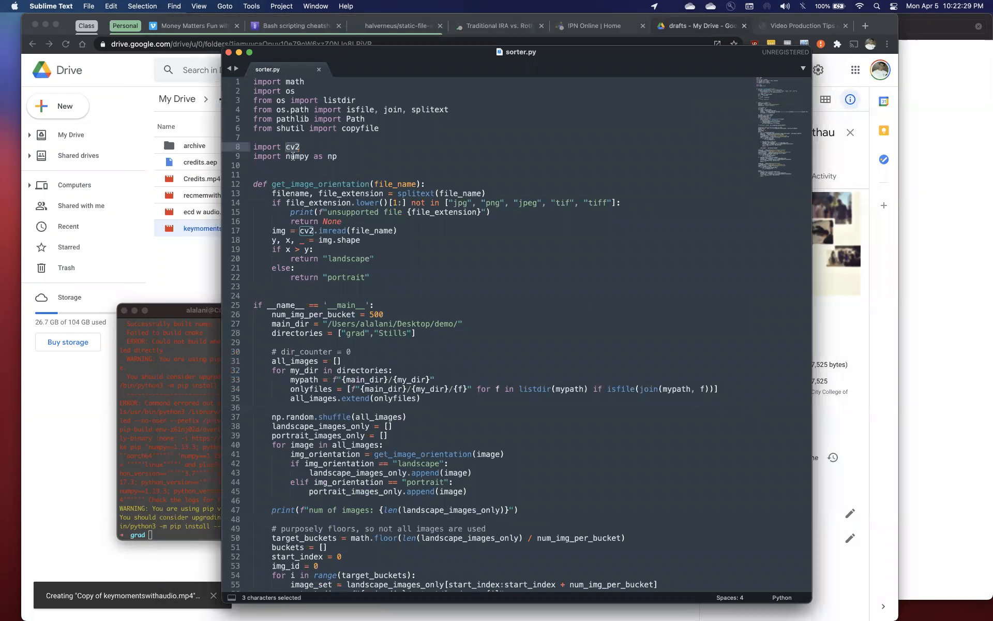
double_click(293, 157)
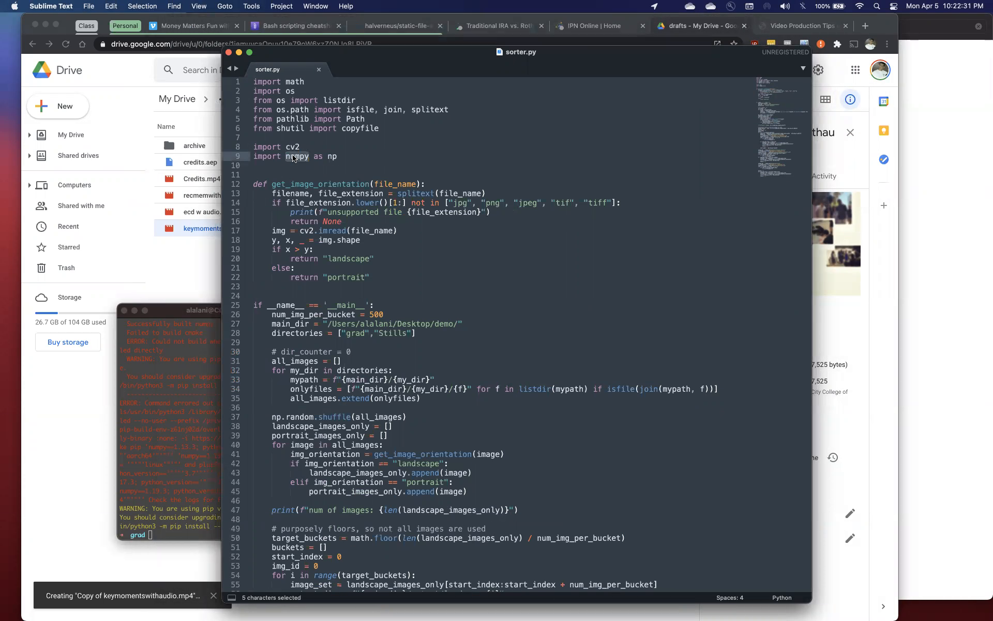
double_click(297, 147)
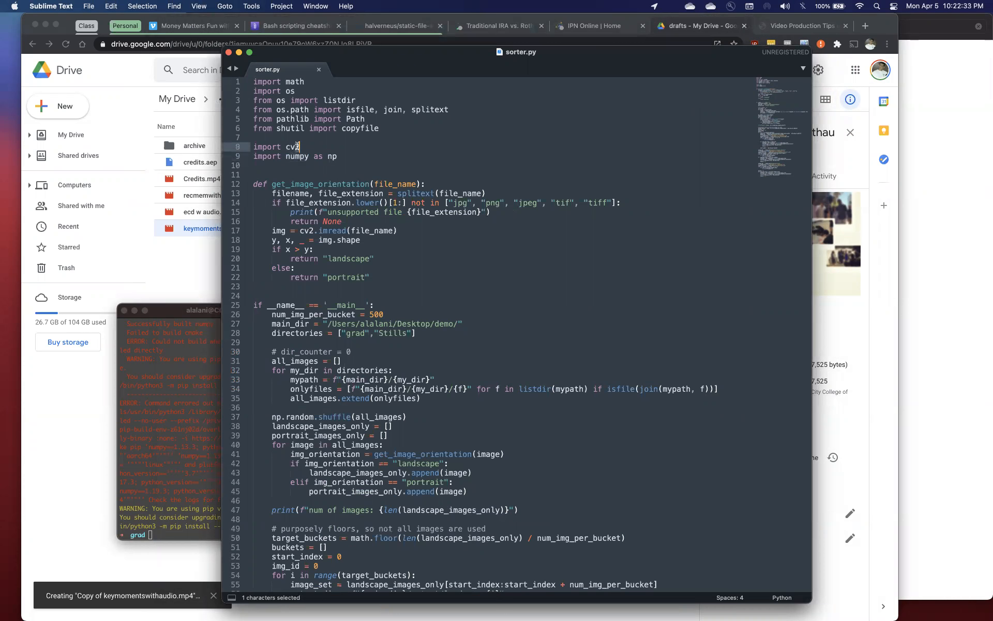
click(297, 148)
Switch to the iTerm2 window in the grad folder and enter pip install opencv-python without running it
click(172, 464)
text(pip install opencv-python)
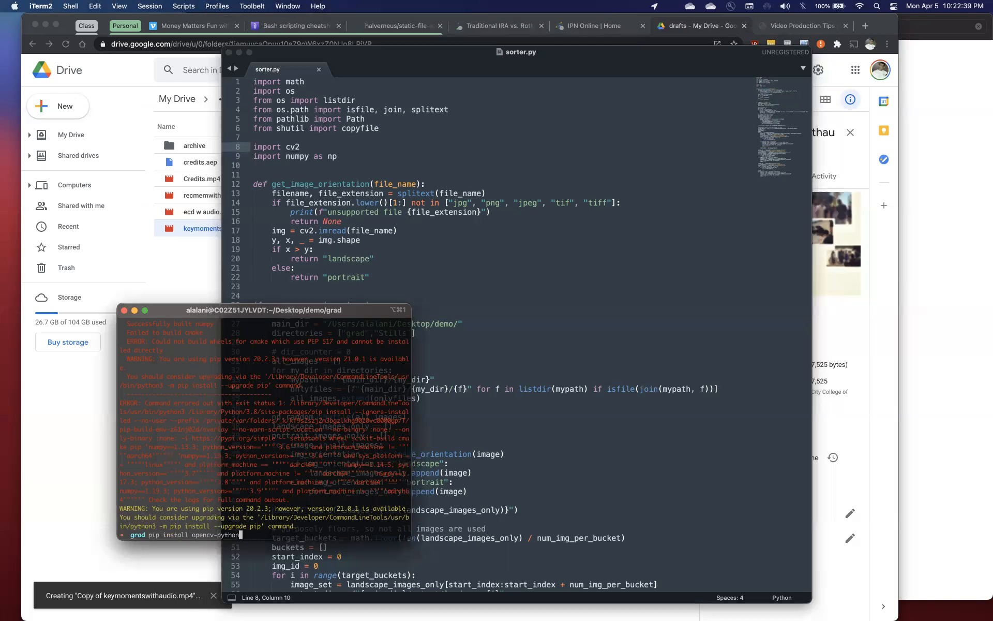
drag(240, 534, 149, 535)
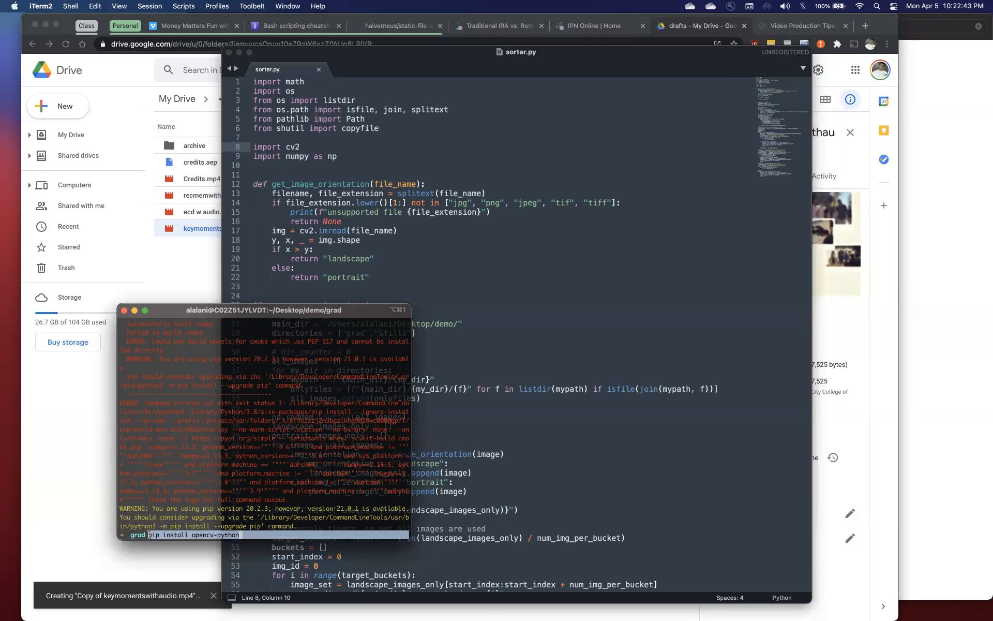
click(238, 539)
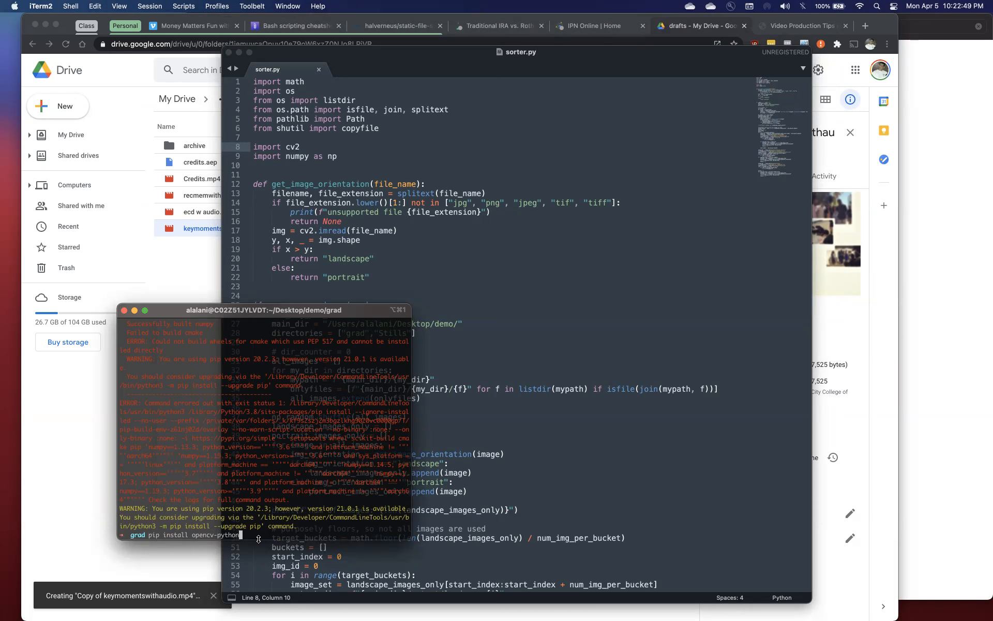
Replace the command at the terminal prompt with pip3 install numpy, without running it
key(Up)
key(ctrl+w)
text(numpy)
drag(221, 535, 144, 535)
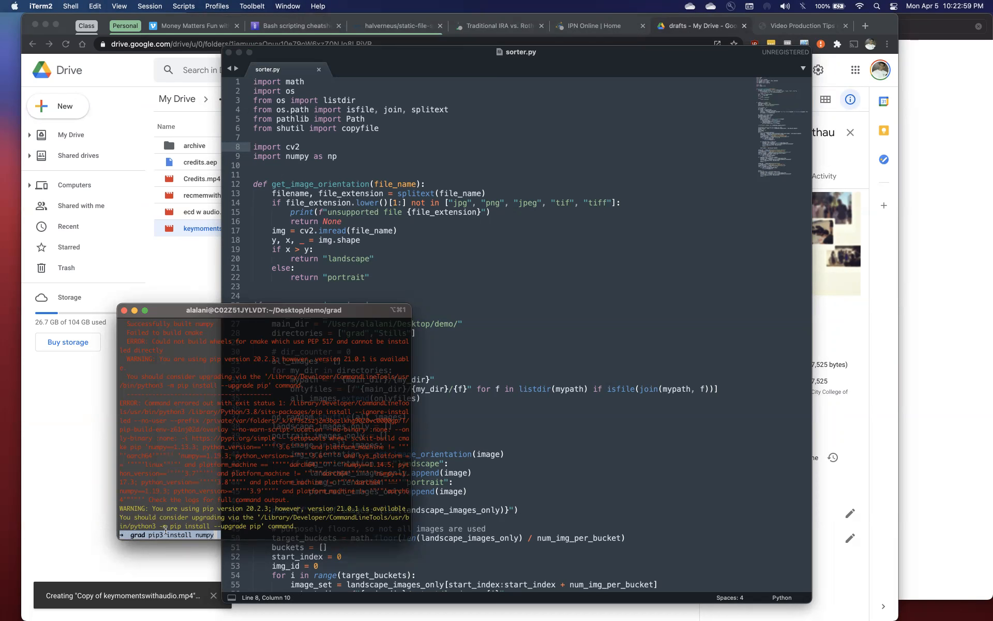
click(234, 537)
Return to Sublime Text, review the two import lines and the sorting code of sorter.py, and switch to PyCharm
click(606, 244)
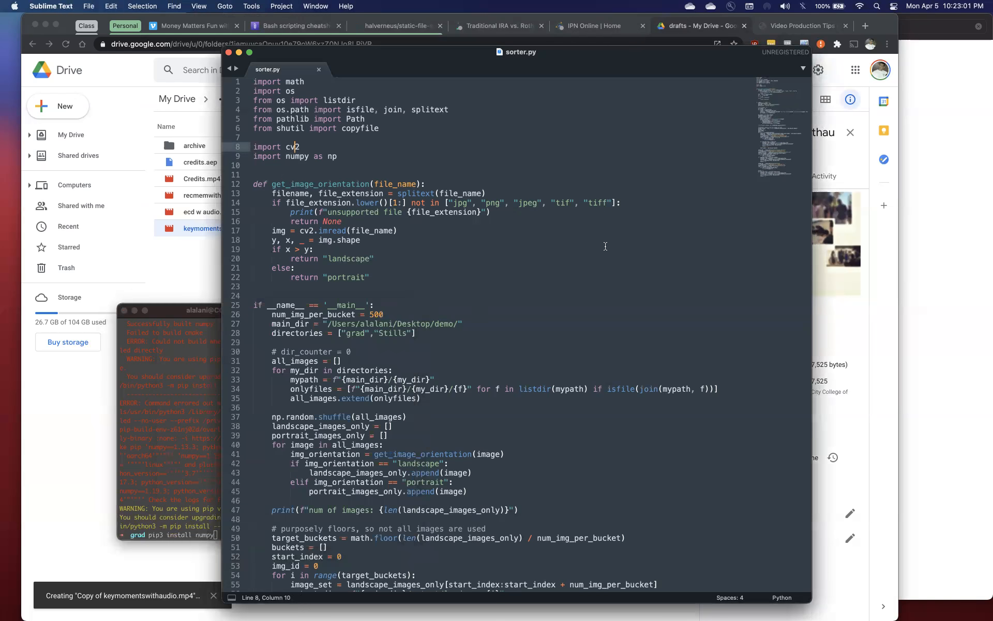
drag(353, 158, 222, 147)
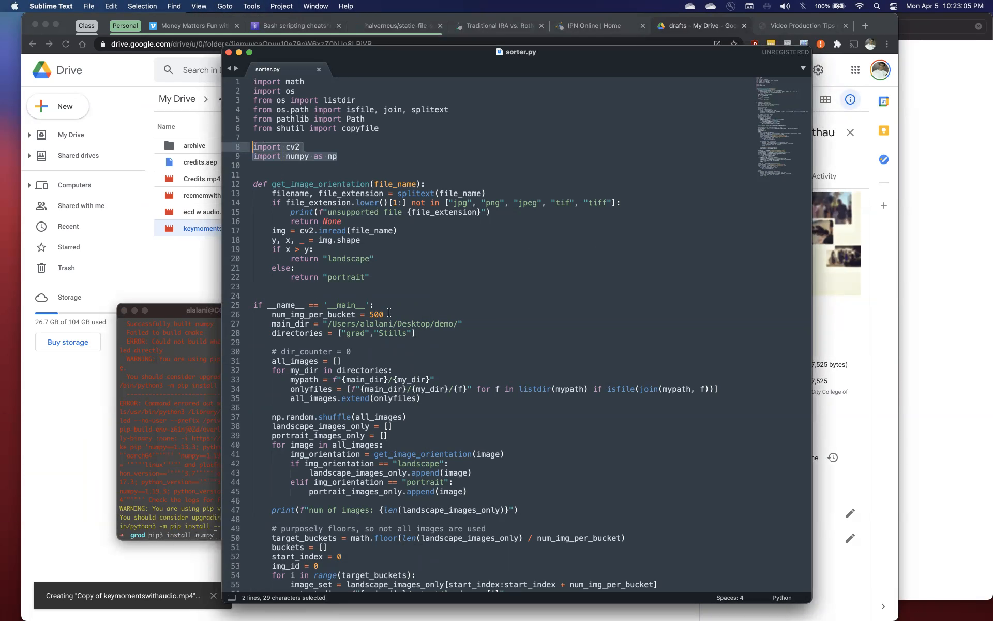
scroll(389, 311, down, 5)
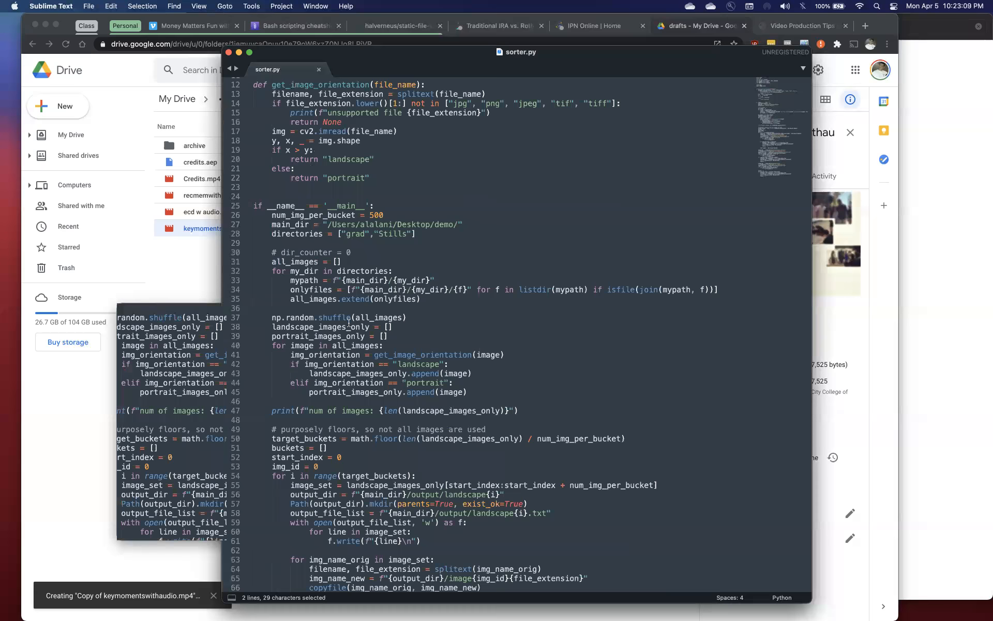
key(ctrl+Right)
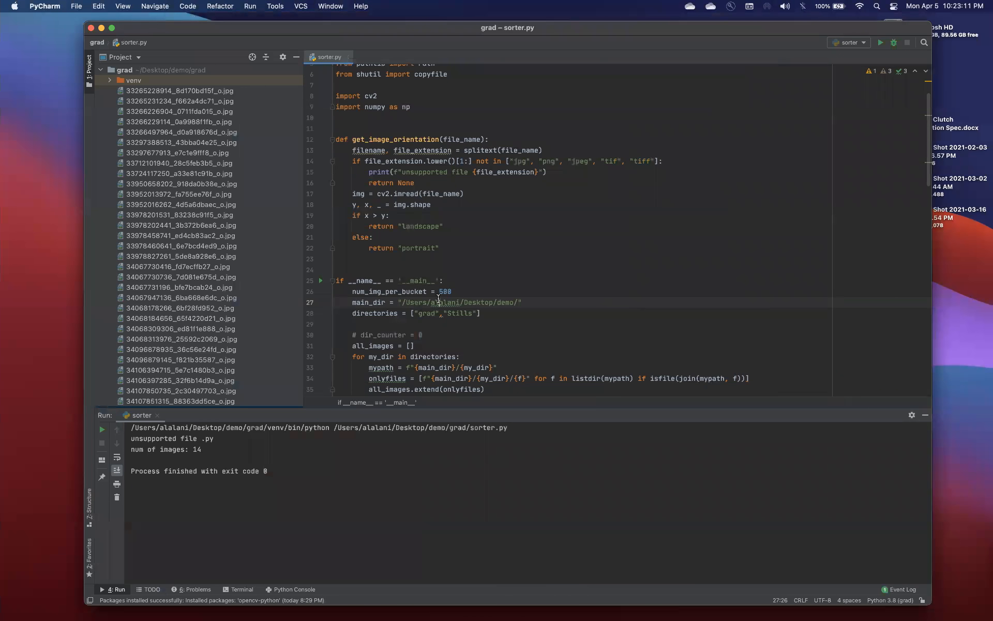
Examine the code in sorter.py that collects the images, shuffles them and separates landscape from portrait files
scroll(446, 291, down, 5)
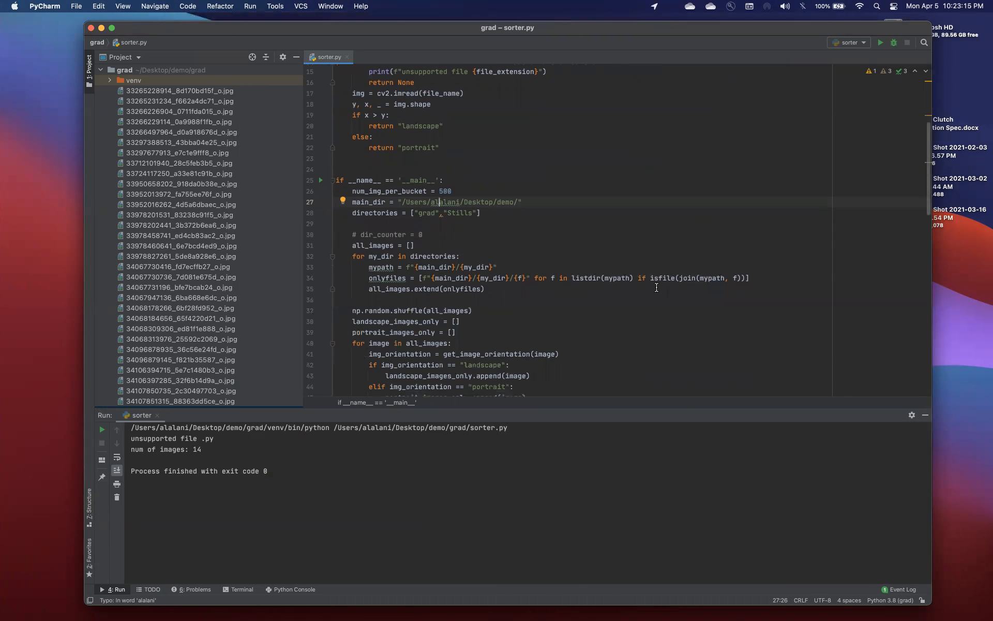
scroll(656, 287, down, 7)
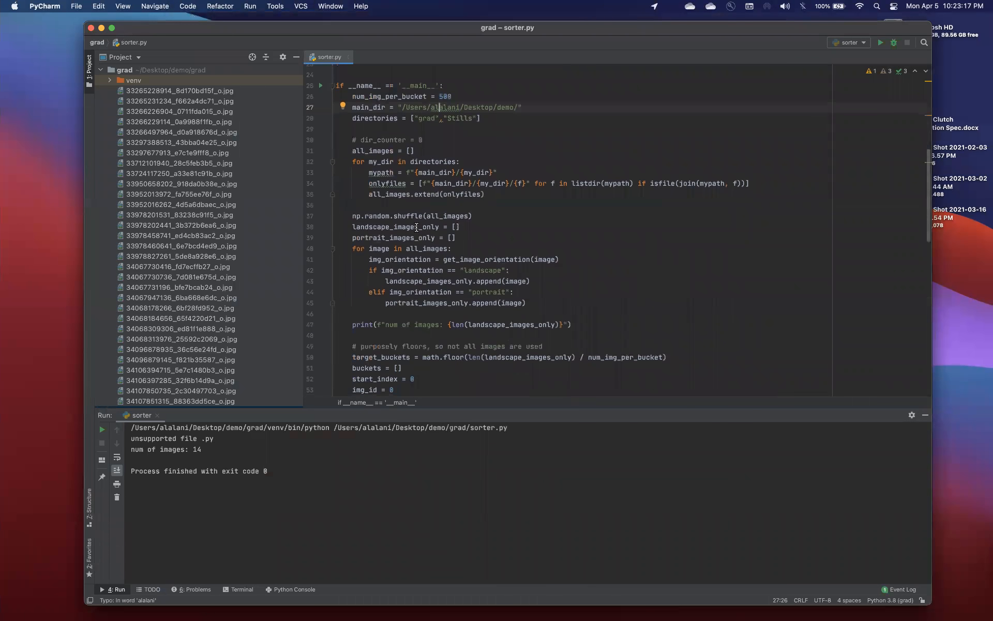
scroll(460, 217, down, 1)
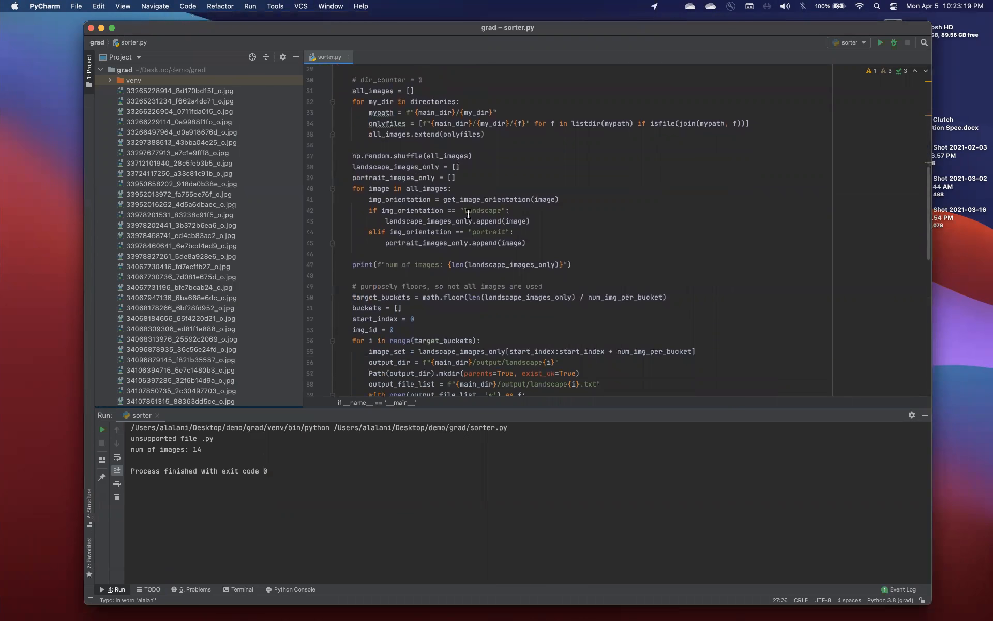
double_click(477, 210)
double_click(487, 232)
scroll(487, 231, down, 2)
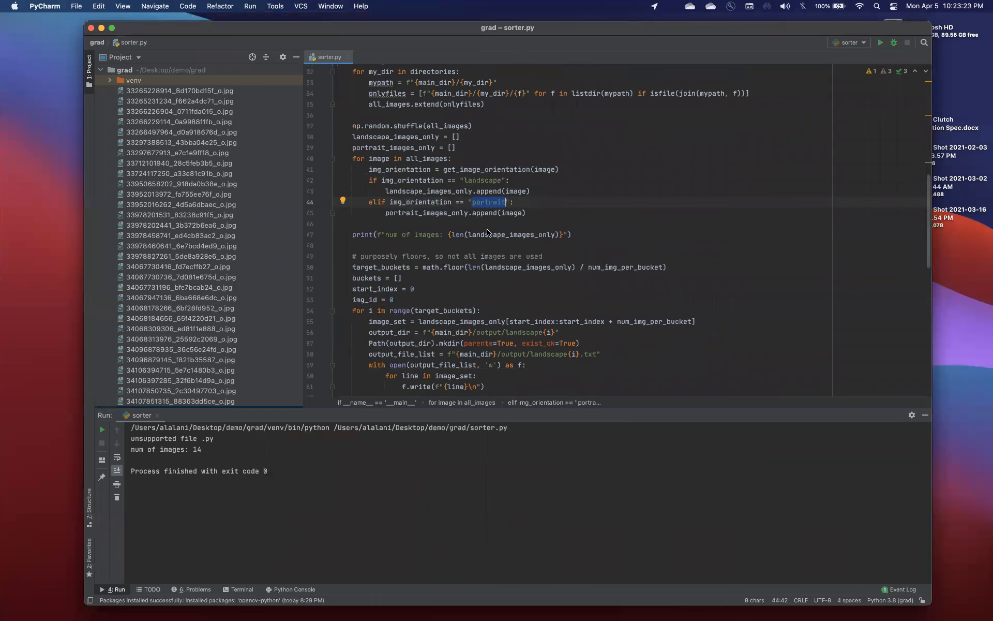
scroll(486, 233, down, 3)
click(449, 245)
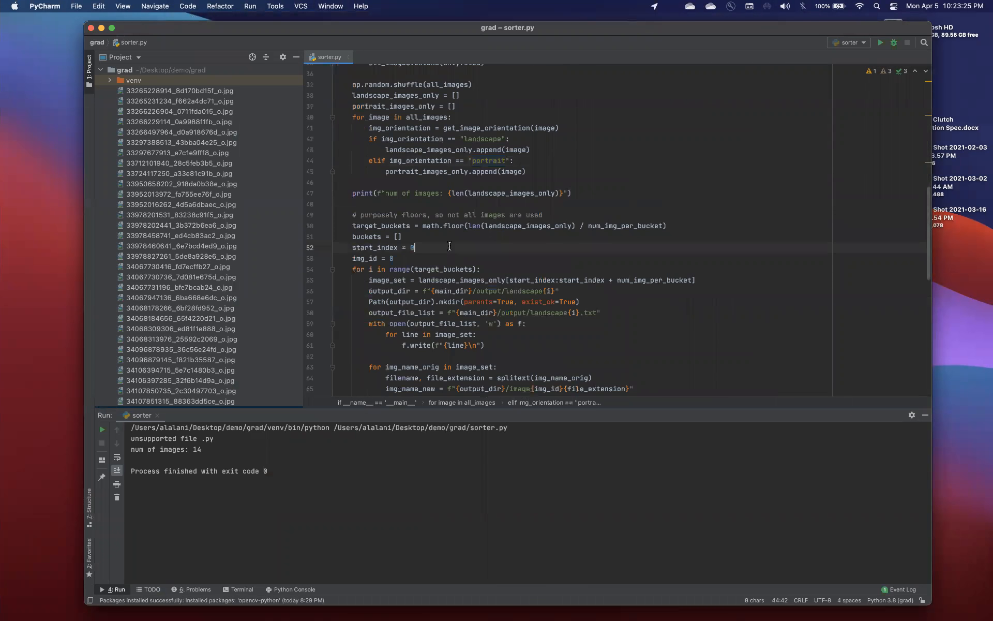
Examine the bucket loop in sorter.py, focusing on the output/landscape{i} folder path and the image copying lines
scroll(449, 246, down, 3)
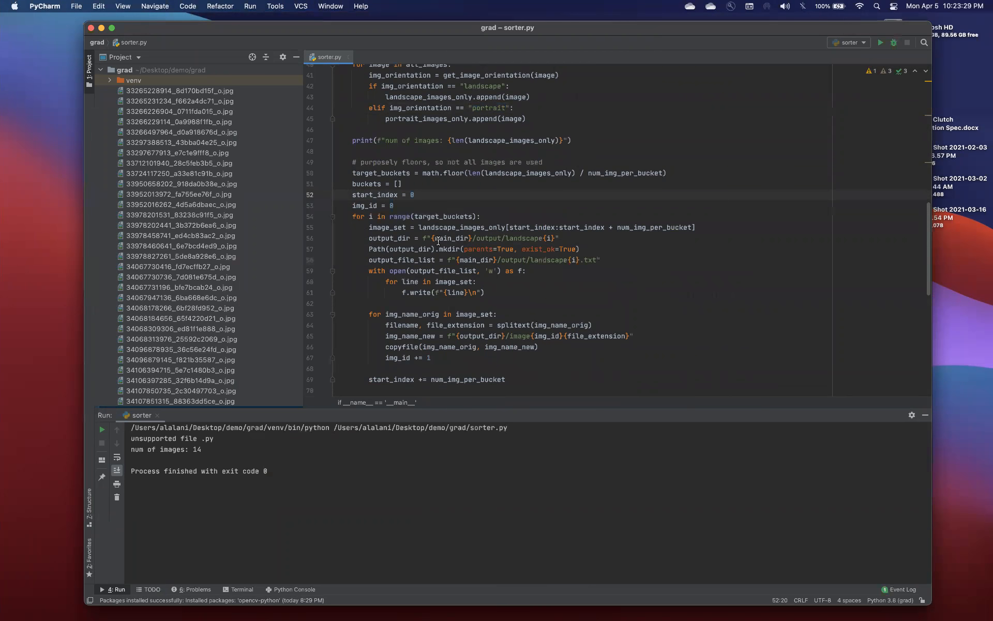
double_click(488, 238)
click(522, 237)
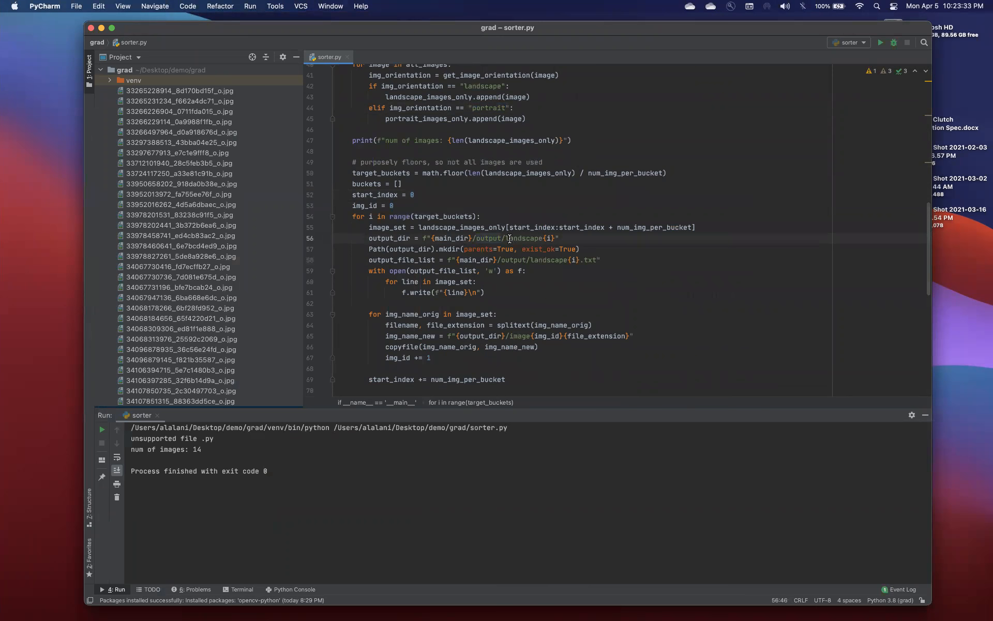
drag(508, 238, 543, 238)
click(490, 238)
scroll(520, 286, down, 2)
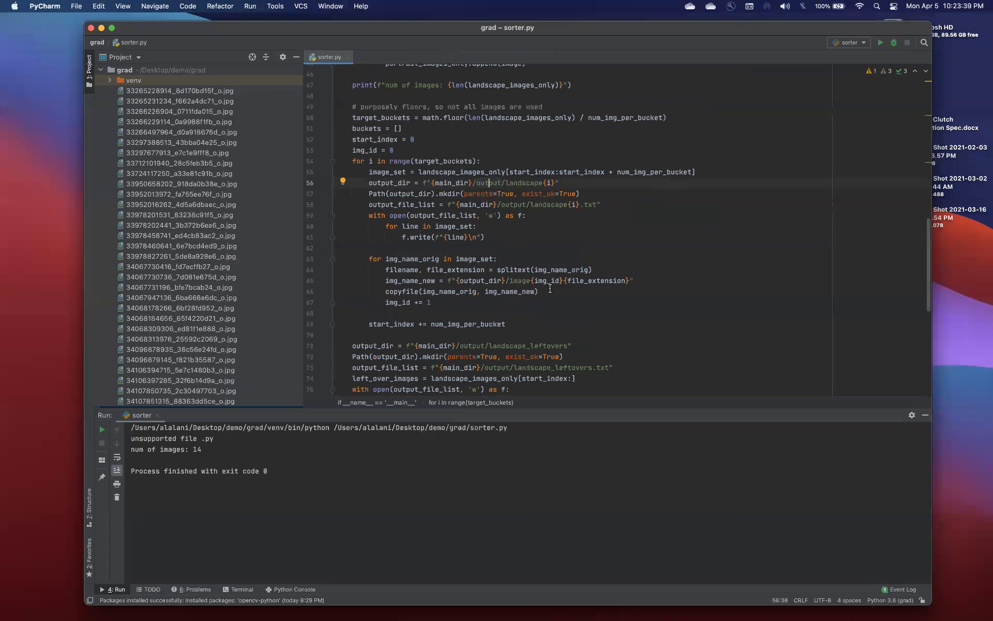
Examine the sorter.py sections that write the landscape_leftovers and portraits folders and their text lists
scroll(541, 291, down, 5)
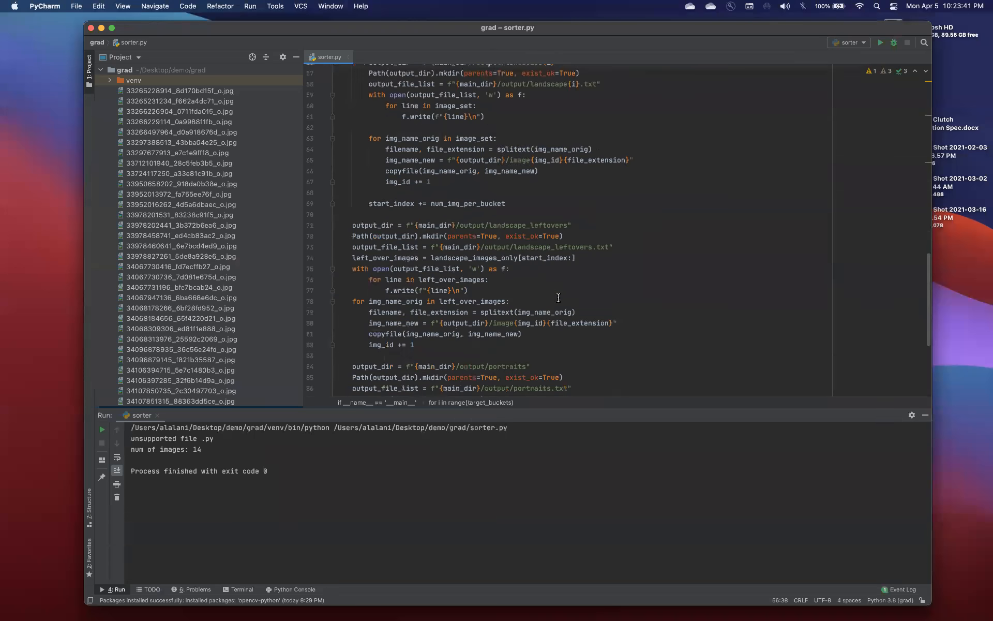
scroll(558, 298, down, 2)
double_click(531, 317)
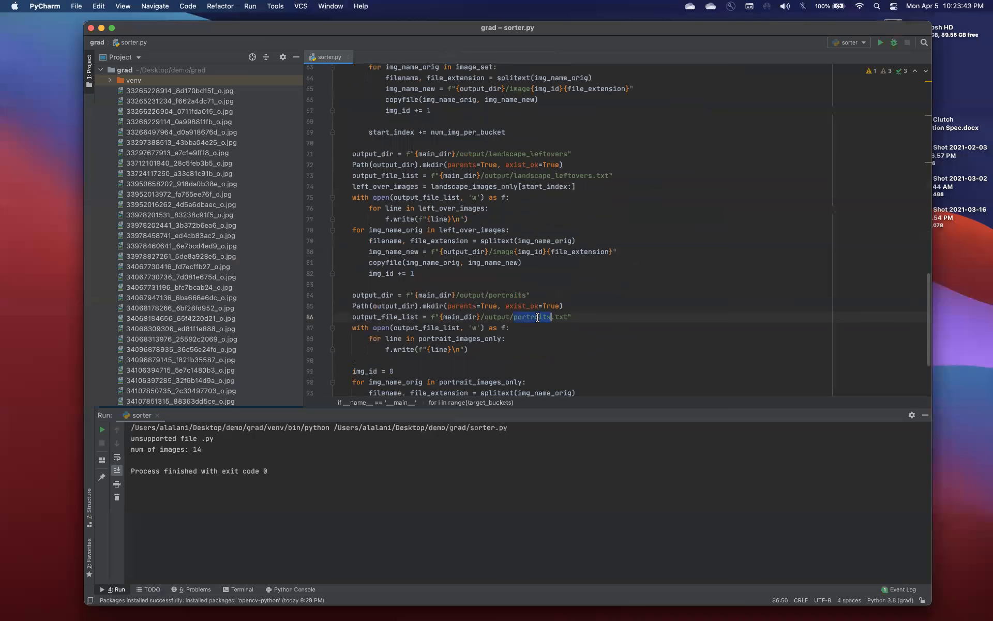
double_click(501, 295)
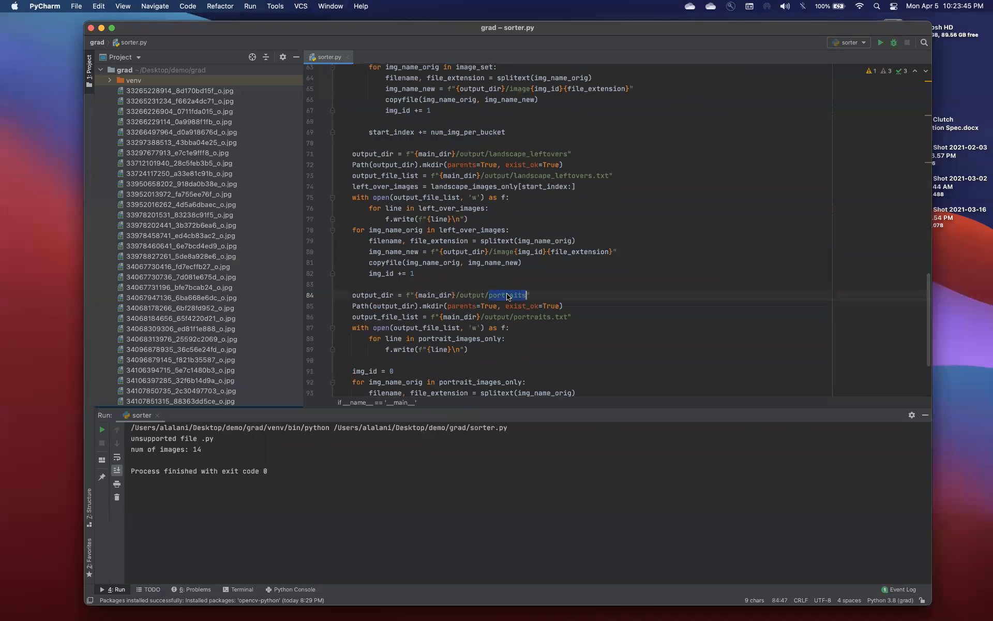
scroll(500, 299, down, 4)
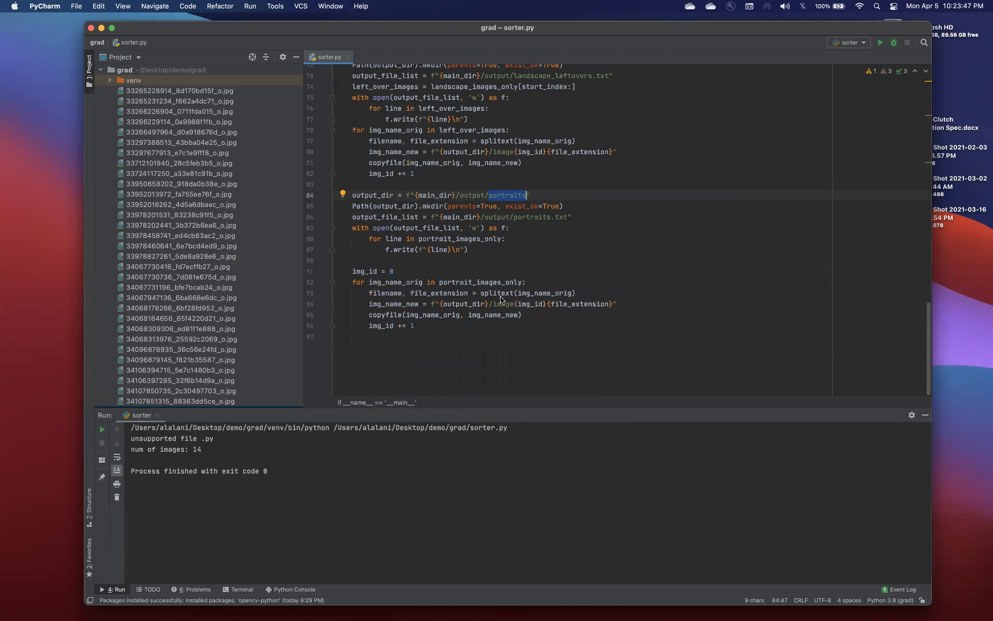
Return to the main settings of sorter.py, shift the editor window to uncover the desktop, and run the script
scroll(501, 299, up, 20)
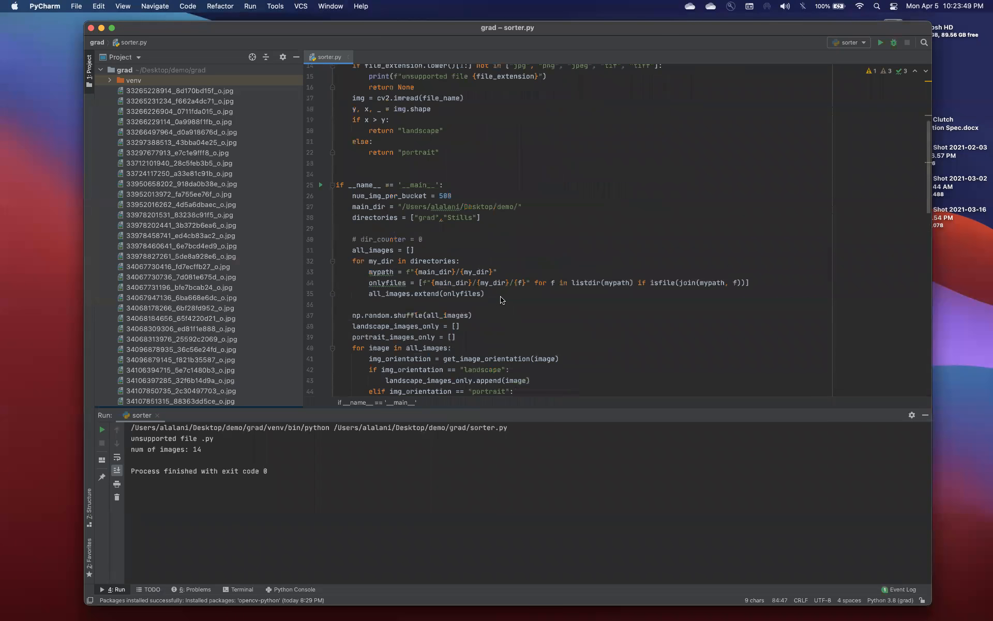
click(499, 287)
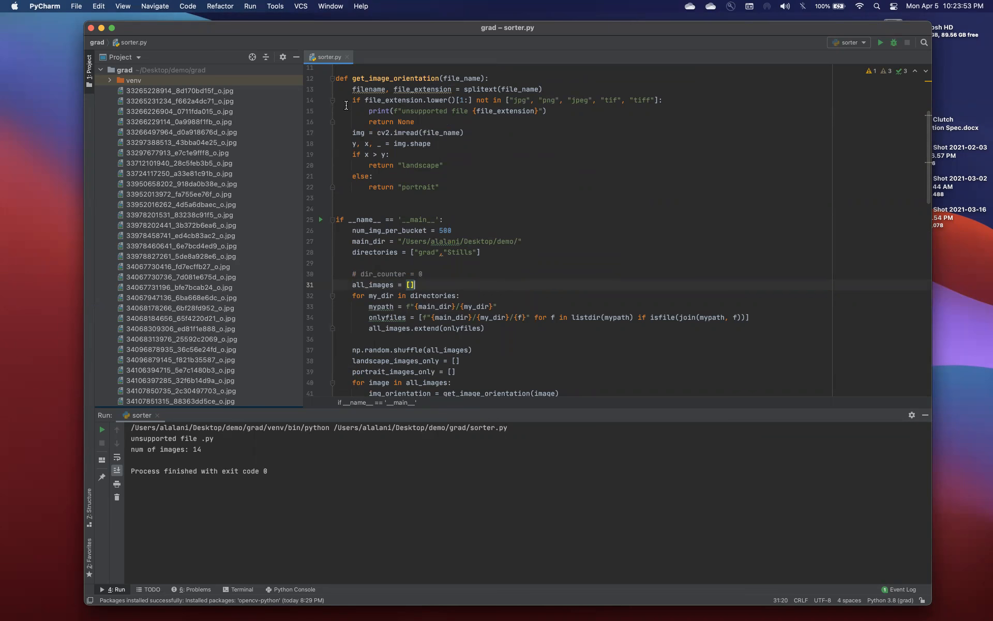
drag(667, 28, 639, 59)
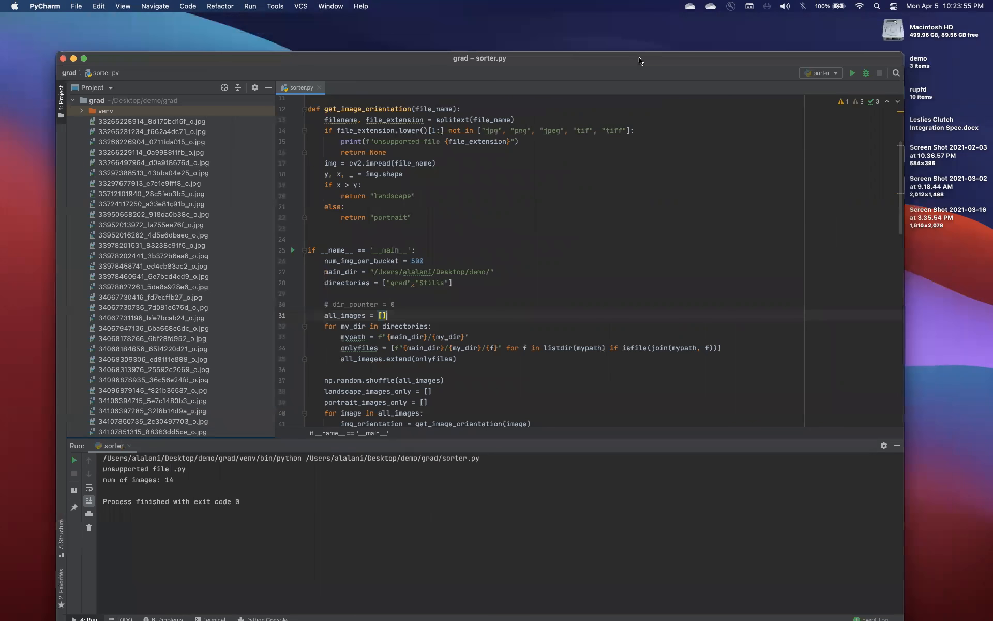
click(852, 72)
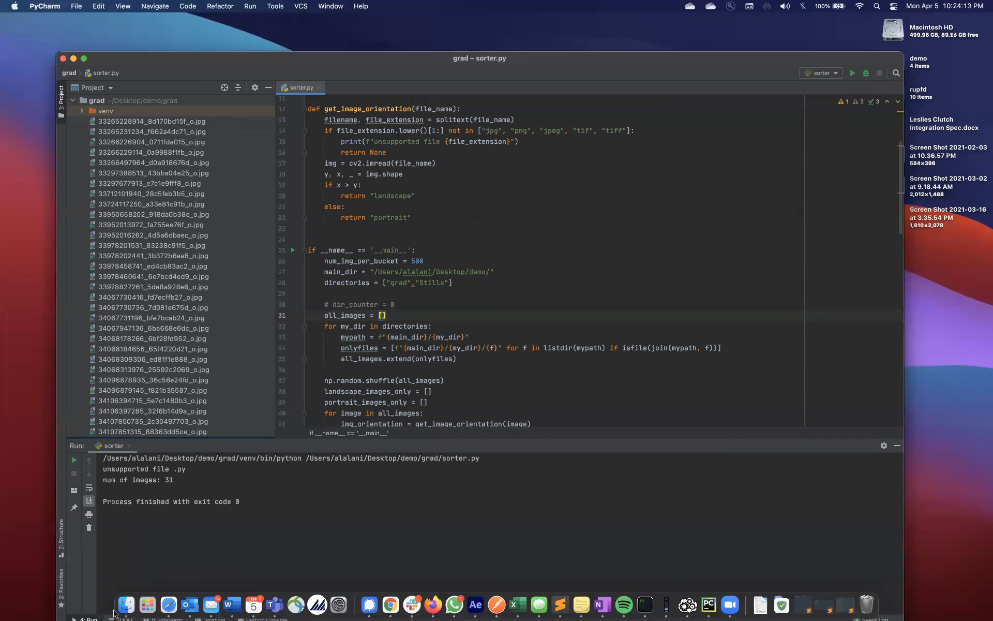
Switch to Finder and open the landscape_leftovers folder inside the demo project's output folder, selecting image0.jpg
click(126, 610)
scroll(421, 193, left, 1)
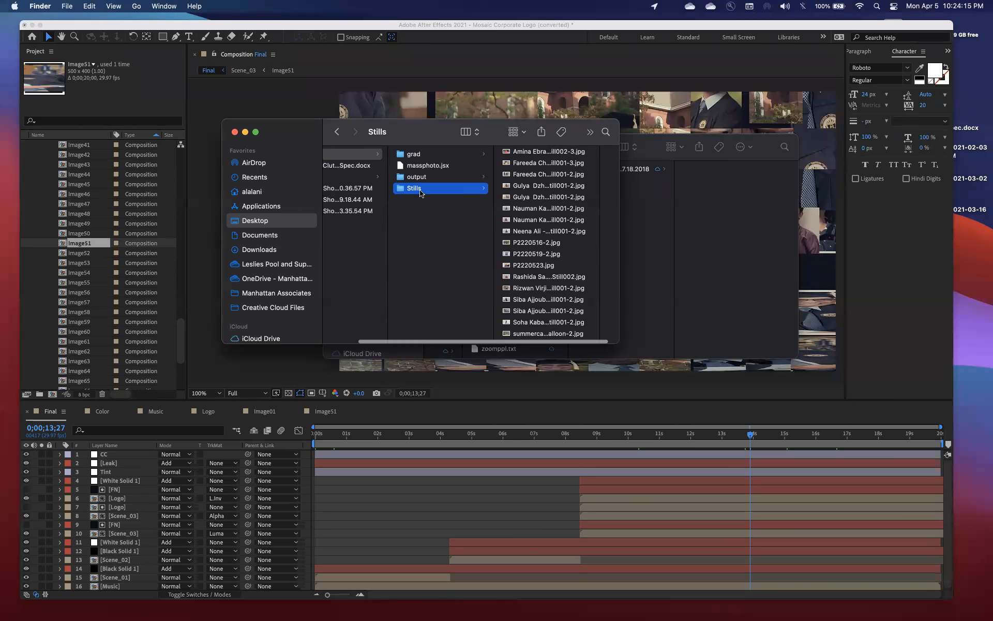
scroll(420, 193, left, 1)
click(470, 177)
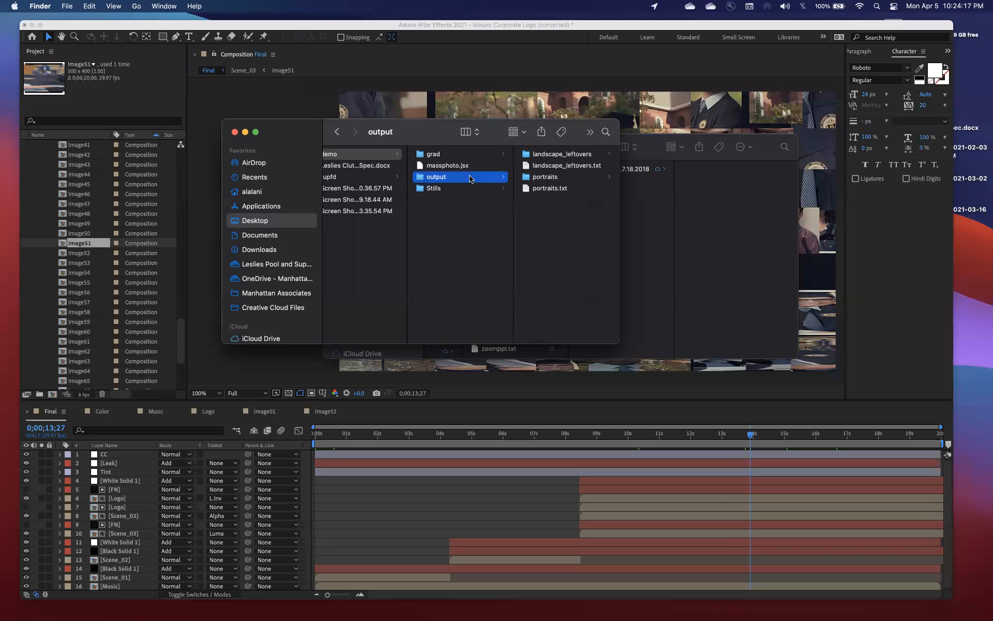
click(578, 154)
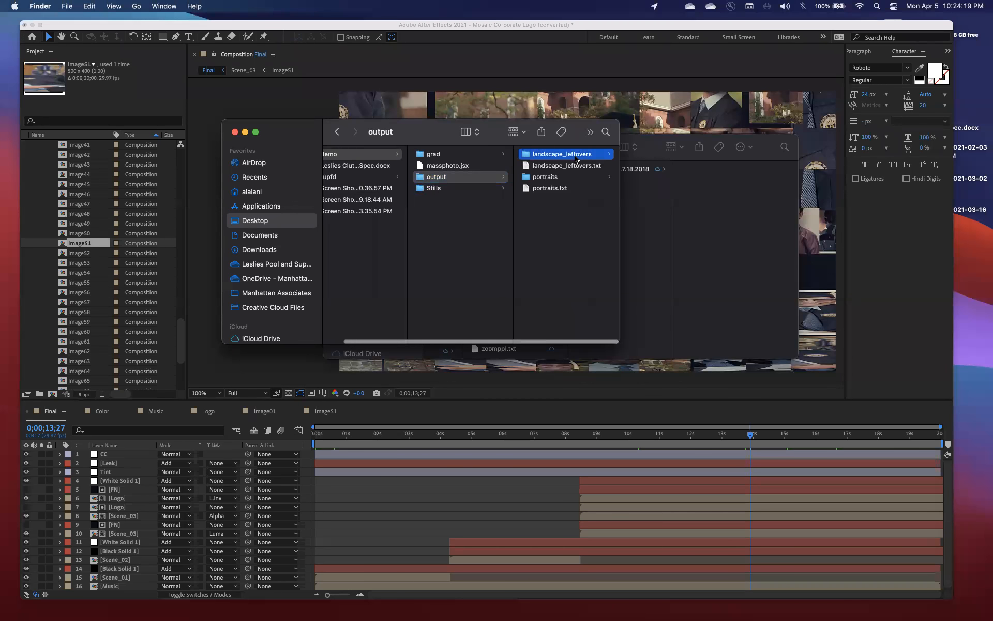
click(556, 156)
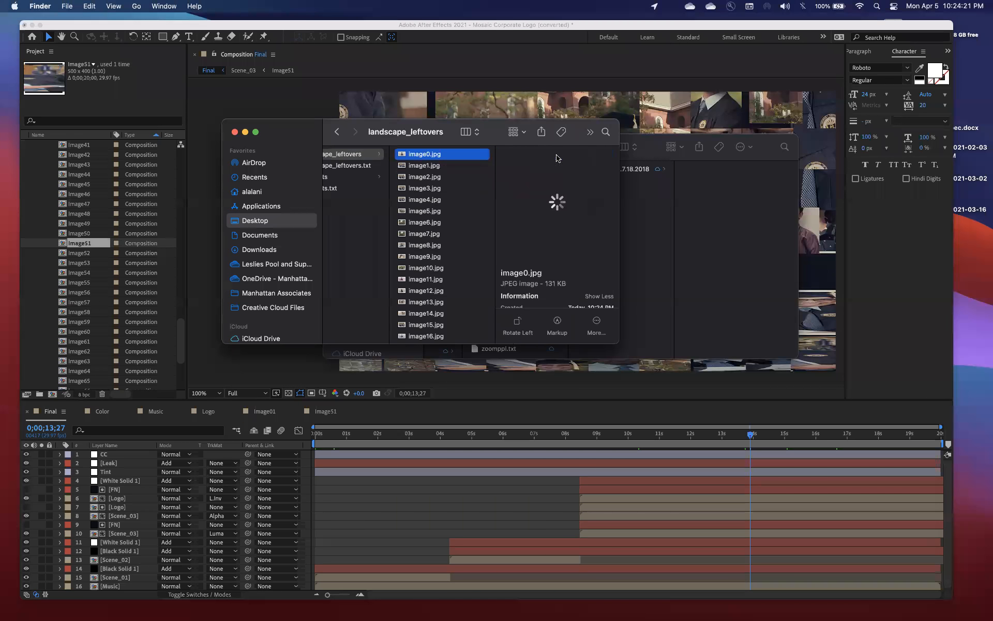
Preview the first landscape photos, from image0.jpg through image5.jpg, to check their orientation
key(space)
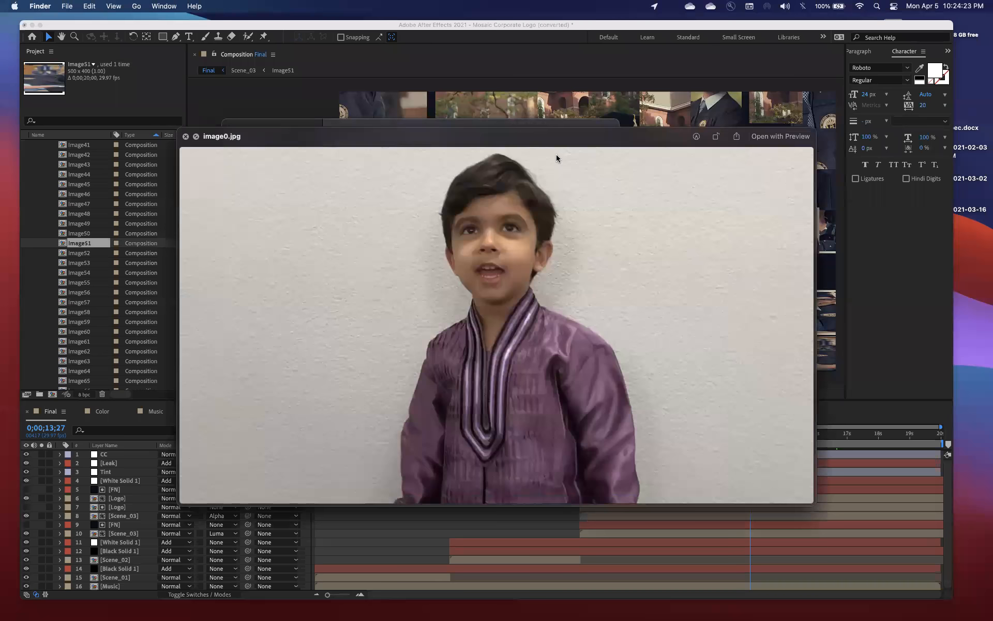
key(Down)
key(Down)
key(space)
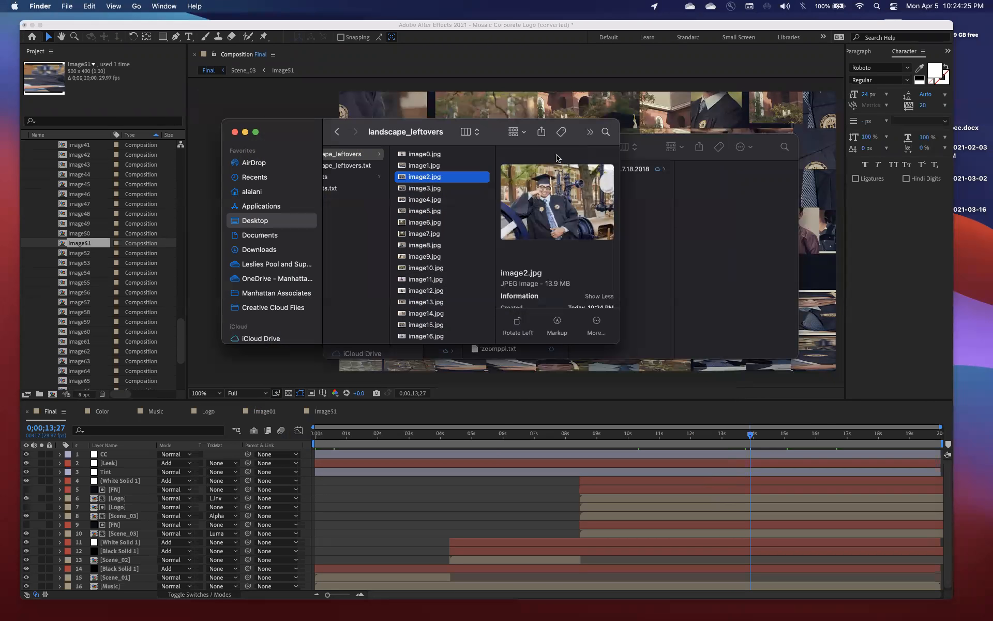
key(Down)
key(Down)
key(Down)
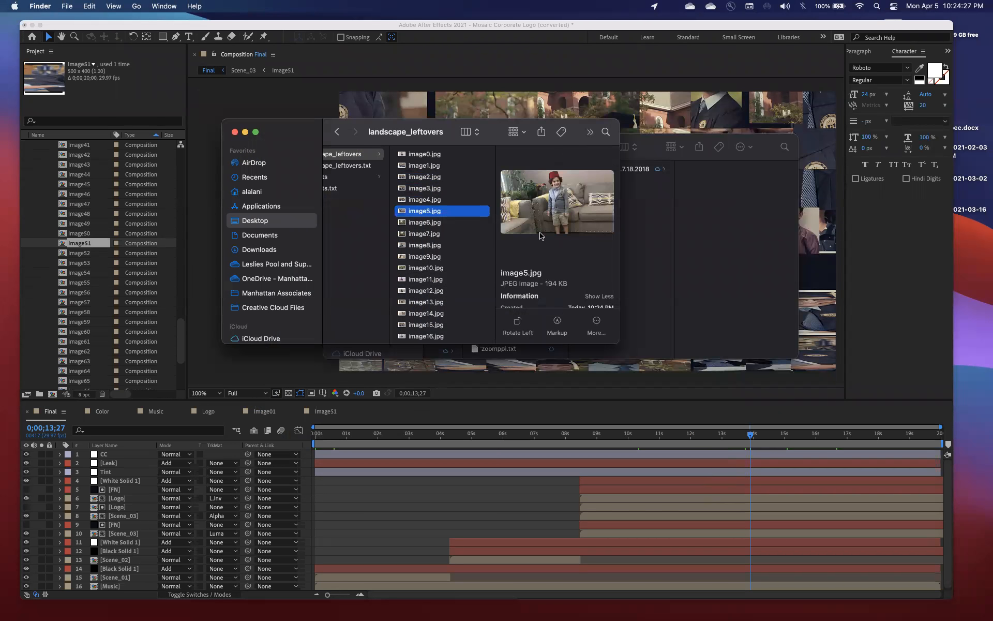
Preview further landscape photos in the list, including image13.jpg, image25.jpg, image26.jpg and image29.jpg
click(436, 299)
key(space)
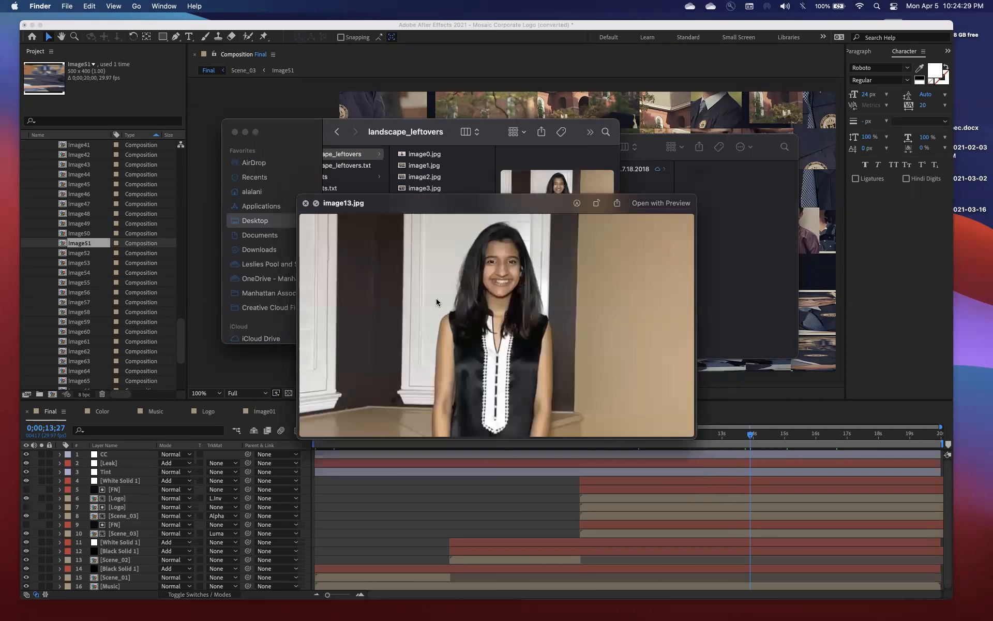
key(Down)
key(Down)
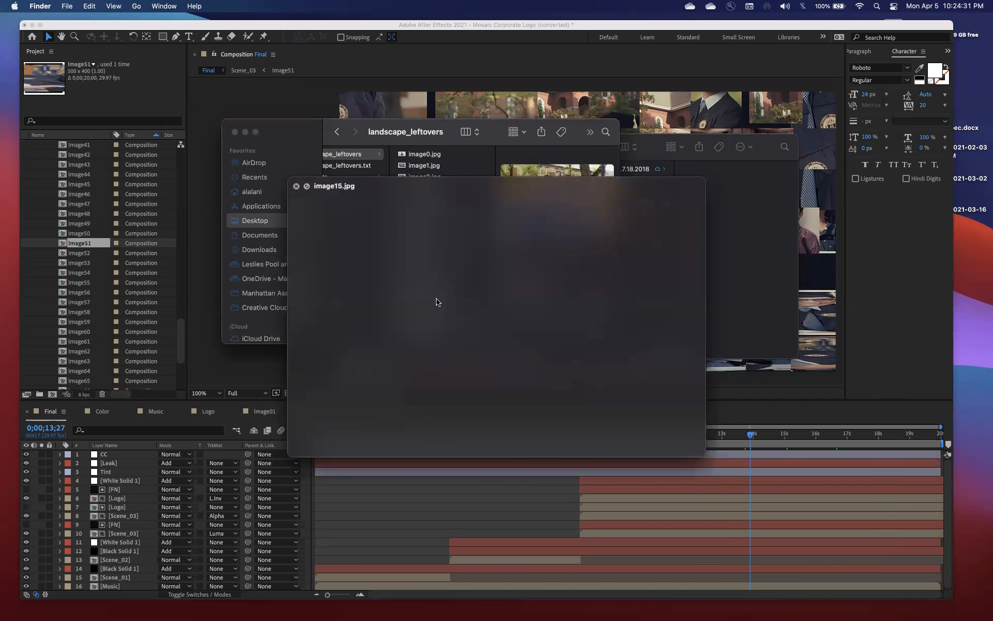
key(space)
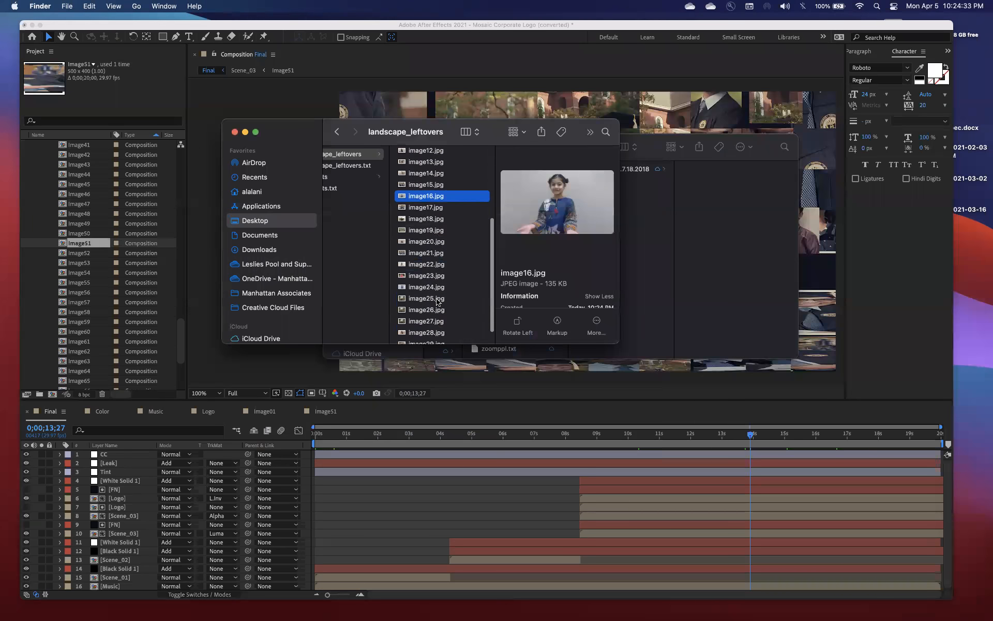
click(437, 300)
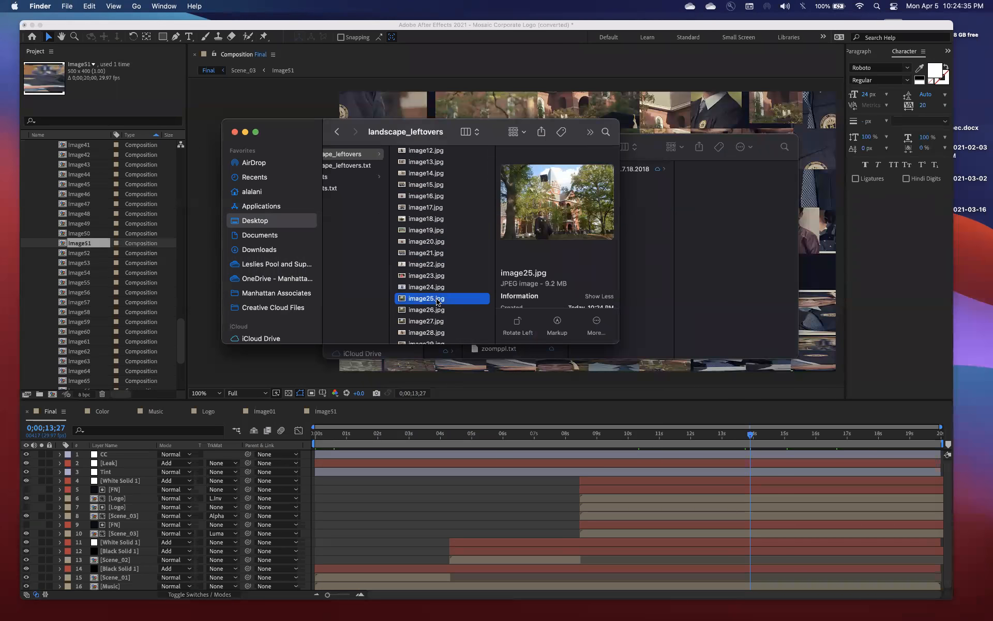
key(space)
key(Down)
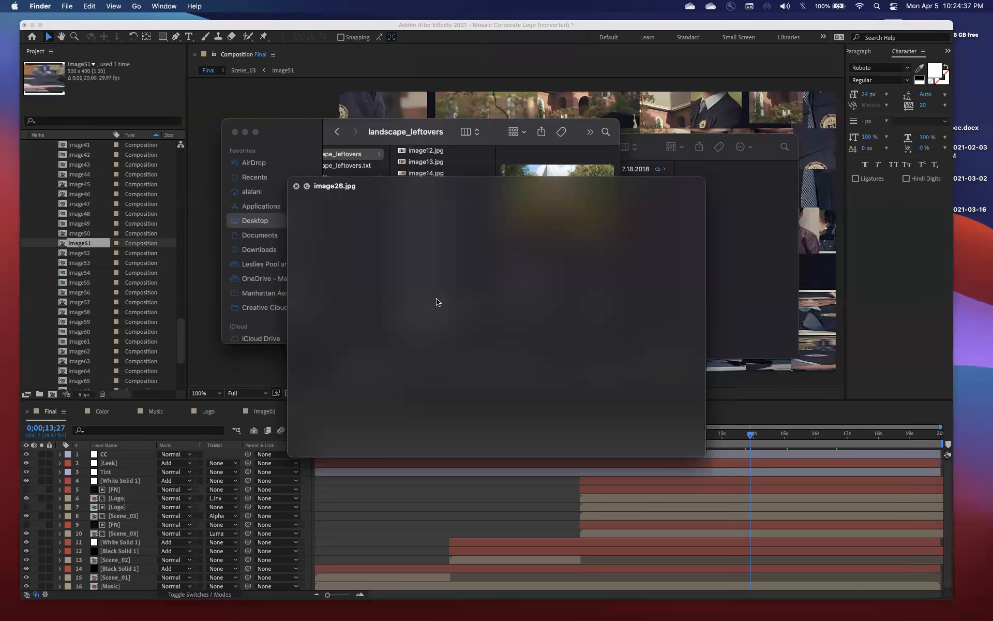
key(space)
scroll(438, 316, down, 1)
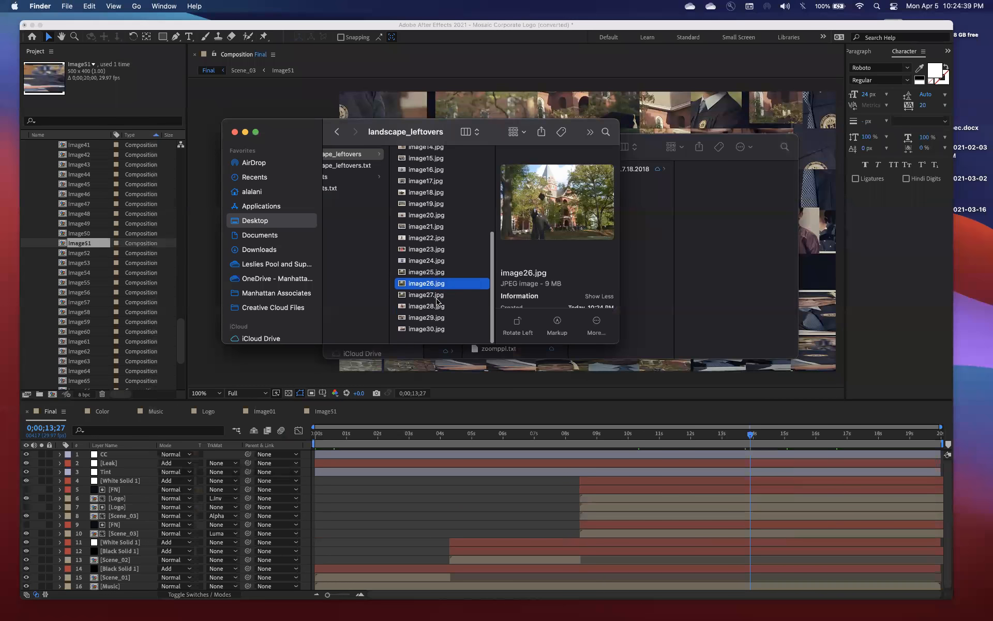
click(437, 322)
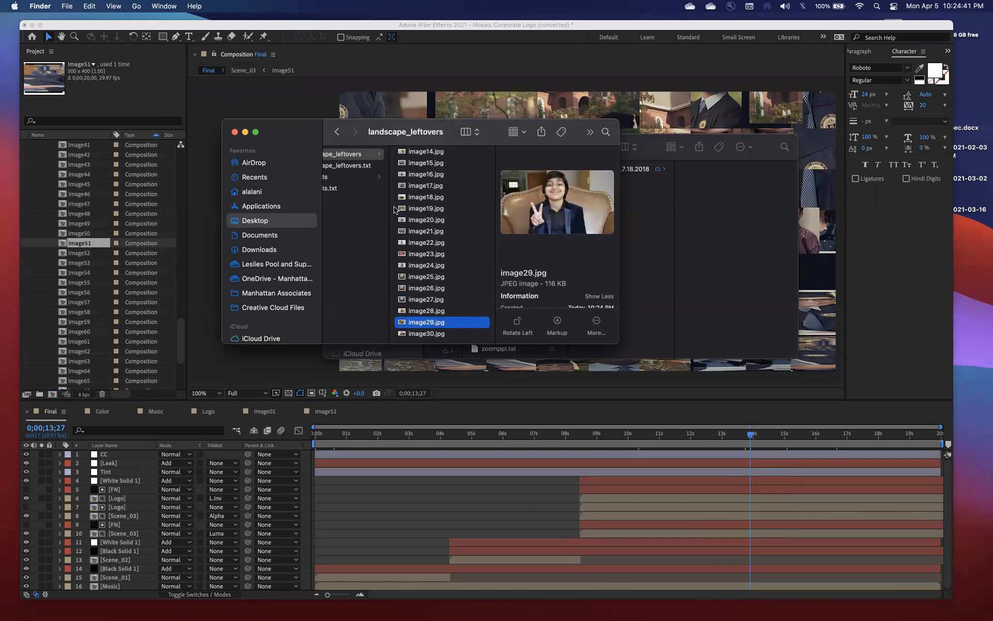
Open the portraits output folder and preview several photos, including image0.jpg, image9.jpg and image15.jpg
click(355, 177)
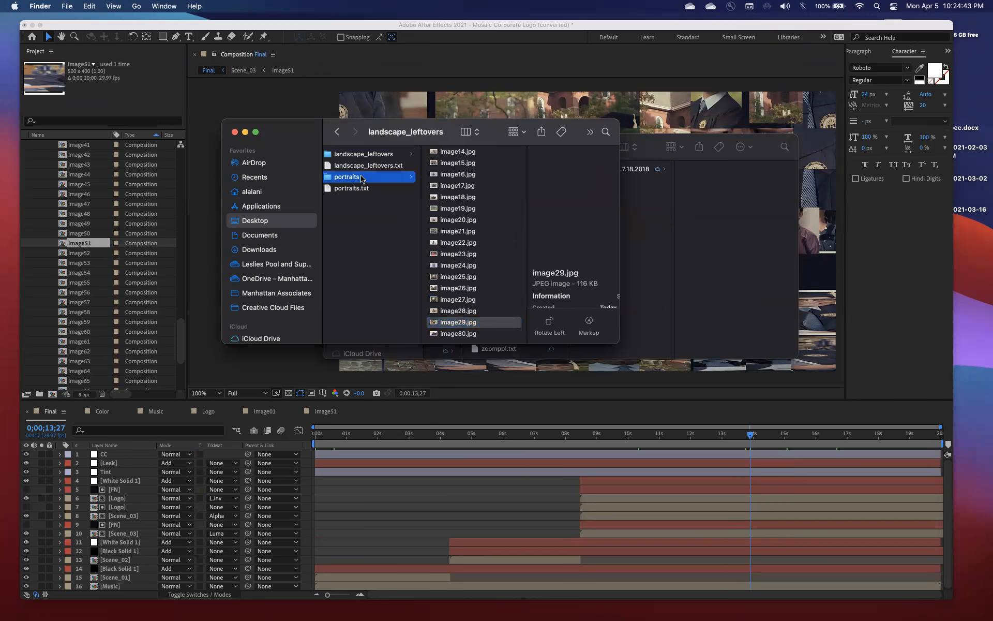
click(490, 154)
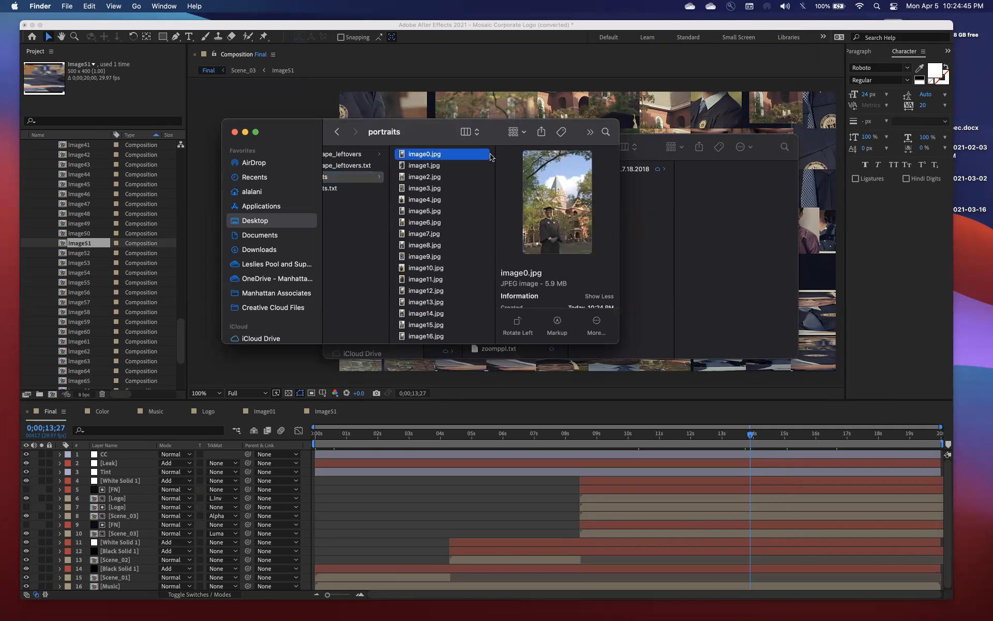
key(space)
key(Down)
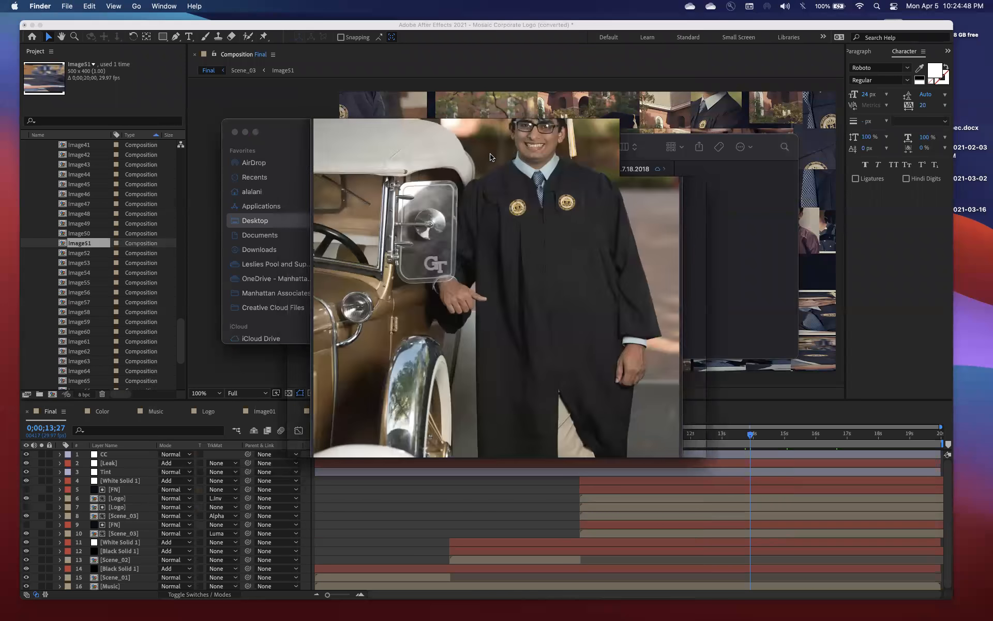
key(space)
click(452, 253)
scroll(440, 289, down, 1)
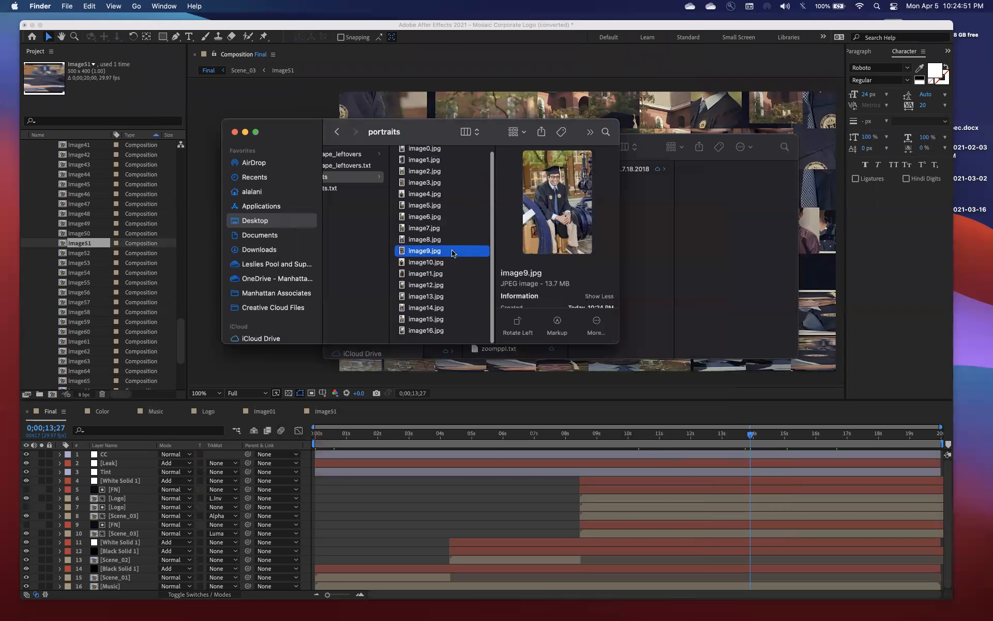
click(428, 325)
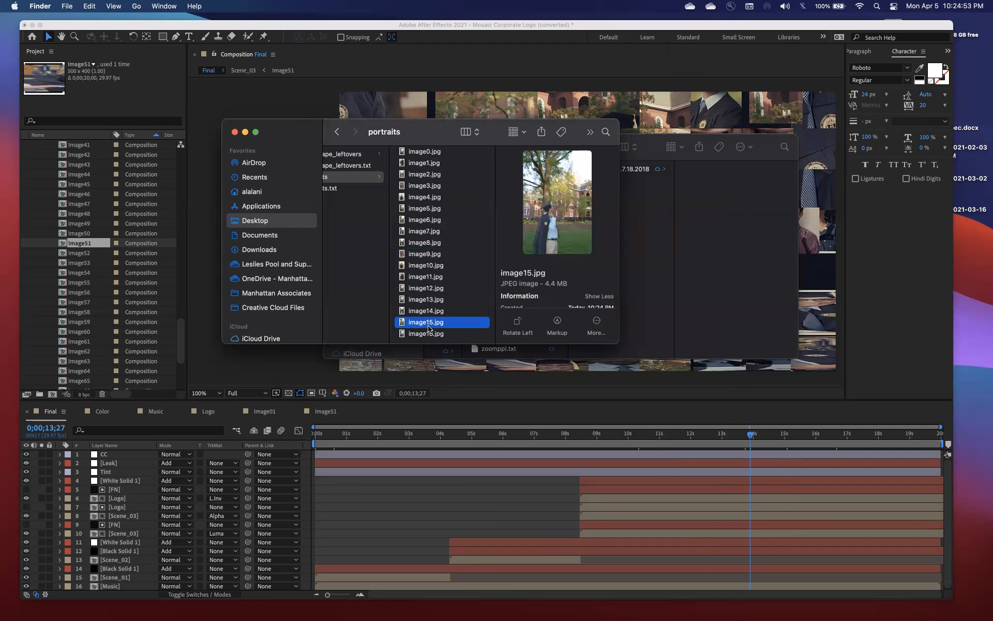
Preview landscape_leftovers.txt in the output folder to read the source paths of the landscape photos
scroll(380, 199, left, 3)
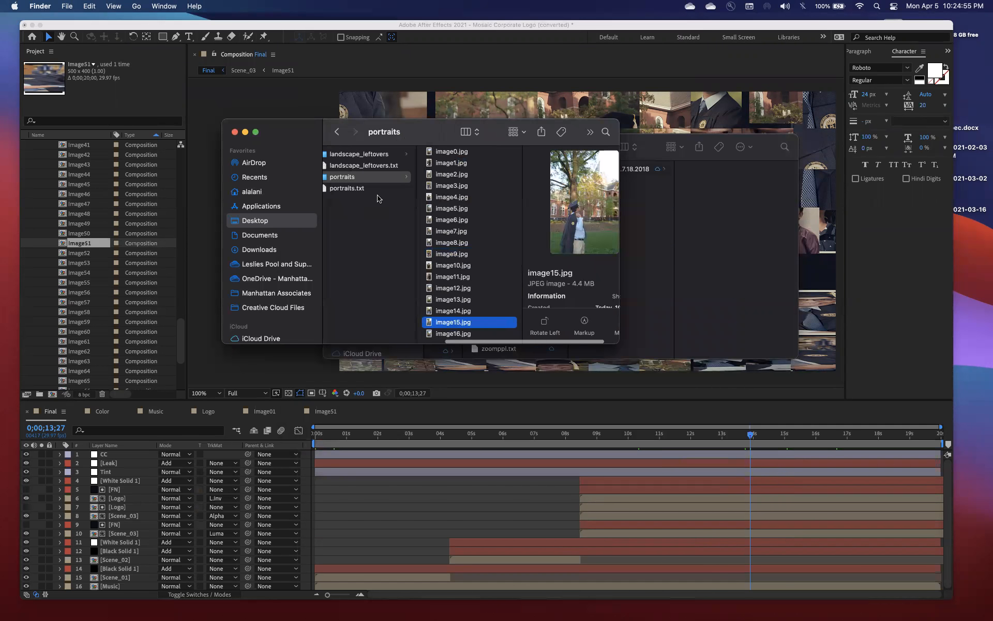
click(375, 165)
key(space)
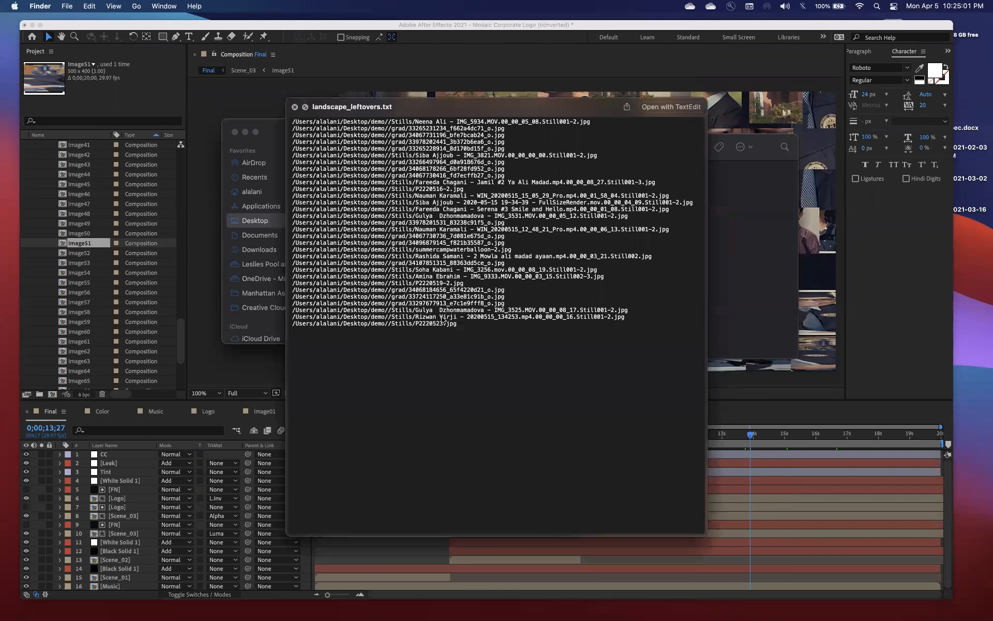
key(space)
Preview portraits.txt in the output folder, and review the numbered image files in the portraits folder
click(388, 190)
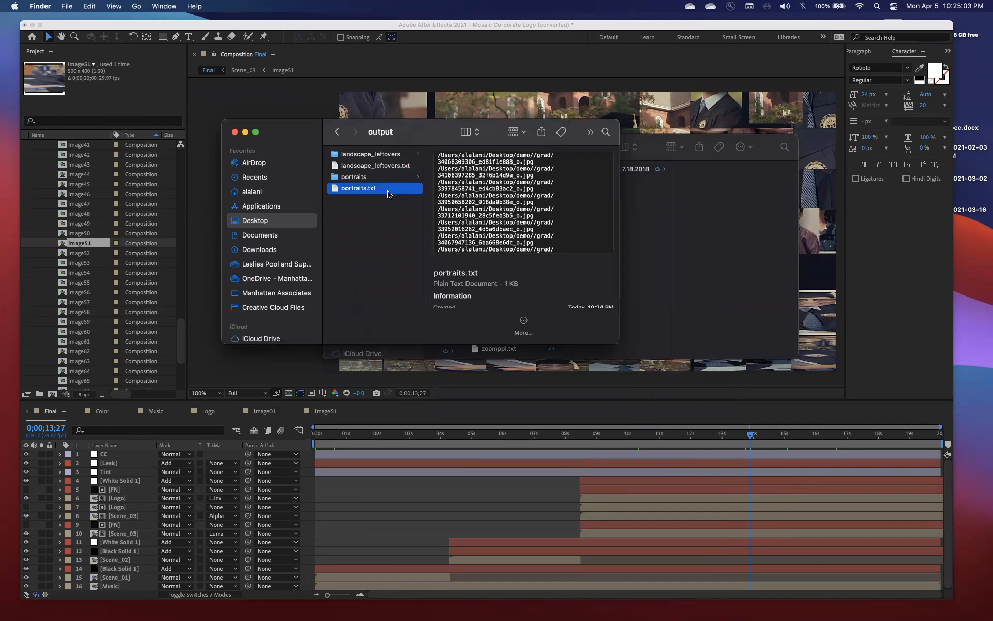
key(space)
key(space)
key(Up)
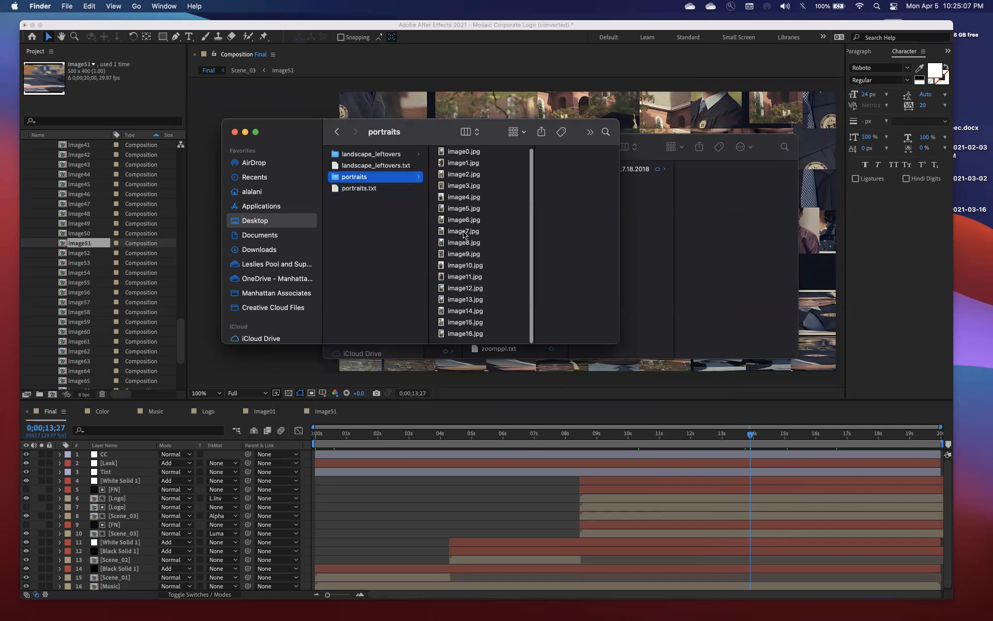
scroll(492, 303, down, 1)
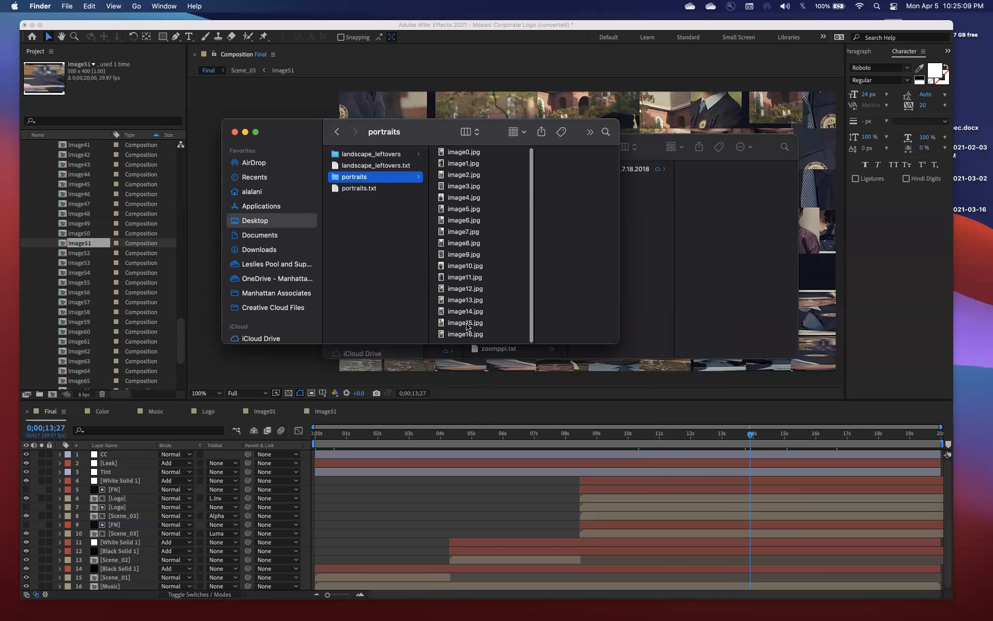
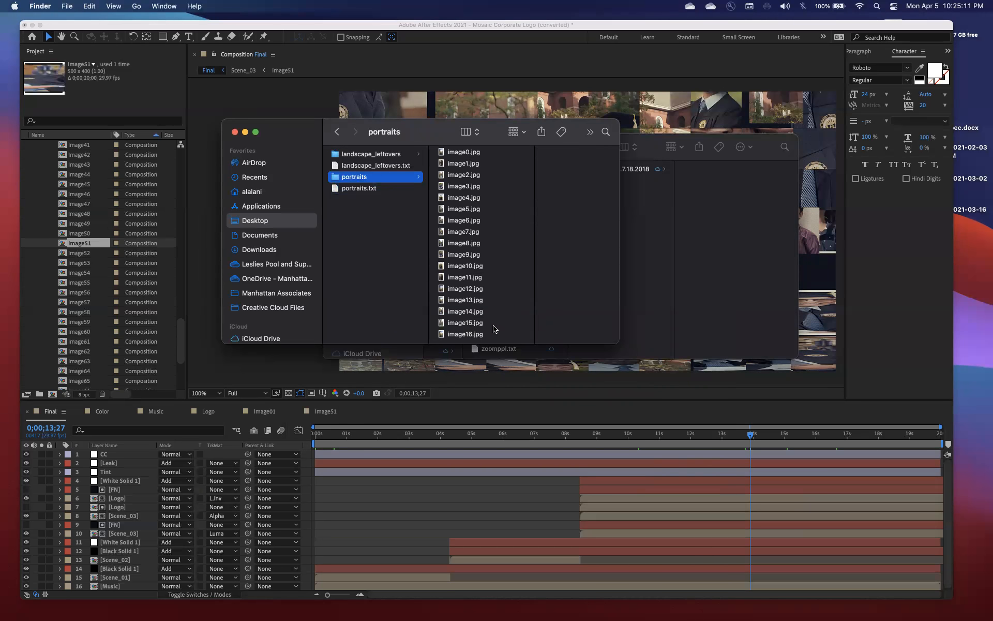
Switch to After Effects and undo the photo placement in the compositions and the photo import into the imagestouse folder
click(89, 232)
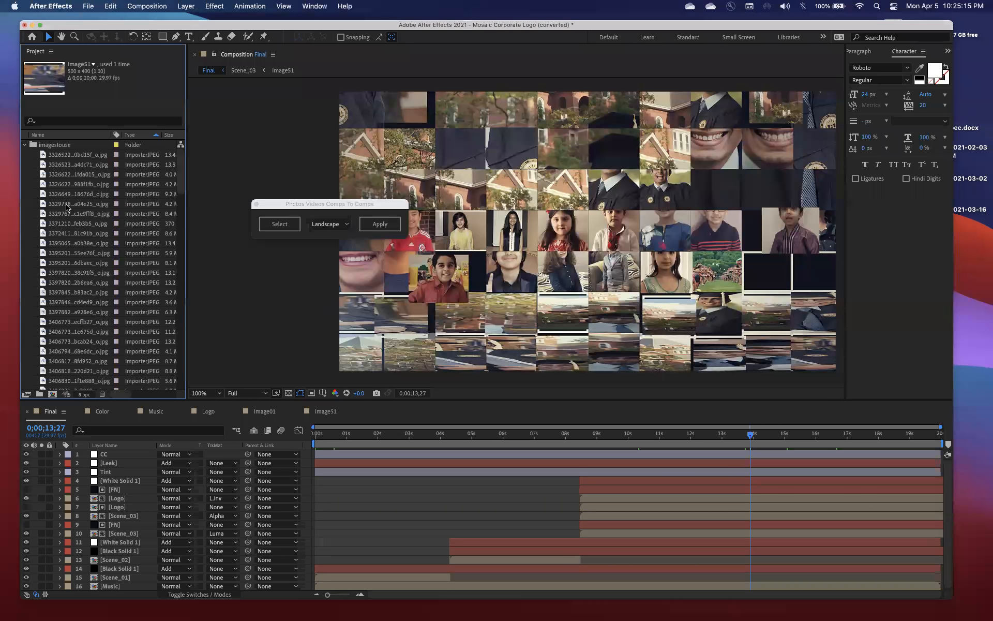
click(42, 147)
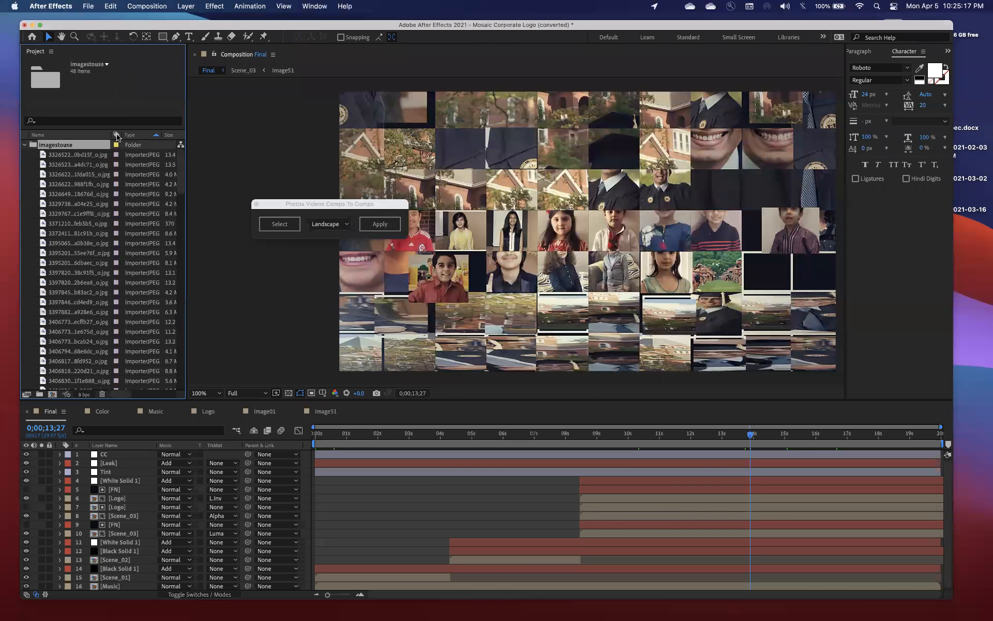
click(89, 6)
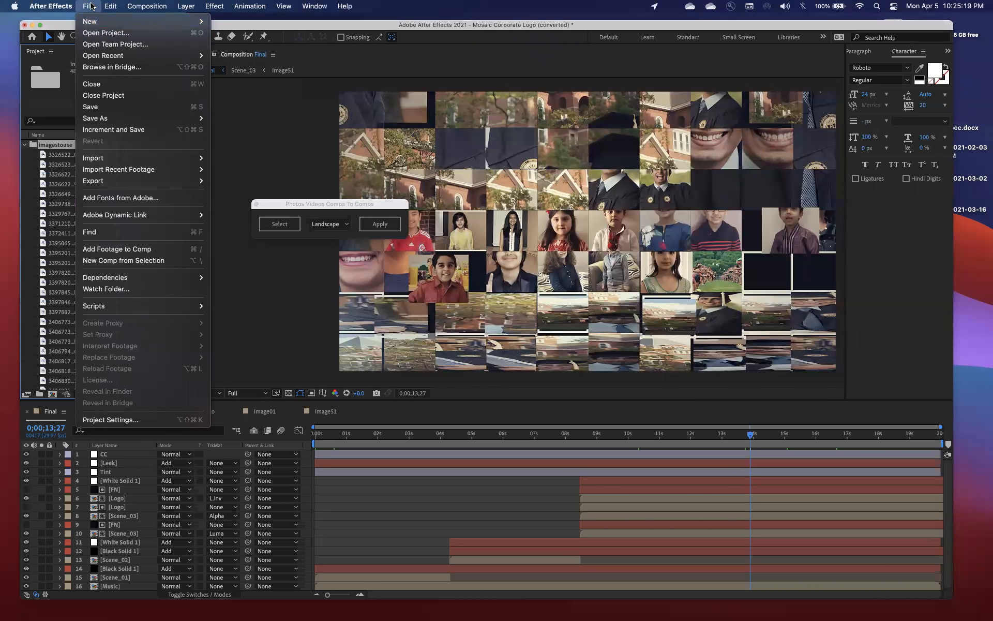
click(91, 5)
click(93, 204)
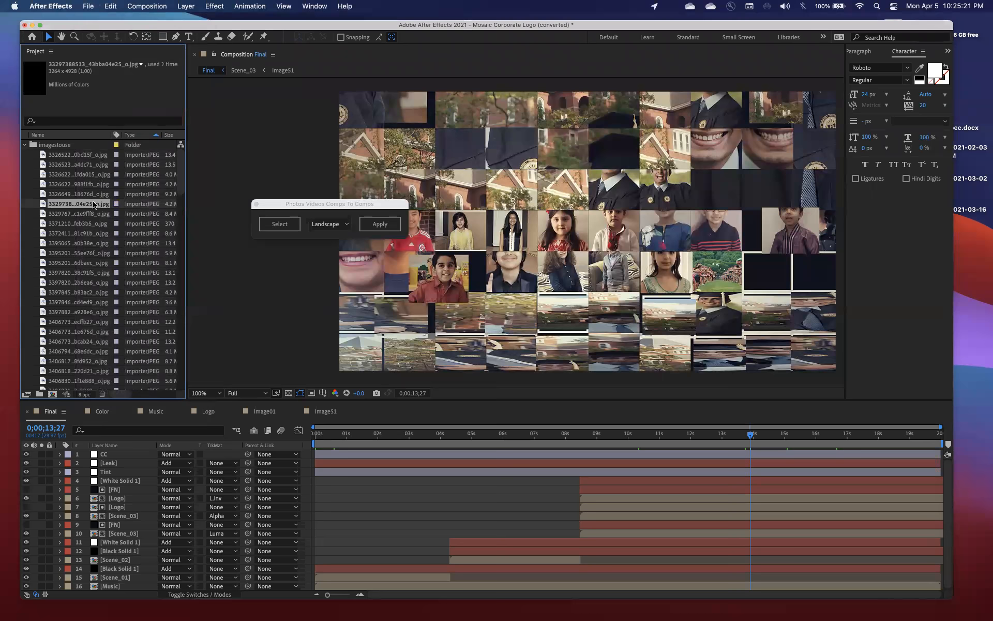
key(super+z)
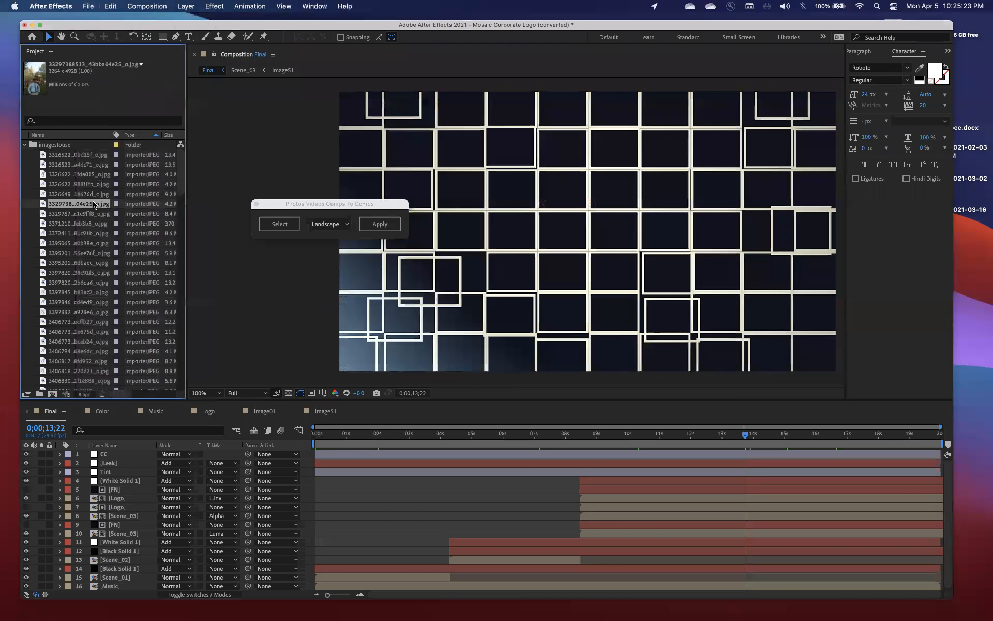
key(super+z)
click(66, 194)
key(super+z)
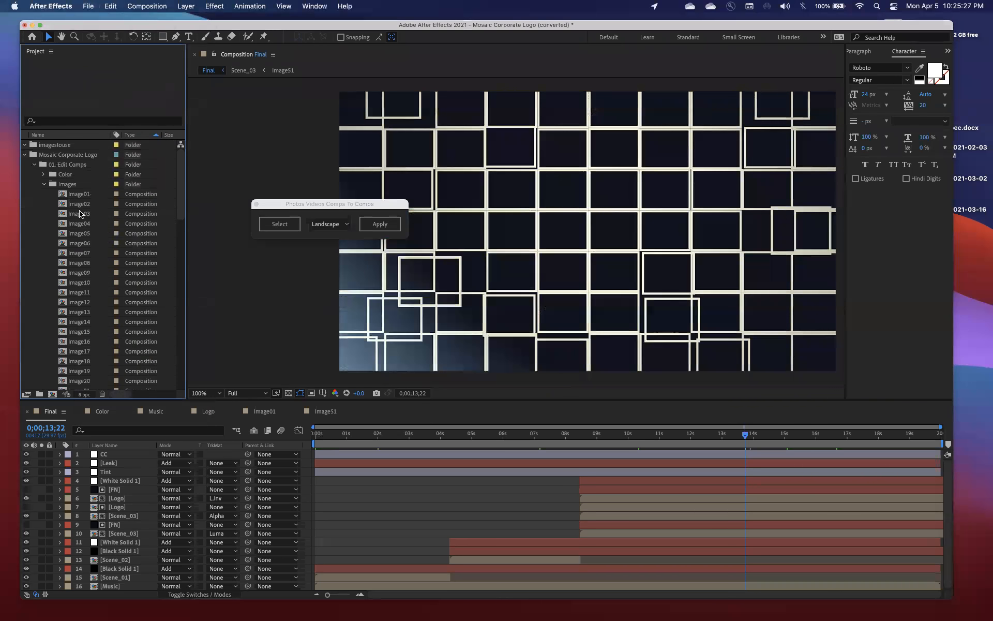
Delete the empty imagestouse folder from the project and collapse the Images folder under 01. Edit Comps
click(25, 145)
click(51, 146)
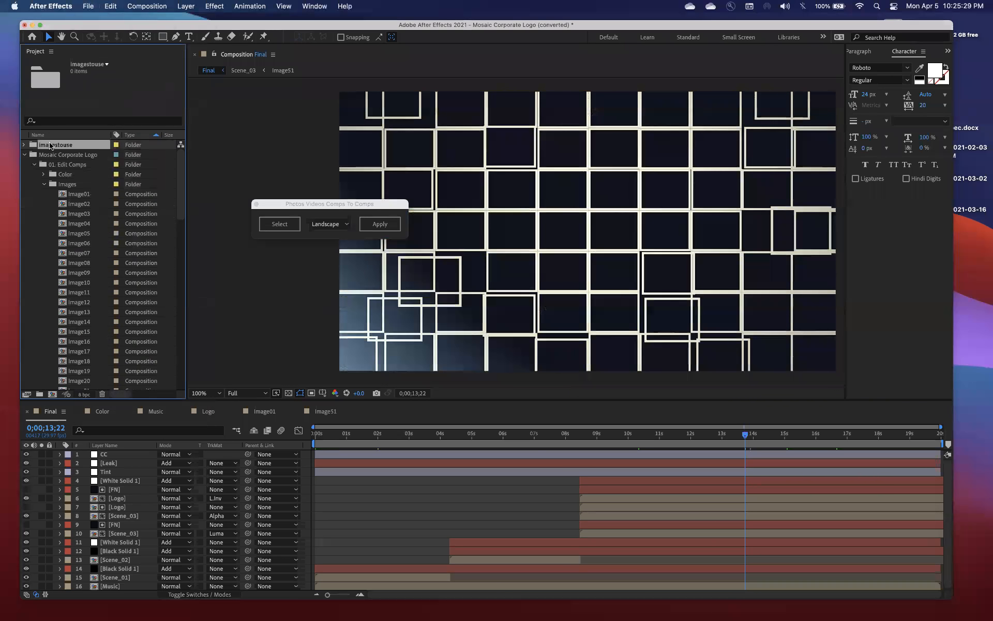
key(Delete)
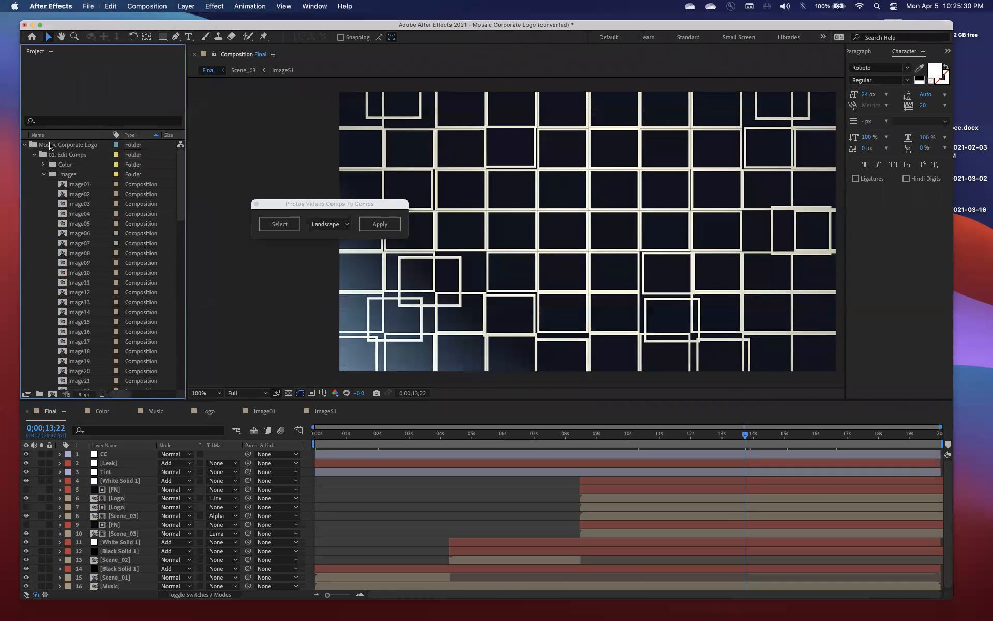
click(44, 174)
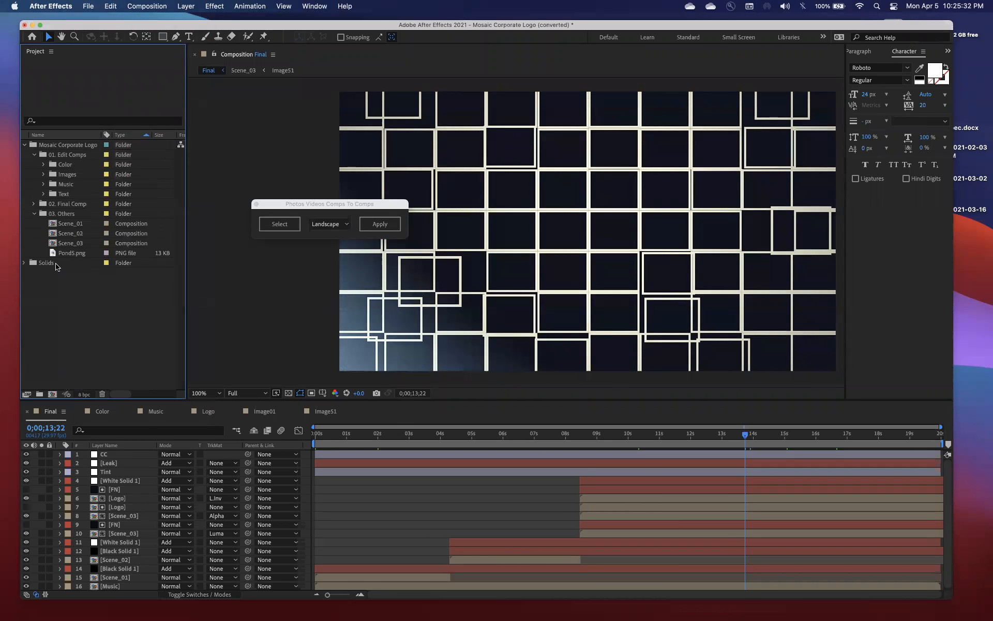
Create a new project folder named portraits
click(39, 394)
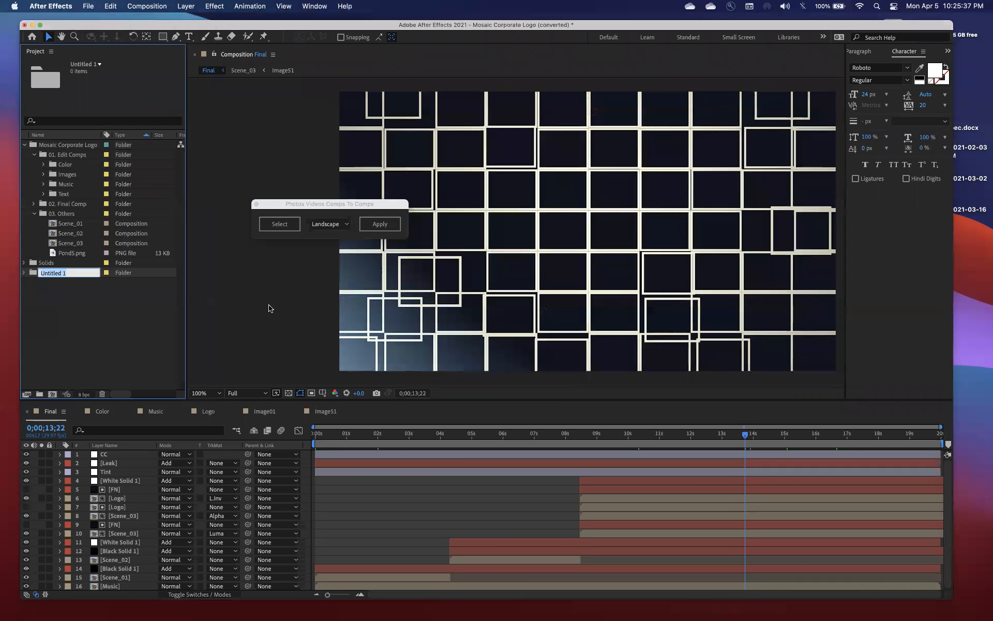
text(portraits)
key(Return)
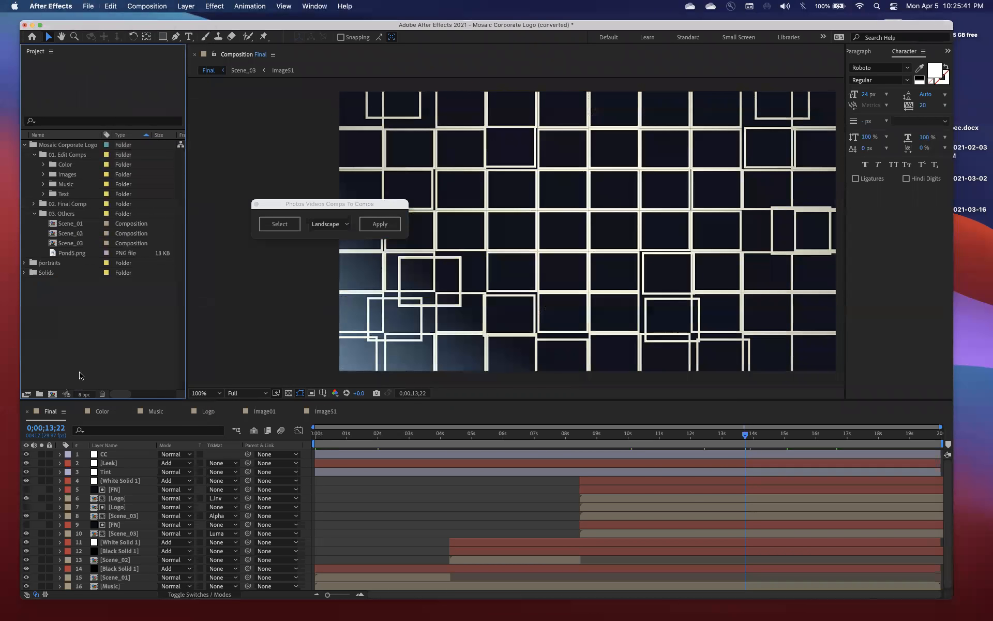
Create a second project folder named landscapes
click(39, 394)
text(l)
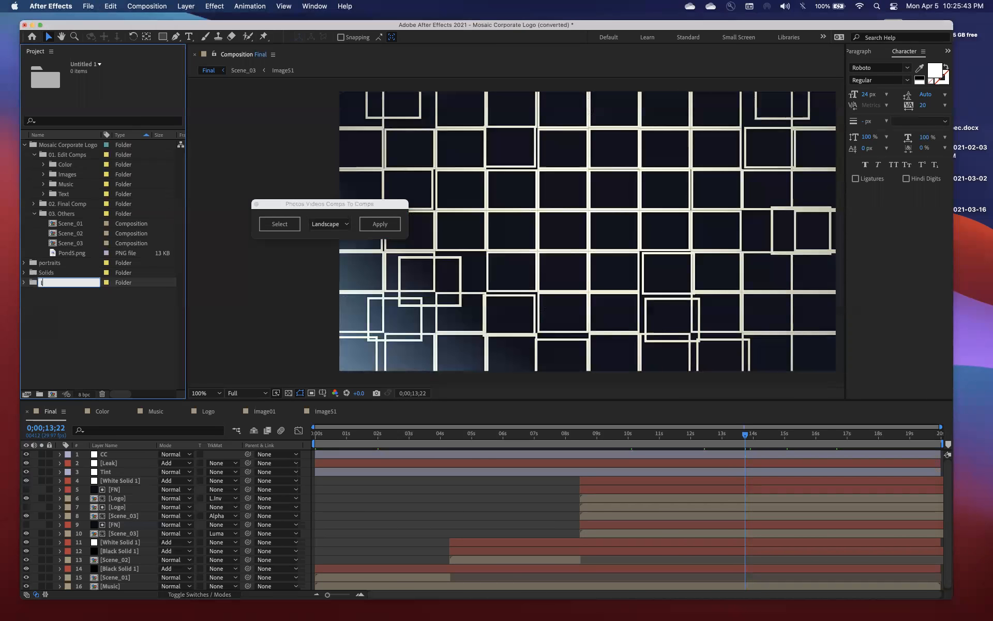
text(andscapes)
key(Return)
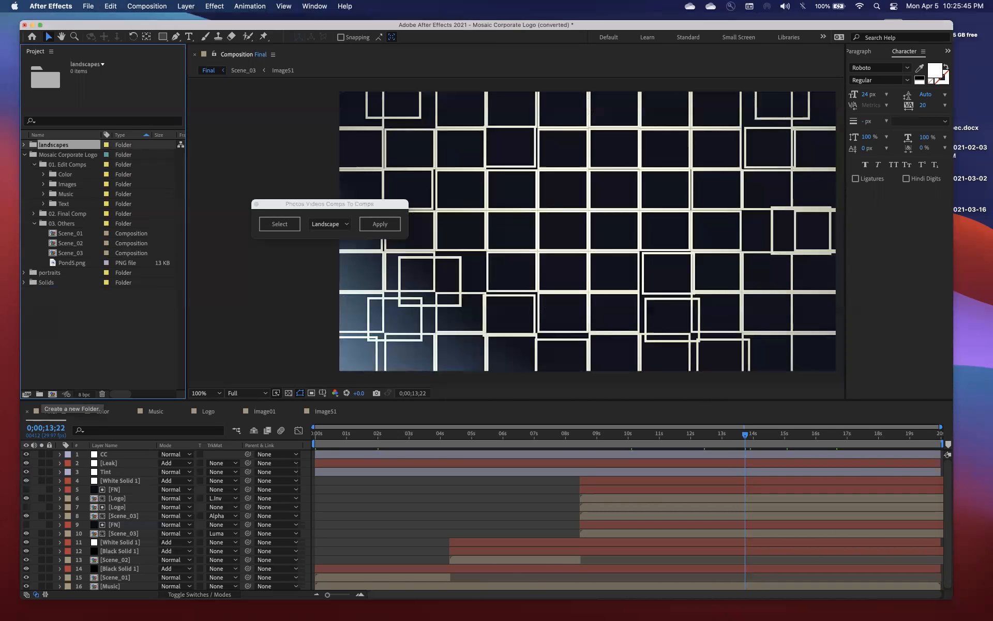
Switch to Finder and import image0.jpg to image16.jpg from the portraits output folder into the project's portraits folder
key(super+Tab)
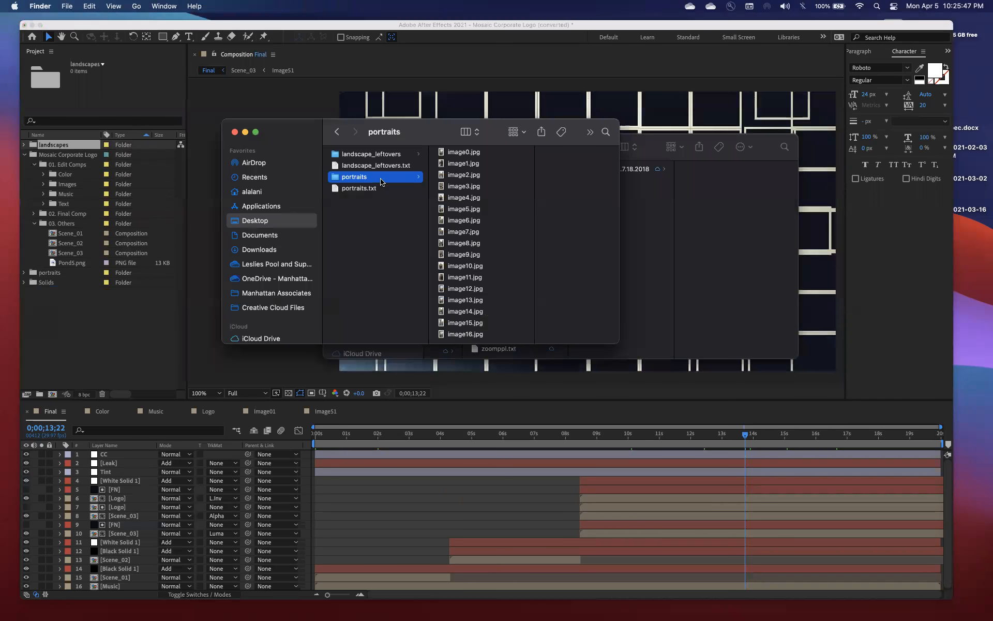
click(457, 155)
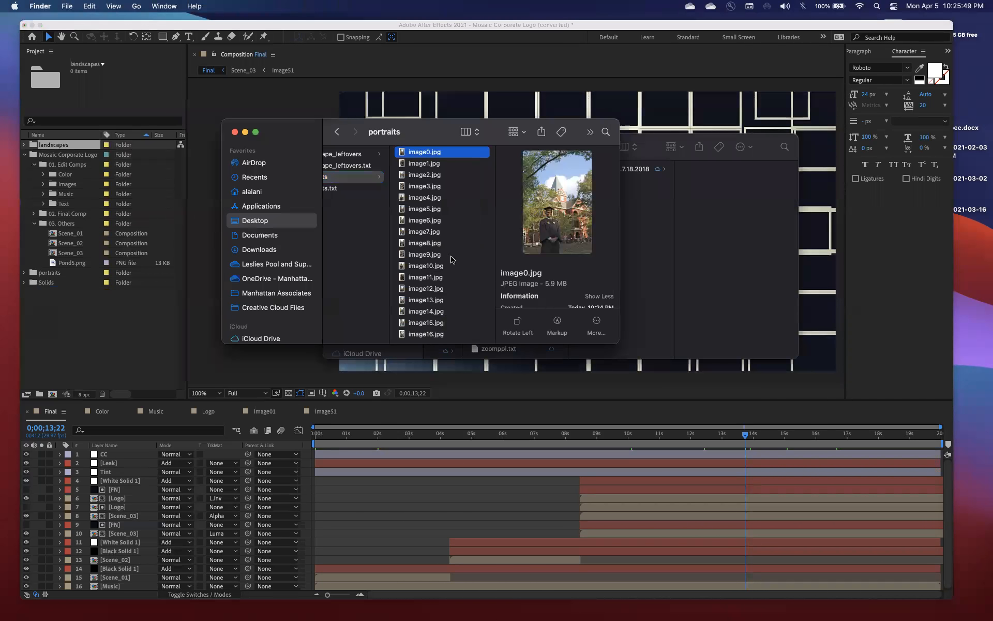
shift+click(422, 334)
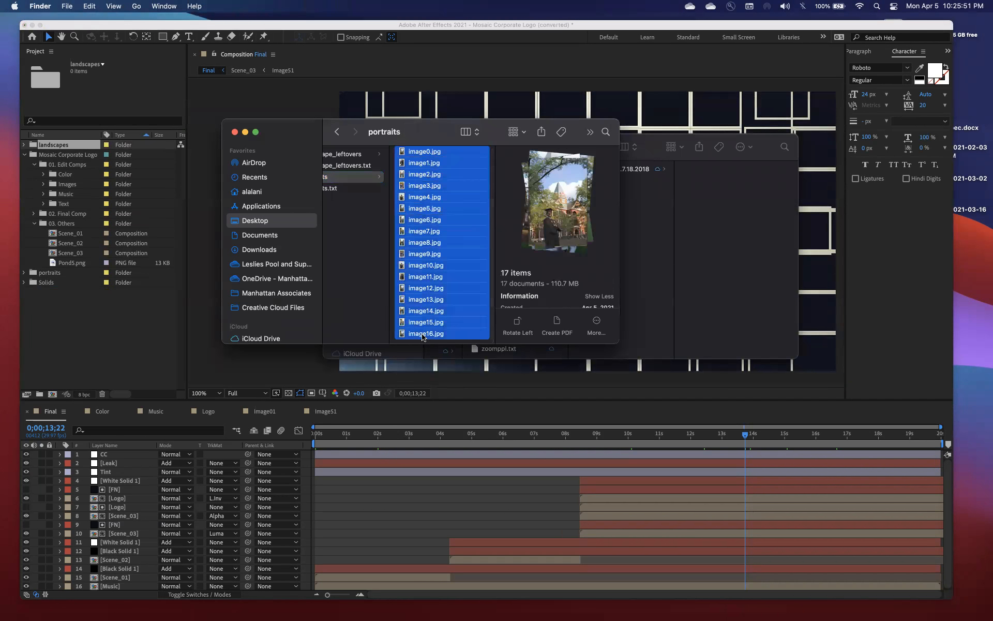
drag(424, 231, 60, 272)
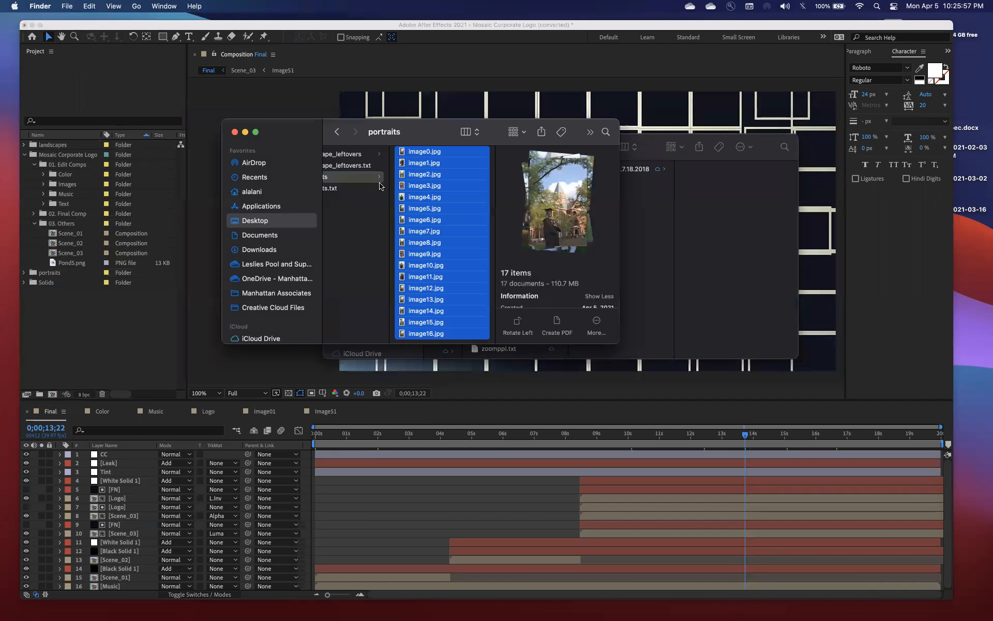
Import all photos, image0.jpg to image30.jpg, from the landscape_leftovers output folder into the project's landscapes folder
click(353, 155)
click(467, 156)
key(super+a)
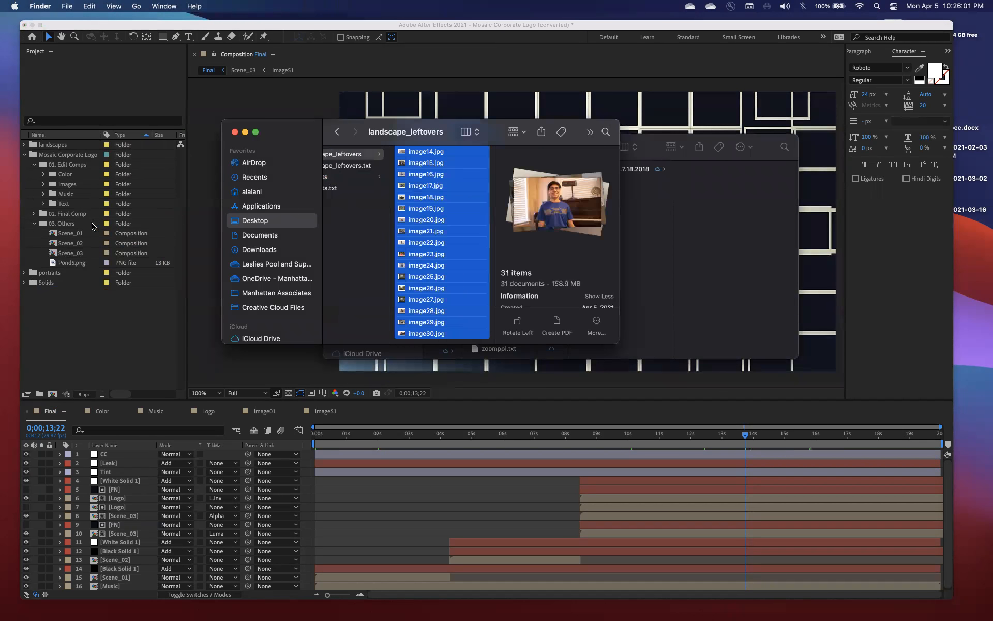
drag(445, 219, 67, 148)
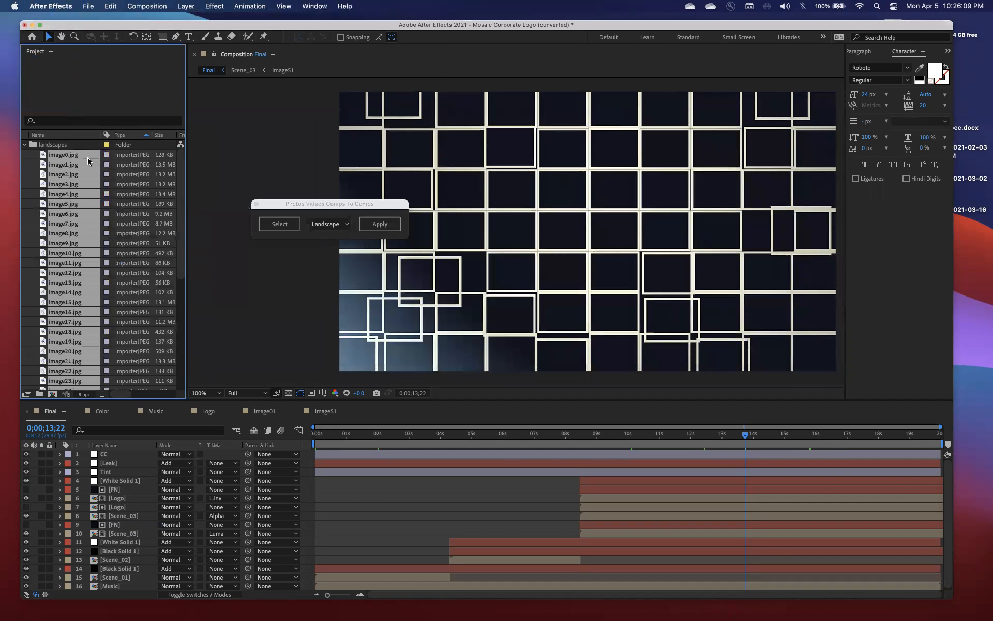
Select image0.jpg to image16.jpg in the project's portraits folder and register them as the script's source photos
scroll(77, 215, down, 5)
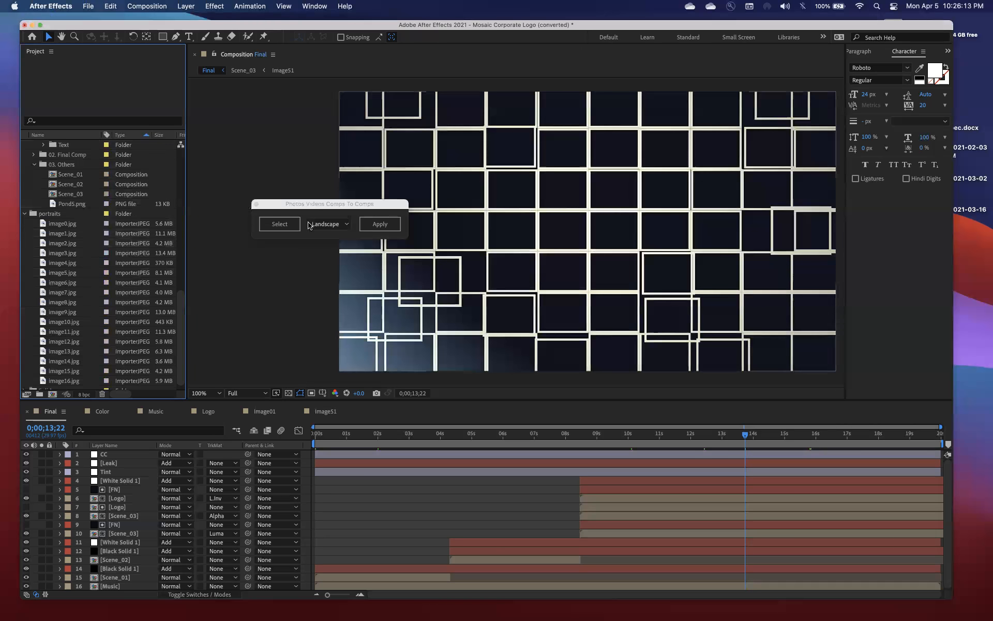
click(315, 202)
click(76, 223)
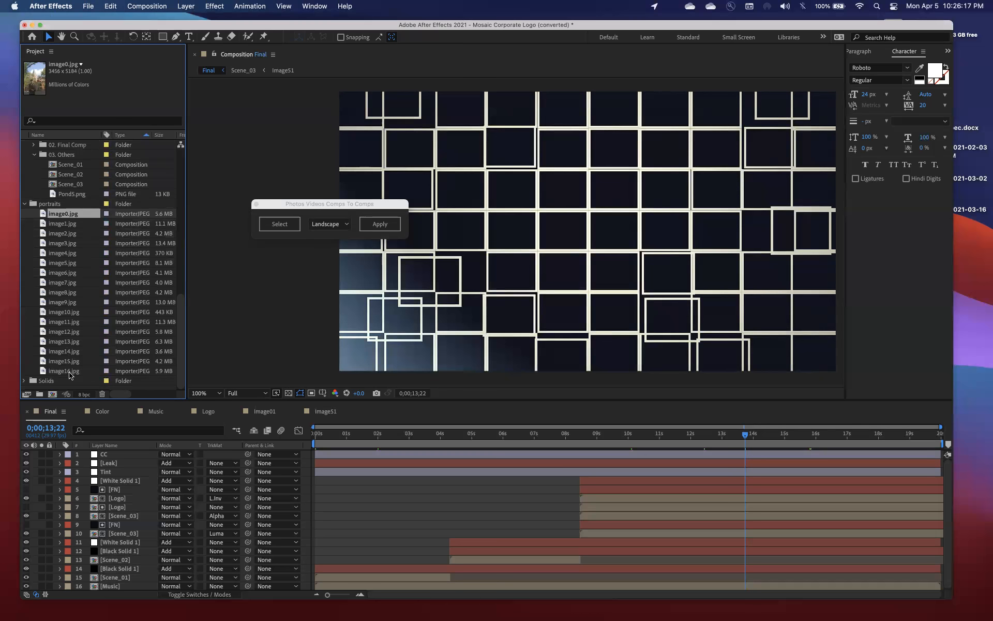
shift+click(70, 373)
scroll(73, 284, up, 4)
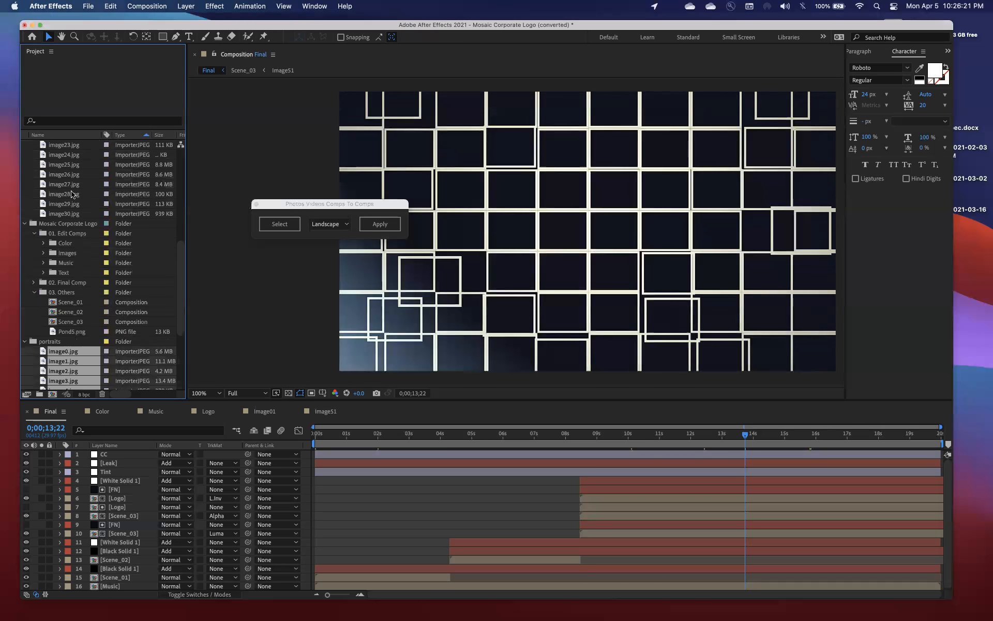
scroll(73, 193, up, 2)
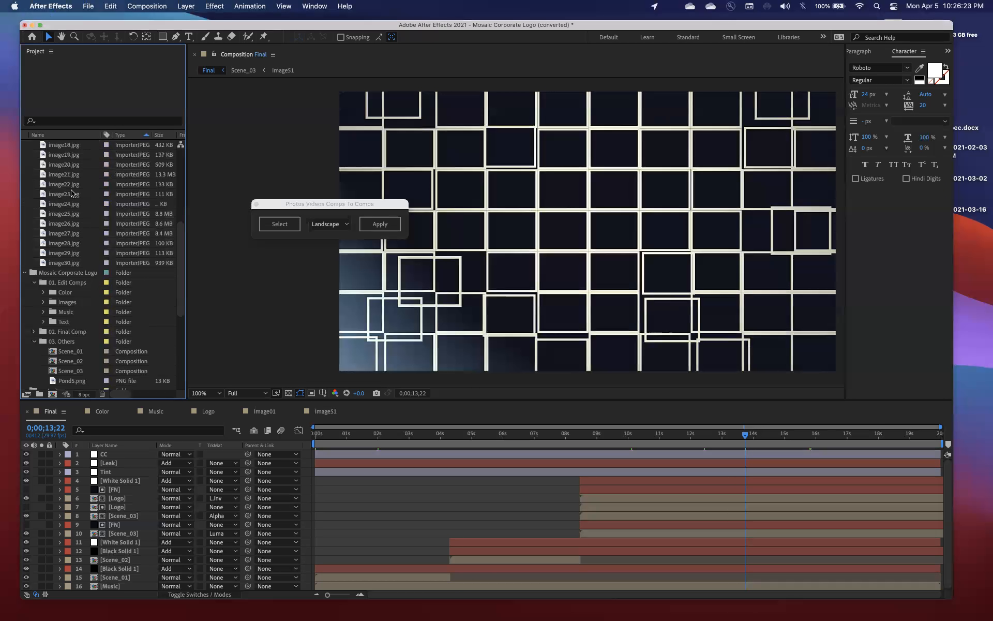
scroll(73, 194, down, 3)
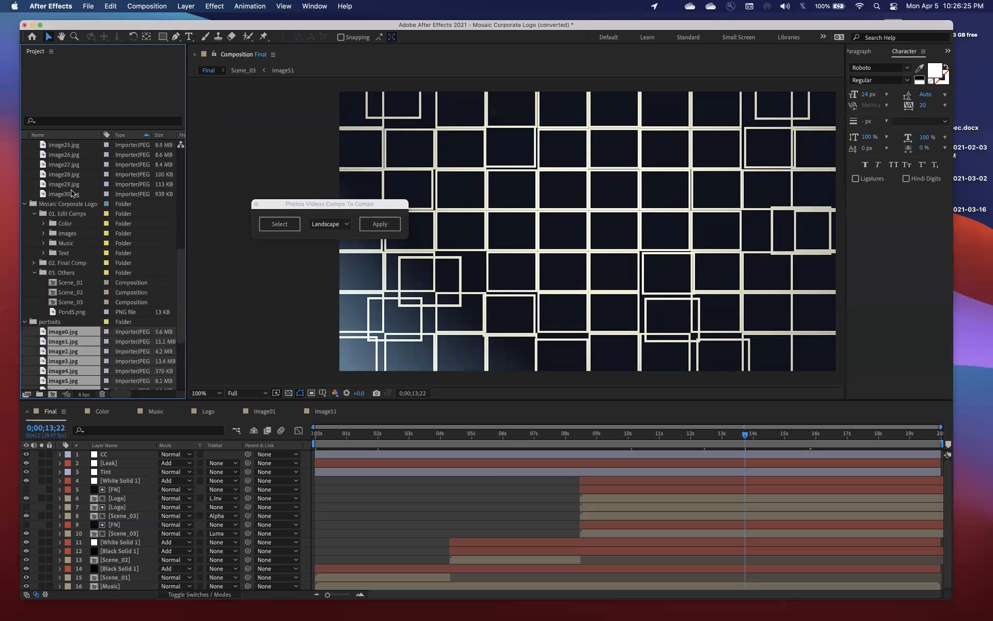
click(277, 224)
Expand the Images folder under 01. Edit Comps to list its image compositions
scroll(81, 176, up, 4)
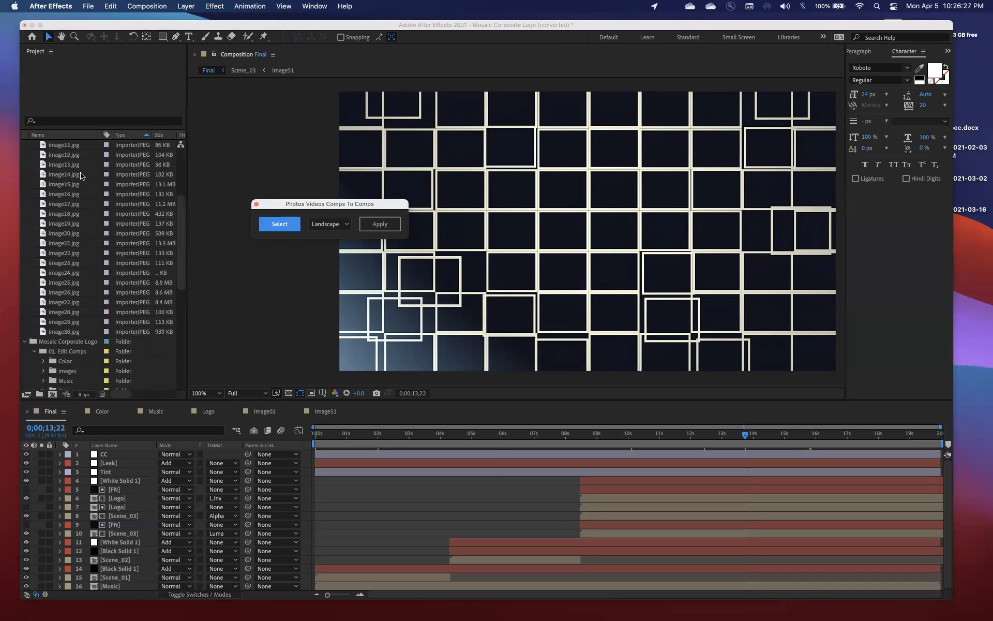
scroll(81, 176, down, 1)
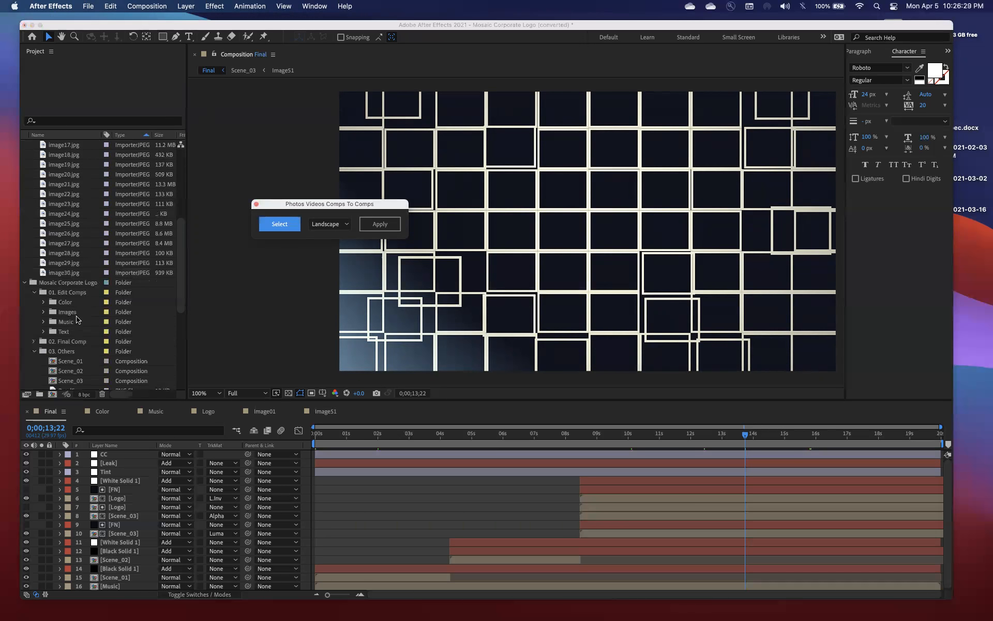
scroll(76, 321, down, 3)
scroll(76, 322, up, 3)
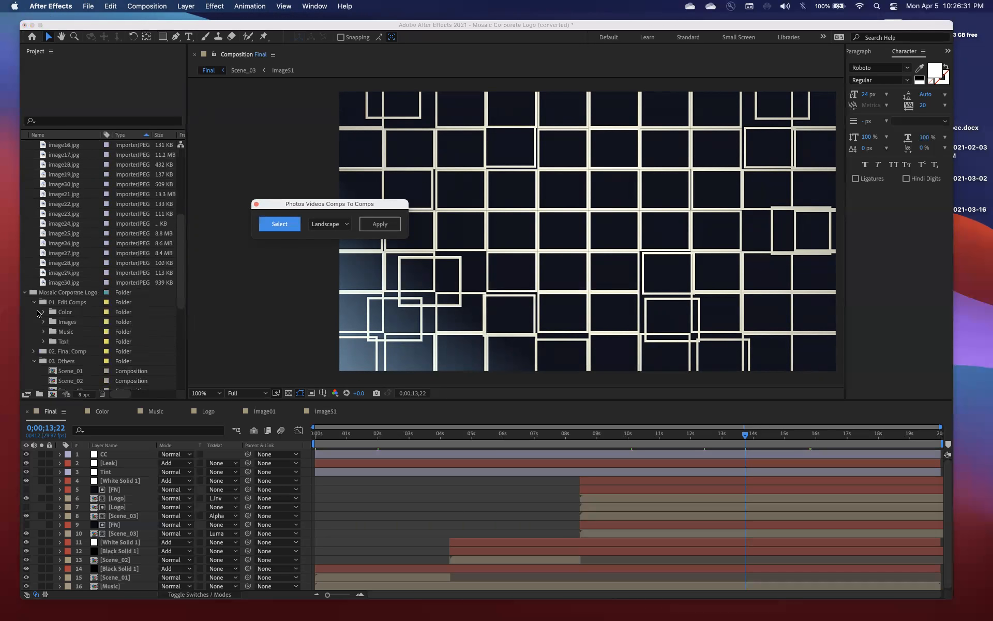
click(35, 352)
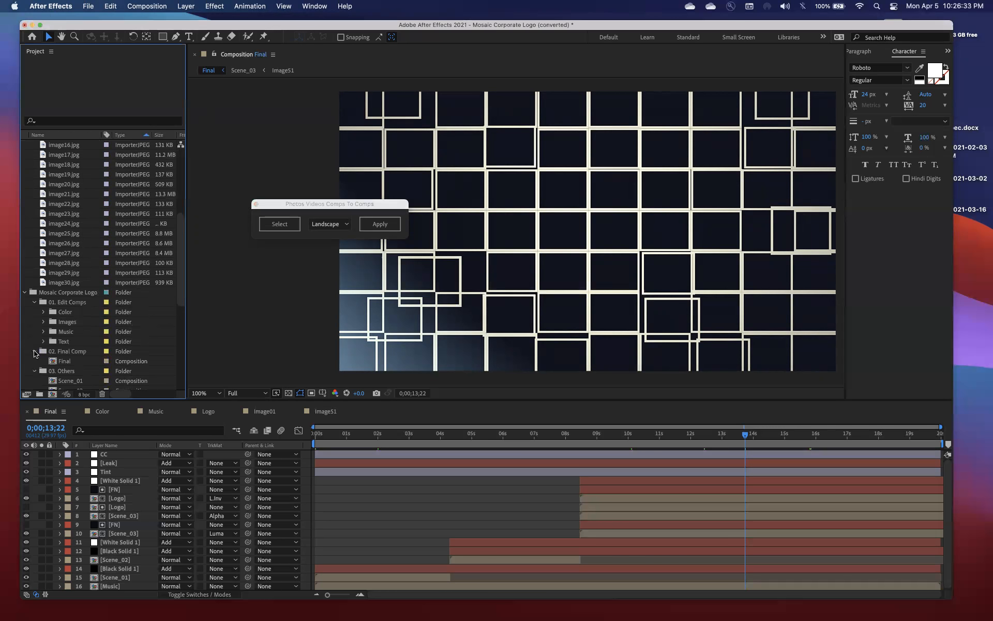
click(34, 352)
click(44, 323)
scroll(79, 305, down, 15)
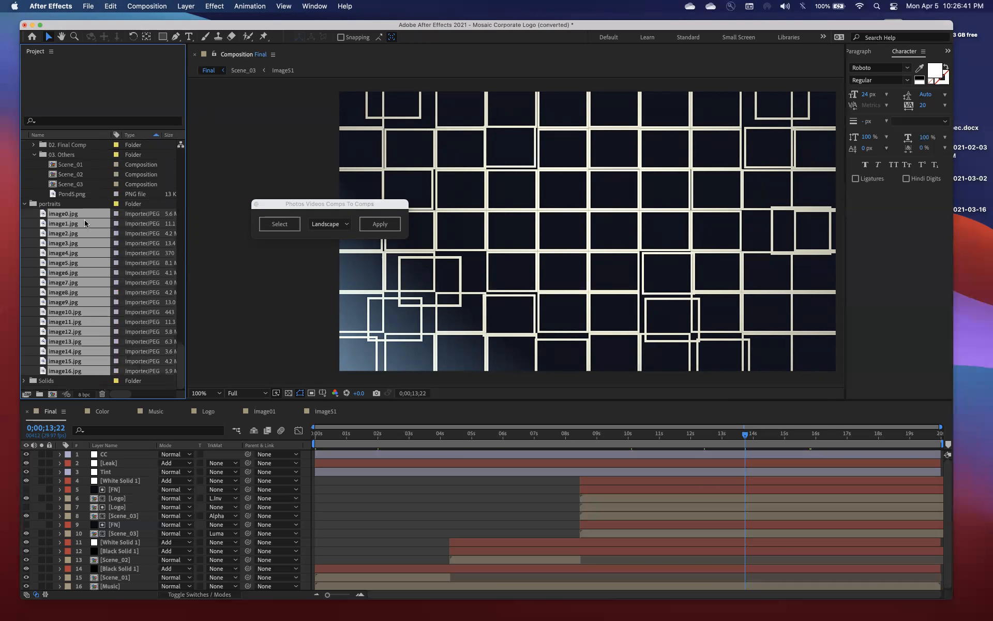
Reselect image0.jpg to image16.jpg in the portraits folder and register that selection in the Photos Videos Comps To Comps script
scroll(72, 233, up, 3)
scroll(72, 233, up, 10)
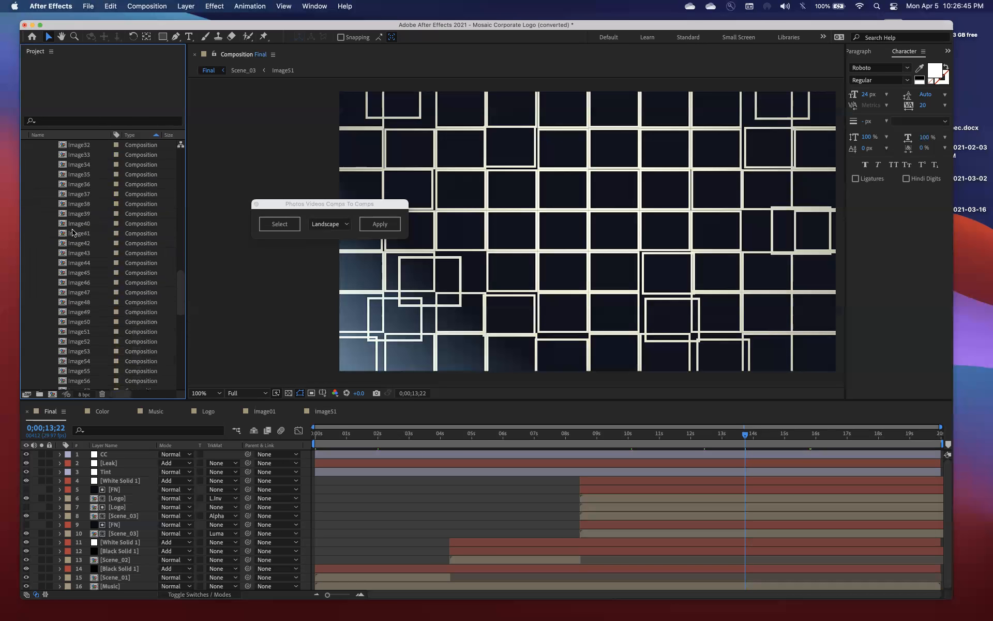
scroll(73, 233, down, 12)
click(272, 225)
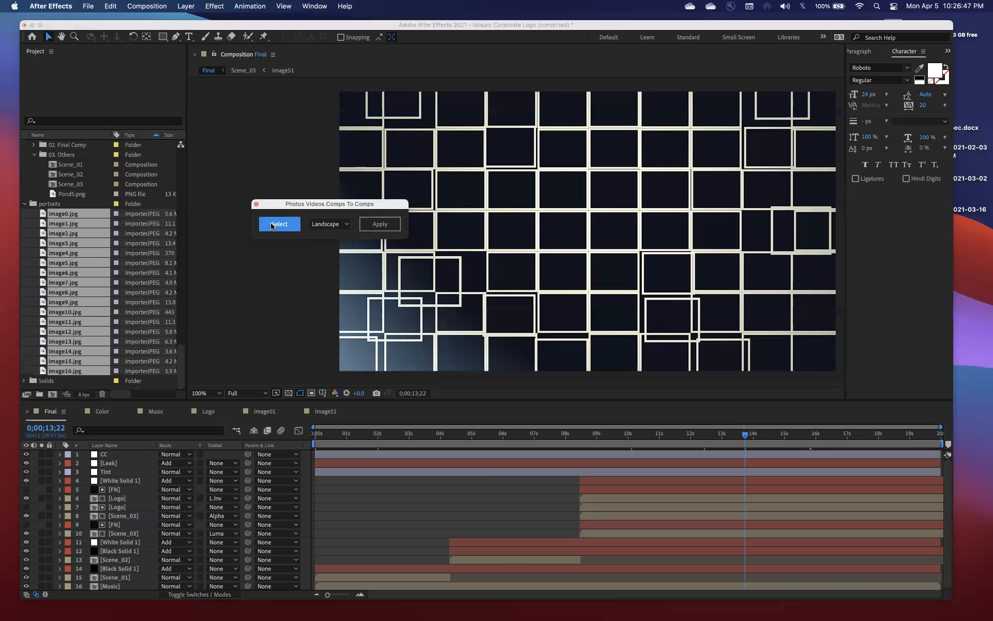
click(86, 216)
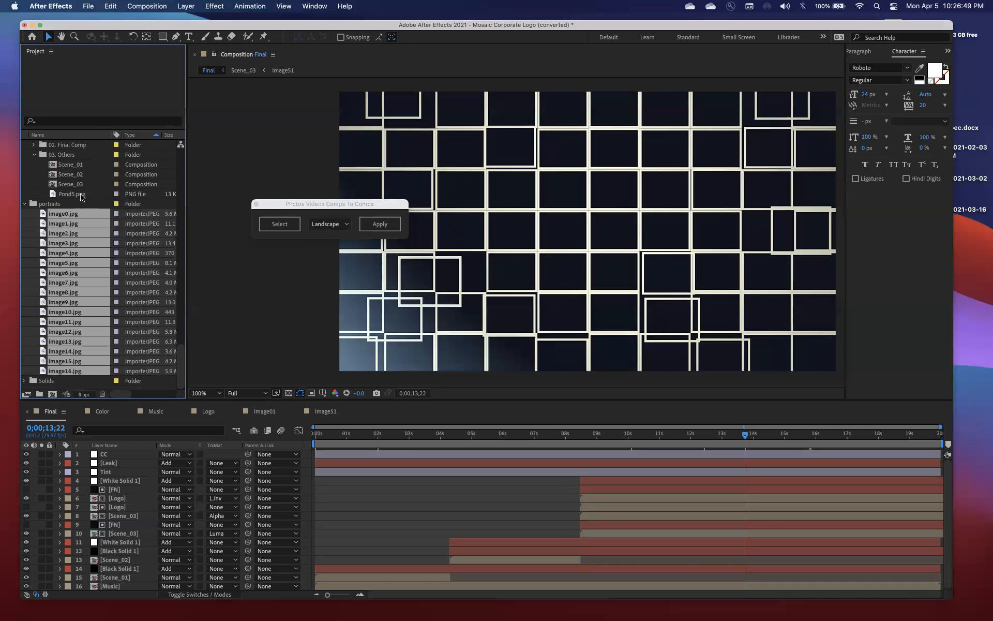
click(82, 196)
click(81, 216)
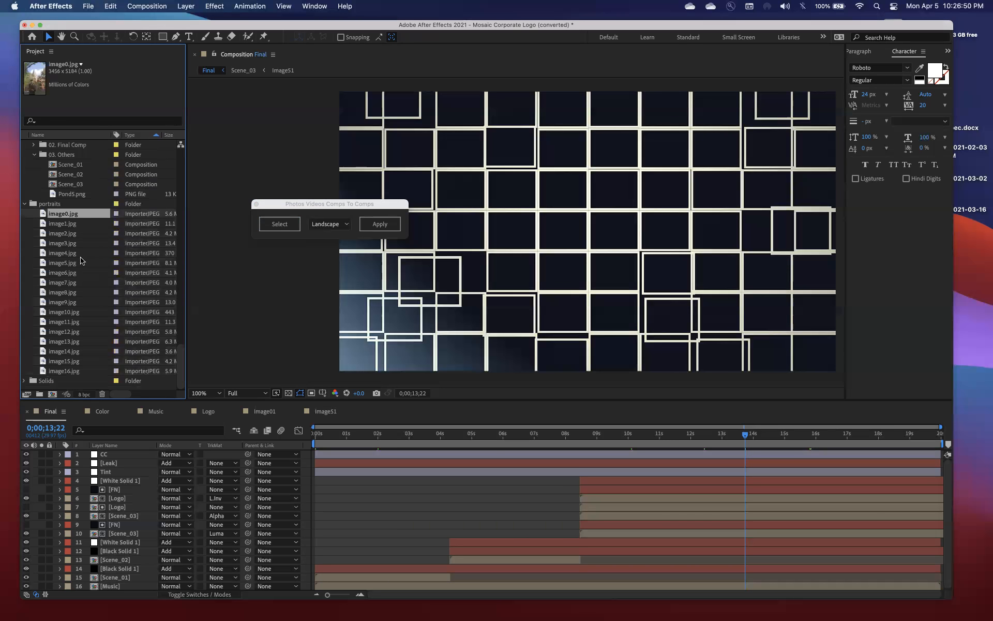
shift+click(82, 370)
click(273, 227)
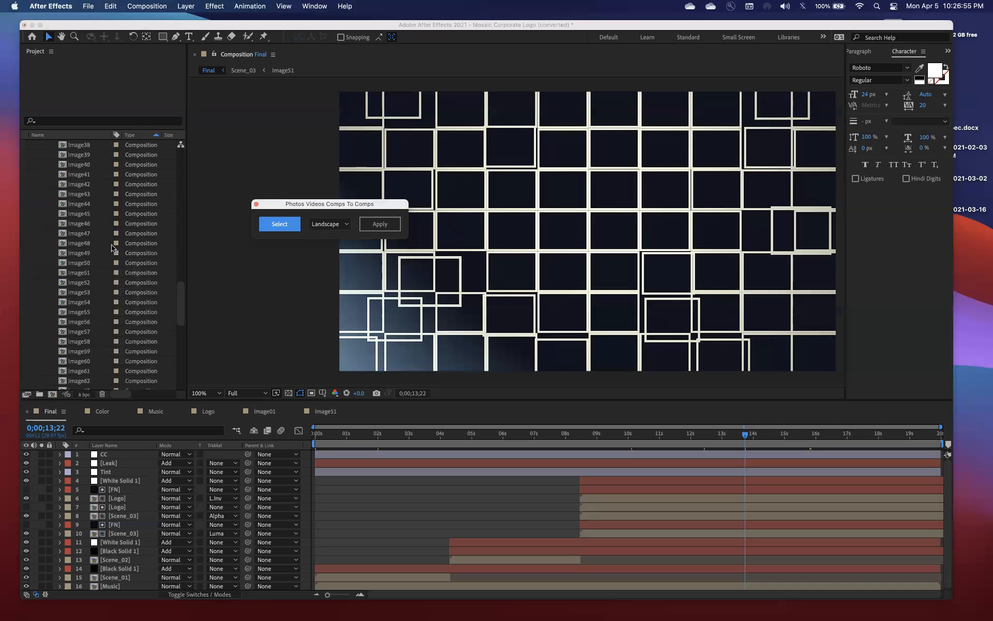
Select the Image01 to Image17 compositions and fill them with the registered portrait photos using the script's Landscape option
click(77, 205)
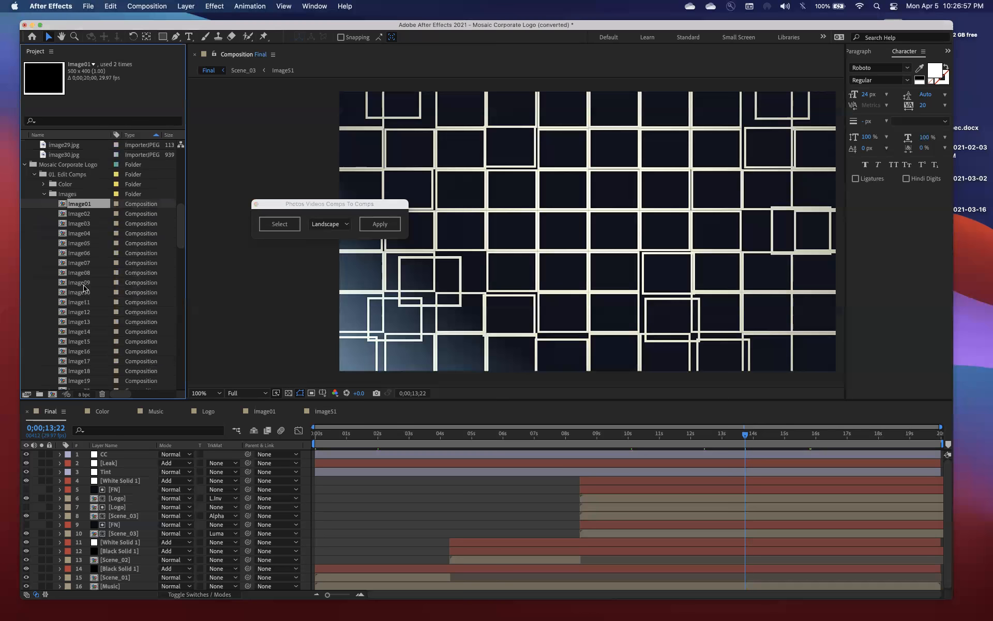
shift+click(95, 360)
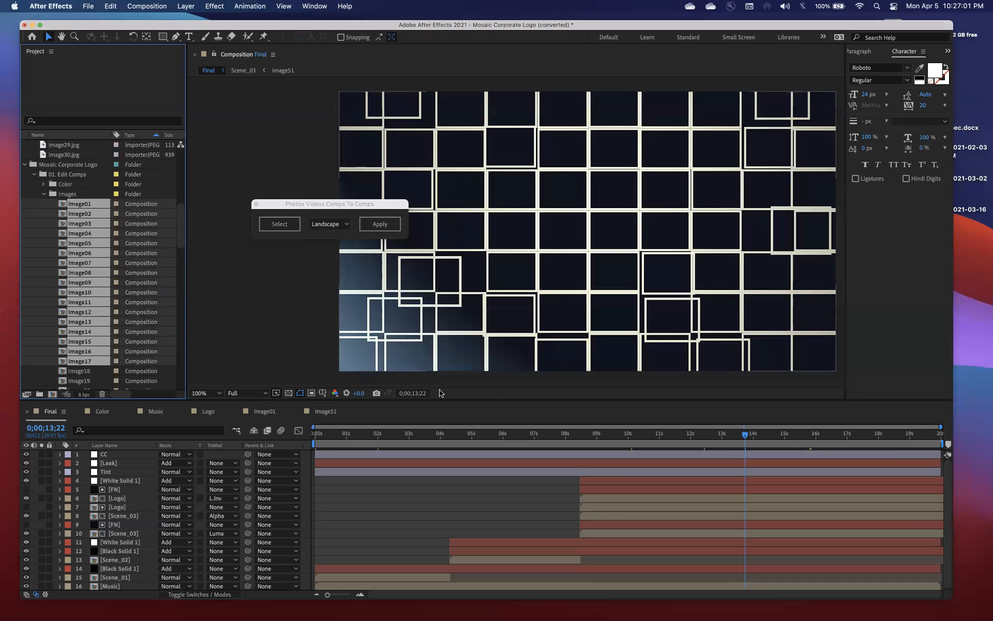
click(381, 228)
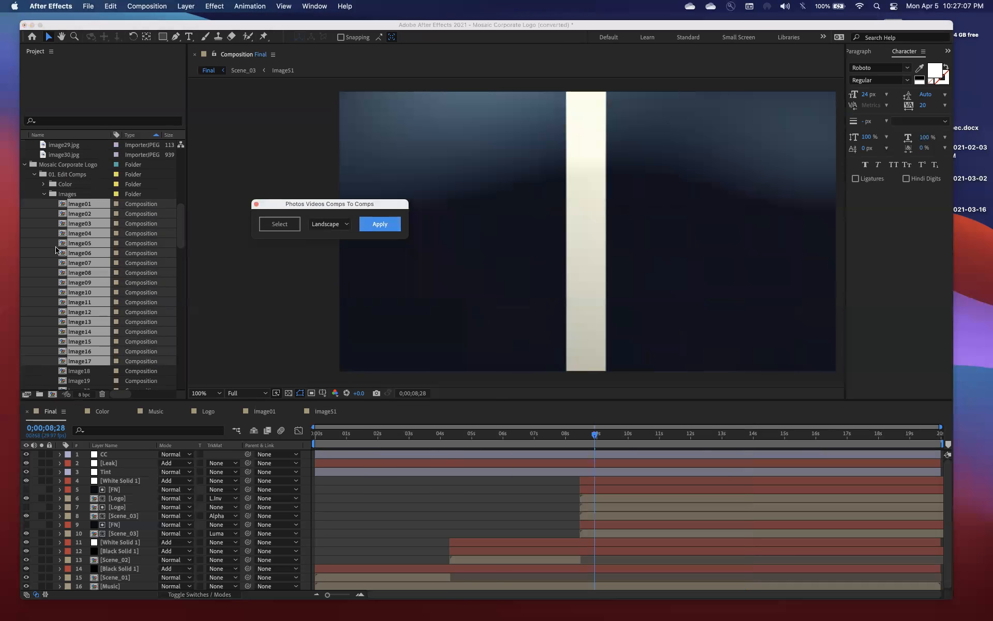
Open the Image01 composition and delete its inserted image0.jpg layer
click(70, 232)
double_click(82, 204)
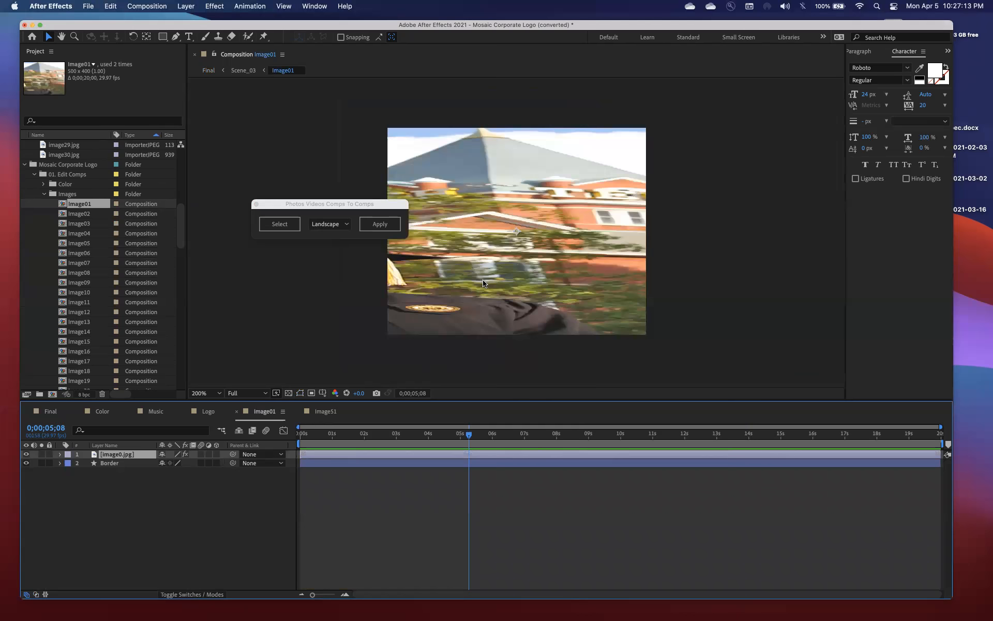
key(Delete)
Select image0.jpg to image16.jpg in the portraits folder again and register them as the script's source photos
click(73, 252)
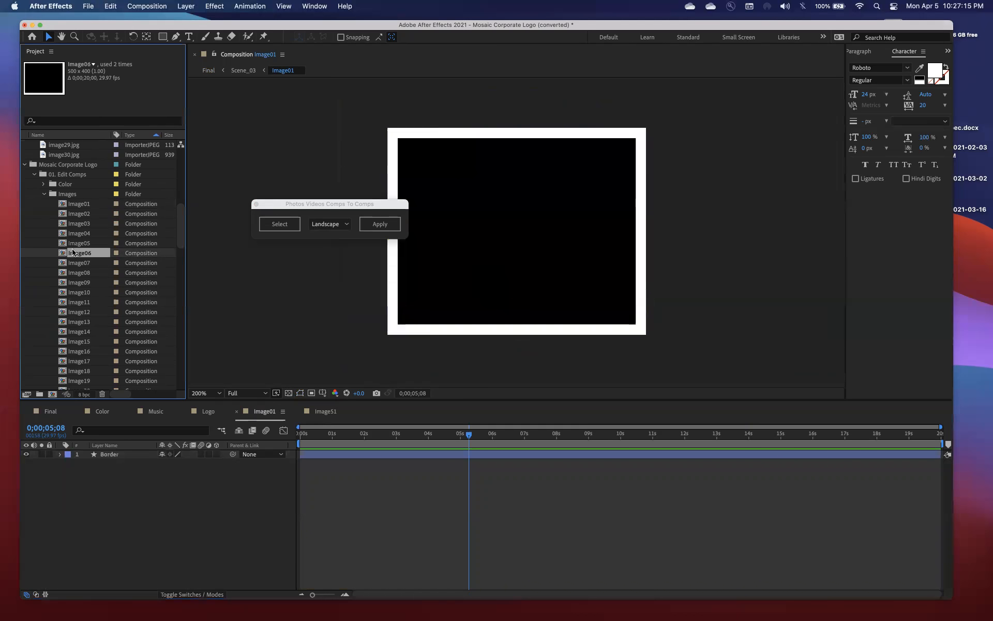
click(72, 213)
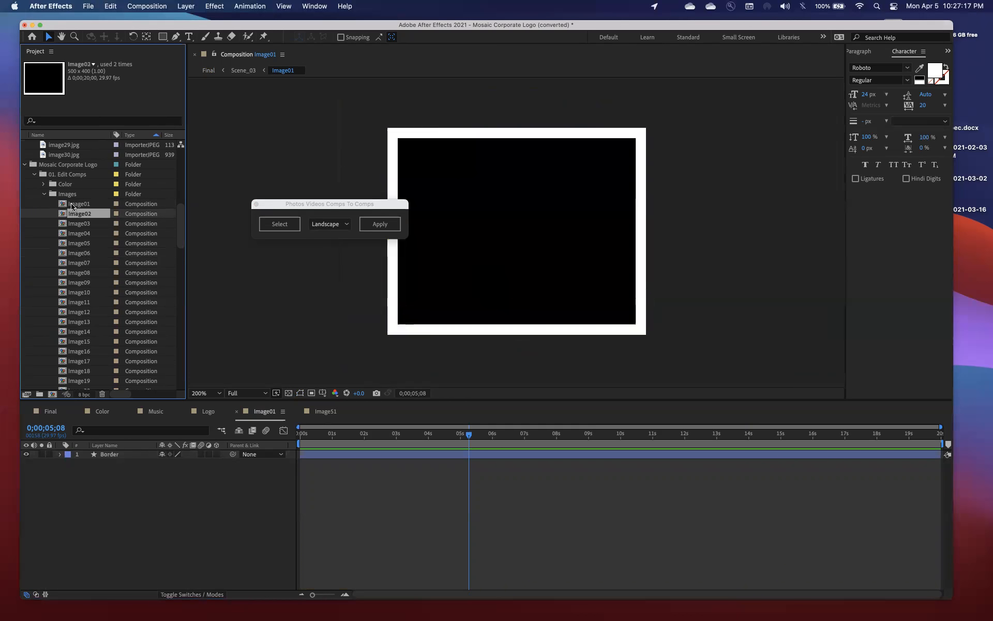
click(73, 204)
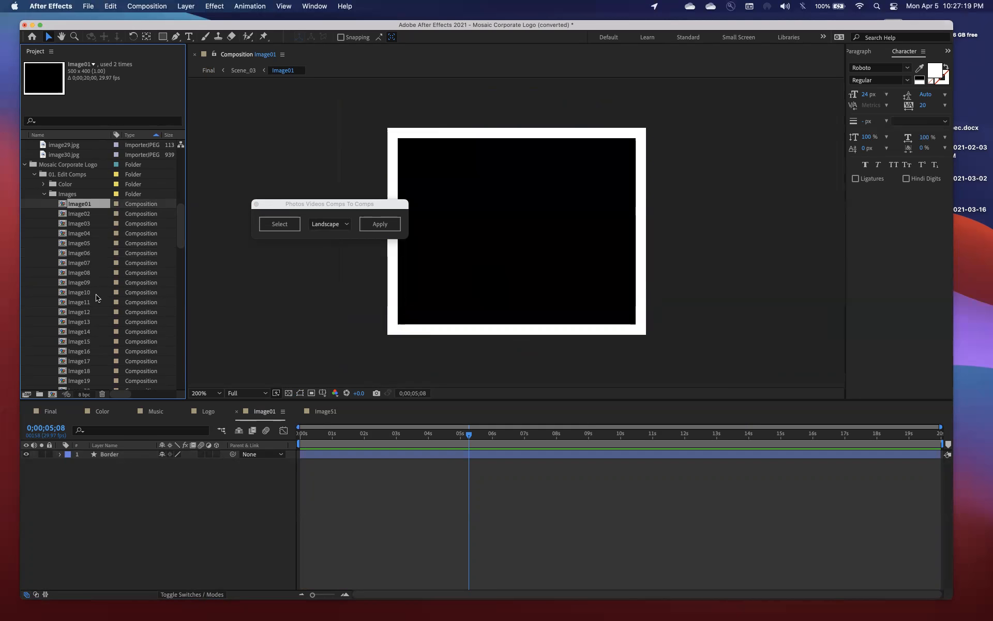
scroll(96, 298, down, 15)
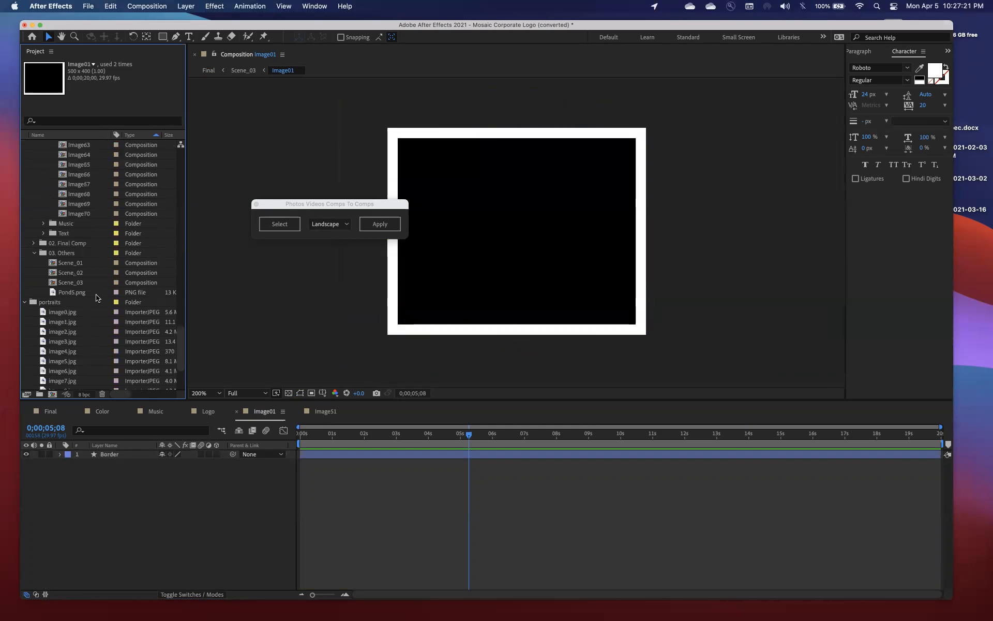
click(80, 312)
scroll(81, 313, down, 4)
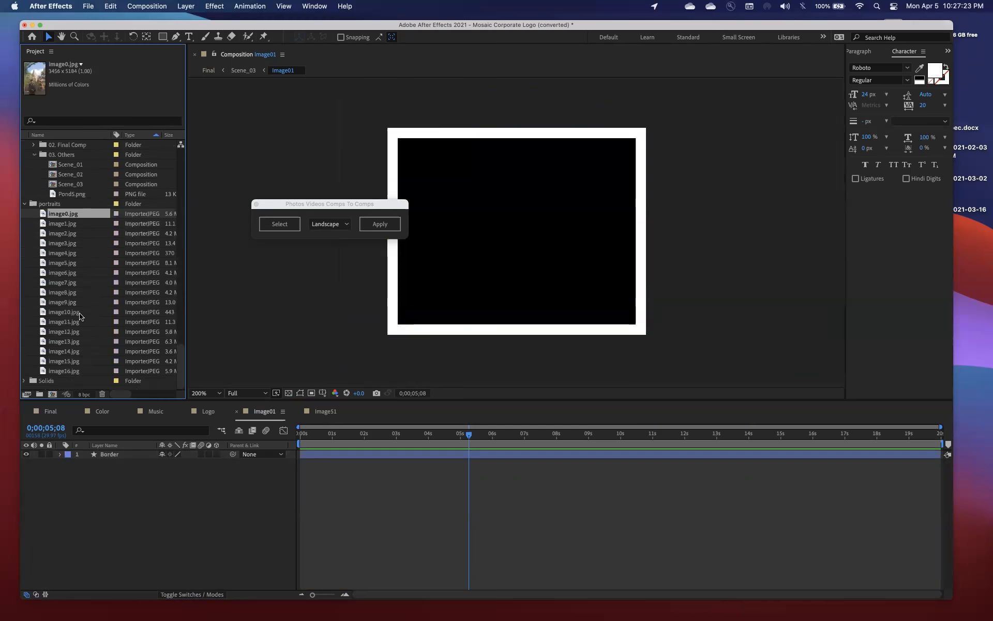
shift+click(76, 373)
click(279, 224)
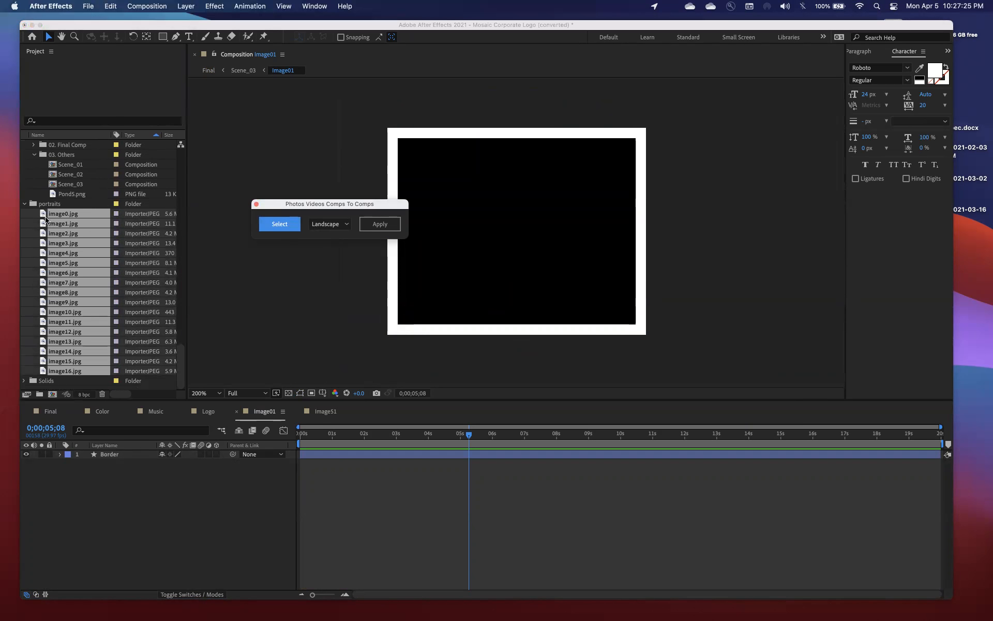
Select the Image01 to Image17 compositions and fill them with the registered photos using the script's Portrait option
scroll(46, 221, up, 18)
scroll(45, 220, up, 5)
click(83, 272)
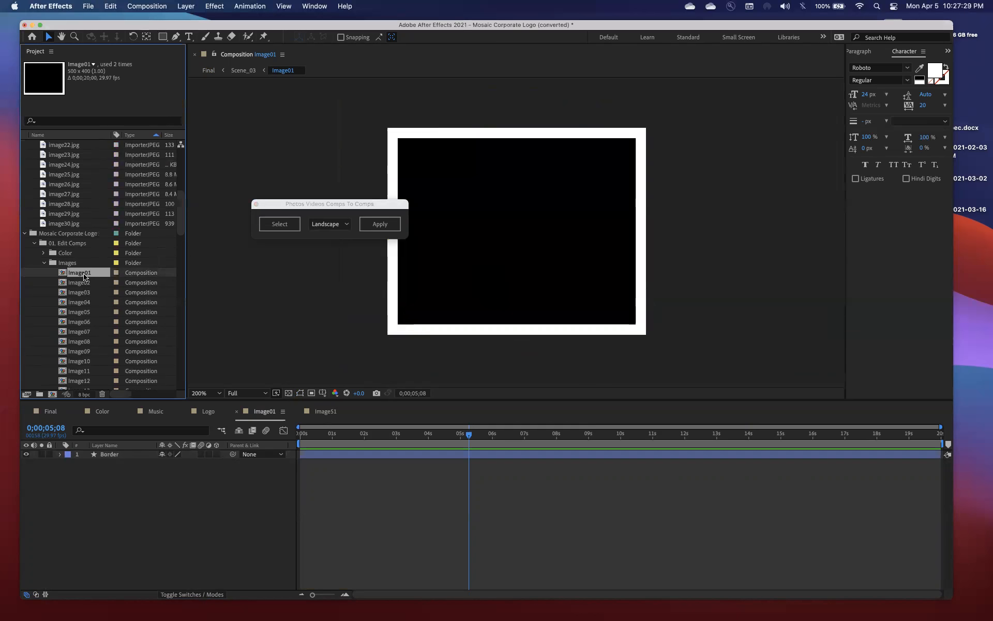
scroll(84, 276, down, 4)
shift+click(87, 311)
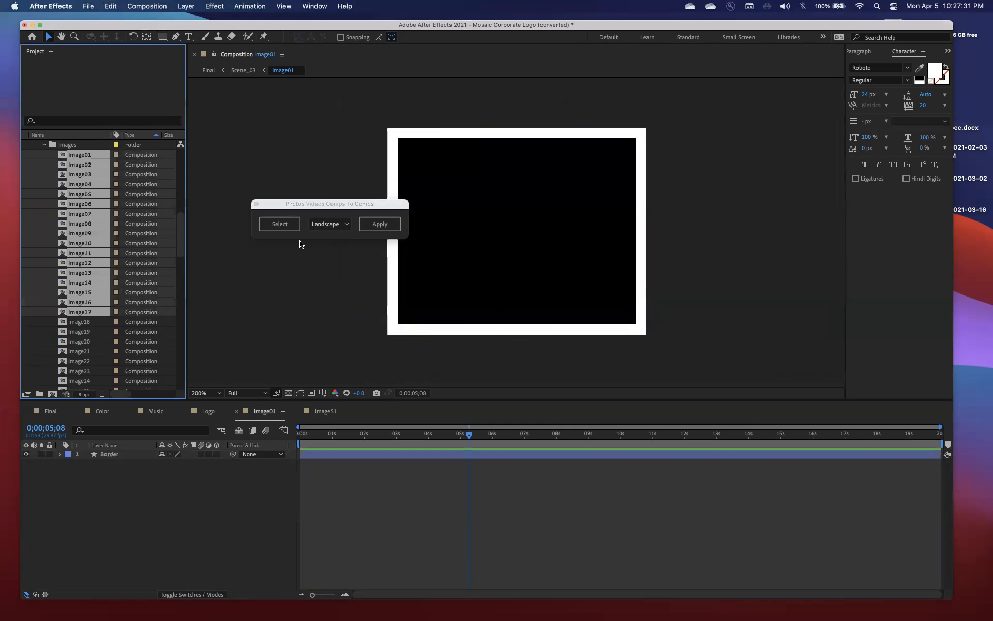
click(327, 223)
click(326, 245)
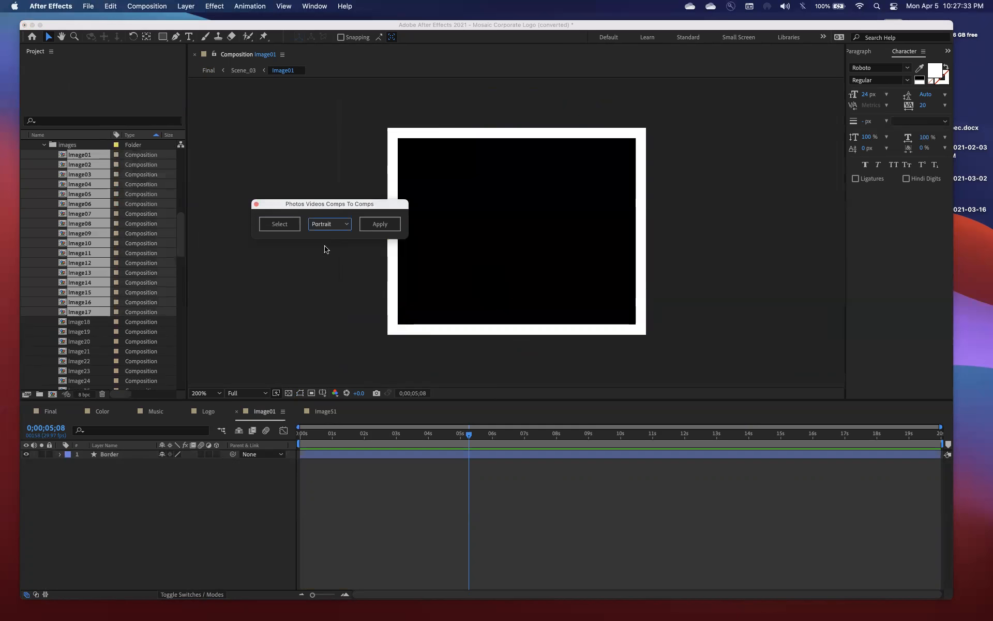
click(386, 224)
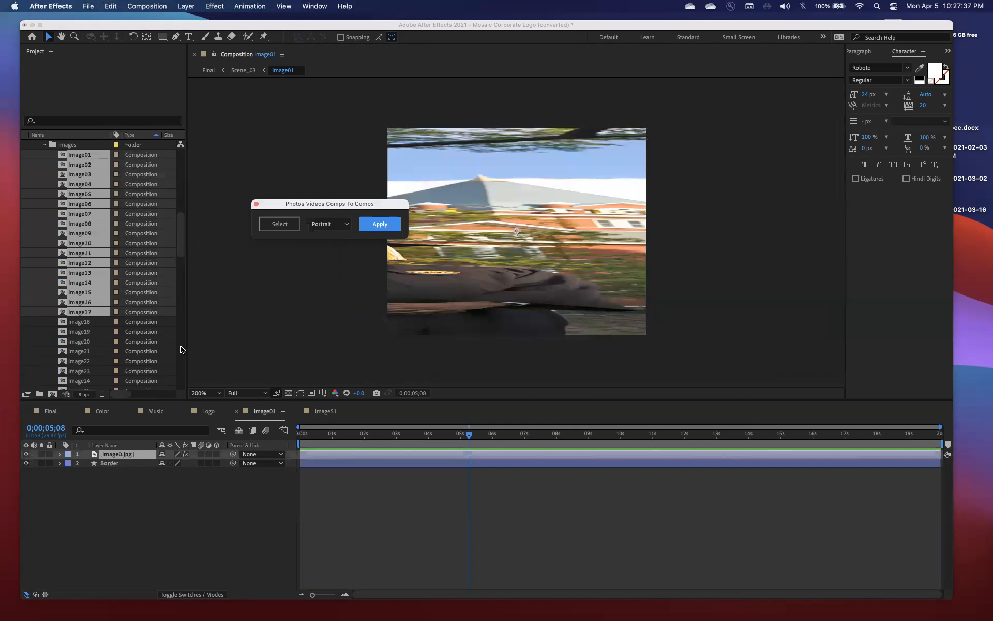
Move the script dialog aside and examine the Transform effect and layer transform values of image0.jpg in Image01
drag(318, 208, 267, 186)
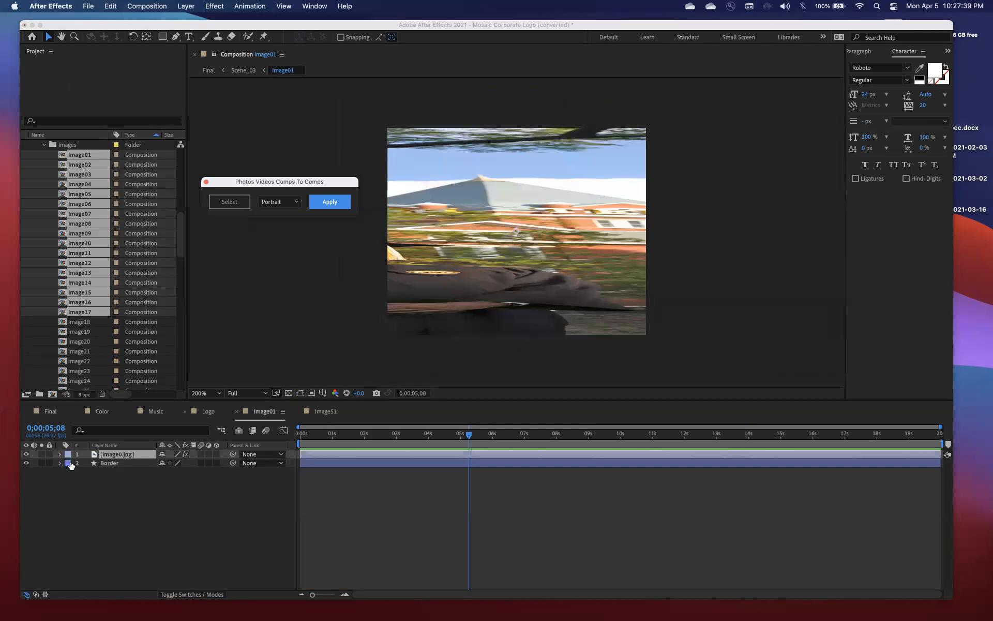
click(109, 455)
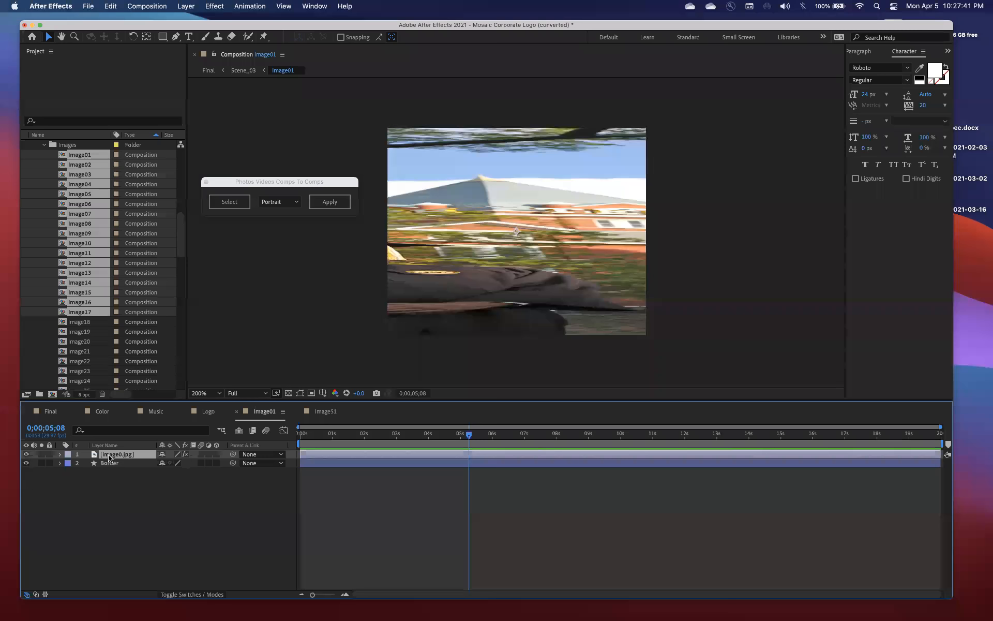
click(59, 454)
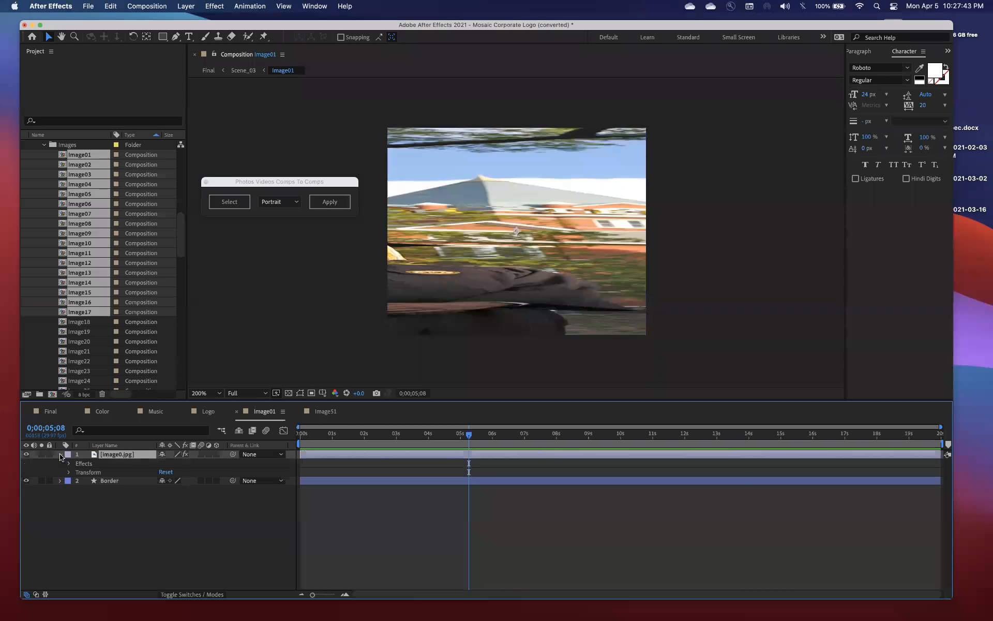
click(69, 463)
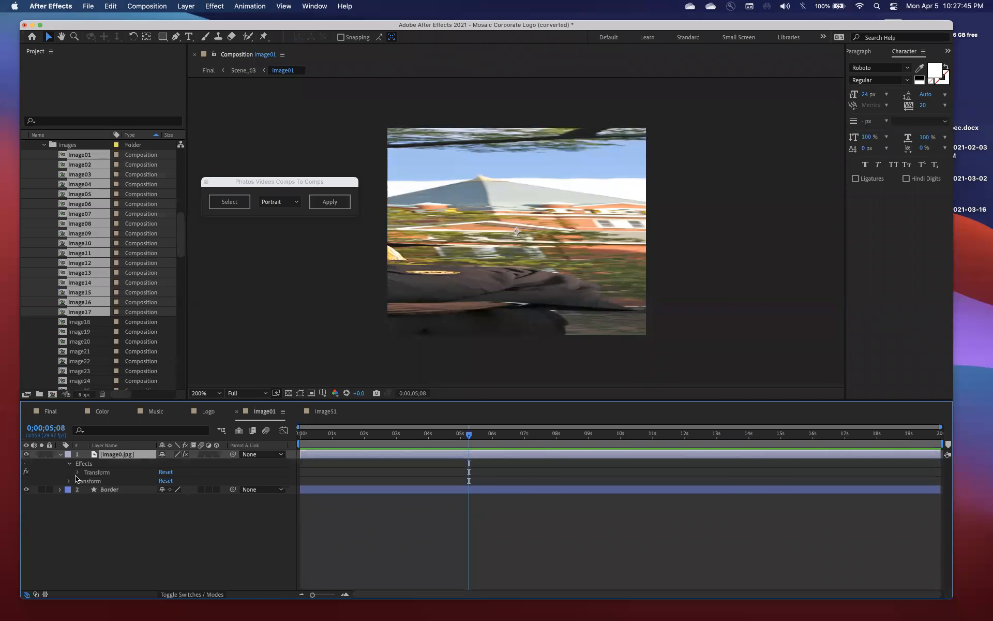
click(77, 472)
scroll(78, 476, down, 1)
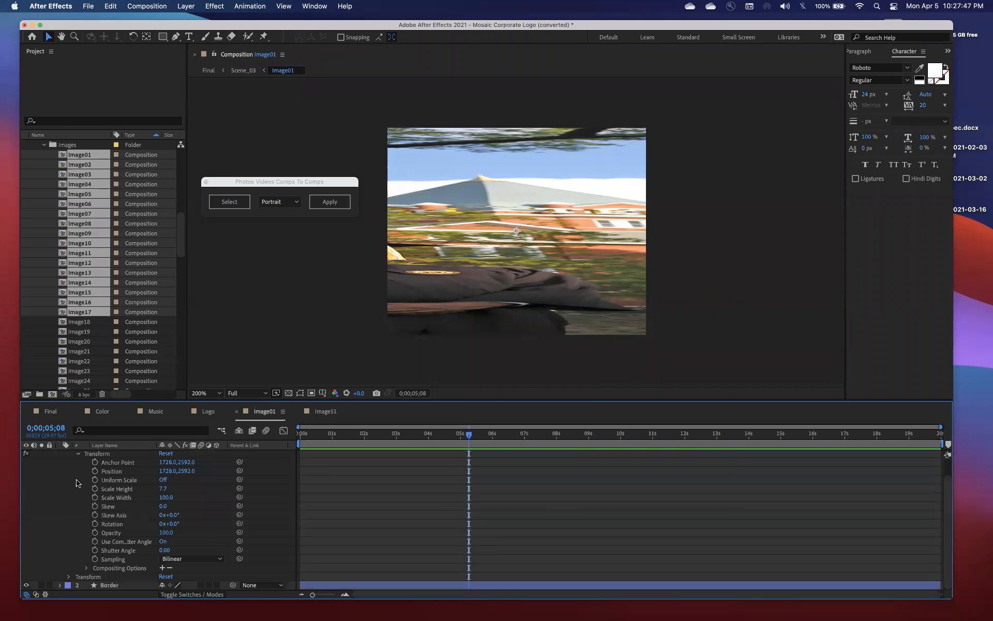
click(68, 577)
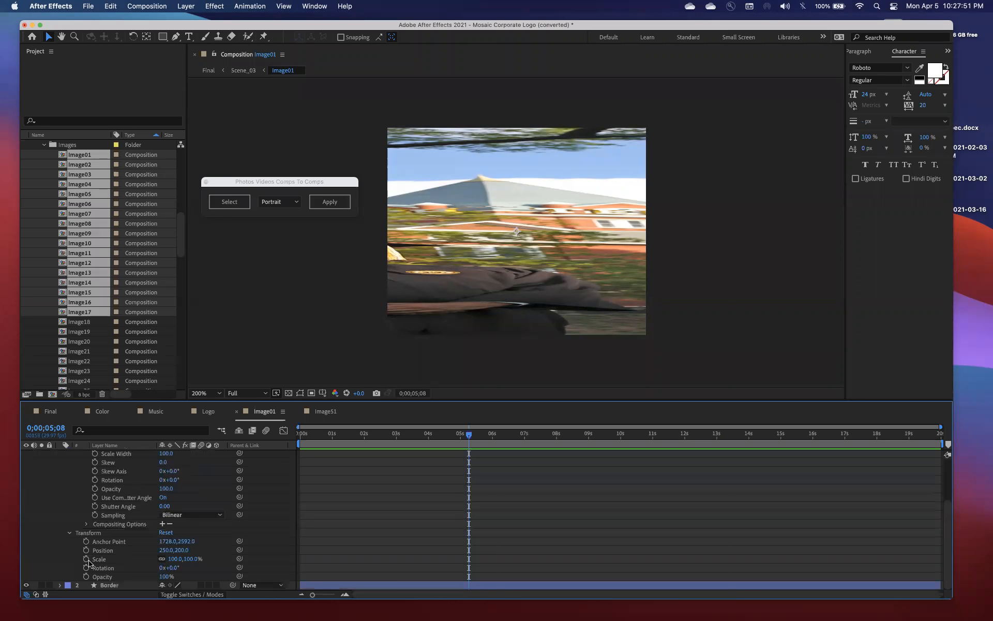
scroll(88, 562, up, 3)
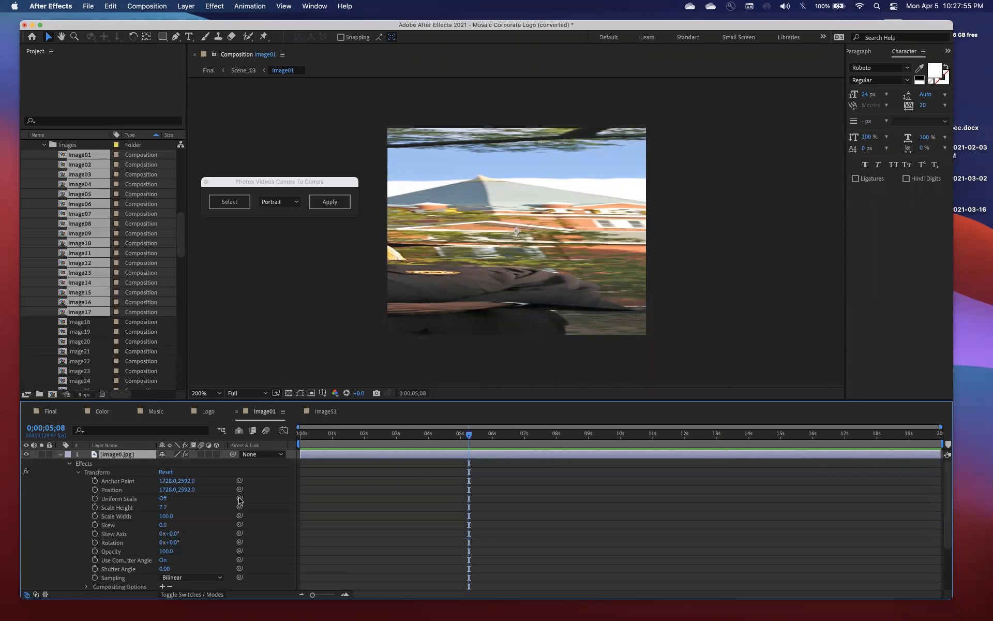
scroll(199, 501, down, 3)
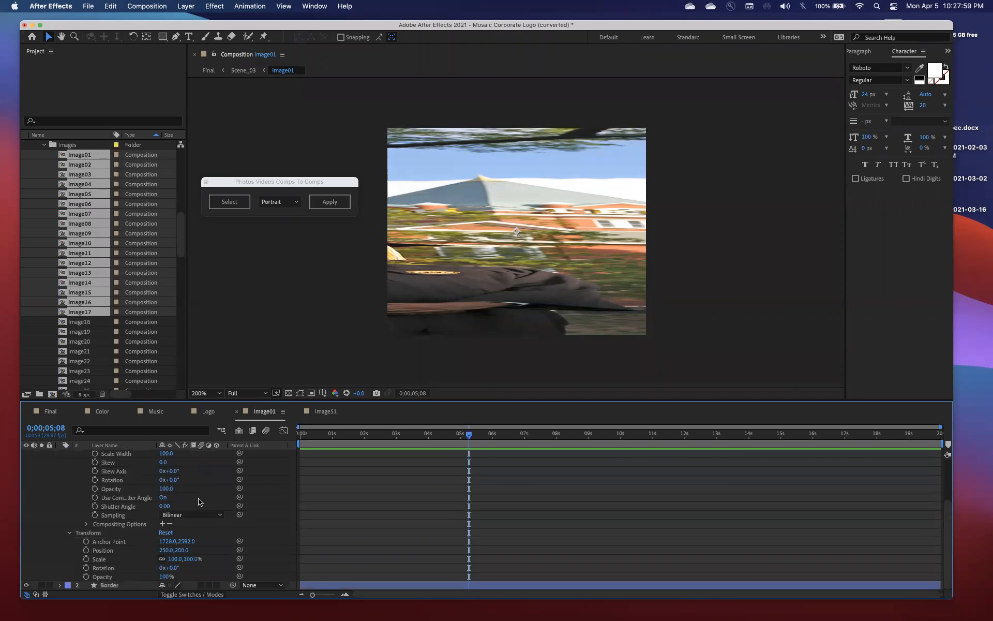
scroll(199, 501, up, 3)
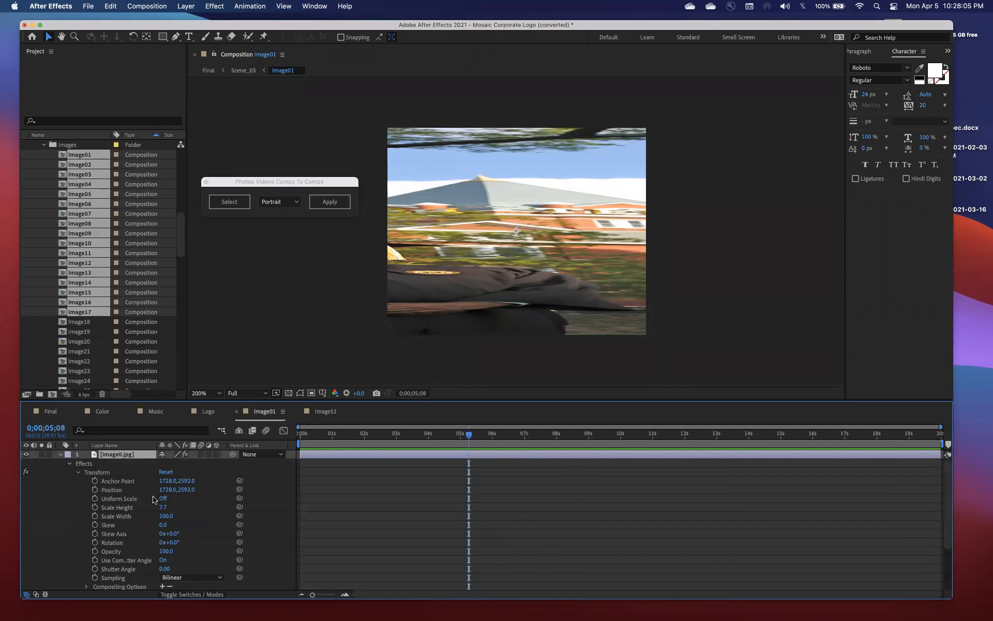
Try a Scale Height of 6.7 in the image0.jpg layer's Transform effect, and undo the change
mouse_move(164, 506)
mouse_down()
mouse_move(147, 507)
mouse_move(164, 510)
mouse_up()
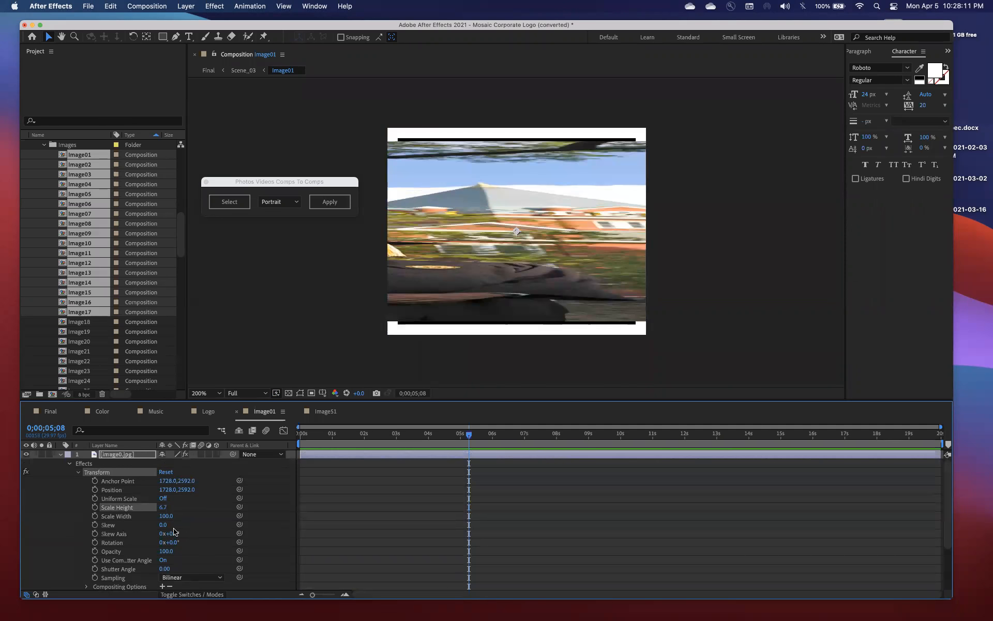
key(super+z)
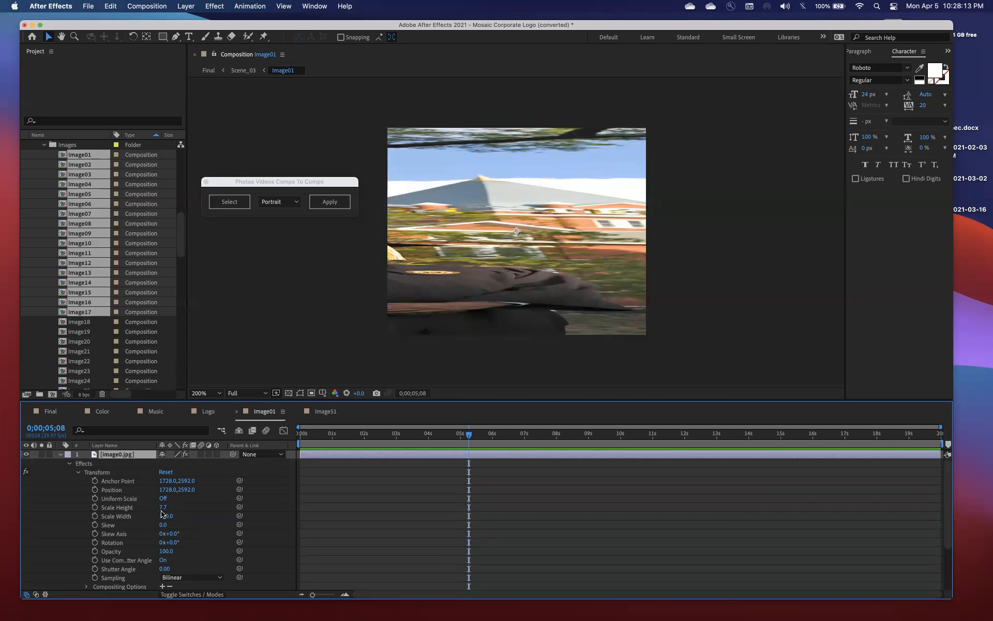
scroll(186, 512, down, 3)
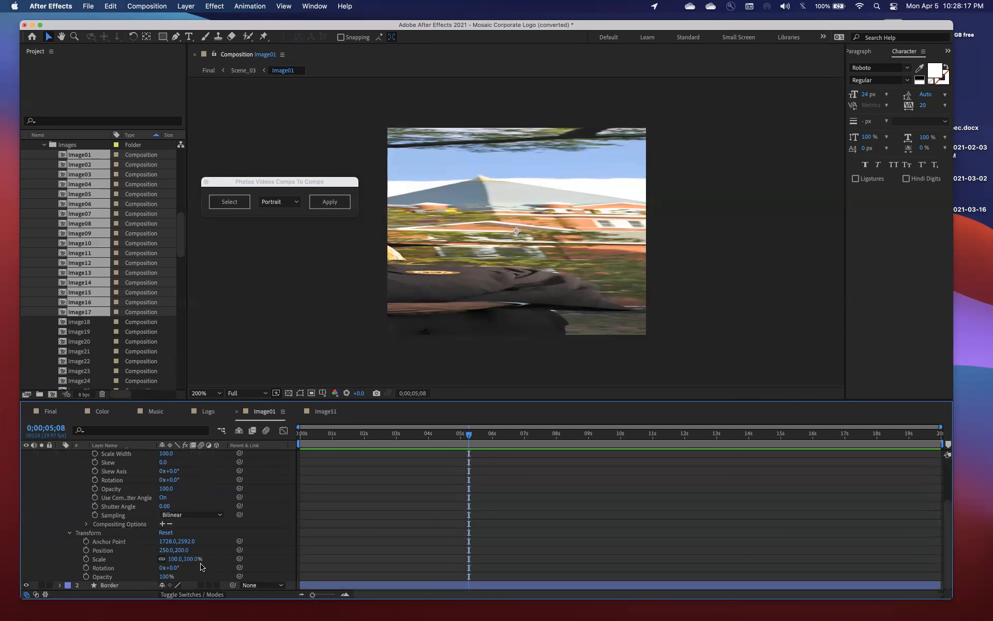
scroll(163, 507, up, 3)
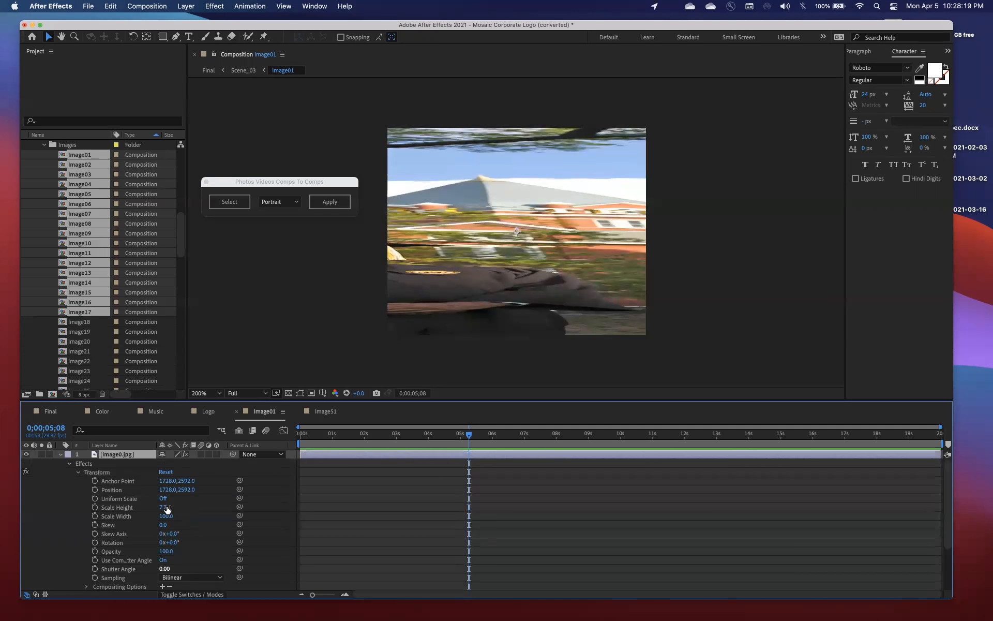
Collapse the Transform effect's properties and switch the image0.jpg layer's effects off and on again to compare the picture
click(77, 472)
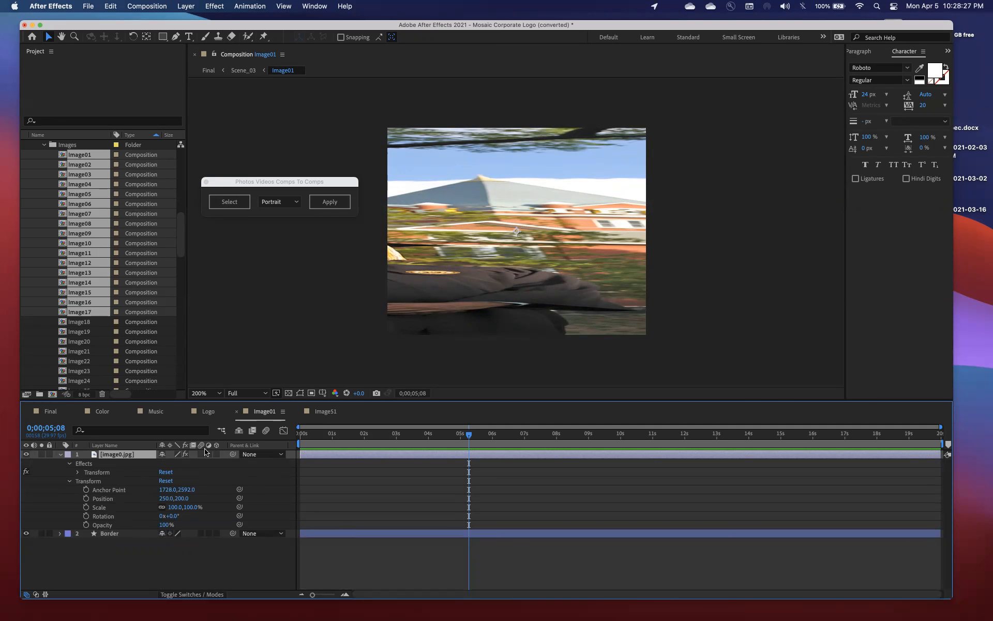
click(185, 455)
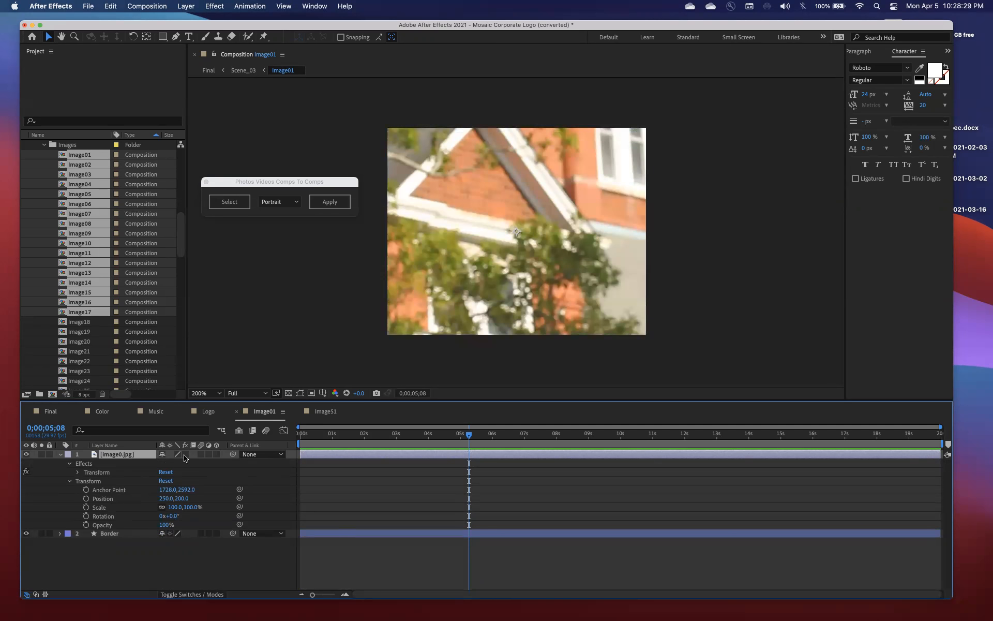
click(184, 455)
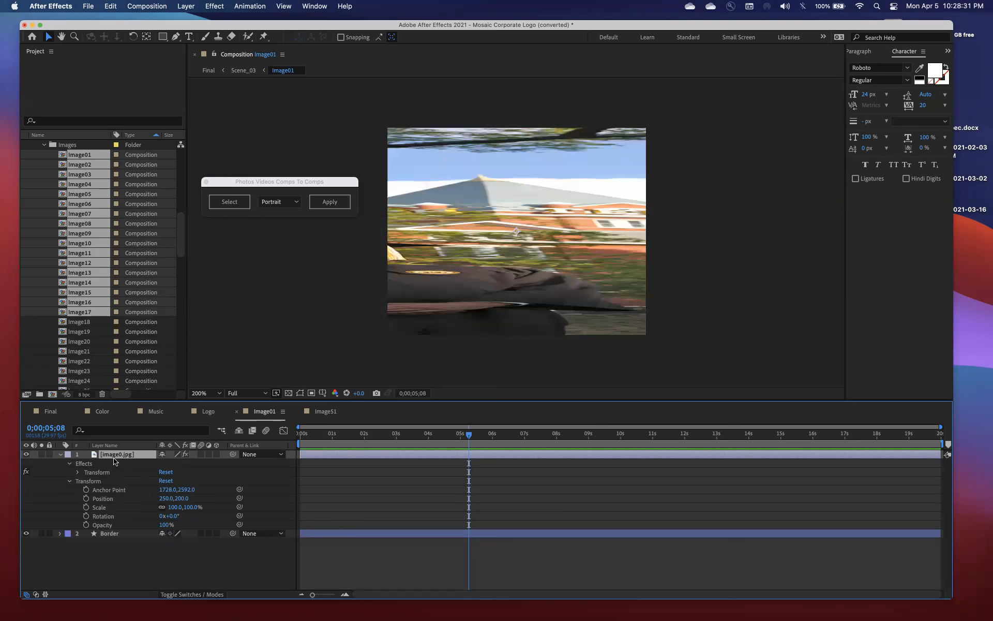
Move the start of Image01's work area to about 3.5 s and turn off the image0.jpg layer's effects
drag(295, 443, 412, 440)
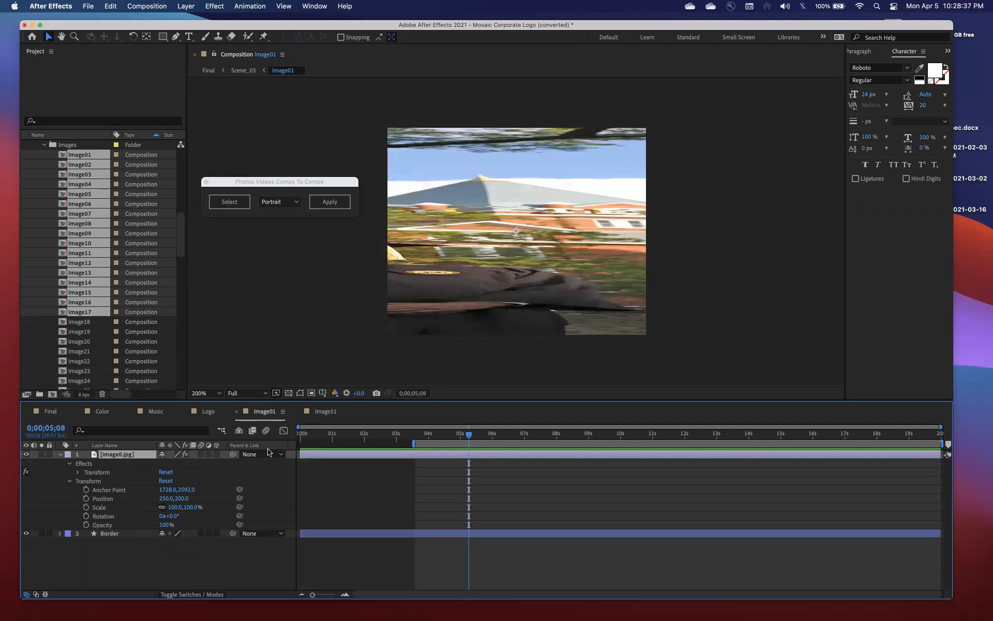
click(184, 454)
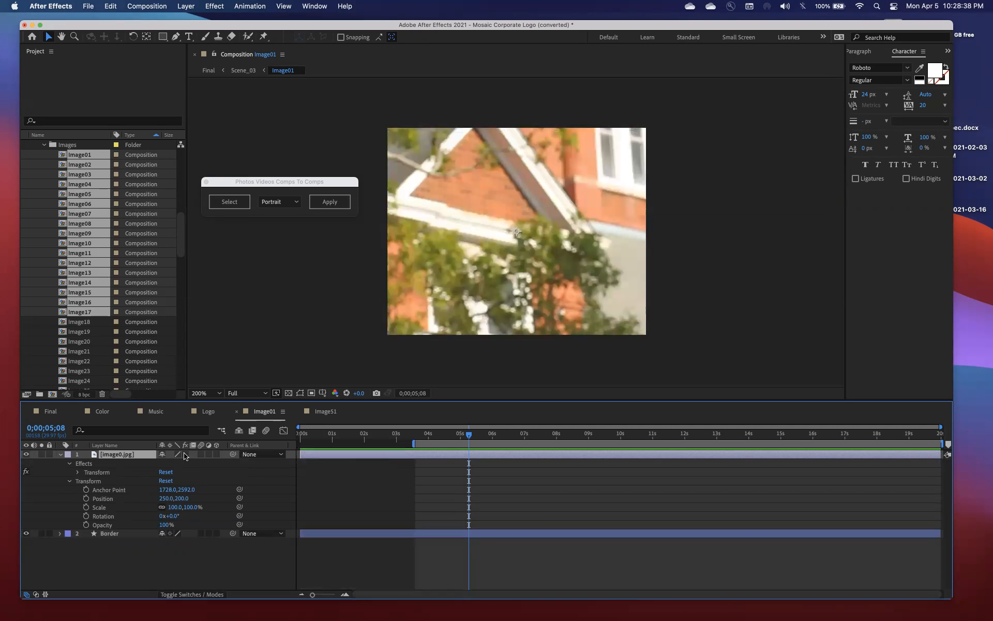
right_click(138, 455)
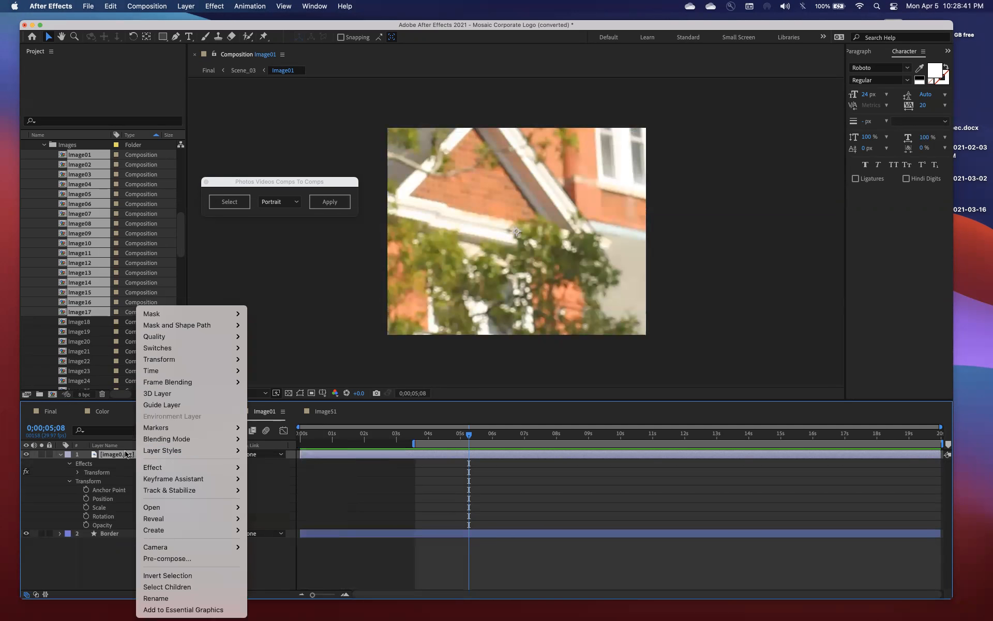
click(125, 454)
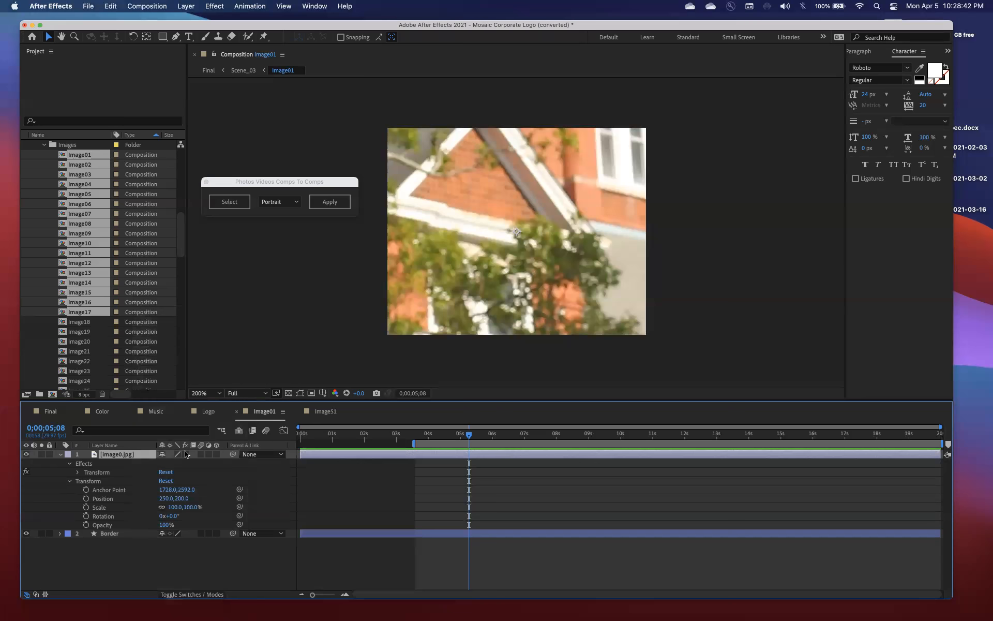
click(29, 473)
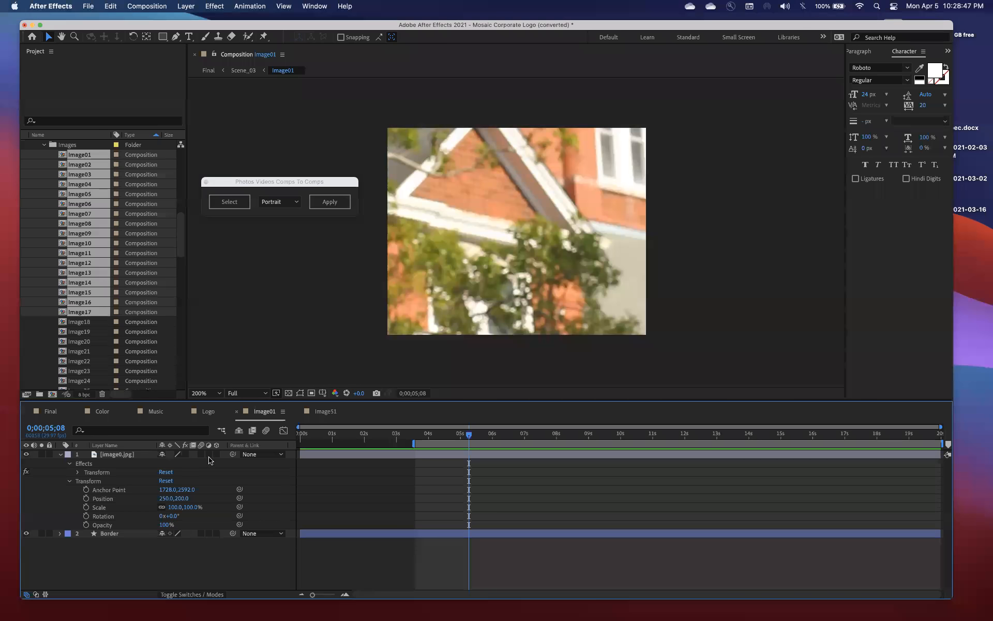
Turn the image0.jpg layer's effects on and off again to compare how the picture is scaled
click(186, 454)
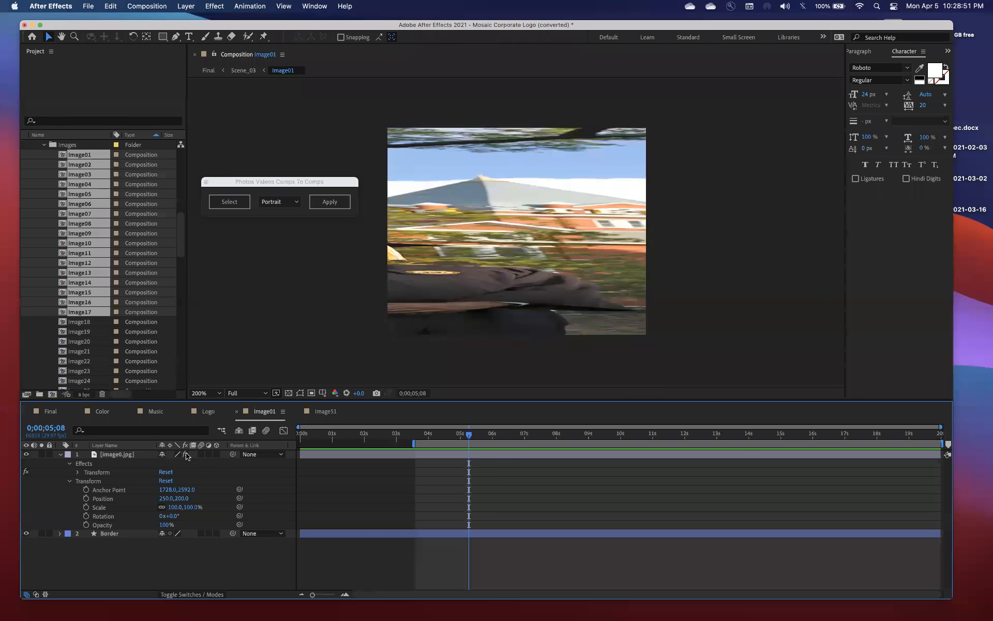
click(186, 454)
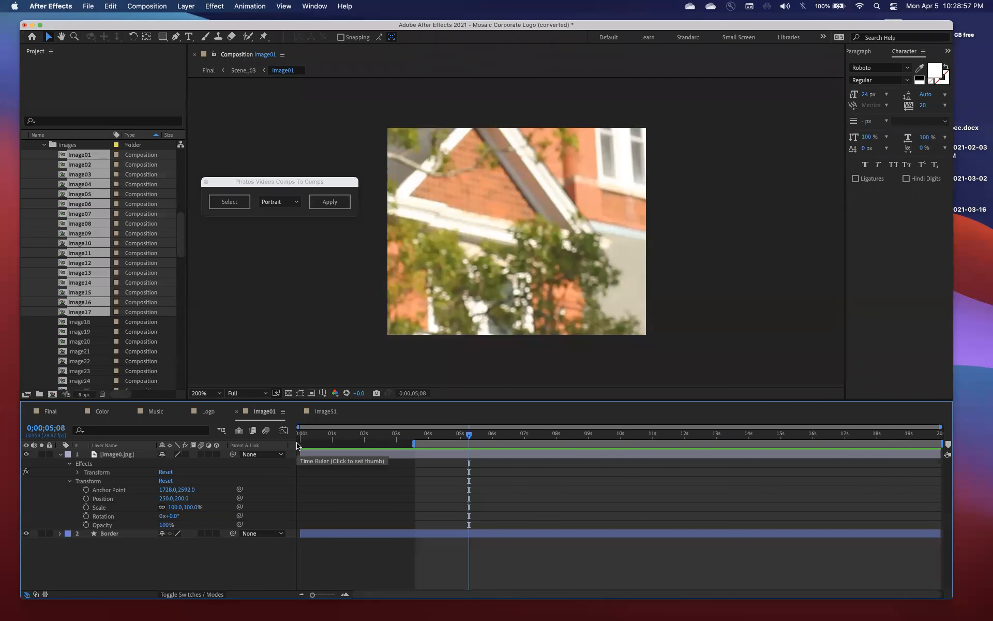
right_click(314, 457)
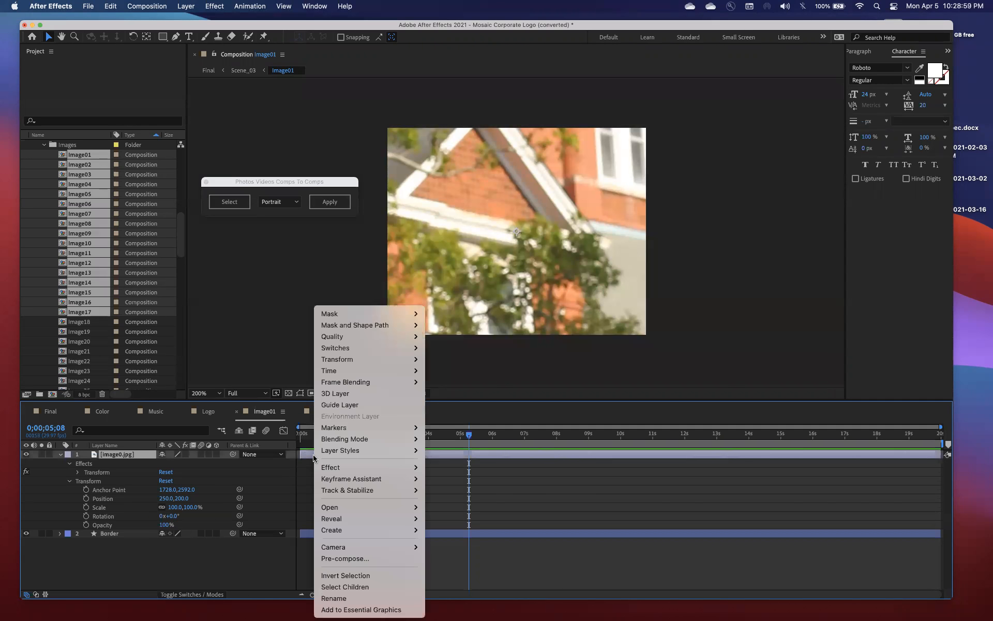
click(153, 480)
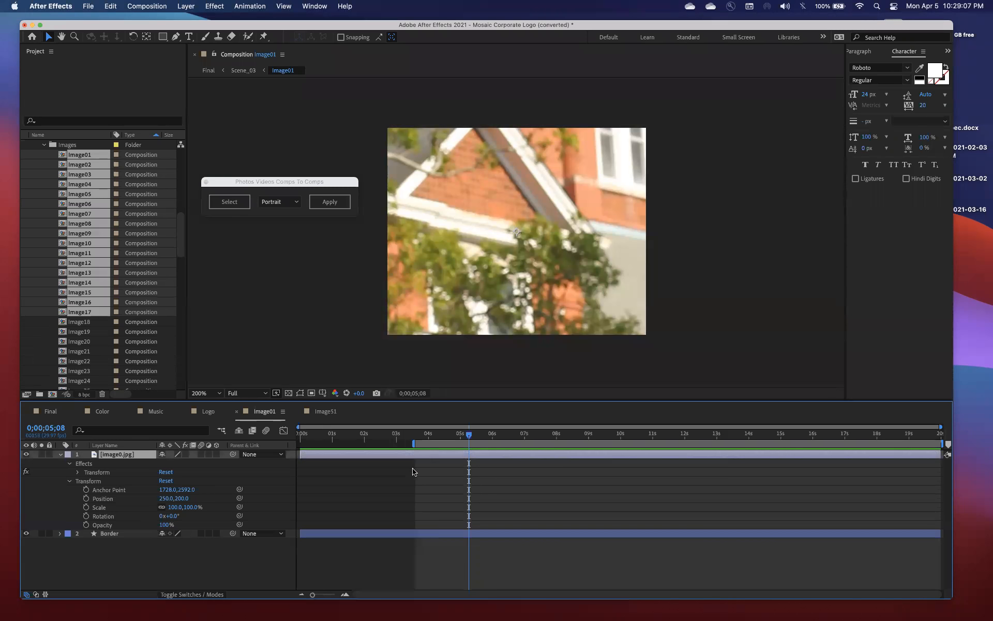
Extend the start of Image01's work area back to 0 s, move the current time to 0;00;01;17 and show the Graph Editor
drag(368, 436, 309, 436)
drag(412, 443, 350, 434)
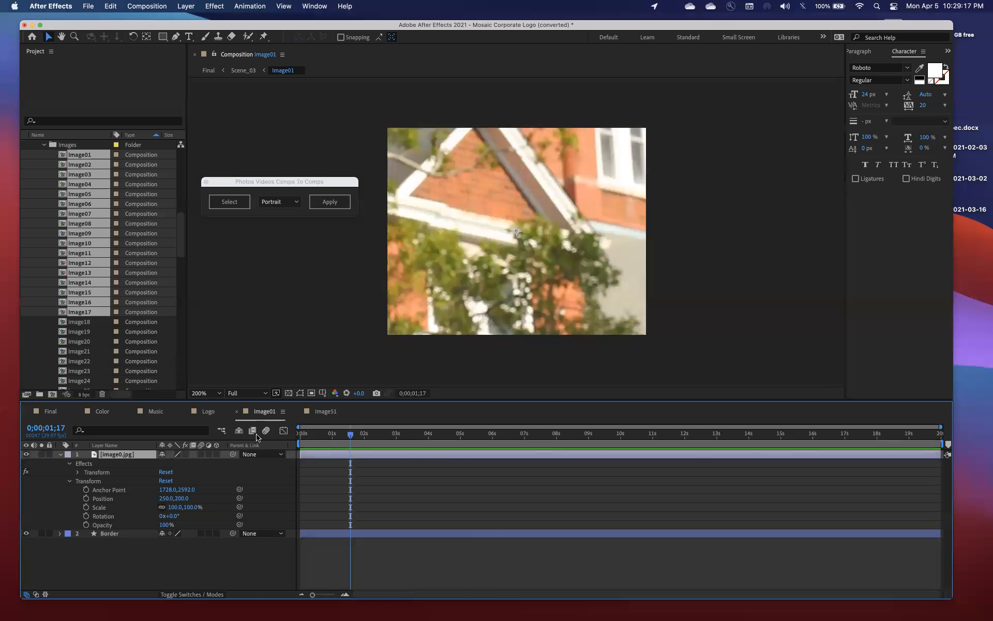
click(283, 431)
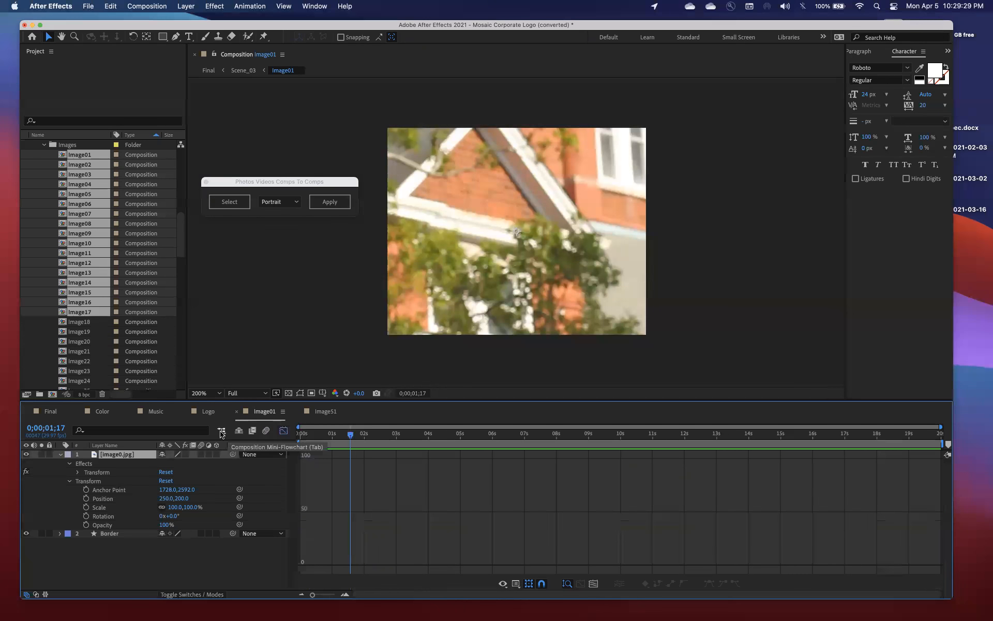
Check the image0.jpg layer's picture with its effects enabled and look through its parent options without changing them
right_click(124, 455)
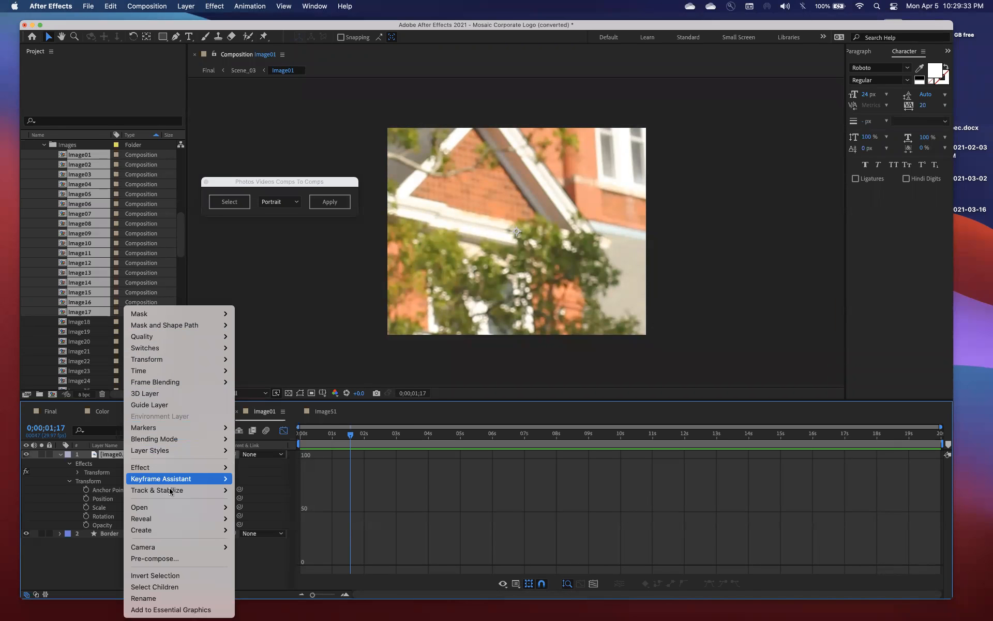
click(74, 479)
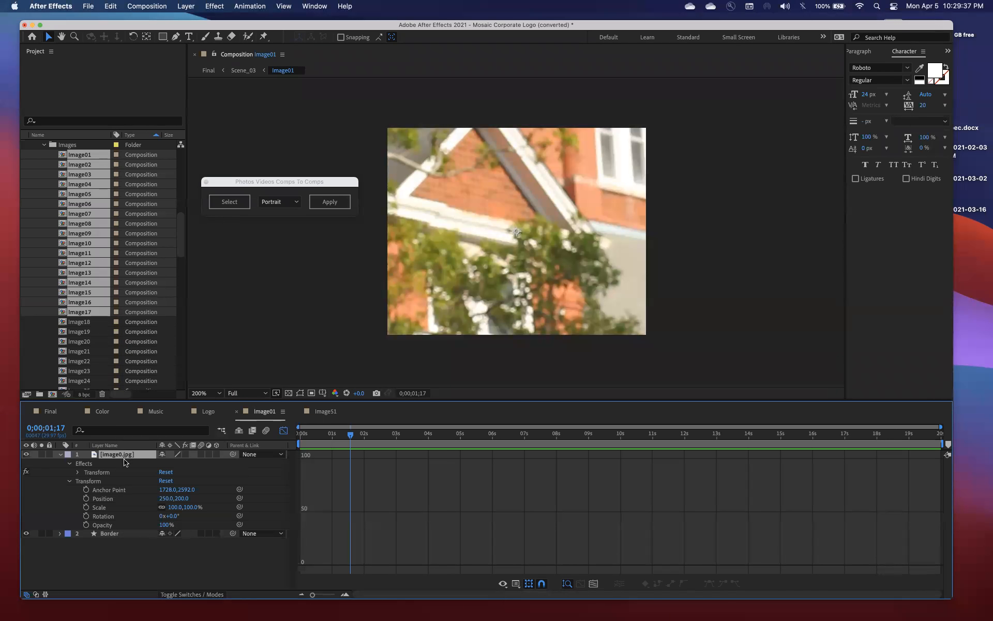
click(186, 454)
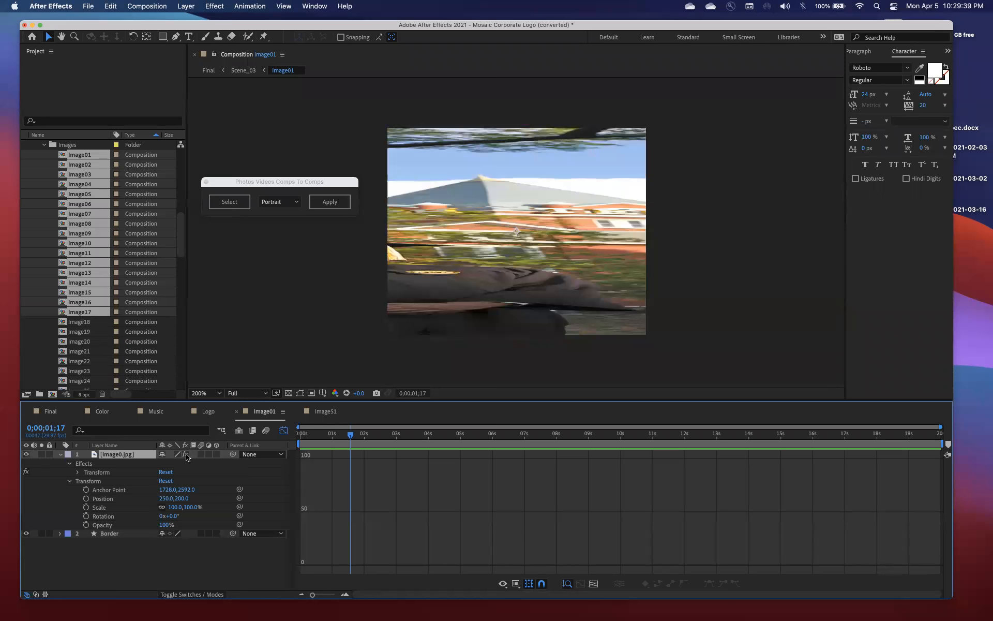
click(252, 454)
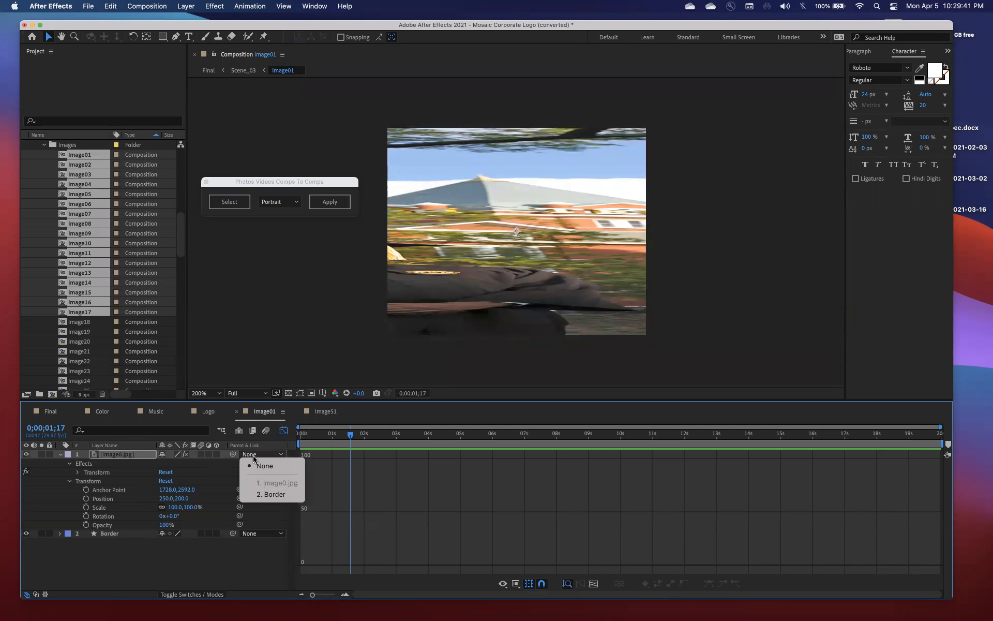
click(68, 474)
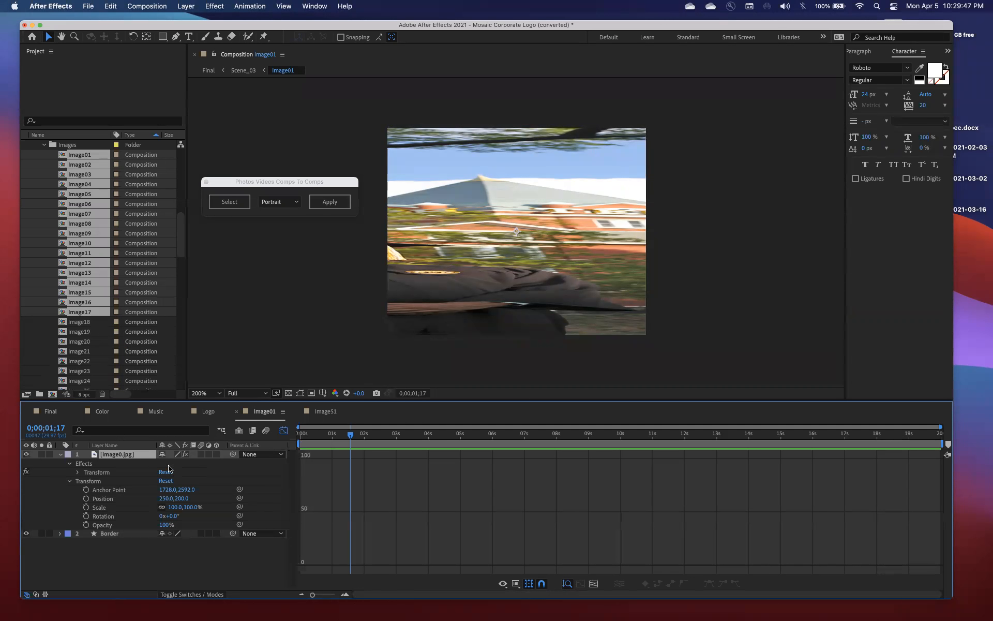
click(76, 265)
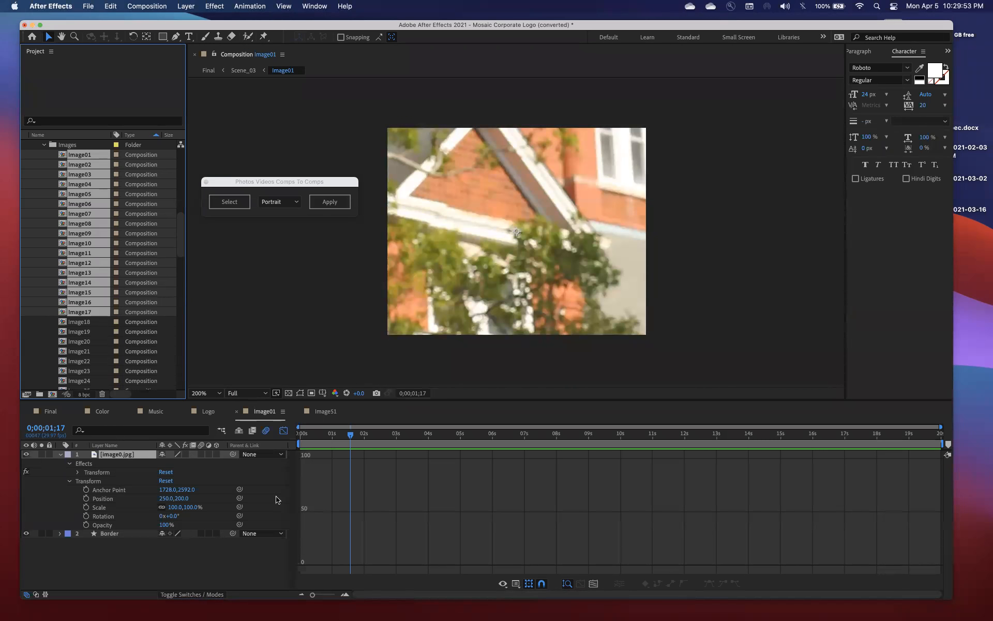
Try unlinked Scale values of 226, 73% in the image0.jpg layer's own transform, and relink the proportions
drag(188, 508, 268, 508)
drag(191, 508, 163, 508)
click(192, 508)
drag(112, 506, 113, 506)
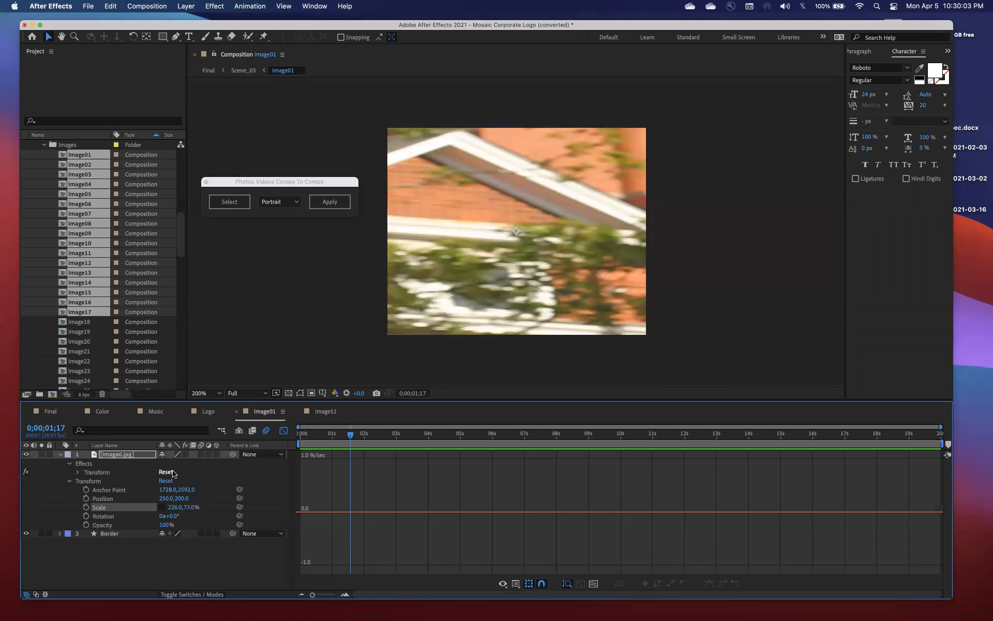
click(162, 507)
Search the commands for "fit t" and apply Fit to Comp to the image0.jpg layer
click(345, 6)
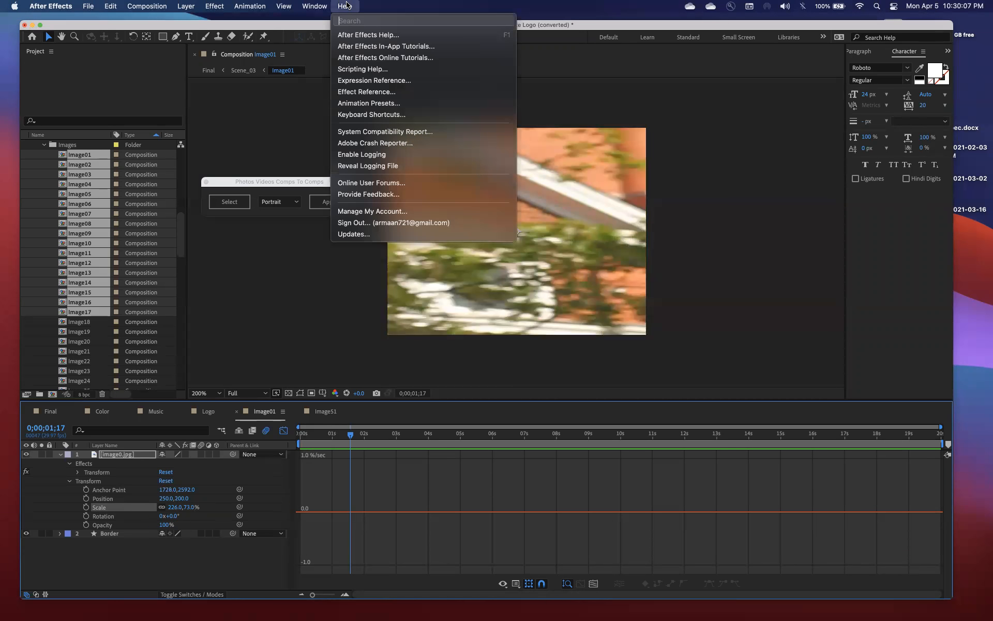
text(fit t)
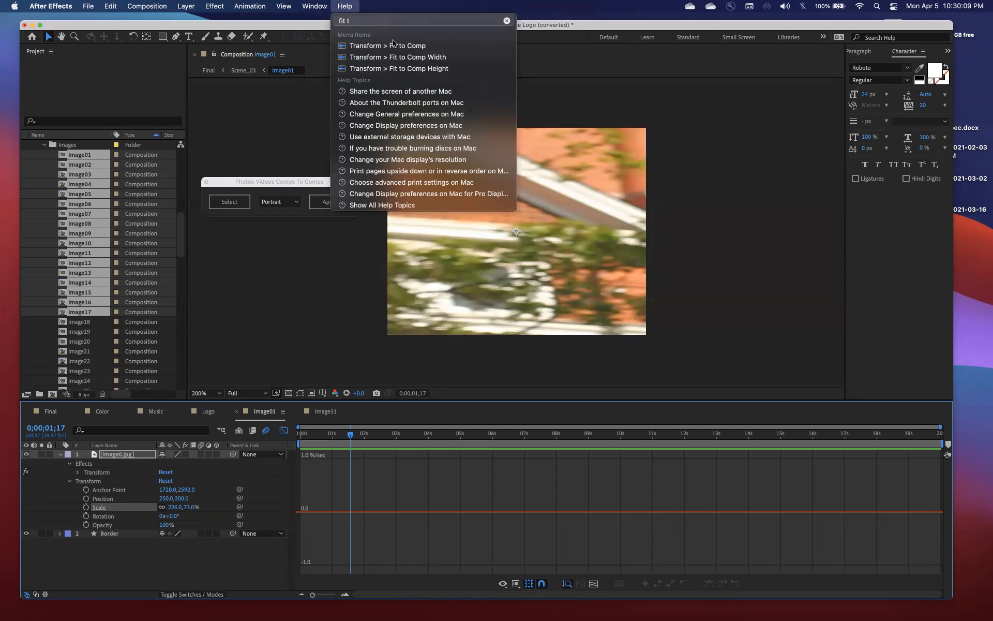
click(393, 45)
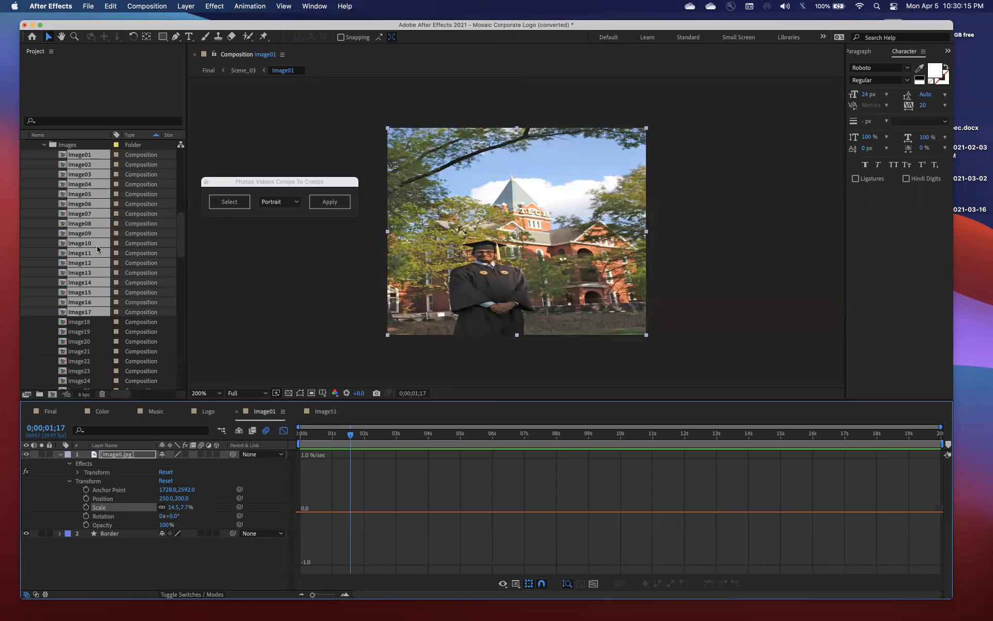
scroll(97, 249, up, 5)
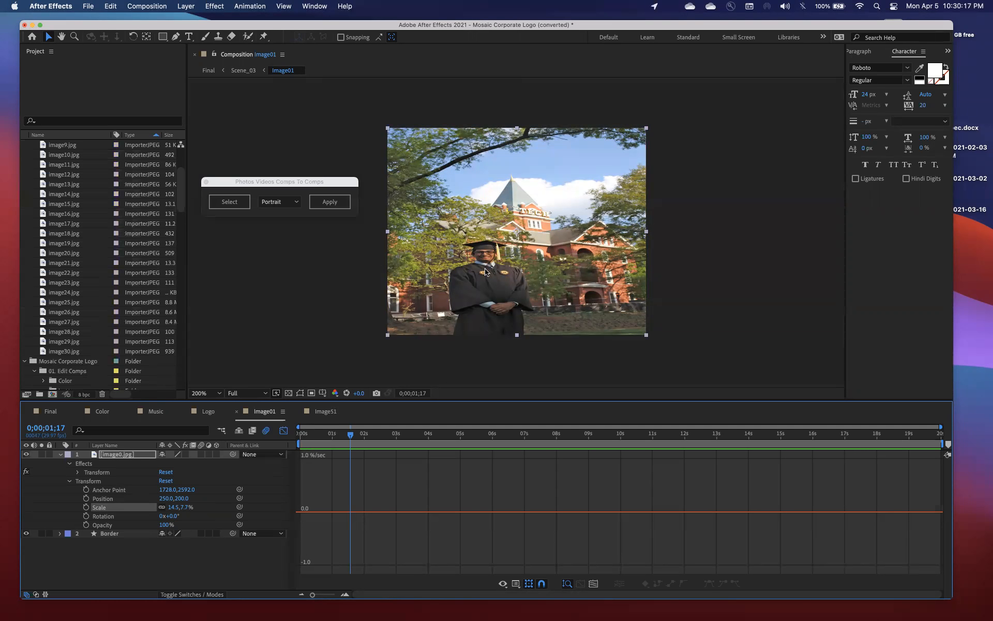
Undo the Fit to Comp, scale, time and work area changes made in Image01
key(super+z)
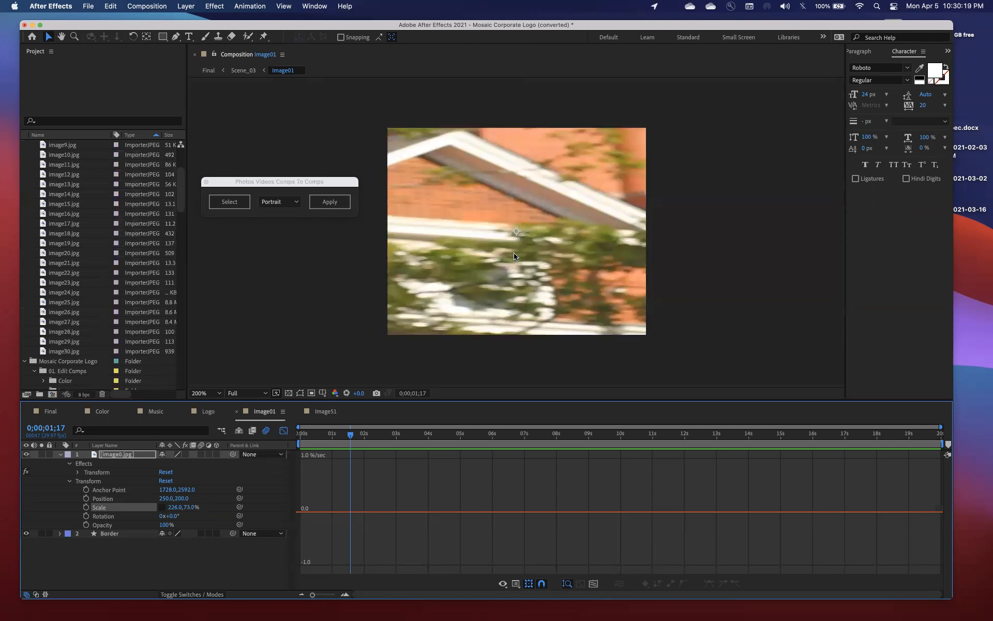
key(super+z)
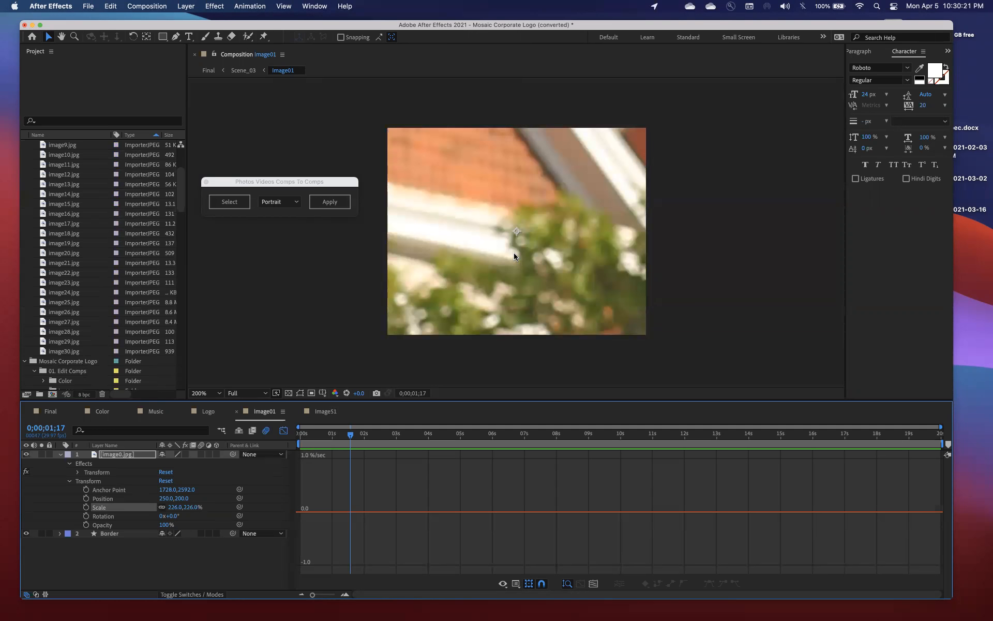
key(super+z)
key(super+z)
key(super+z)
key(super+z)
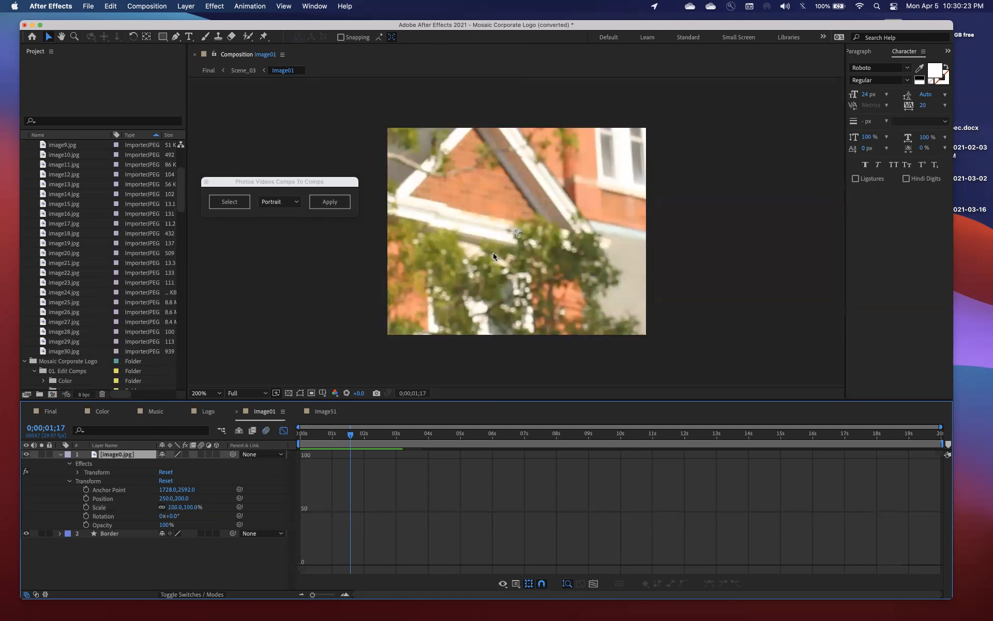
key(super+z)
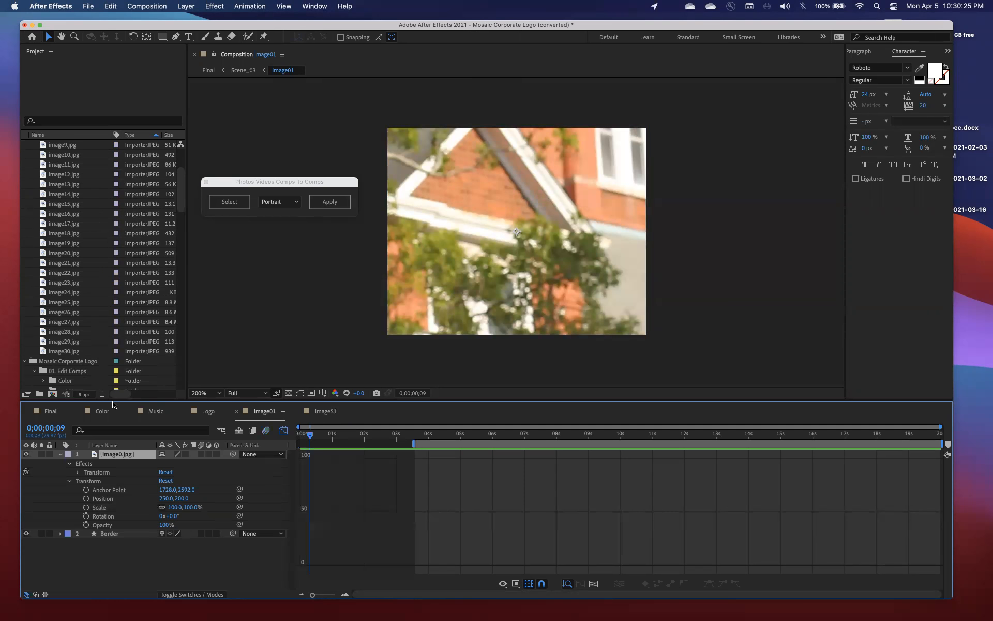
Check image1.jpg in the landscapes folder and set the photo script's orientation to Landscape
scroll(66, 280, up, 3)
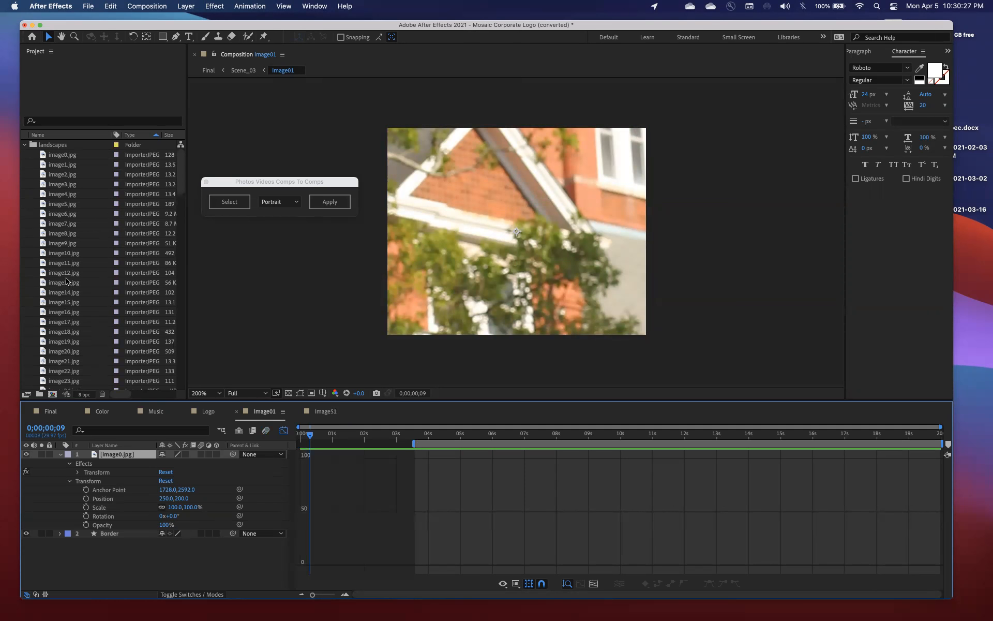
click(67, 164)
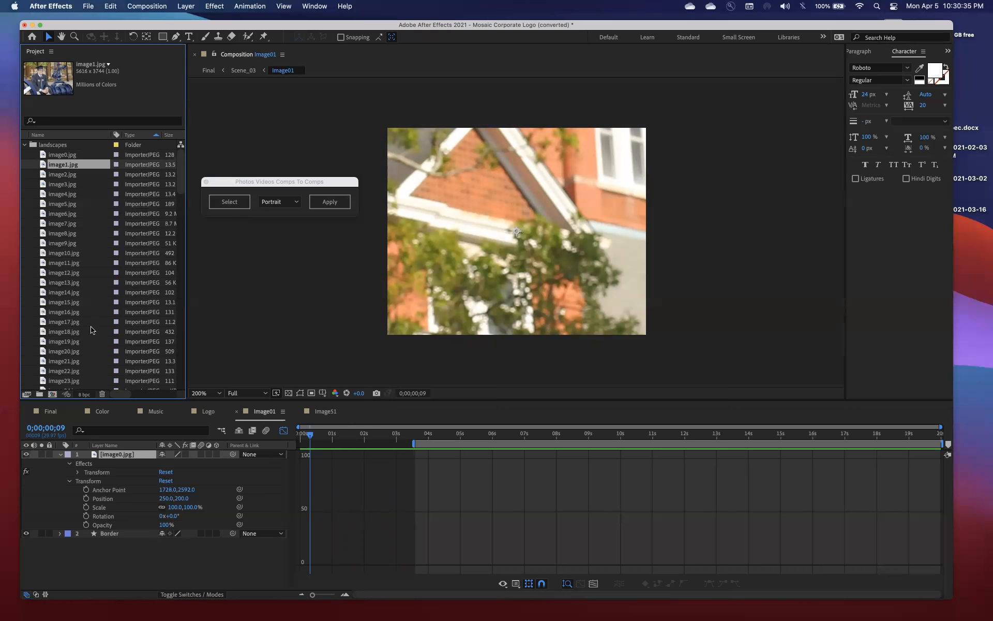
scroll(91, 330, down, 5)
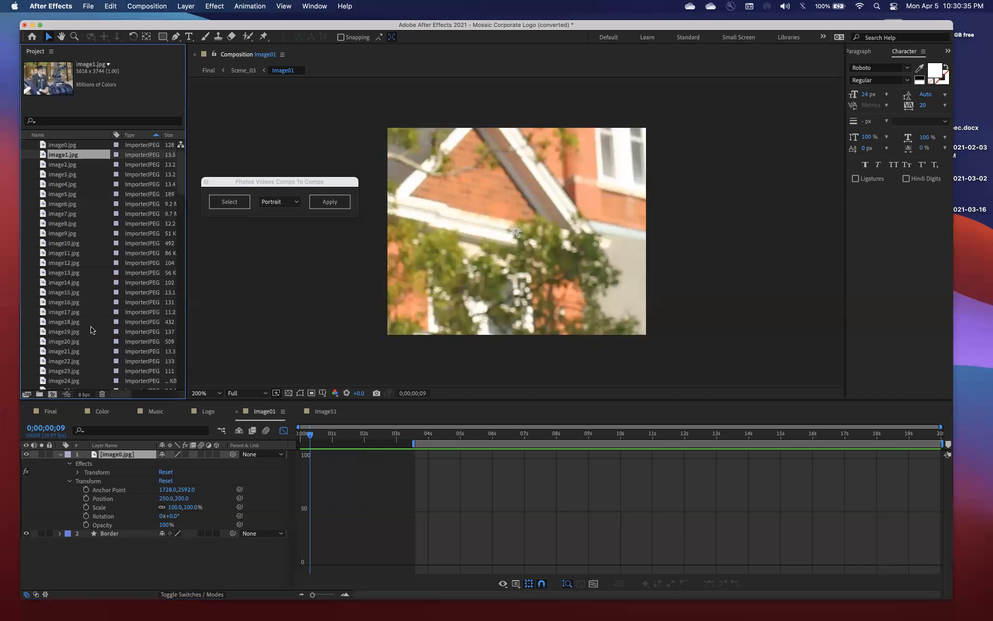
click(278, 205)
click(276, 214)
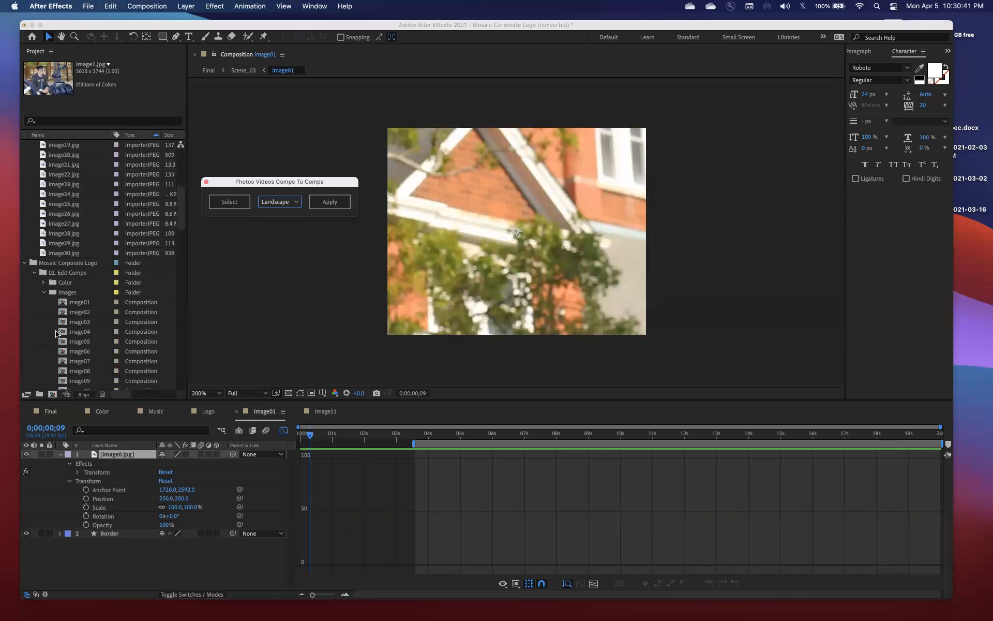
Compare the dimensions of image0.jpg in the portraits folder with those of the Image01 composition
scroll(57, 334, down, 15)
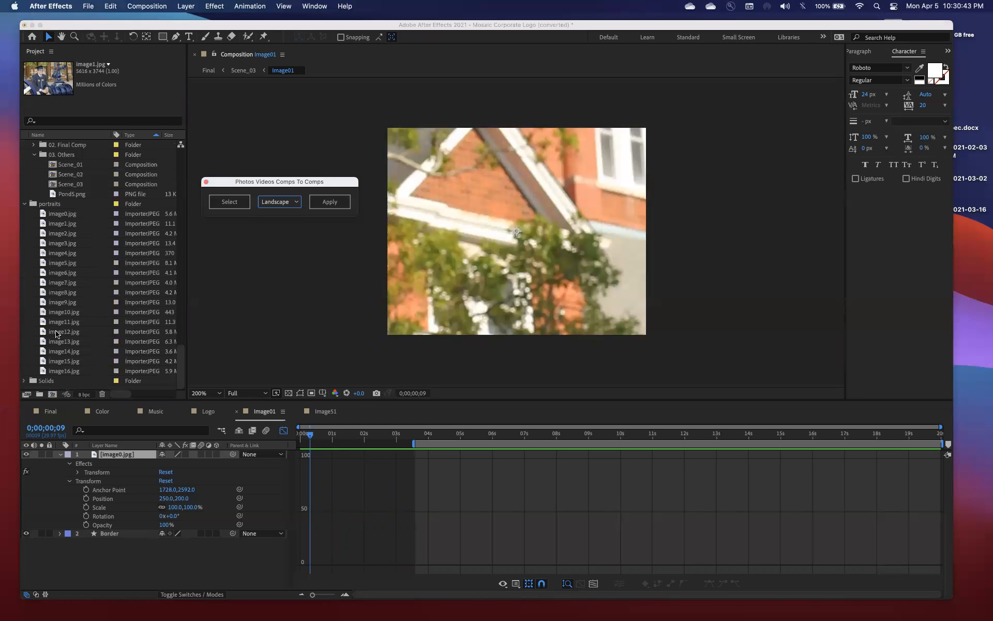
click(74, 215)
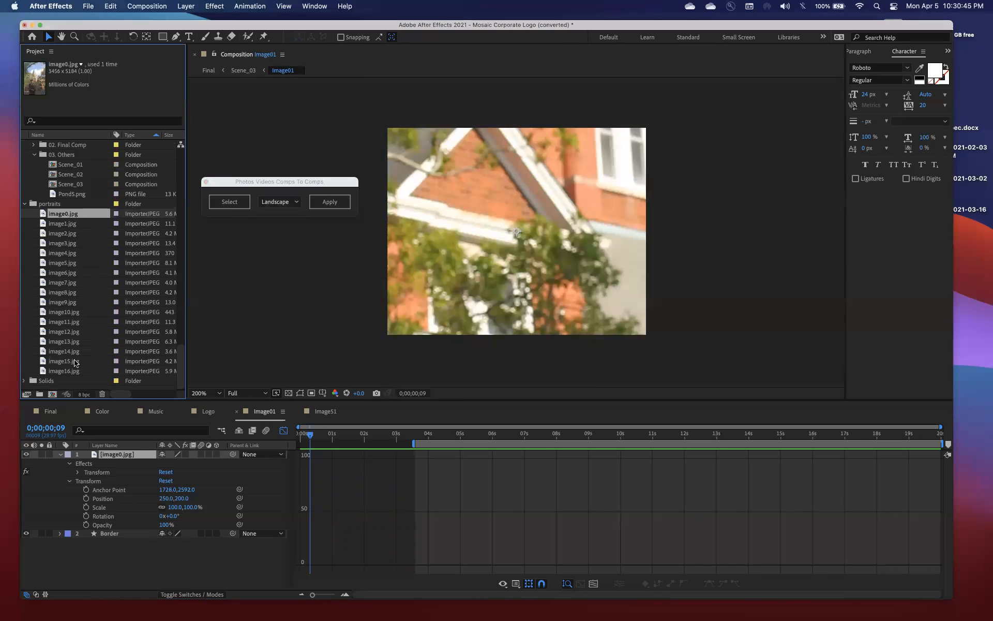
scroll(81, 237, up, 15)
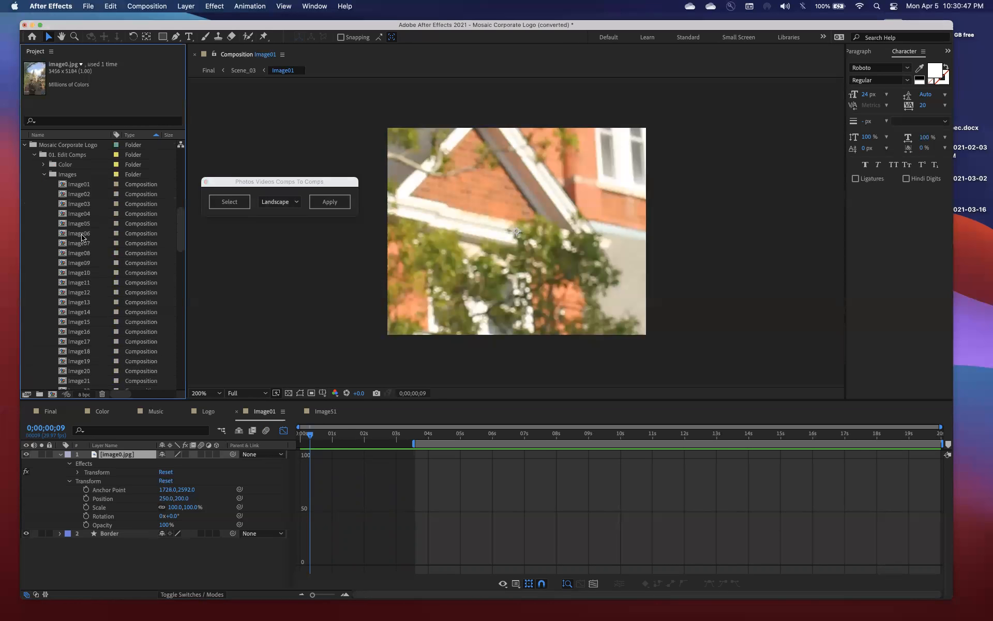
scroll(81, 237, down, 5)
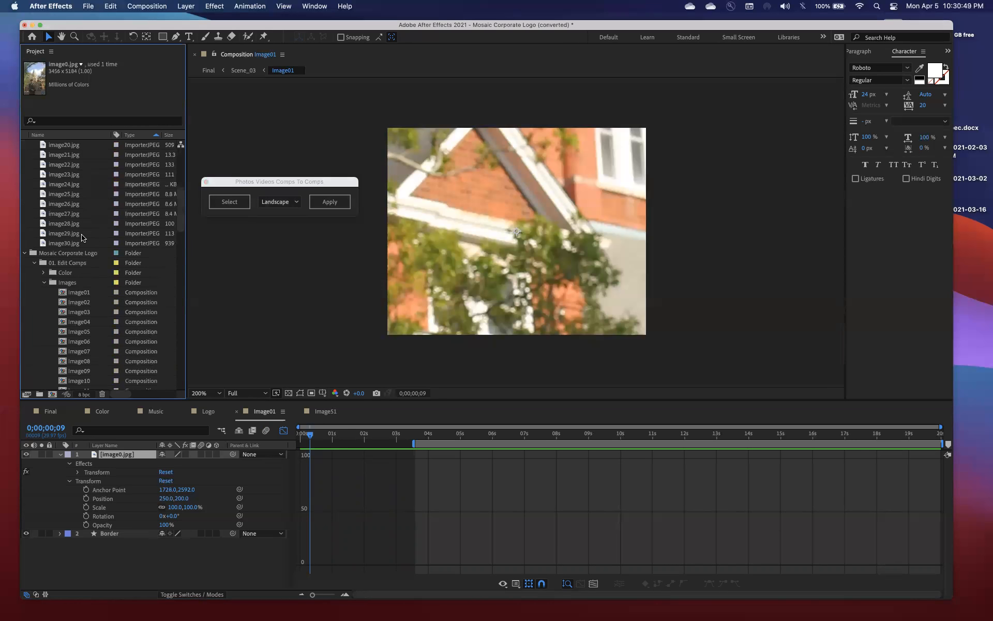
click(79, 292)
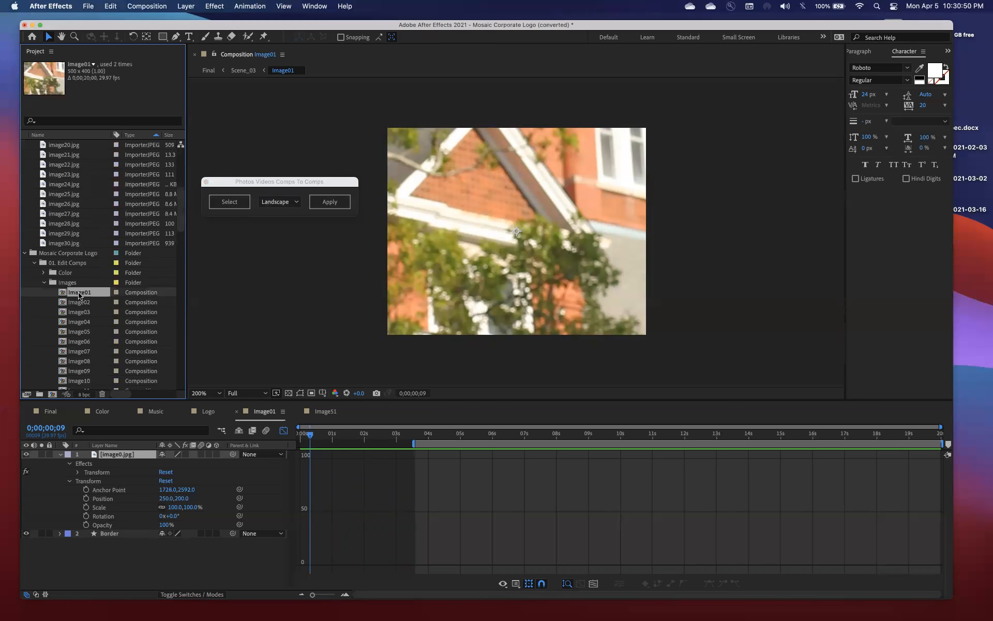
Enable the image0.jpg layer's effects, and undo the recent effects-switch, time and work area changes in Image01
click(184, 454)
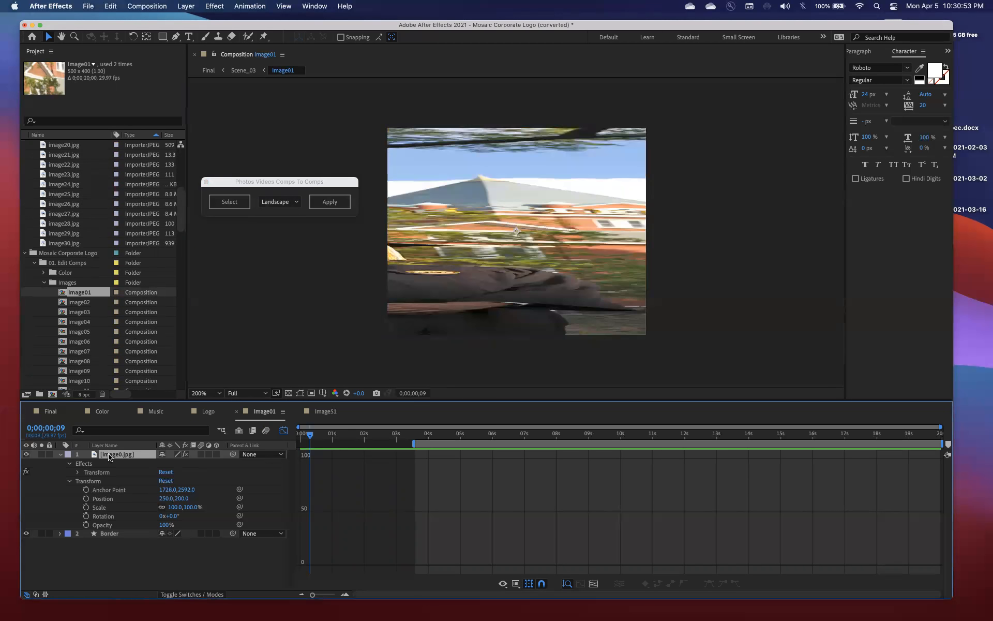
click(108, 6)
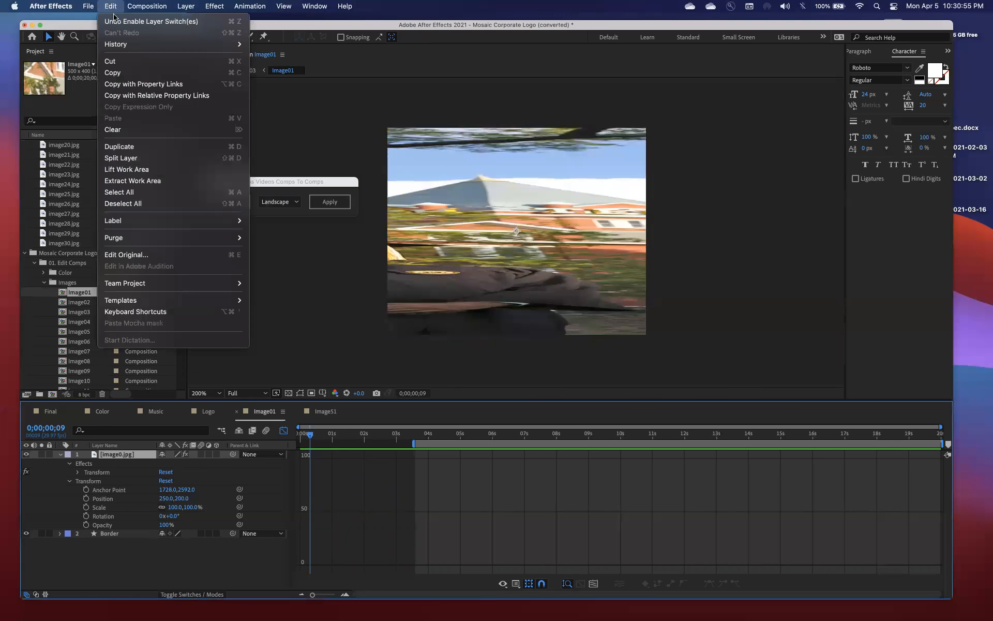
click(115, 21)
click(117, 6)
click(120, 21)
click(111, 6)
click(115, 21)
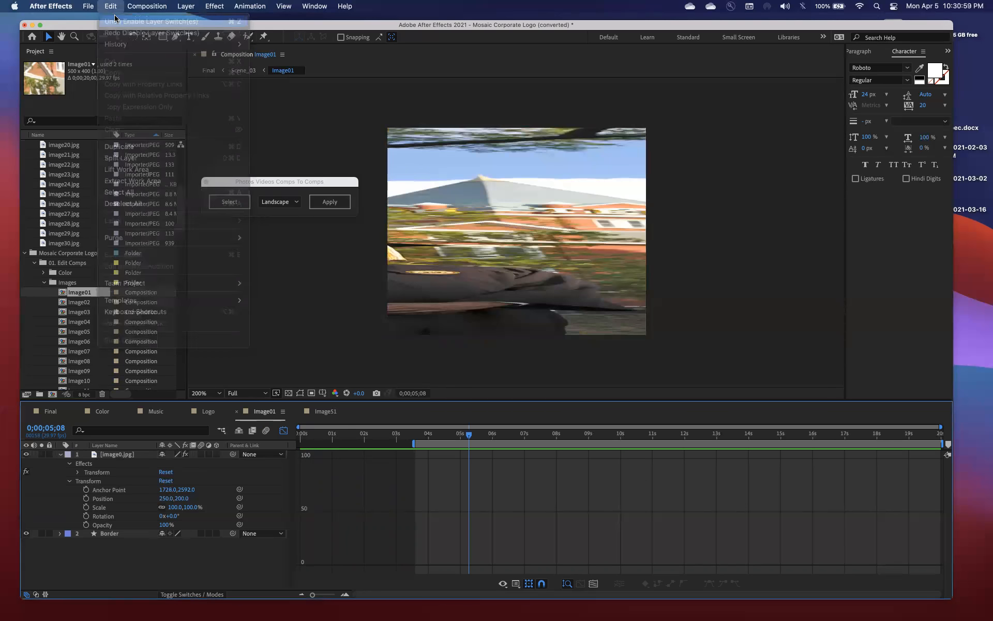
click(114, 7)
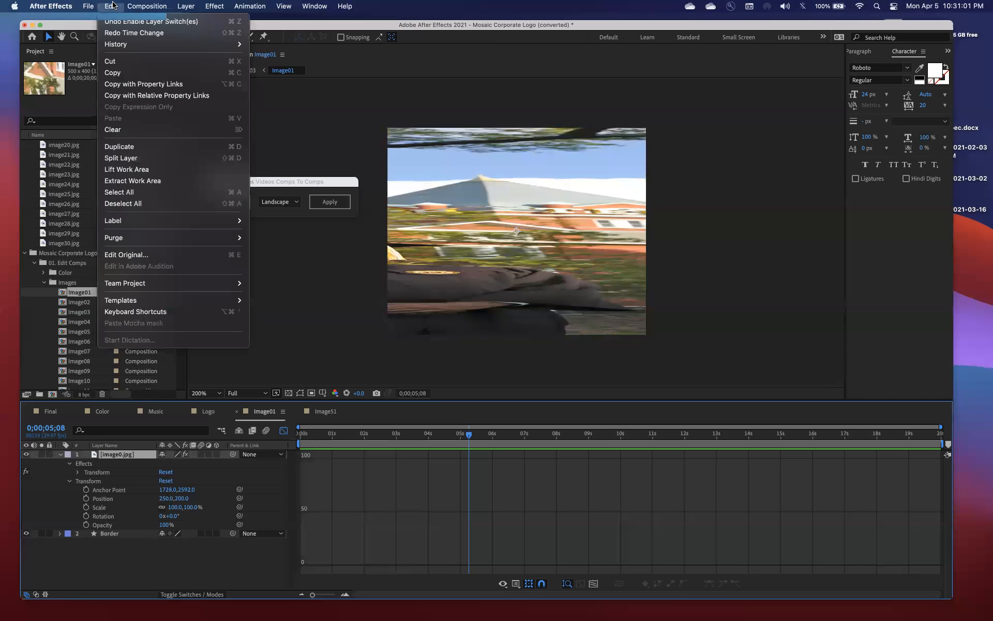
click(113, 5)
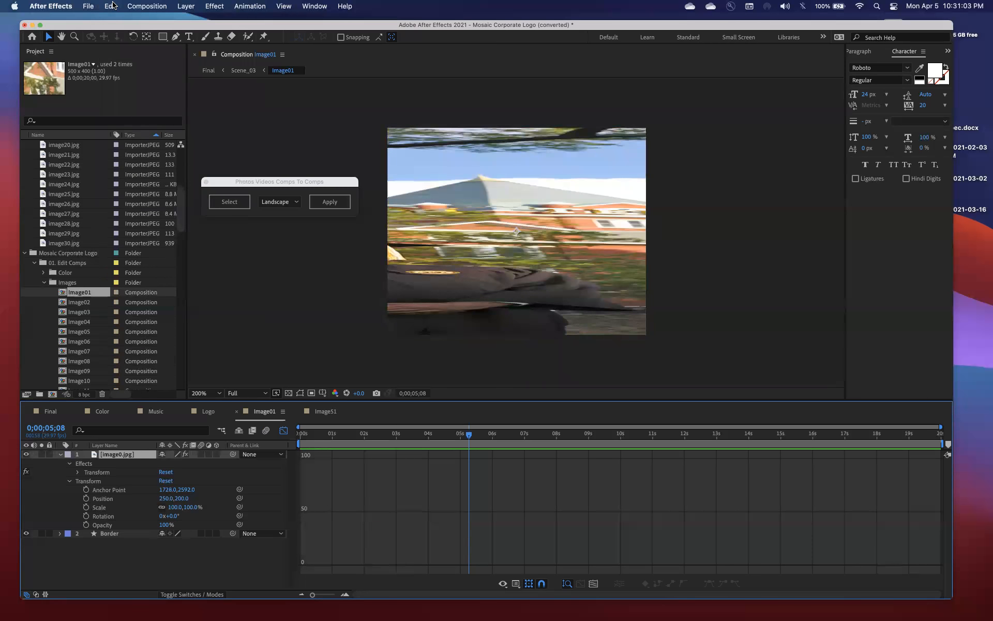
Undo the photo insertion in Image01 and look through the project's compositions and image folders
key(super+z)
click(79, 311)
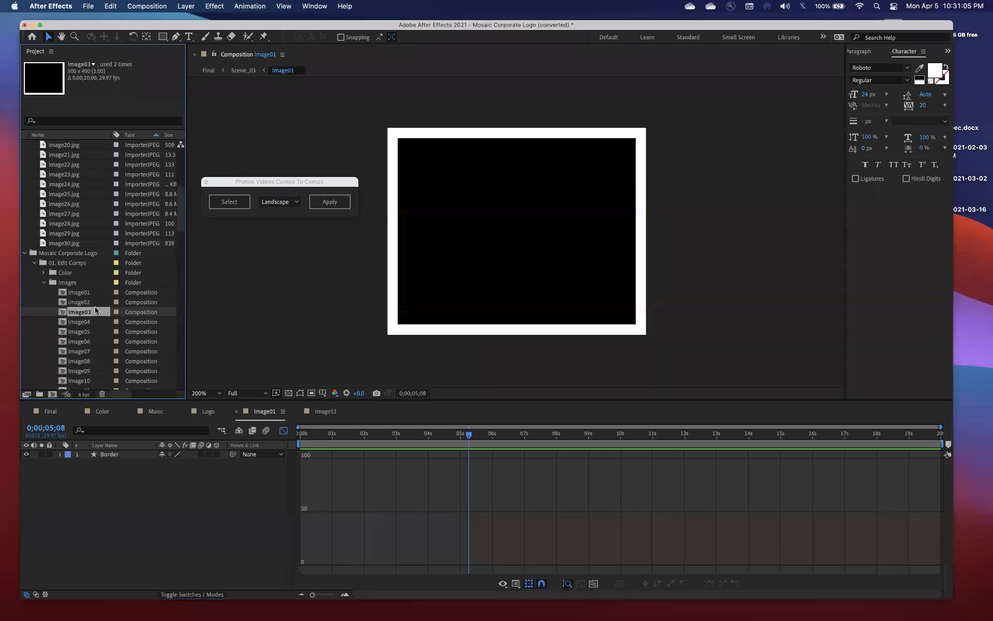
click(93, 303)
scroll(95, 298, down, 15)
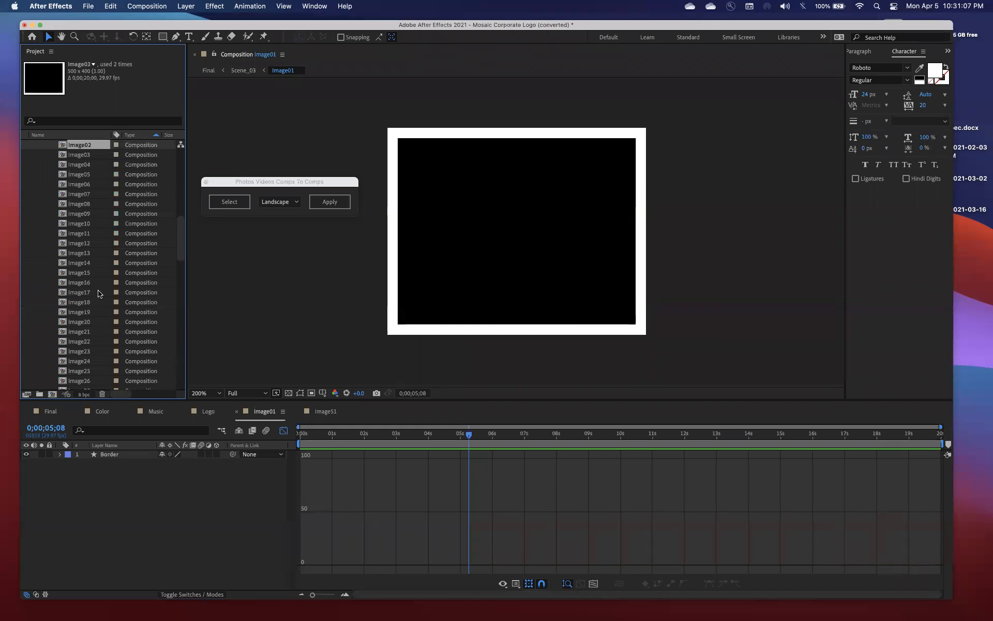
scroll(99, 293, down, 8)
scroll(99, 293, down, 5)
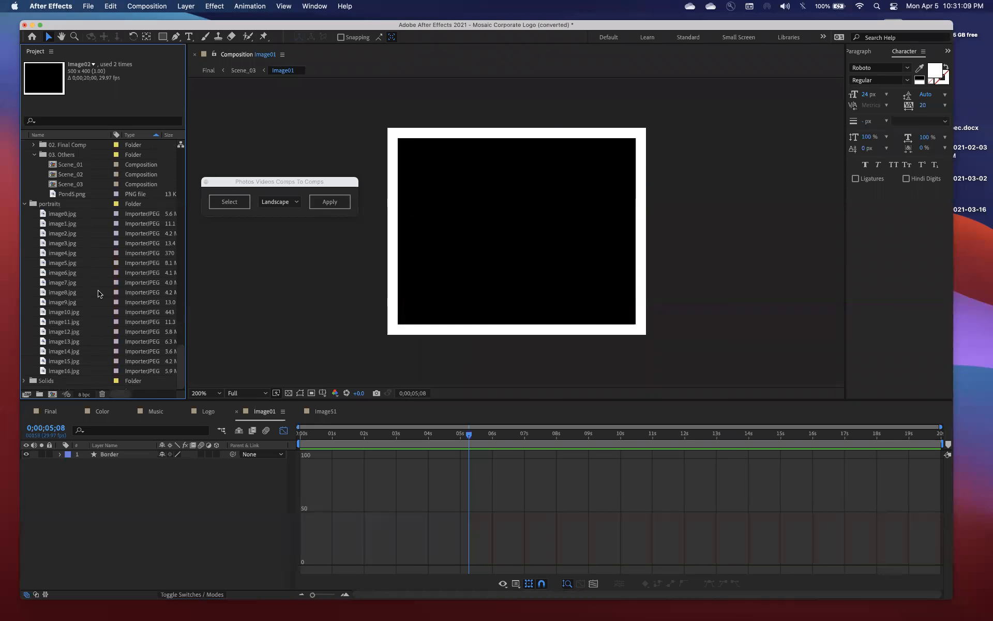
scroll(75, 244, up, 20)
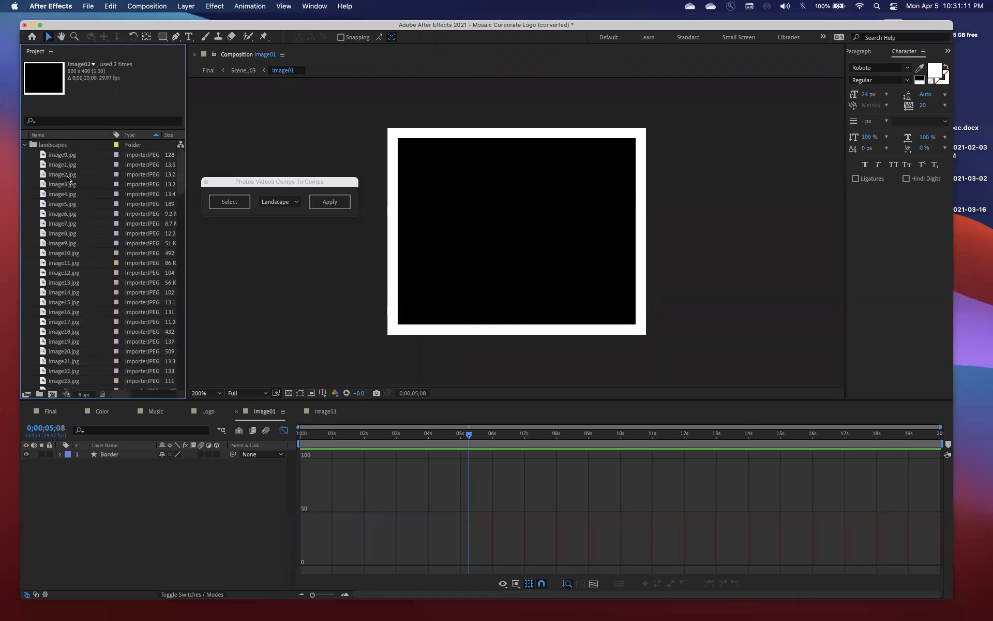
Load image0.jpg through image30.jpg from the landscapes folder as the photo script's source images
click(65, 154)
scroll(77, 237, down, 5)
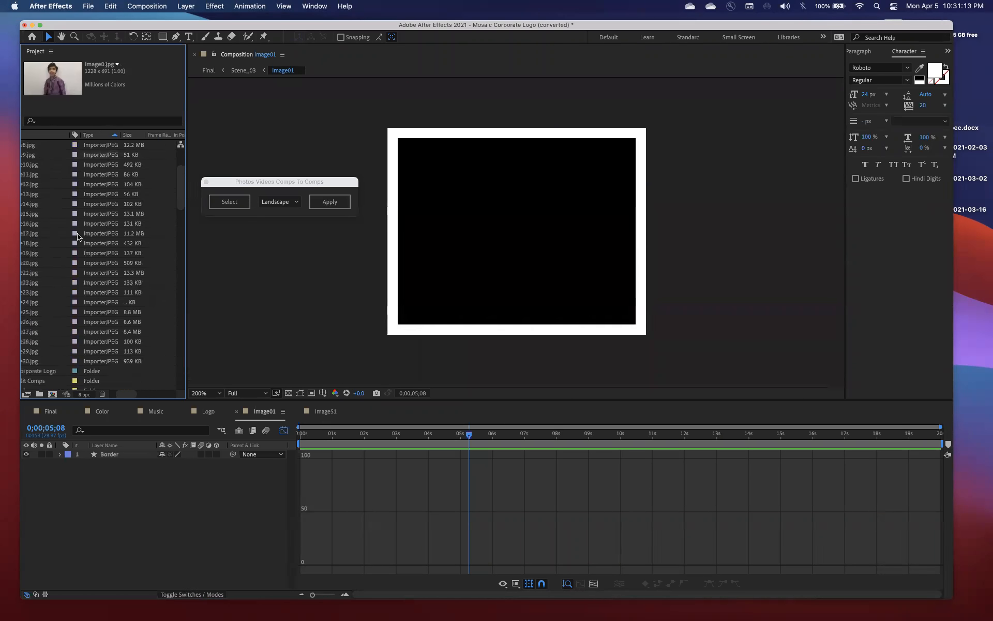
shift+click(66, 360)
click(227, 206)
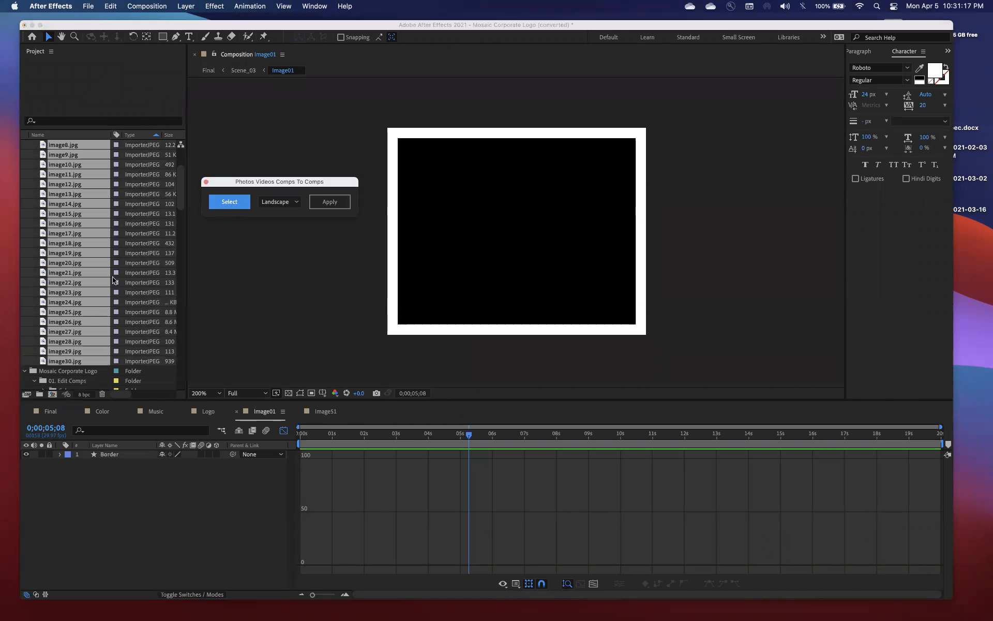
Try inserting the loaded photos into compositions Image01 through Image30 with Landscape orientation, and revert the insertion
scroll(114, 280, down, 8)
click(86, 245)
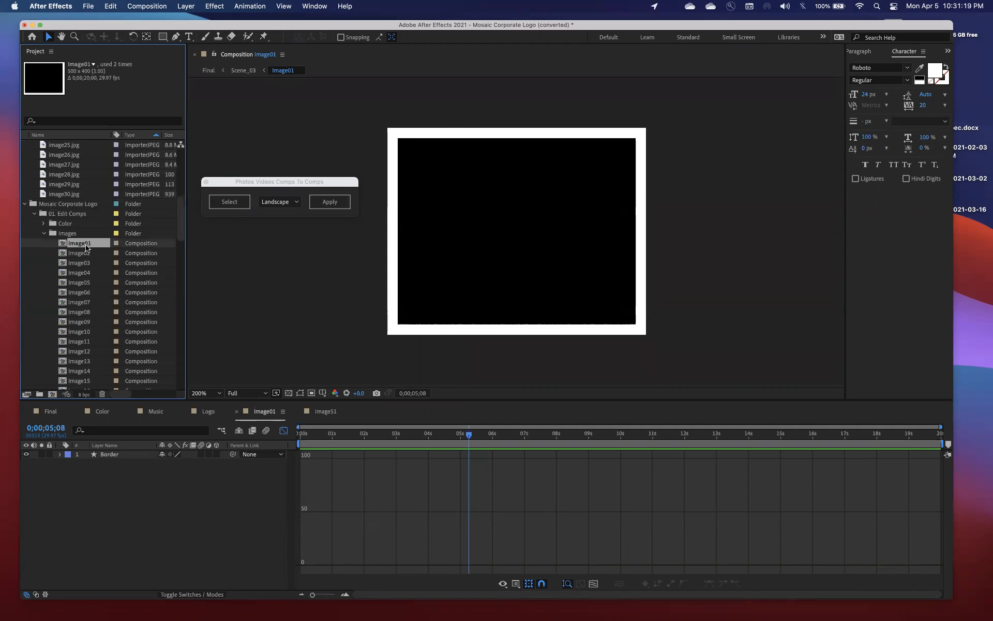
scroll(87, 259, down, 7)
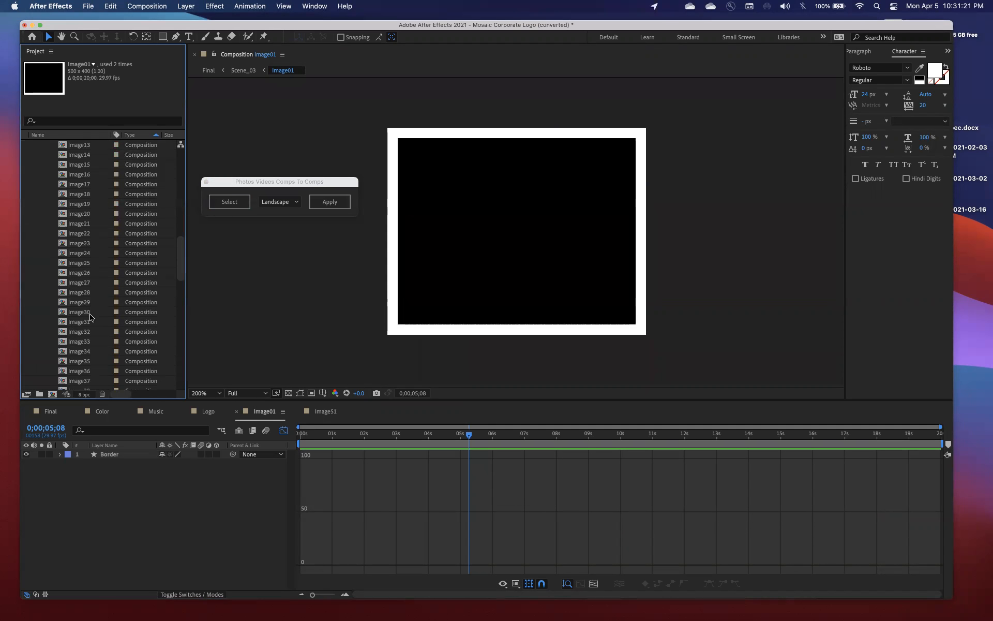
shift+click(90, 313)
click(326, 201)
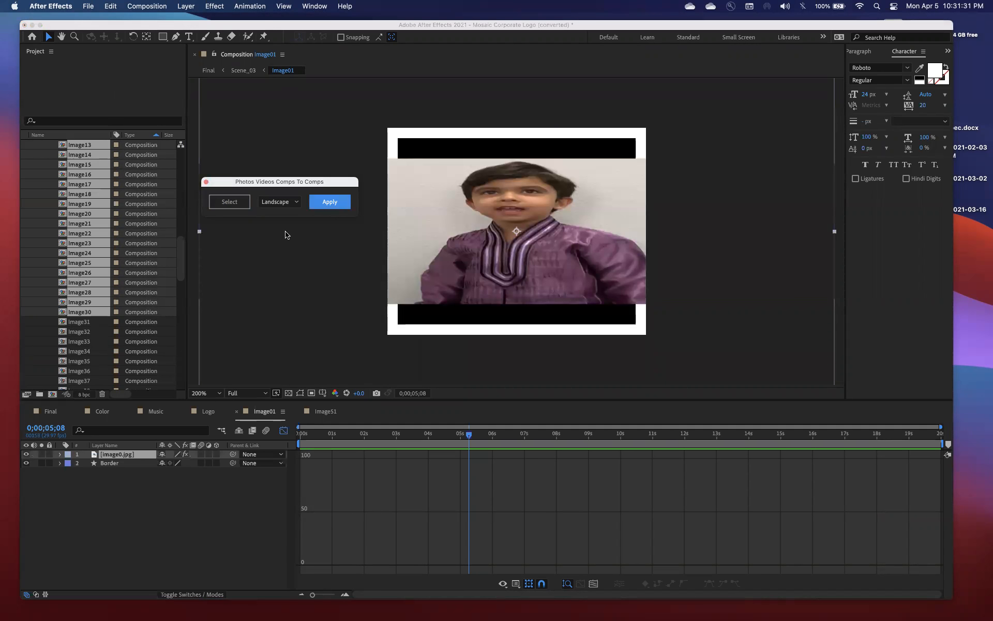
key(Delete)
Load all landscapes photos from image0.jpg to image30.jpg into the photo script again
scroll(115, 240, up, 10)
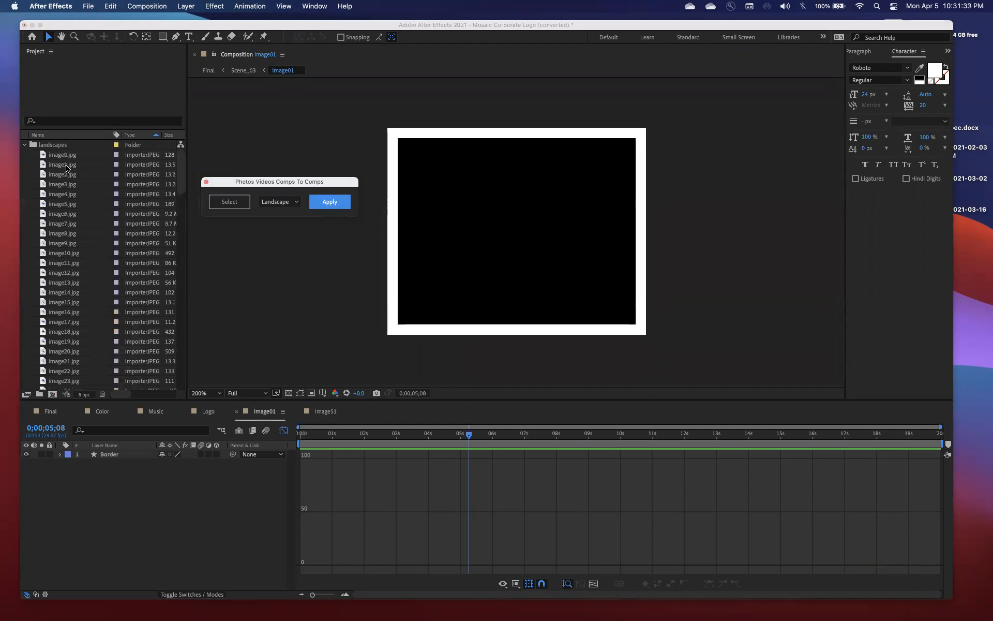
click(65, 155)
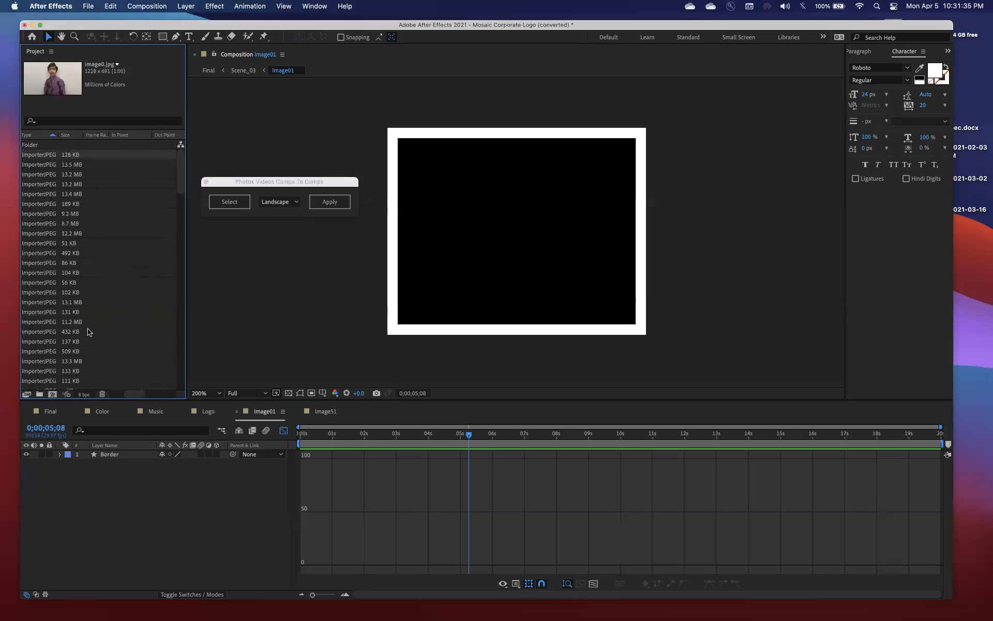
scroll(88, 332, down, 1)
scroll(88, 332, down, 4)
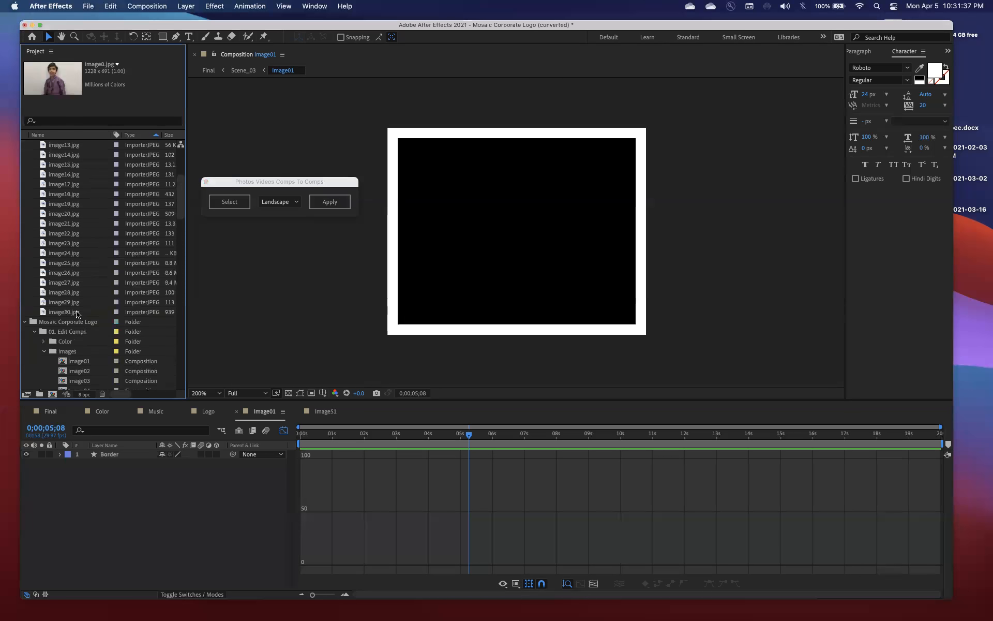
shift+click(78, 312)
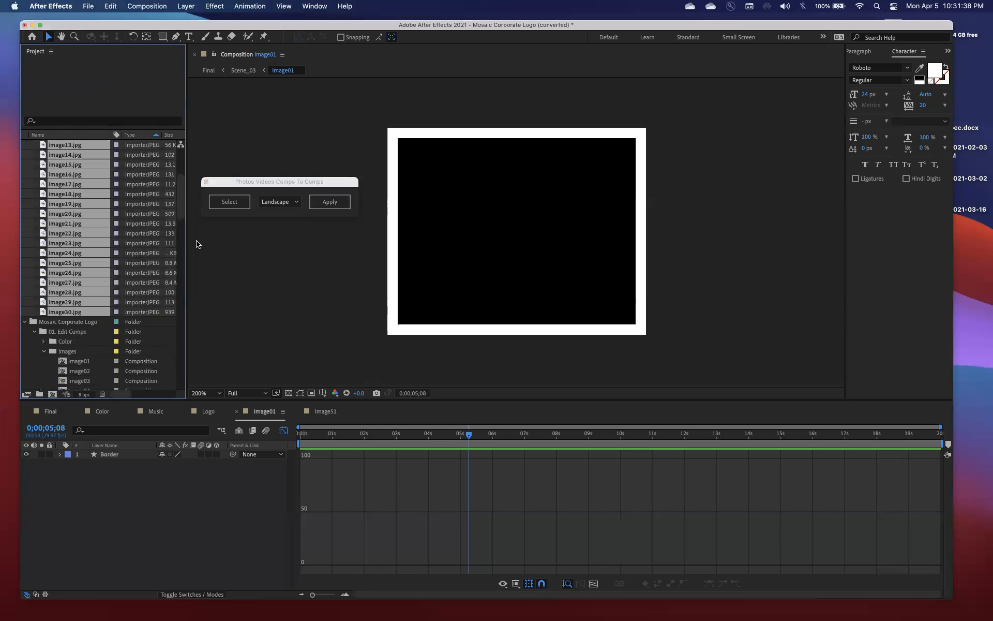
click(218, 203)
Insert the loaded photos into compositions Image01 through Image46 using the photo script's Portrait orientation
scroll(119, 321, down, 3)
click(93, 298)
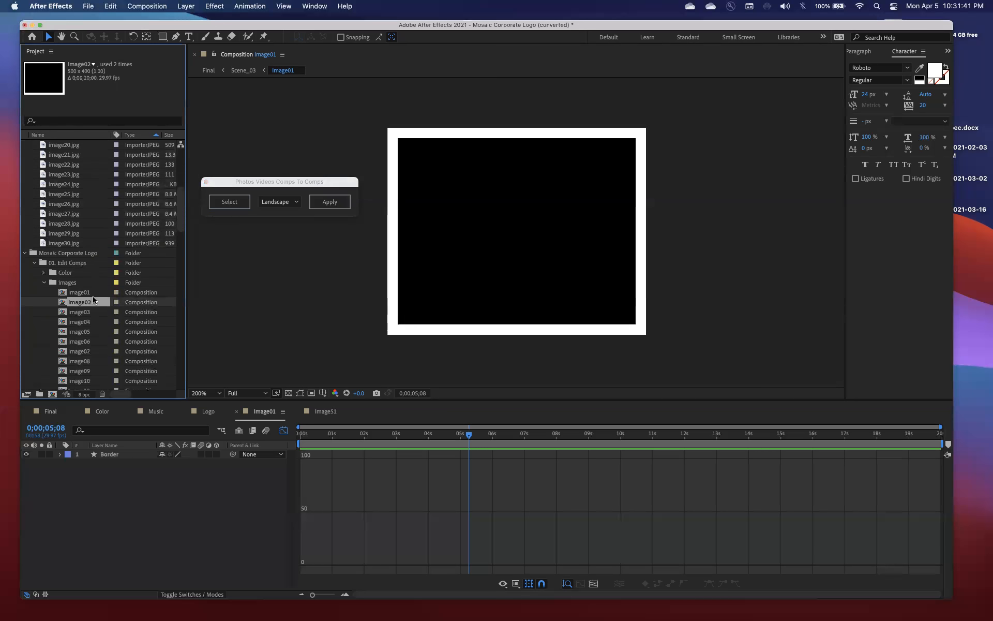
click(91, 293)
scroll(91, 295, down, 5)
scroll(91, 295, down, 7)
shift+click(91, 360)
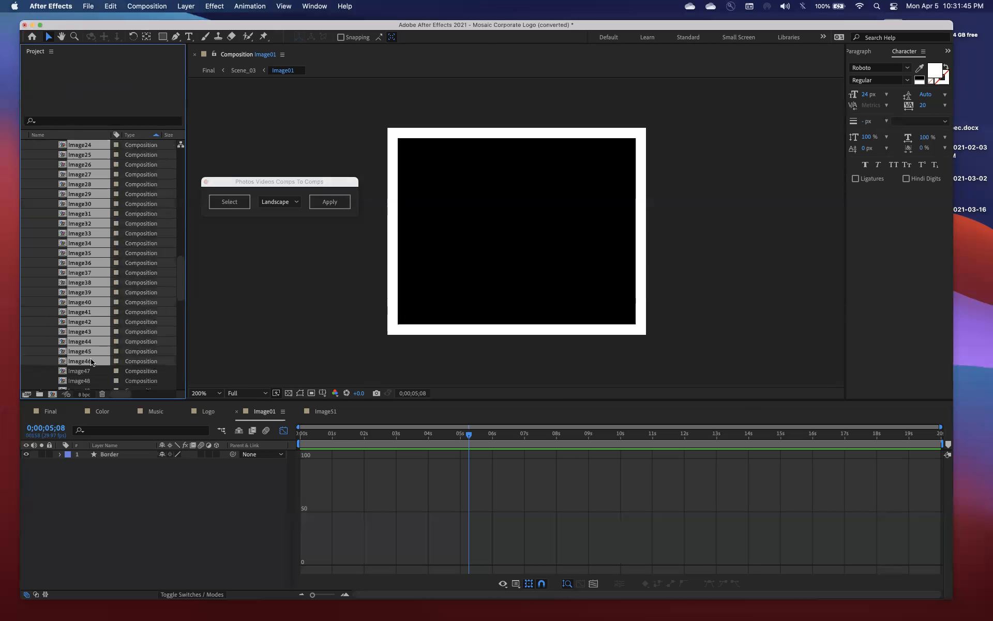
click(278, 202)
click(279, 226)
click(314, 206)
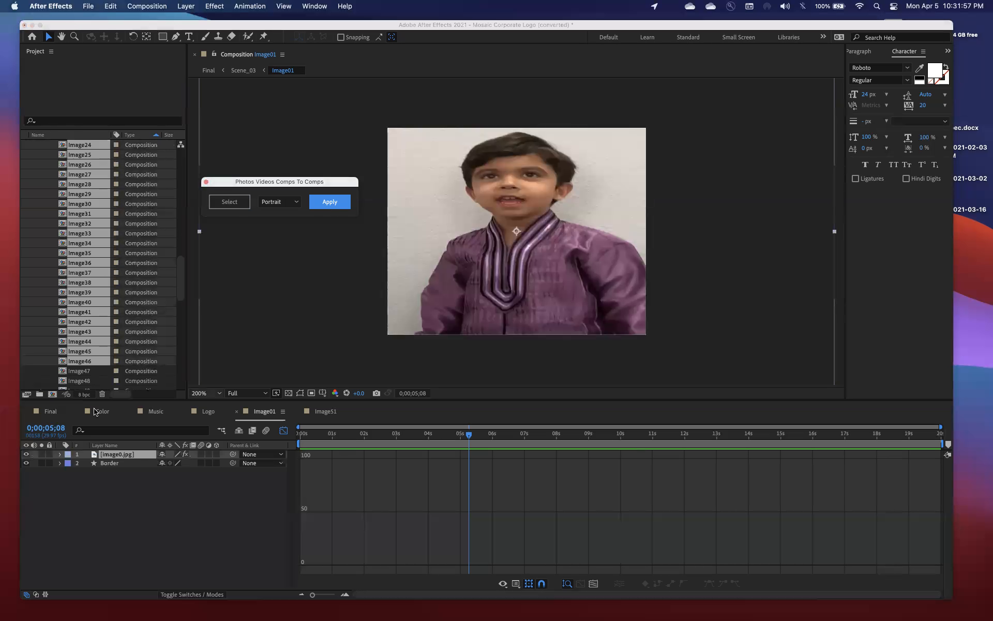
Review the photo mosaic in the Final composition between 0;00;13;22 and 0;00;15;15, with the photo script window moved aside
click(50, 410)
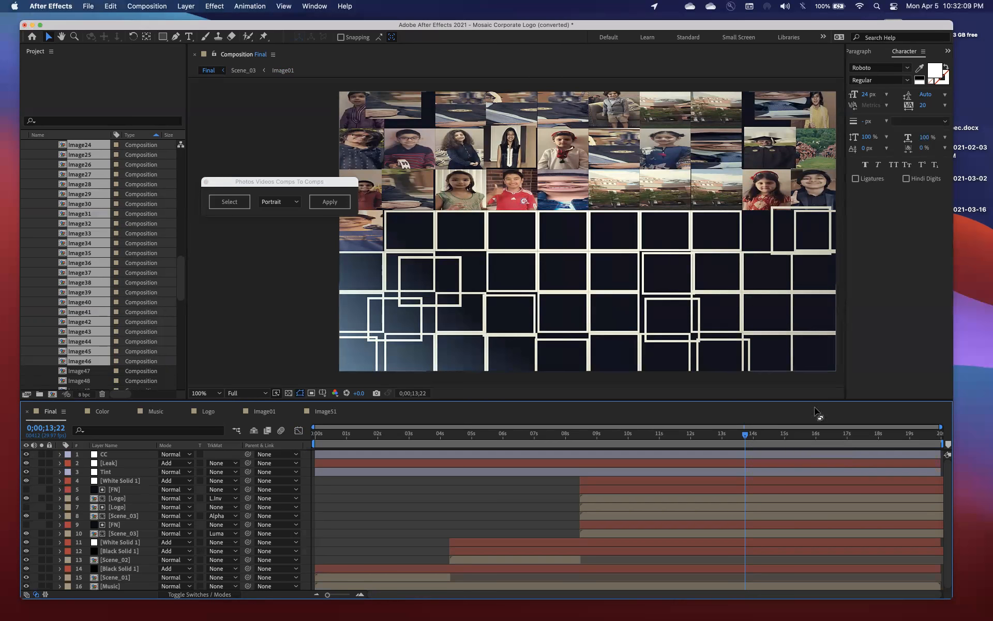
click(833, 434)
drag(871, 437, 759, 434)
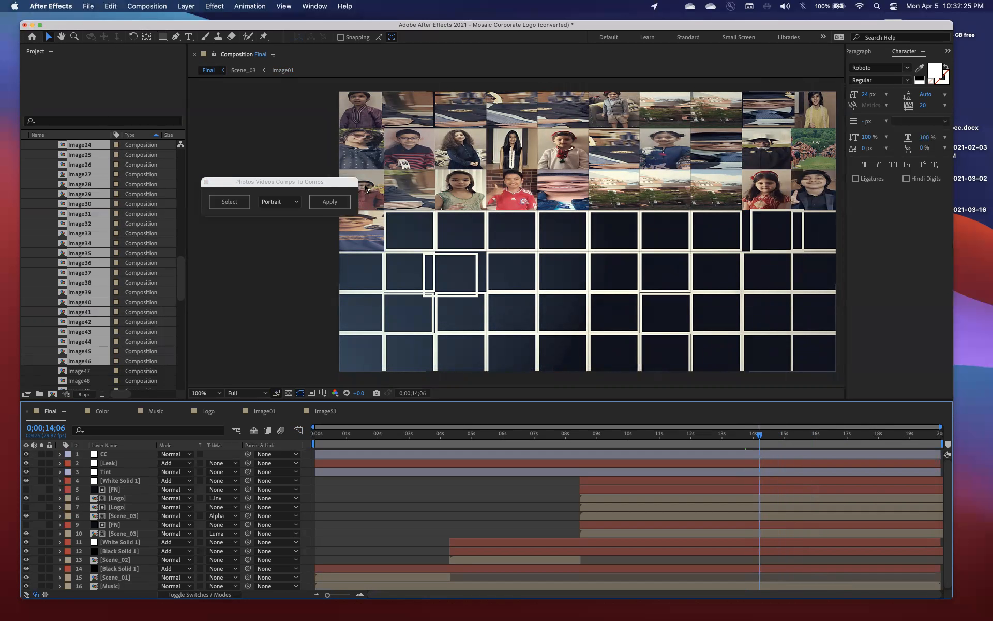
drag(261, 182, 239, 220)
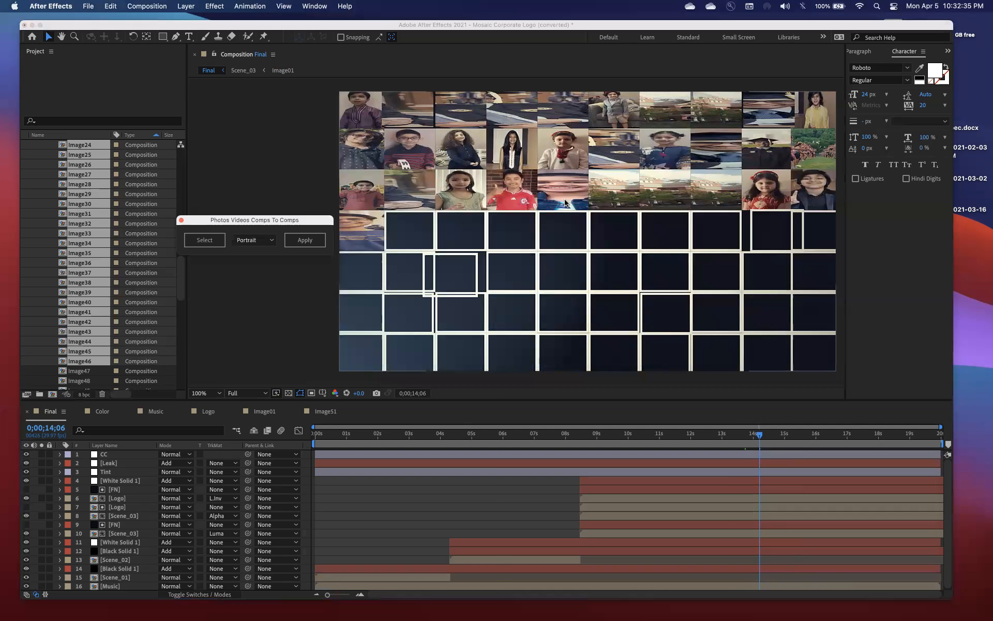
click(360, 107)
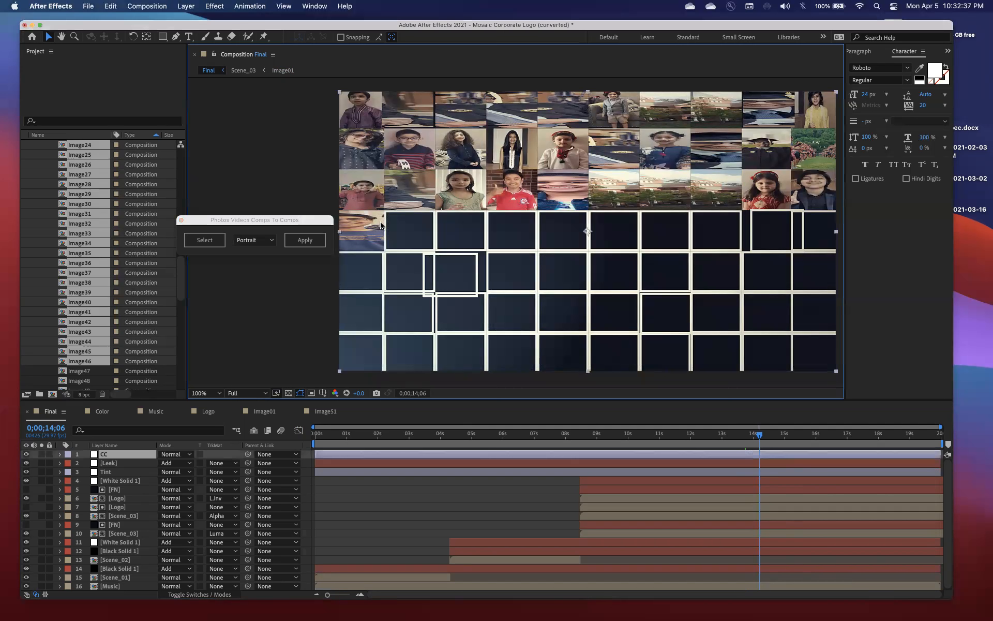
drag(331, 443, 800, 426)
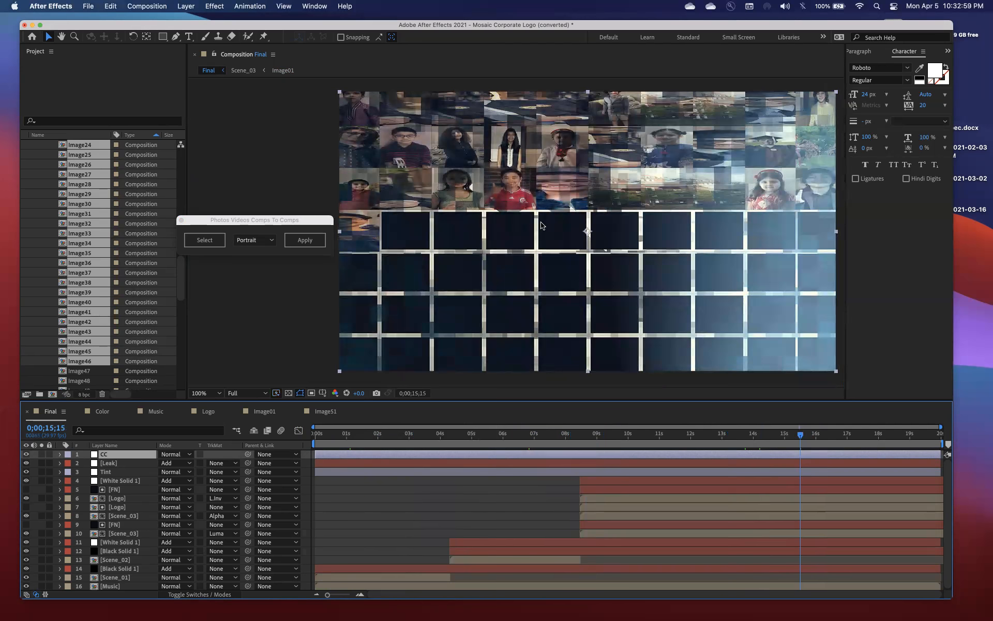
Switch to iTerm and clear the pending command so the prompt in the grad folder is empty
mouse_move(538, 613)
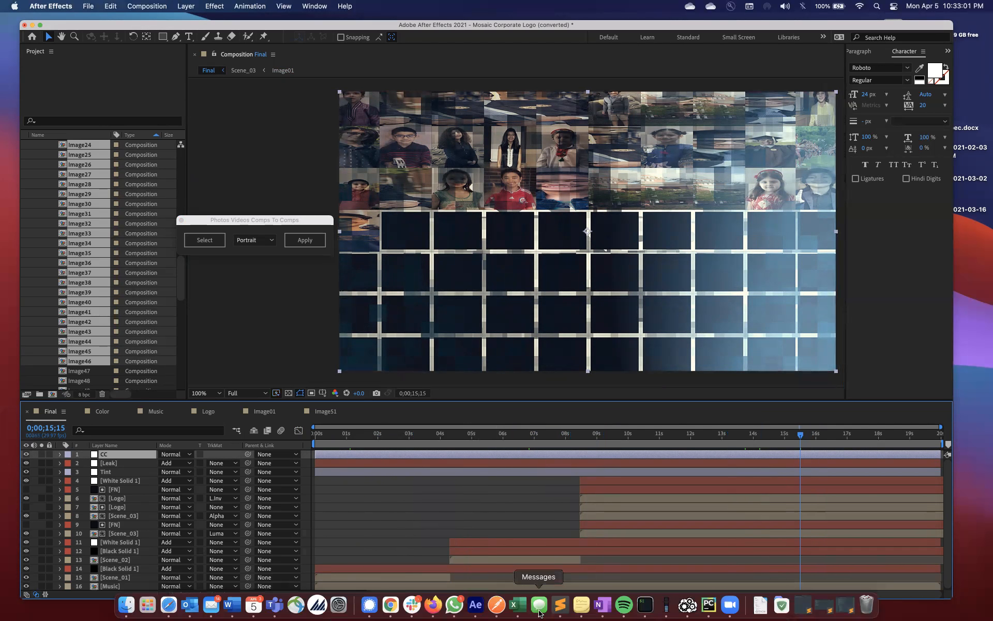
click(642, 611)
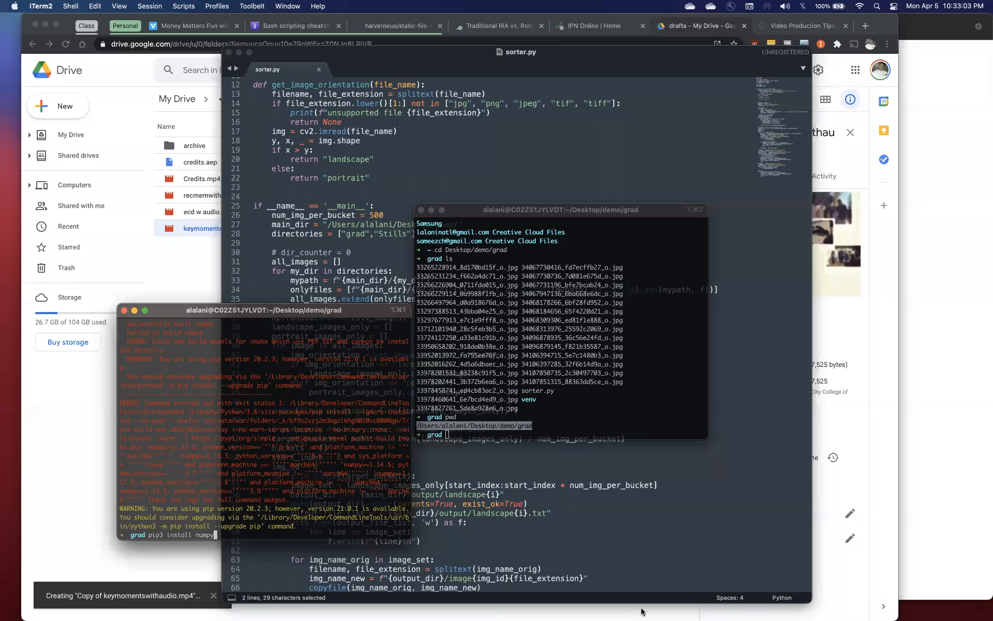
key(Up)
key(Down)
key(Down)
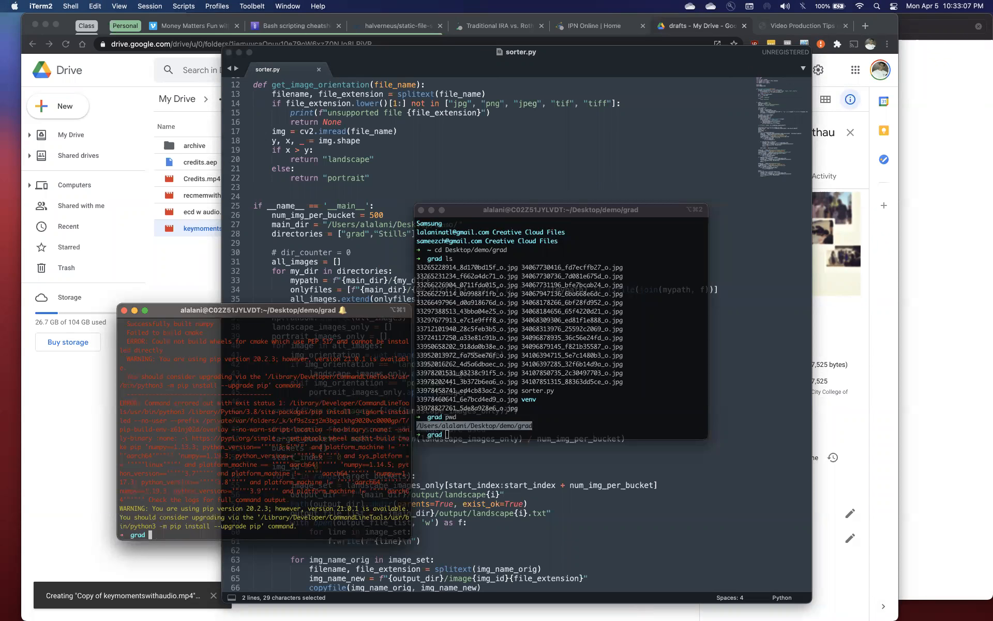
mouse_move(527, 613)
text(pytho)
key(BackSpace)
key(BackSpace)
key(BackSpace)
key(BackSpace)
key(BackSpace)
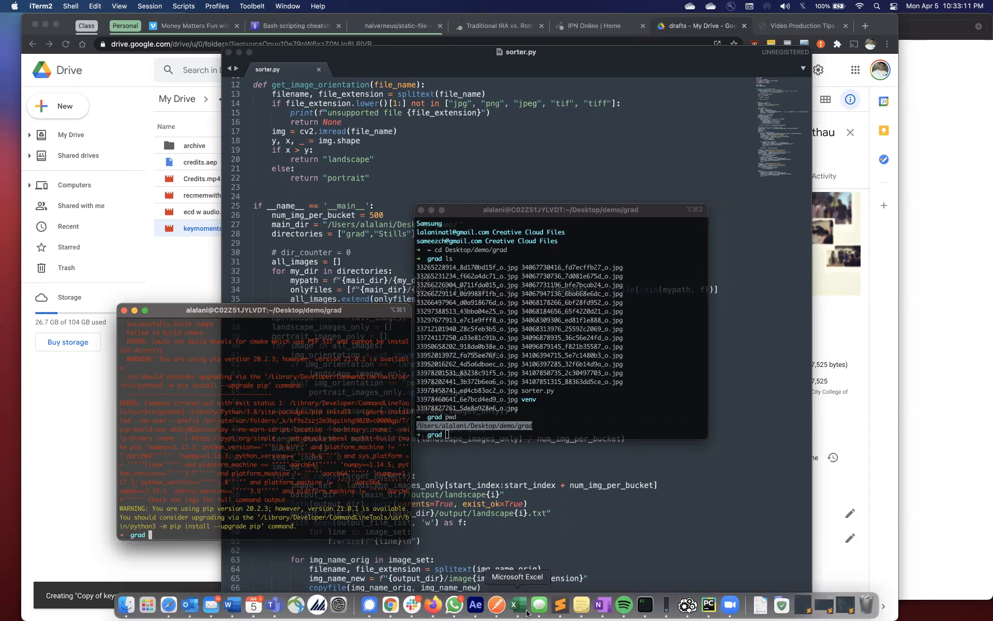
Print the working directory with pwd, list its files with ls and highlight sorter.py in the listing
text(pwd)
key(Return)
text(ls)
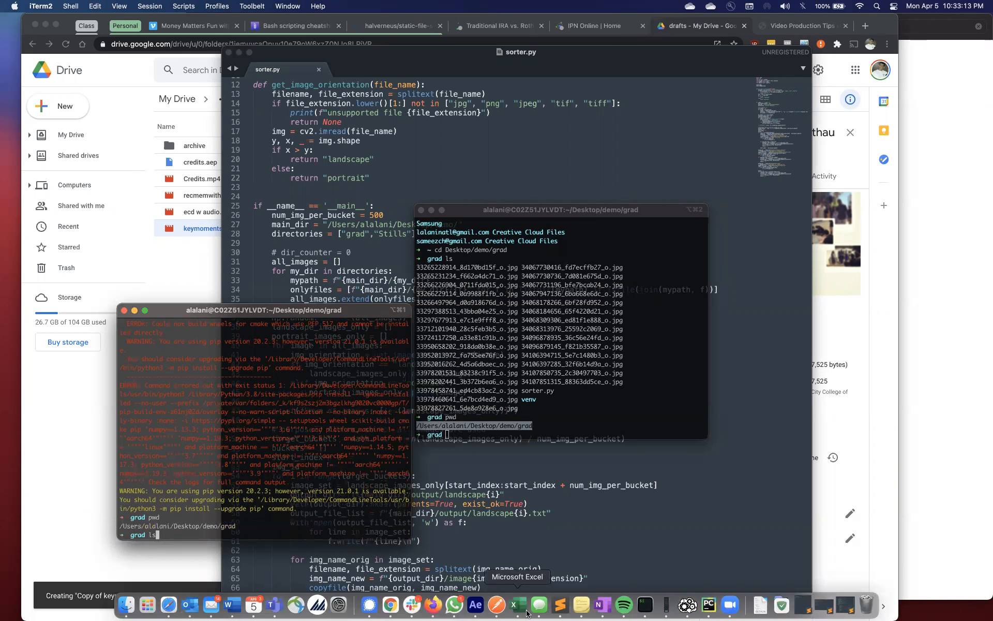
key(Return)
double_click(234, 510)
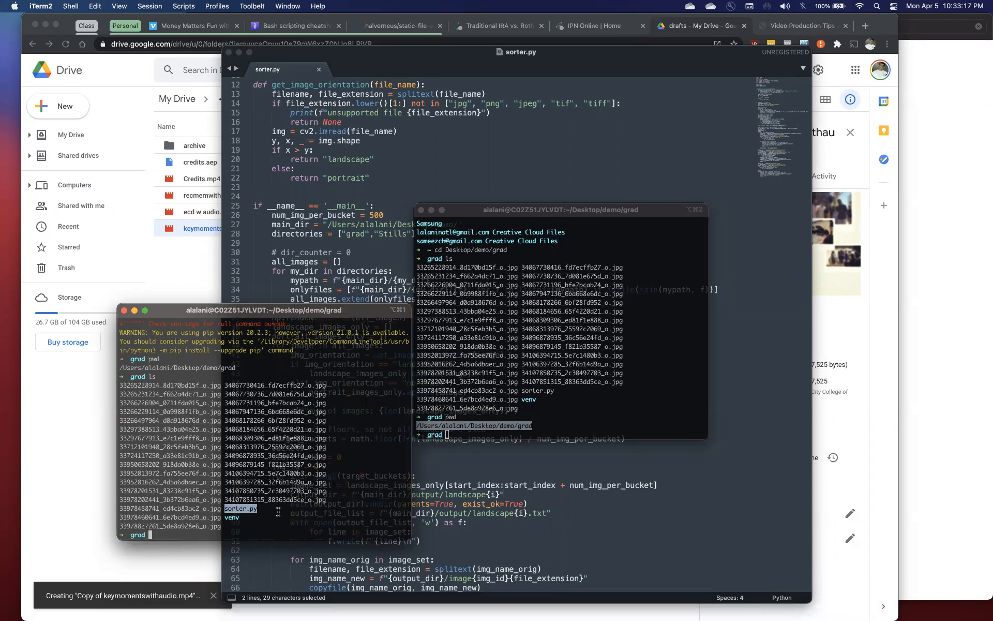
Run python sorter.py in the grad folder and check its output
text(python s)
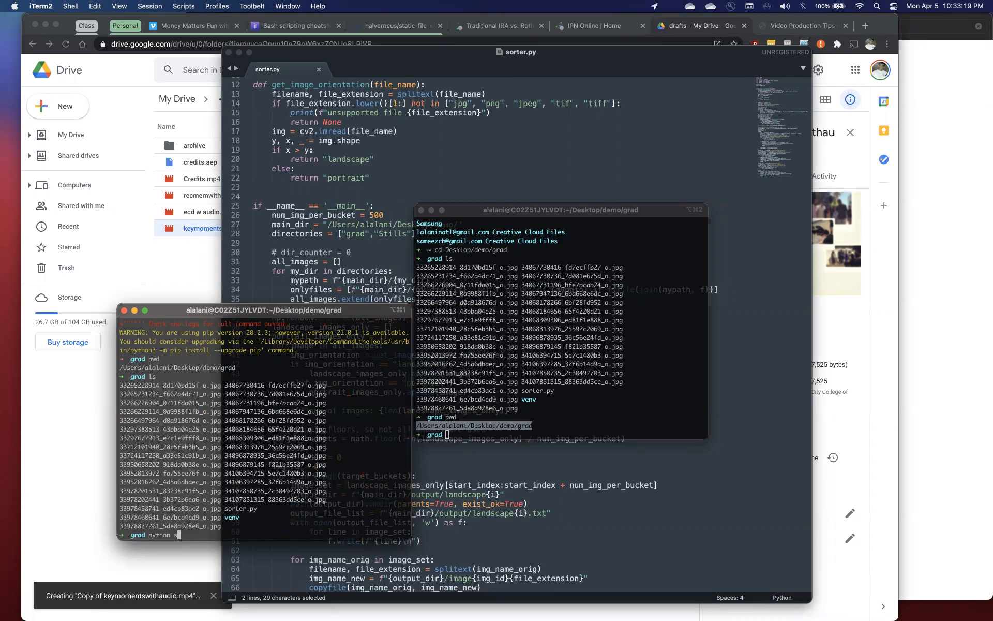
text(orter)
text(y)
key(Return)
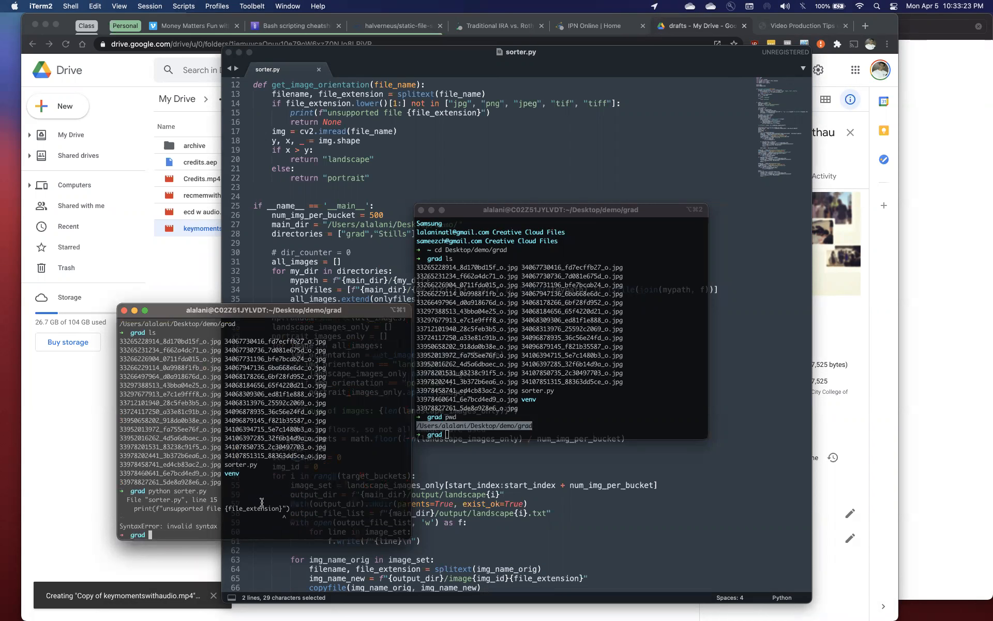
triple_click(300, 505)
click(225, 507)
Switch to the sorter.py project in PyCharm and reposition its window to show the script and its run output
key(ctrl+Right)
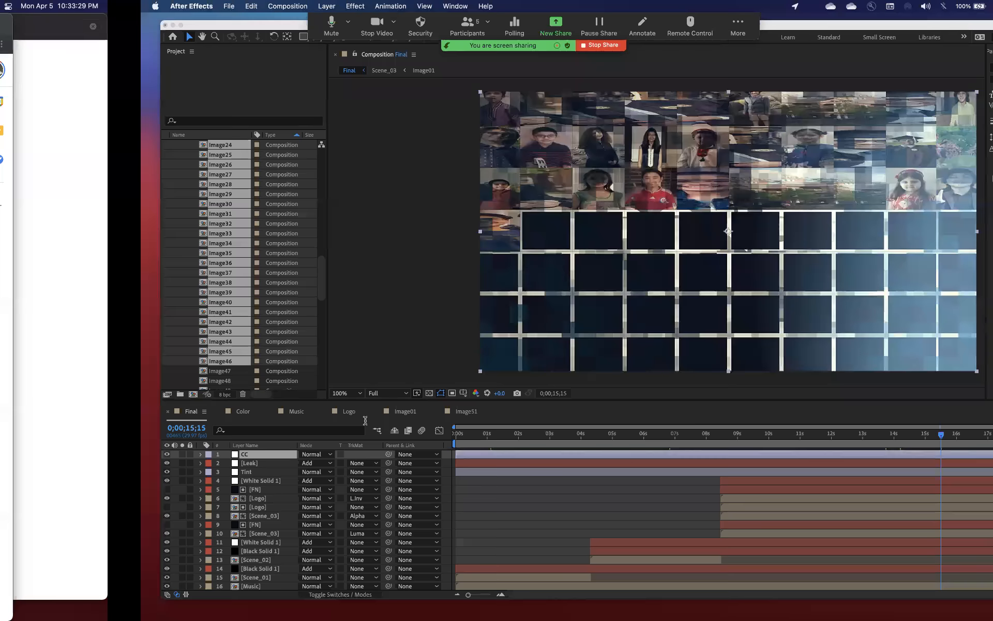
key(ctrl+Left)
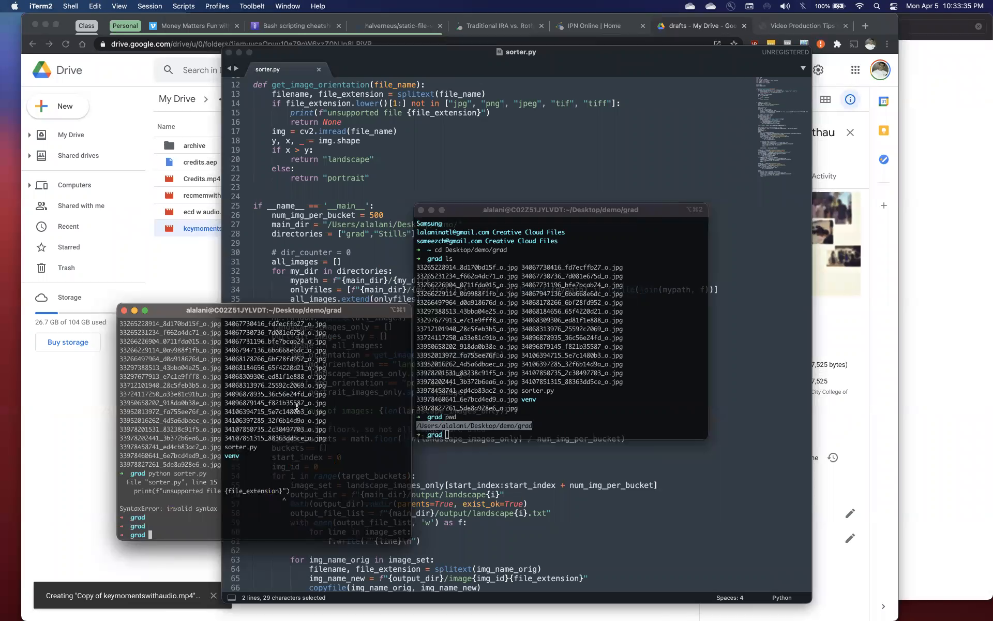
key(super+Tab)
key(super+Tab)
key(super+Tab)
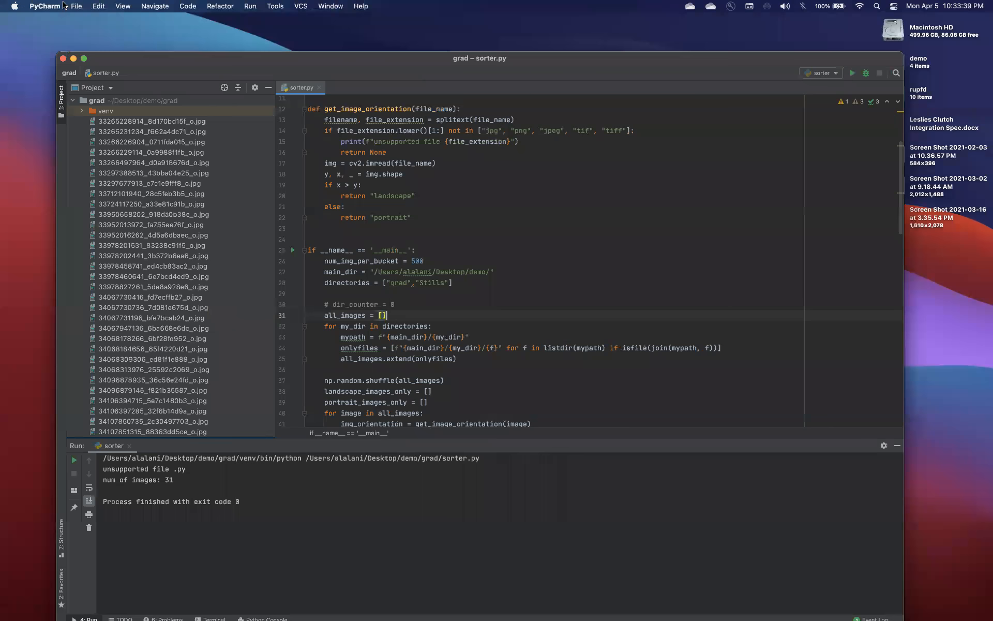
drag(121, 65, 107, 44)
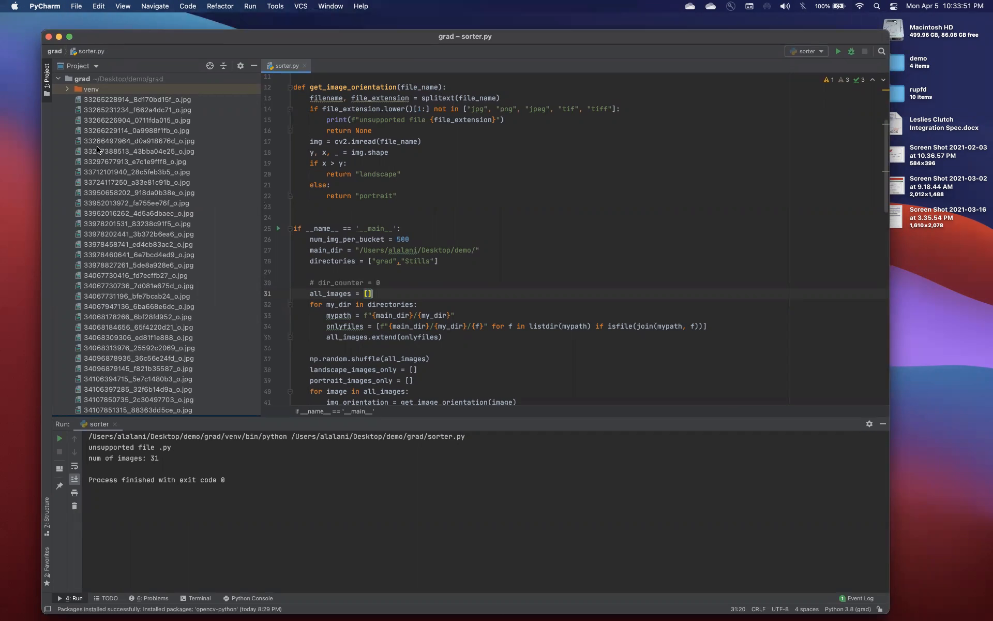
Switch by way of After Effects to the Chrome window showing the Drive drafts folder
key(super+Tab)
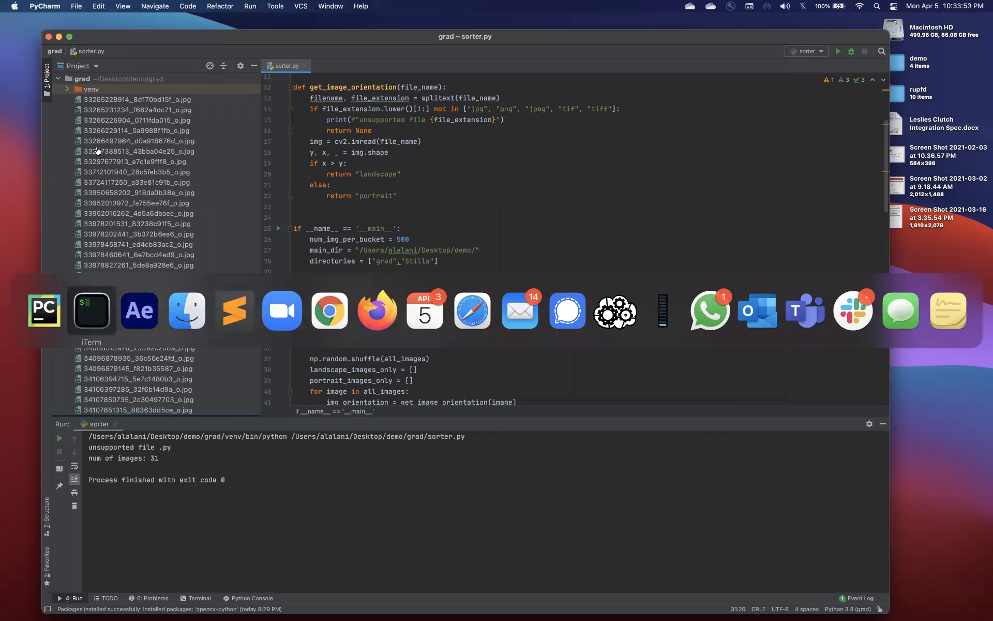
key(super+Tab)
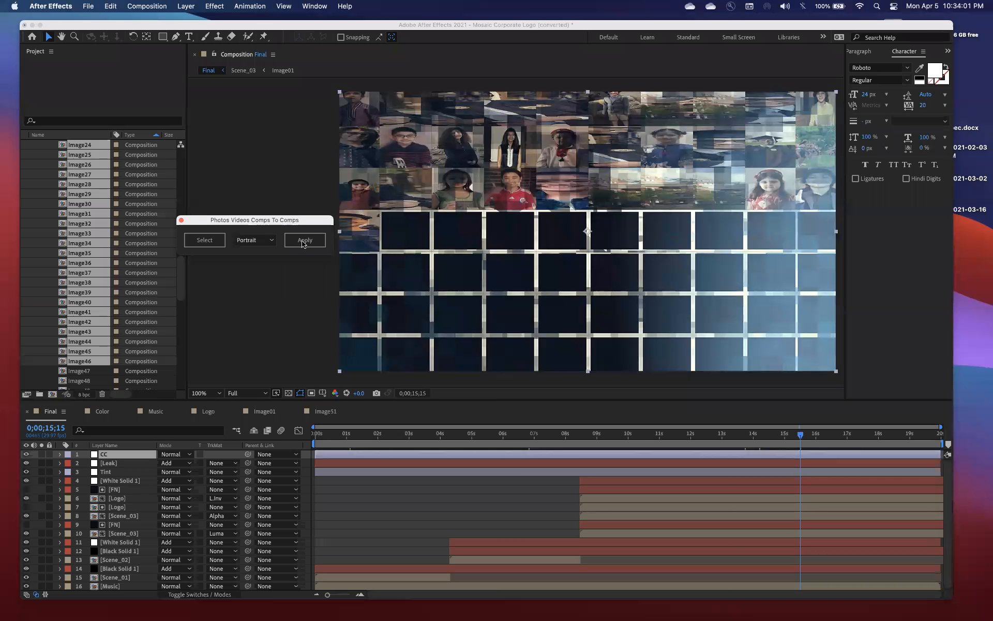
key(super+Tab)
key(super+Tab)
key(super+Tab)
key(super+Tab)
key(super+Tab)
key(super+Tab)
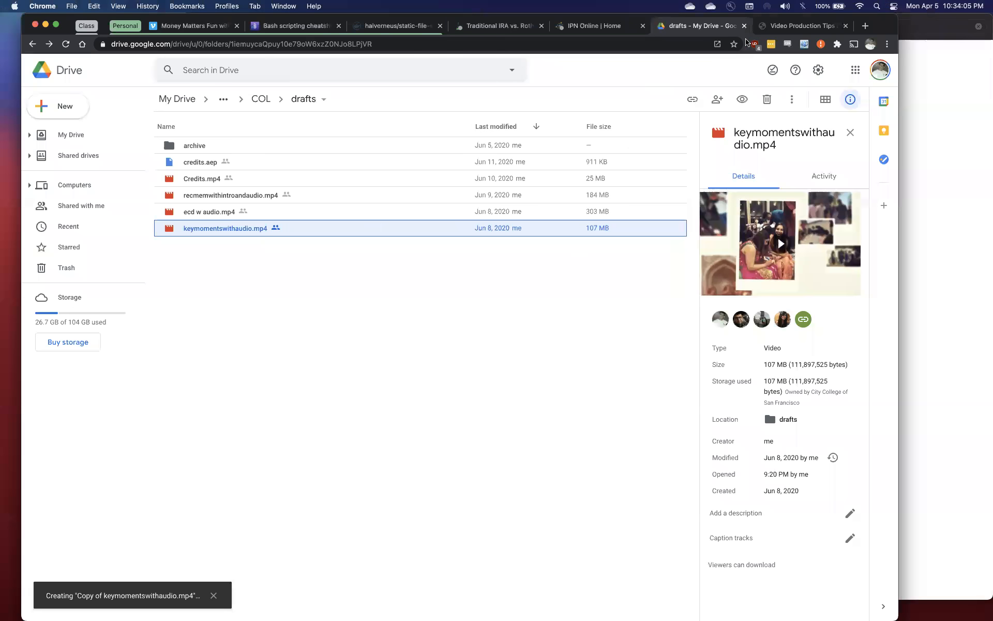
Find the Video Tutorial Part 2 script downloads on the Video Production Tips page and cut the page's web address
click(801, 26)
scroll(561, 353, down, 5)
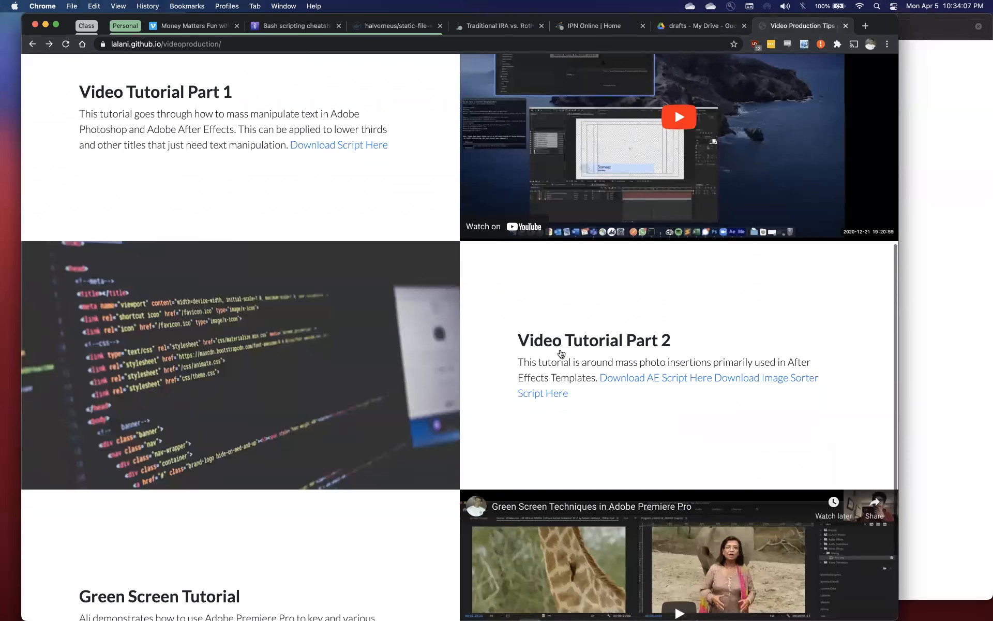
scroll(562, 353, down, 1)
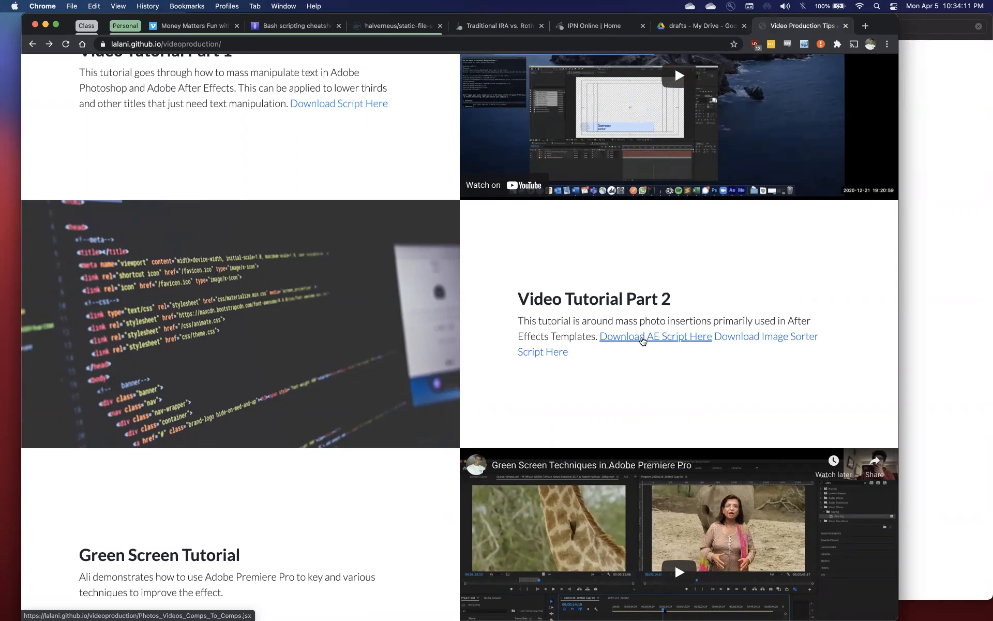
key(super+l)
key(super+x)
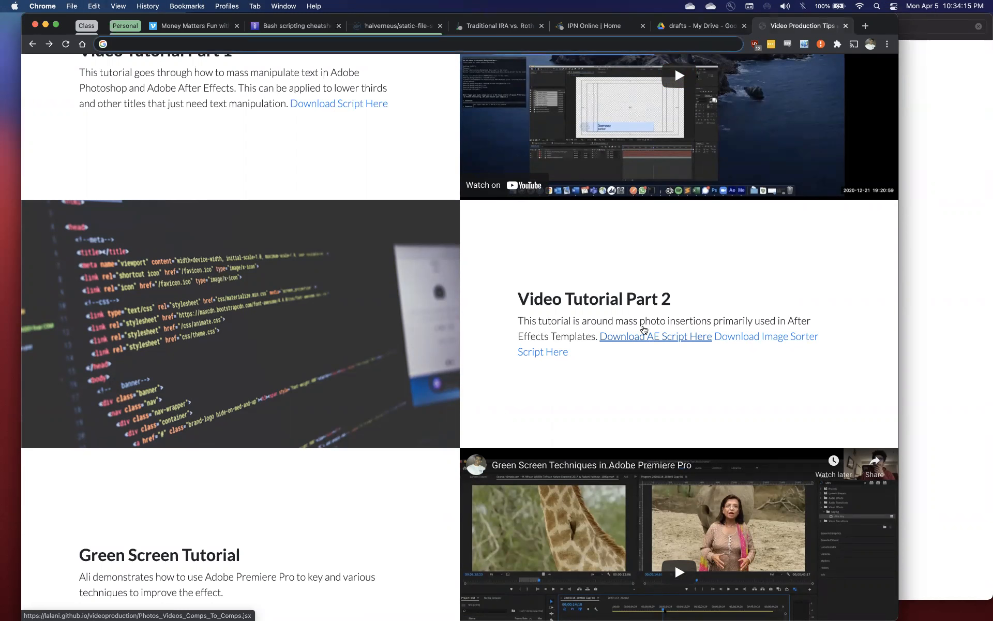